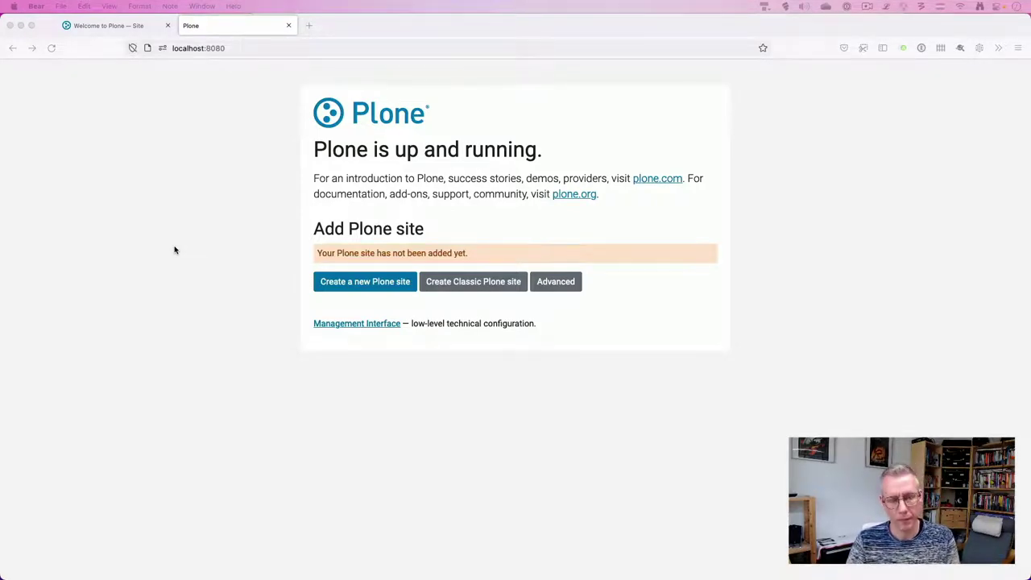
- Switch to the Plone site at localhost:9060/testexport and look over its Welcome to Plone page
click(178, 237)
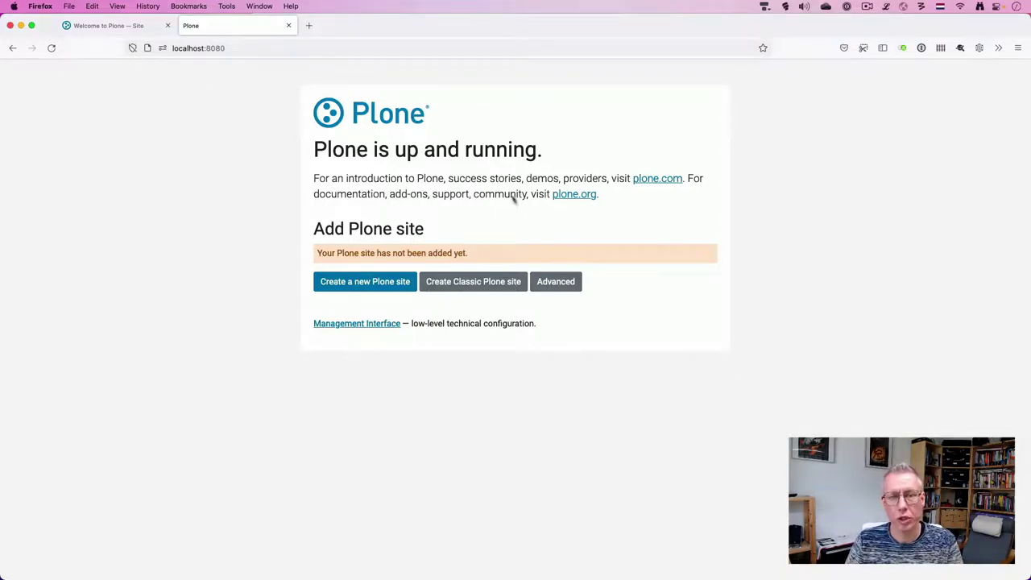
click(107, 33)
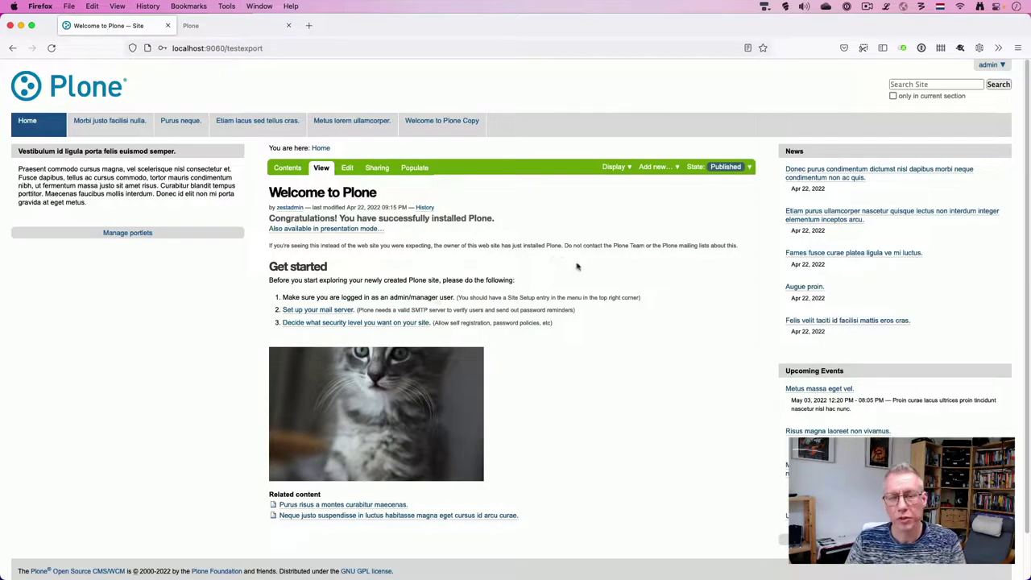
triple_click(546, 244)
click(555, 258)
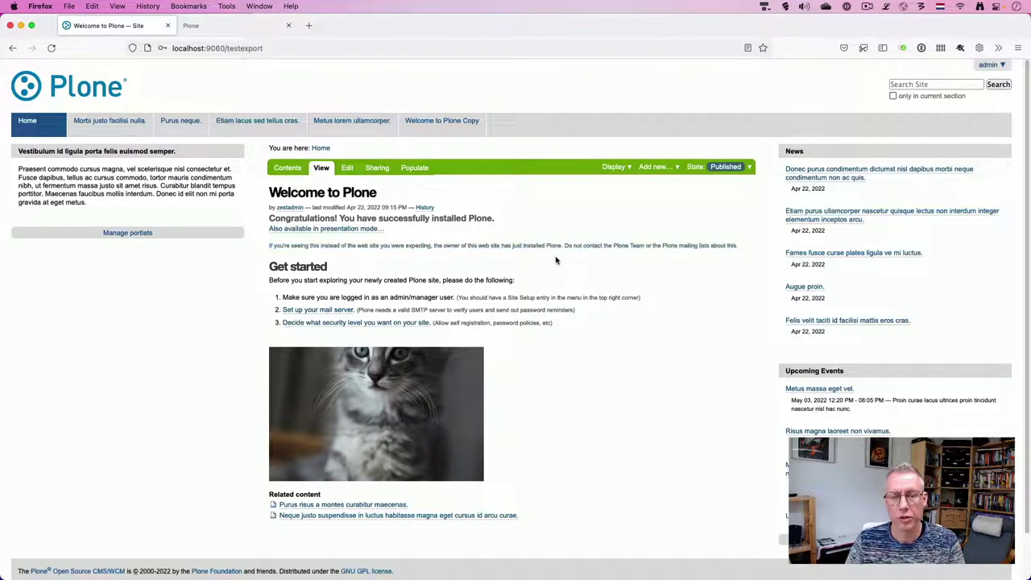
scroll(570, 268, down, 1)
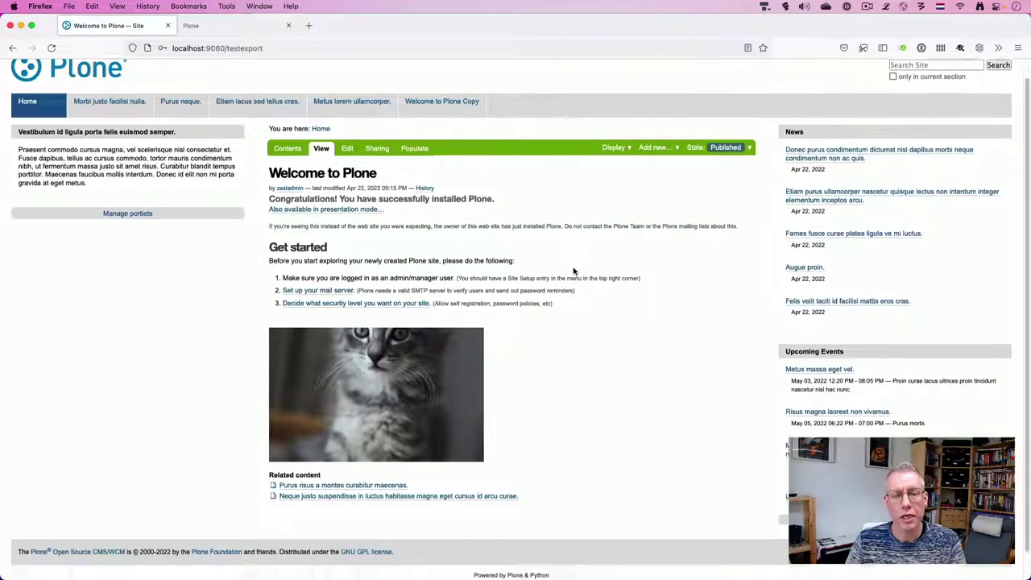
scroll(536, 258, down, 1)
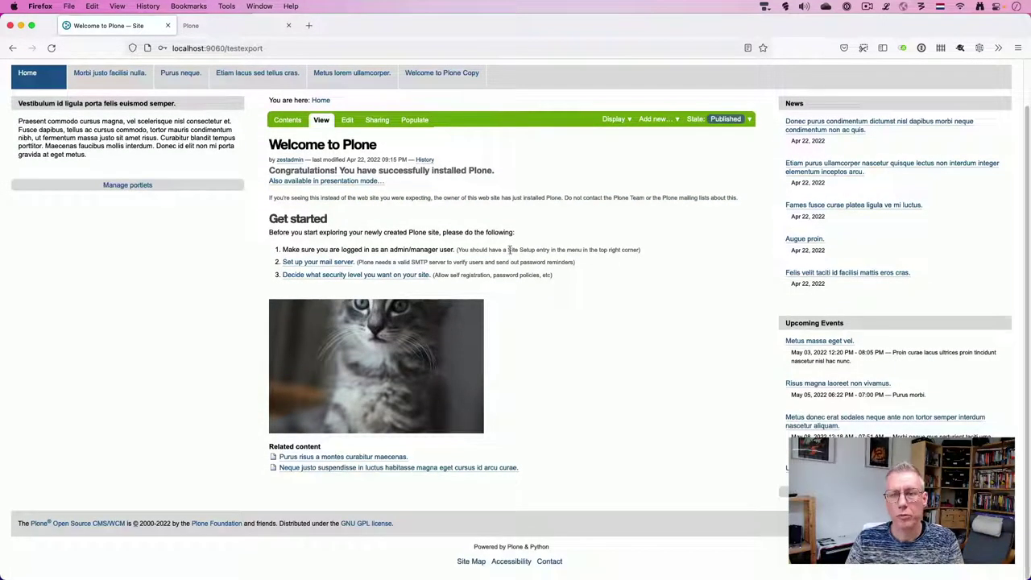
scroll(681, 414, up, 2)
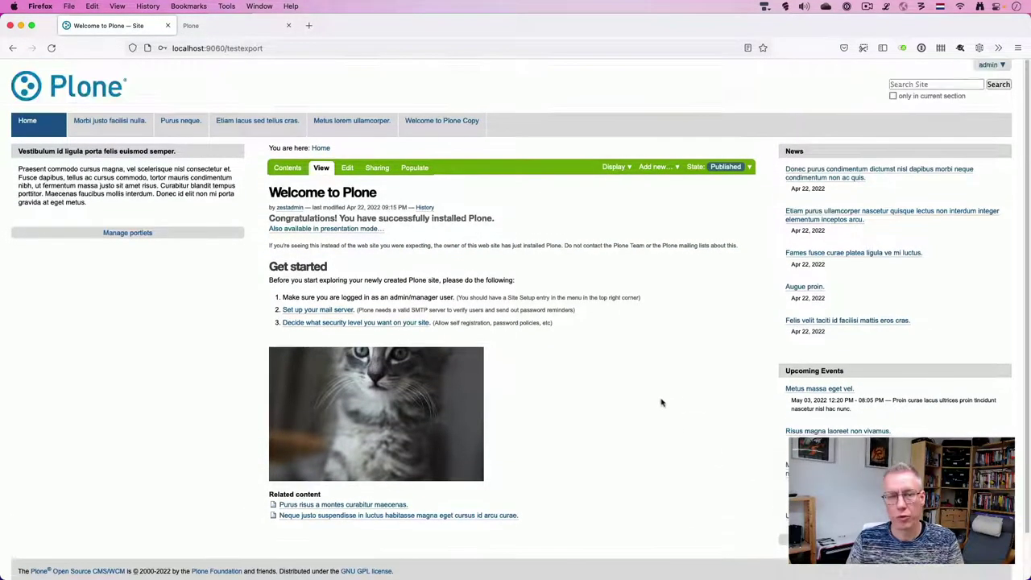
- Look through the site's contents, the images folder and its image "Curae proin diam semper inceptos nisi lectus class."
click(287, 168)
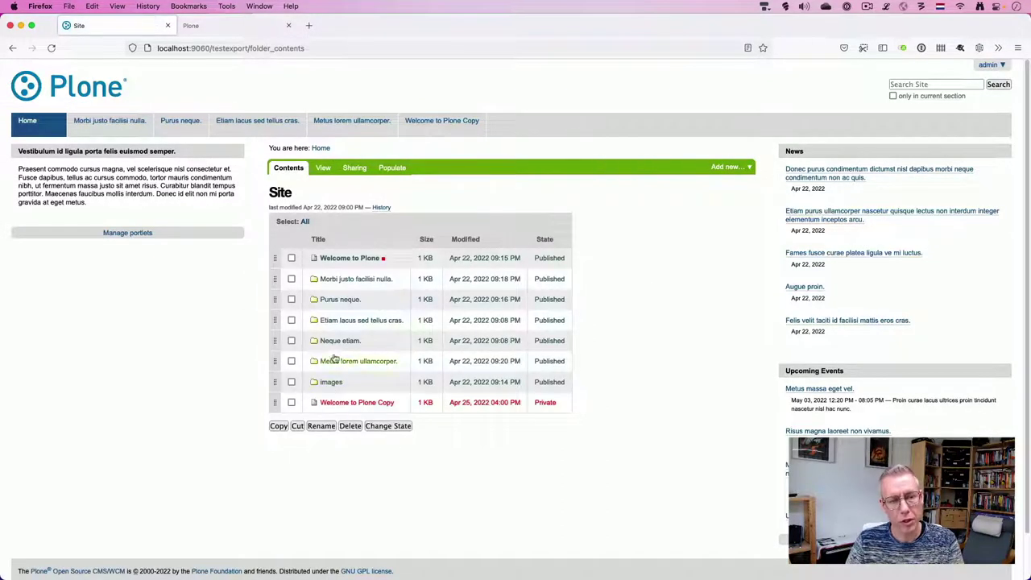
click(331, 383)
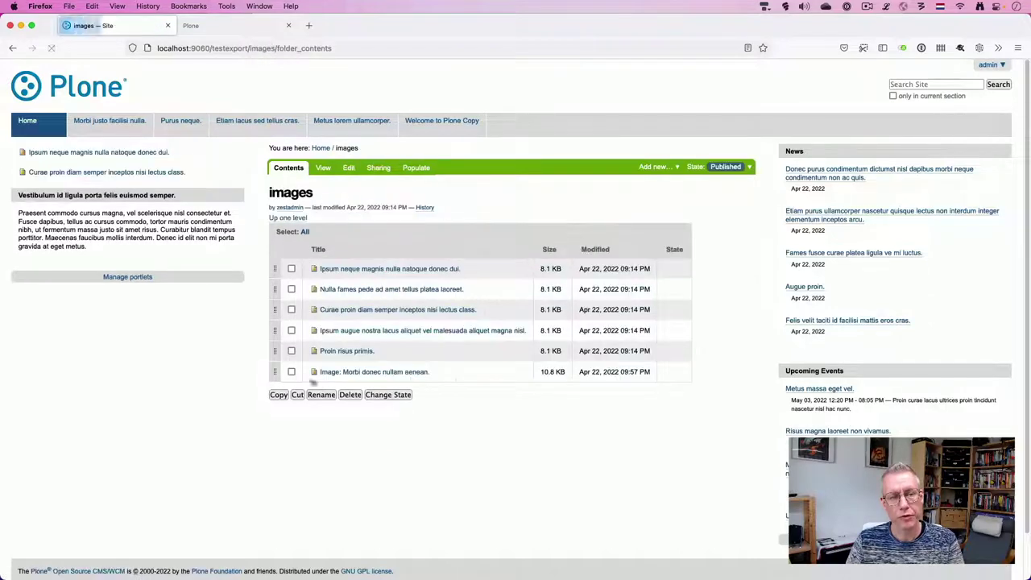
click(354, 311)
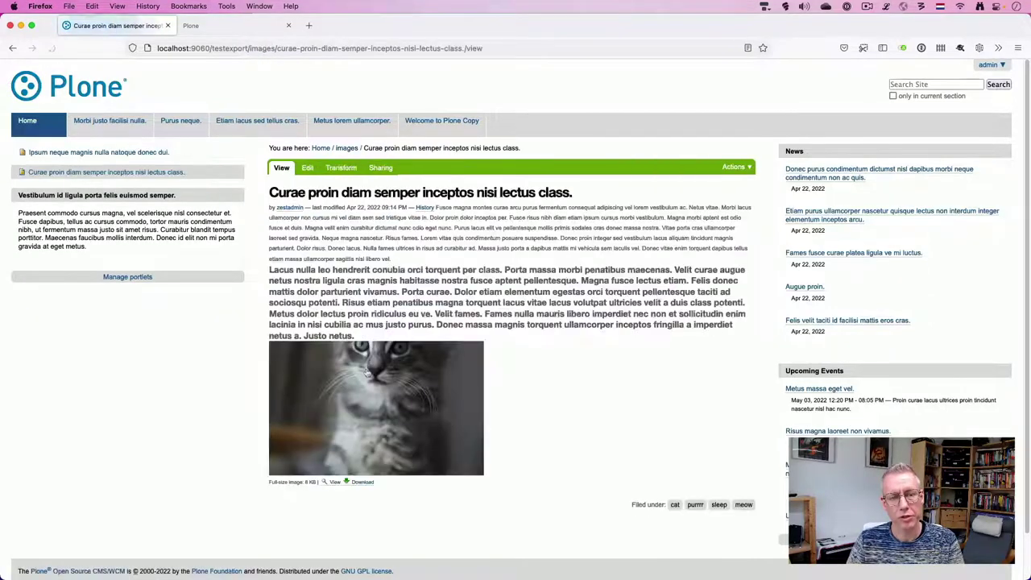
click(13, 48)
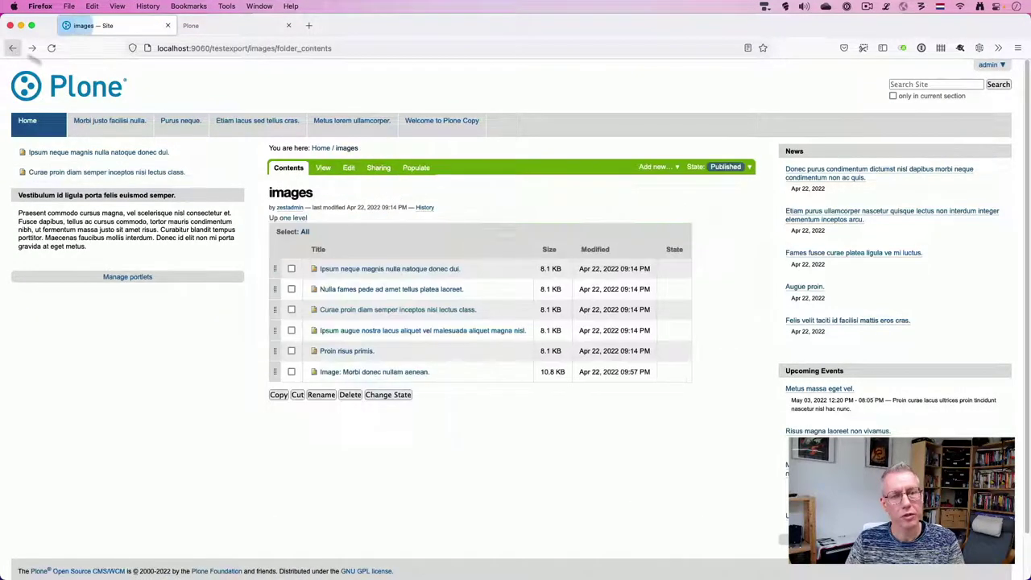
- Review the display options of the "Purus neque." folder and the contents of the "Etiam lacus sed tellus cras." folder
click(179, 123)
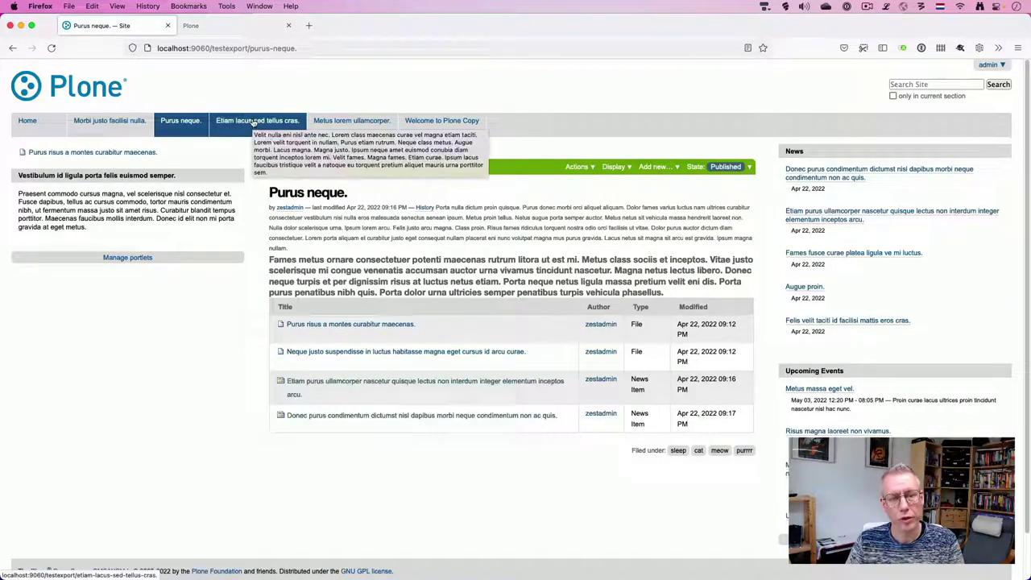
click(617, 169)
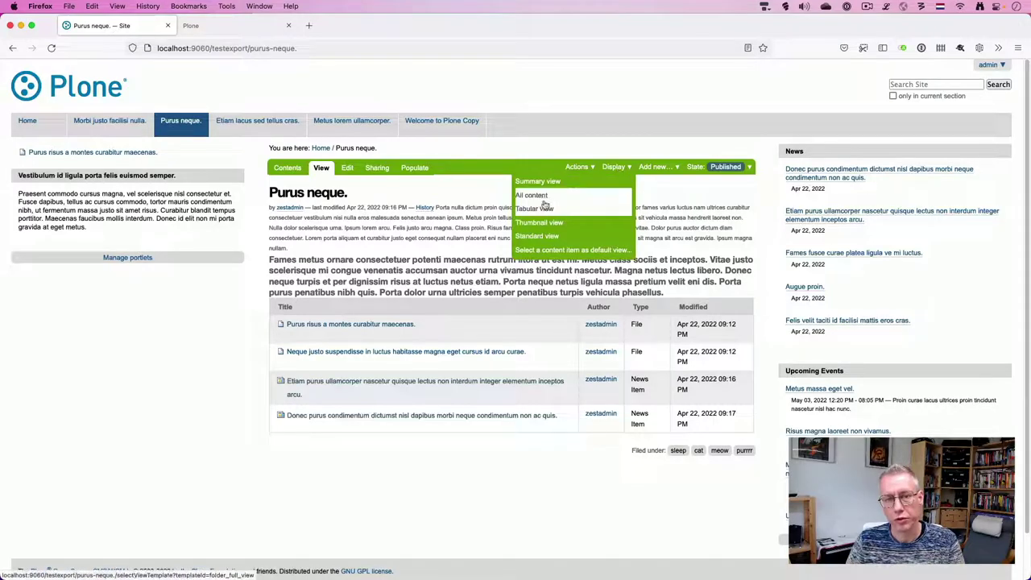
click(239, 131)
click(288, 168)
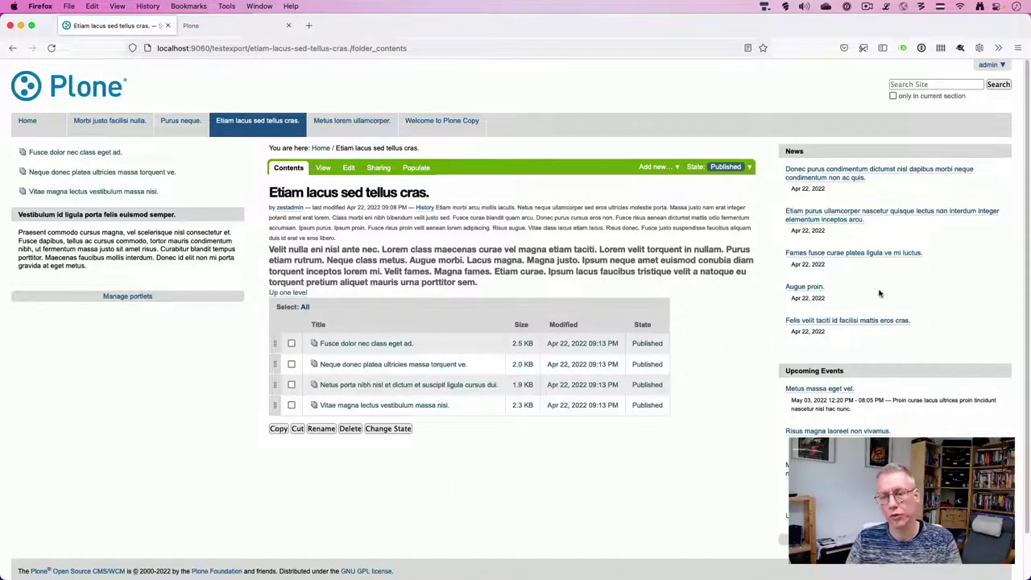
scroll(725, 373, down, 2)
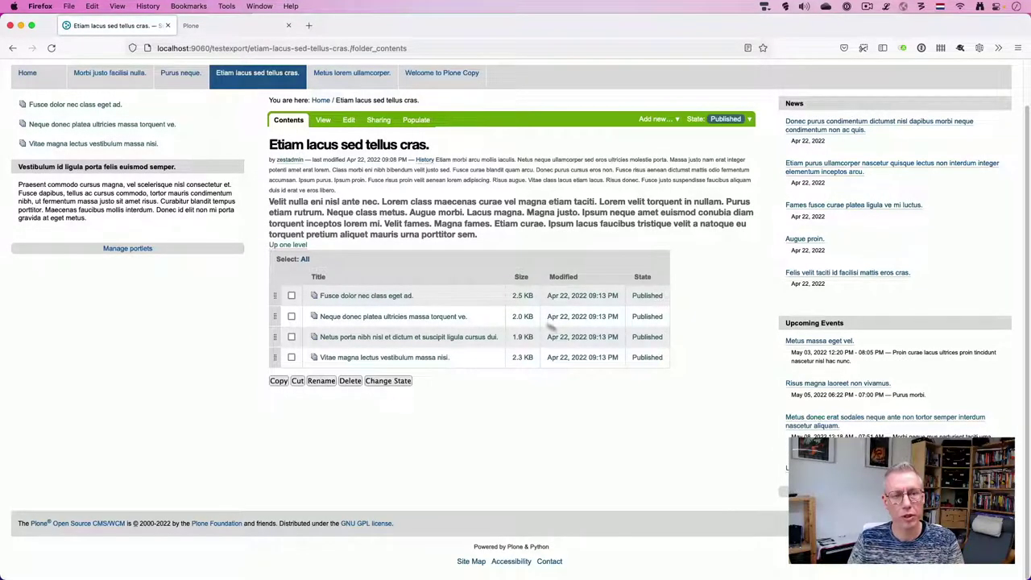
scroll(374, 251, up, 2)
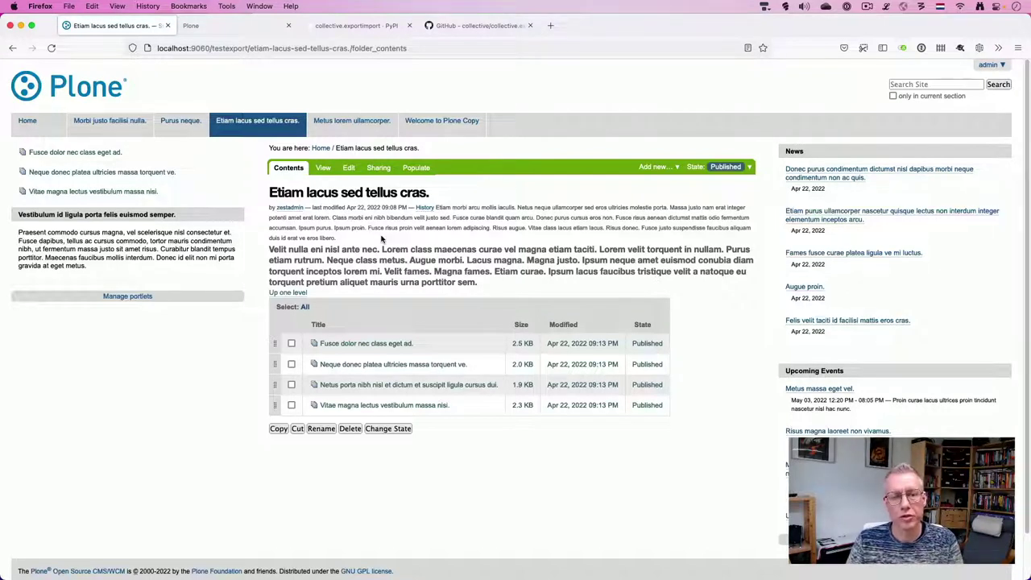
- Review the Plone version overview in Site Setup and the site's available and activated add-ons
click(989, 66)
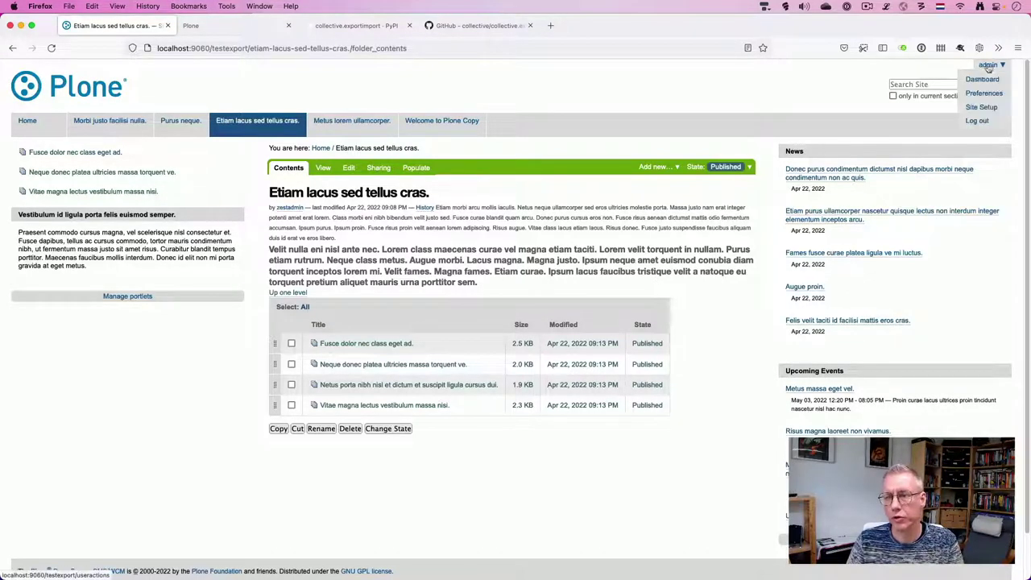
click(981, 107)
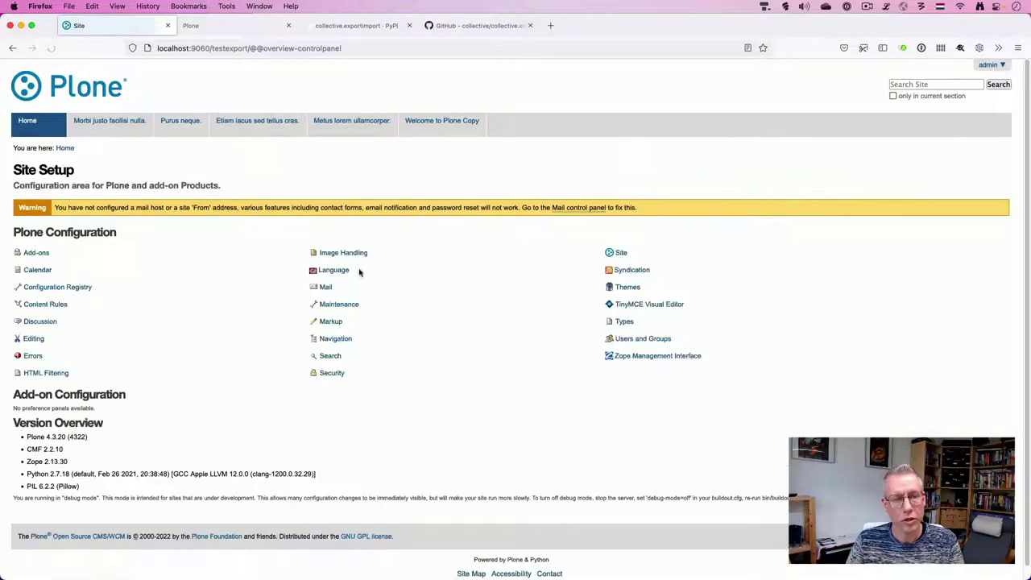
click(90, 288)
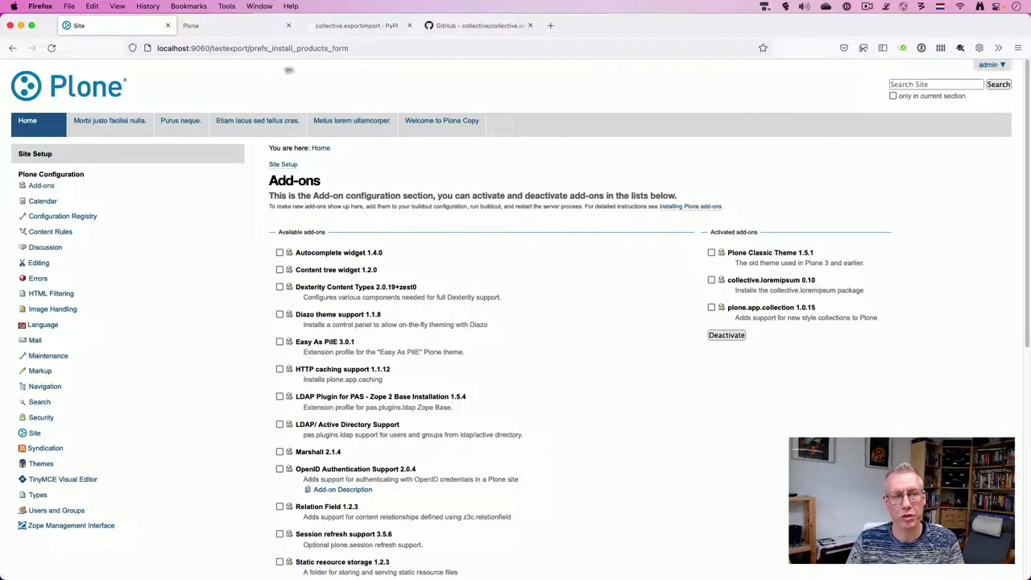
click(73, 83)
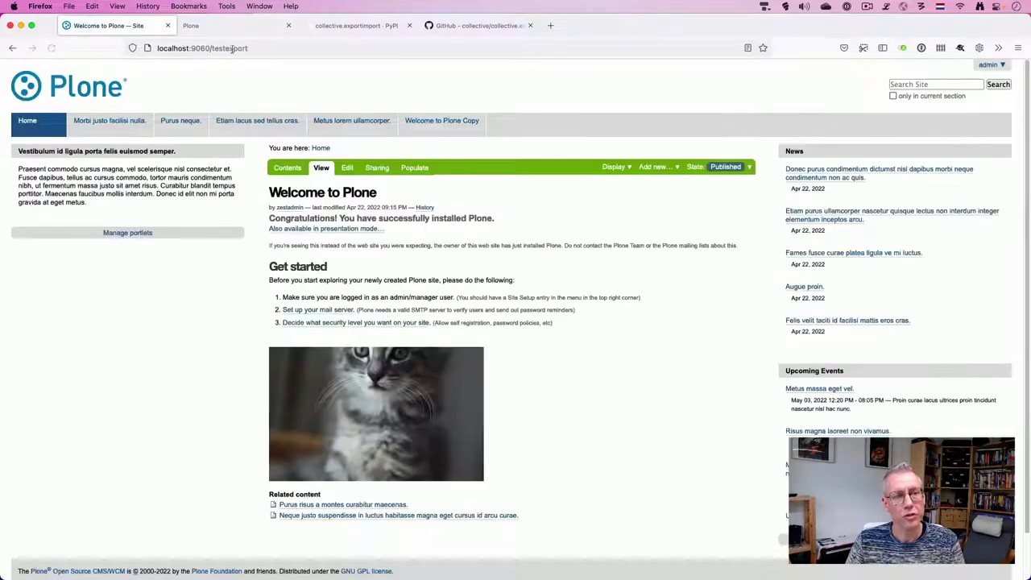
click(234, 50)
click(260, 48)
text(/)
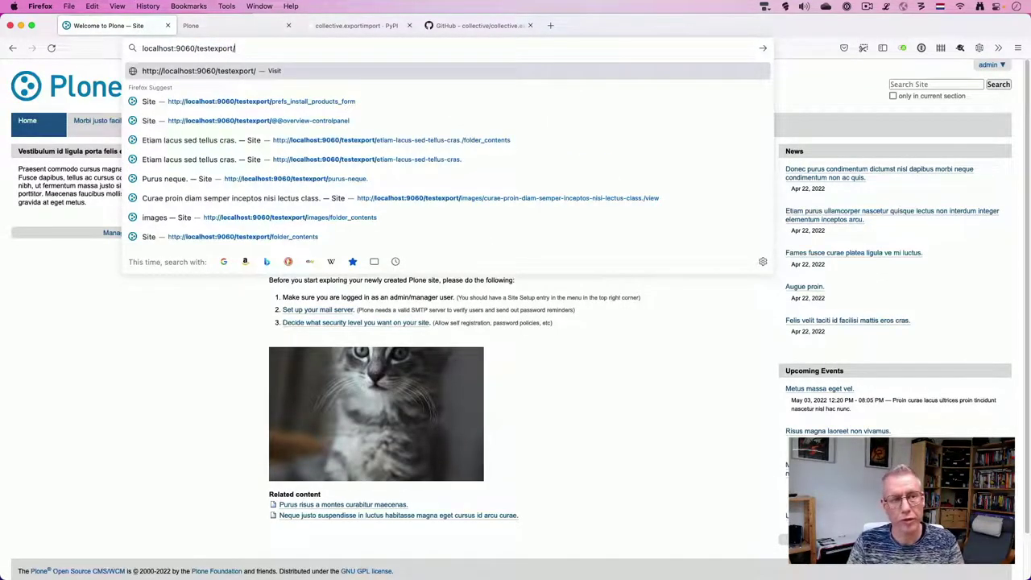
text(@@expofr)
key(BackSpace)
key(BackSpace)
text(rt_content)
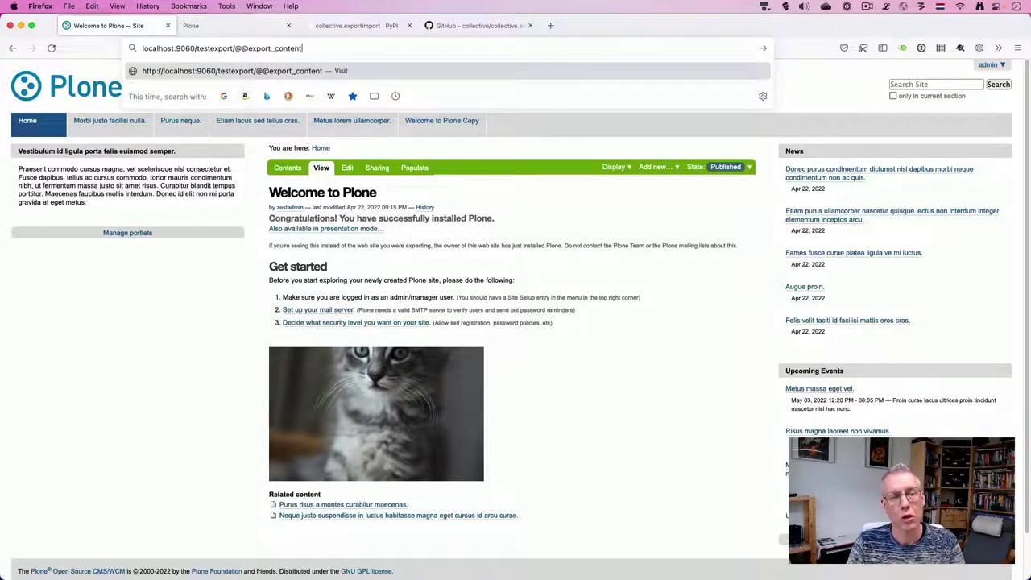
key(Return)
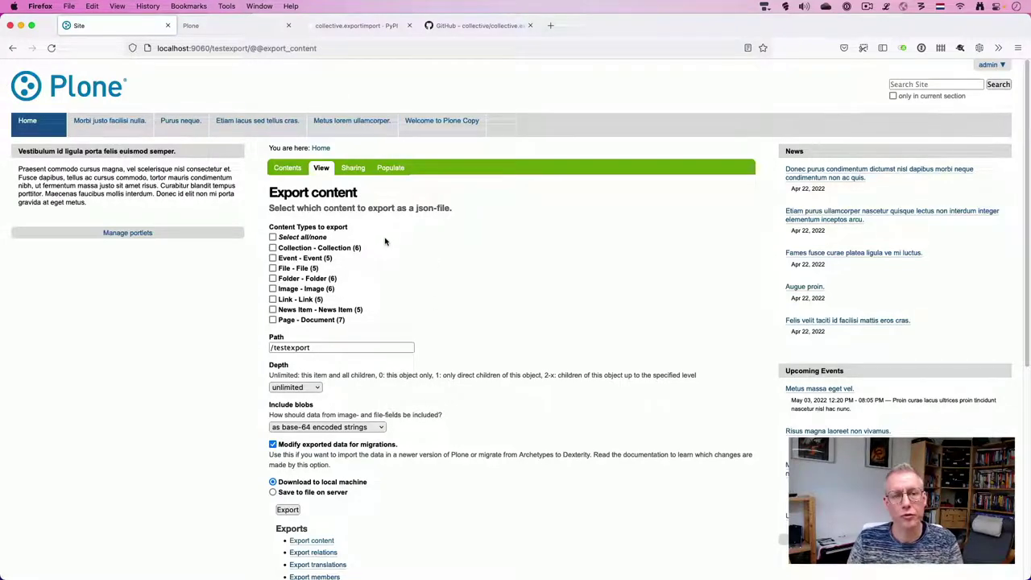
- Examine the content export form's content types, path, depth, blob and migration options, and its related export and import links
scroll(423, 240, down, 3)
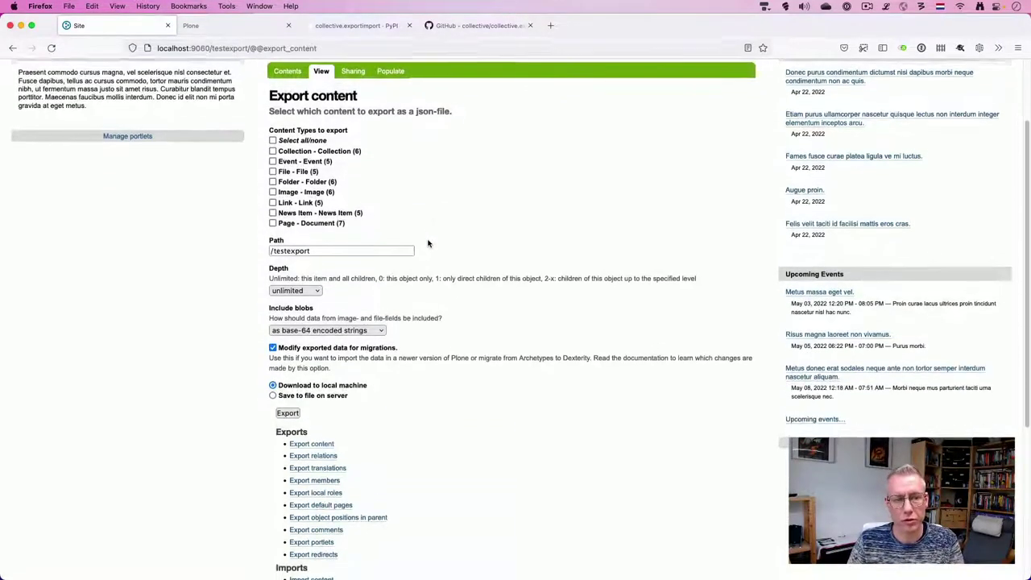
scroll(428, 241, down, 1)
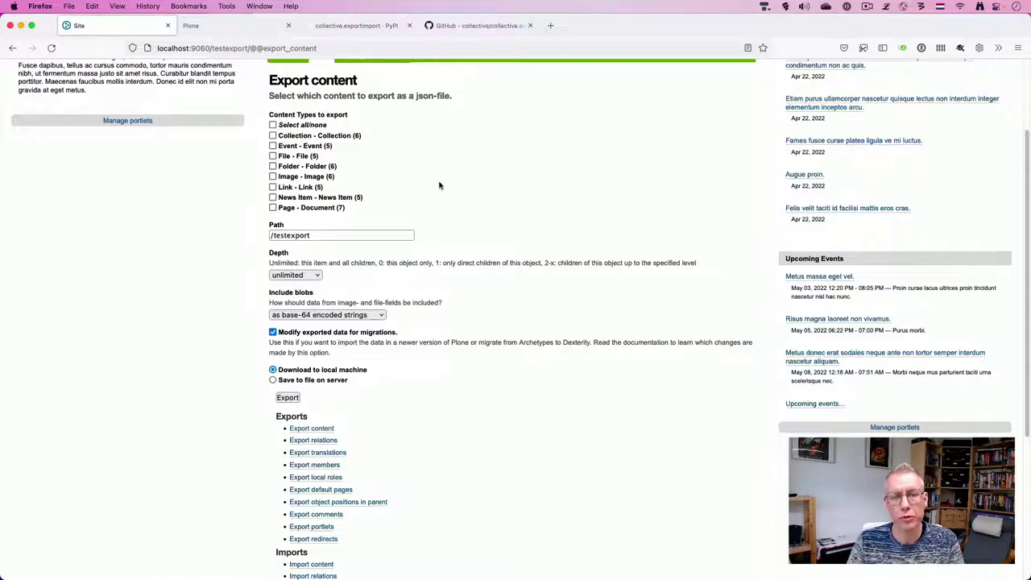
drag(270, 114, 346, 115)
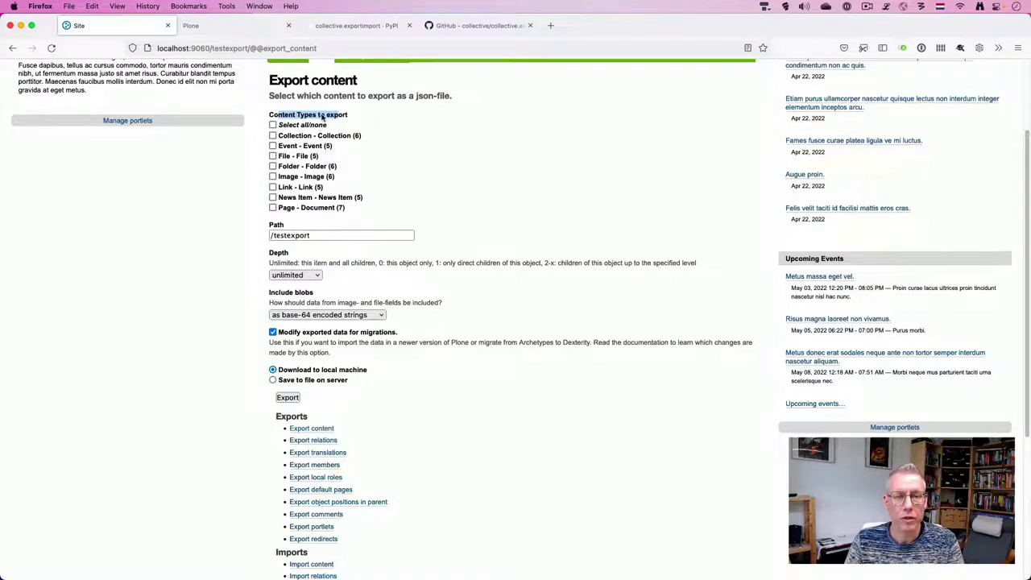
click(369, 117)
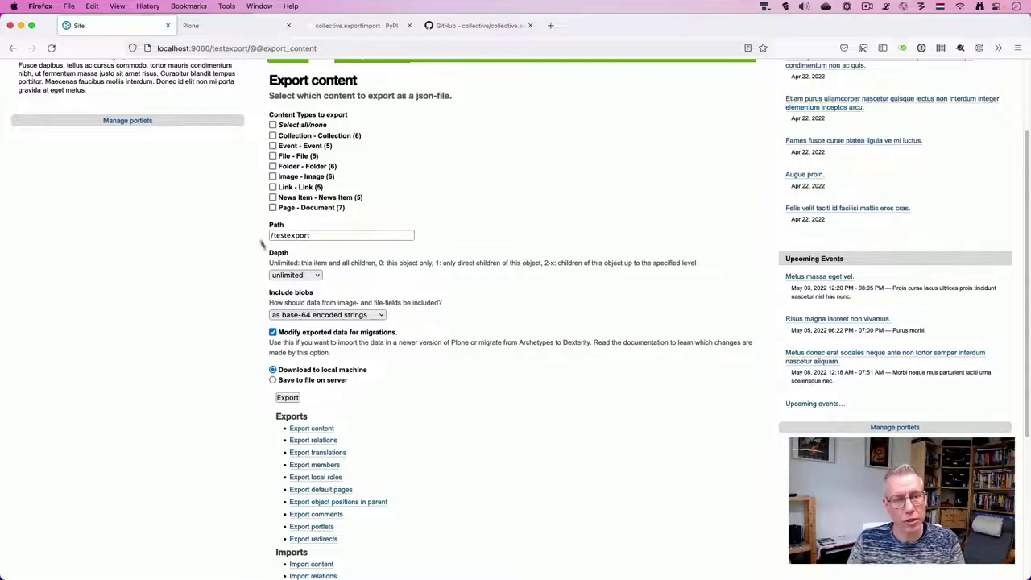
scroll(352, 237, down, 3)
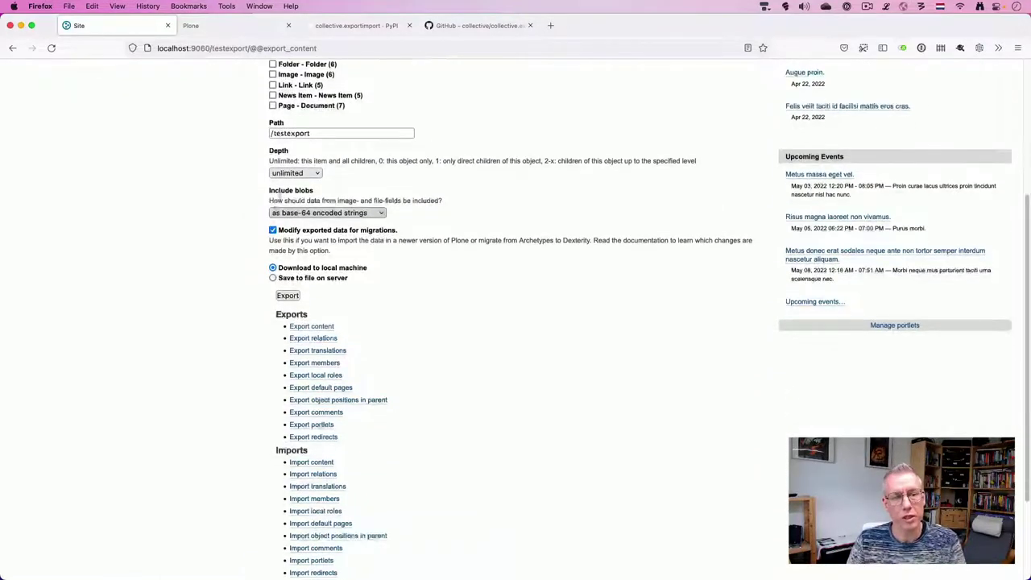
scroll(503, 201, down, 2)
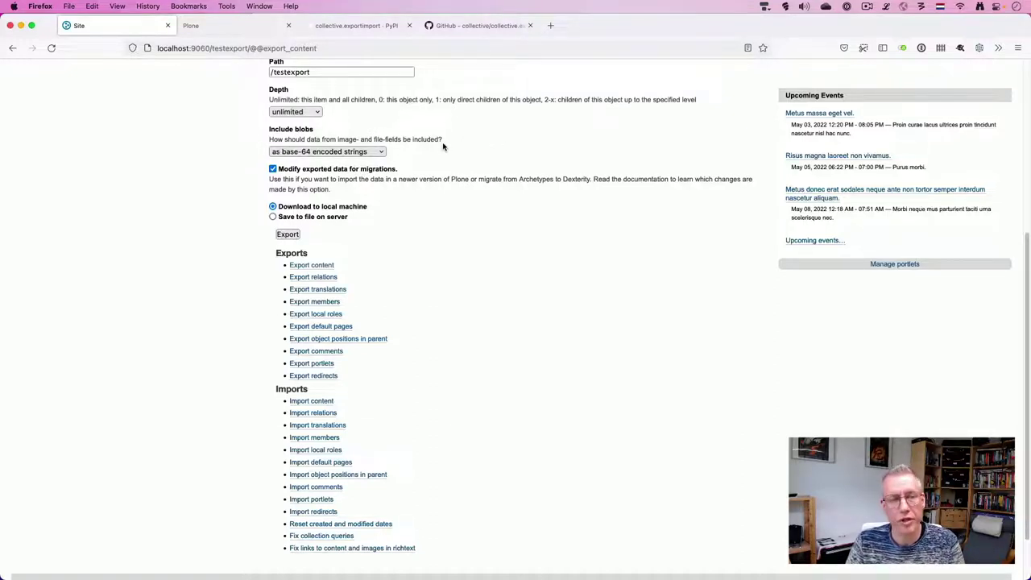
scroll(484, 144, down, 1)
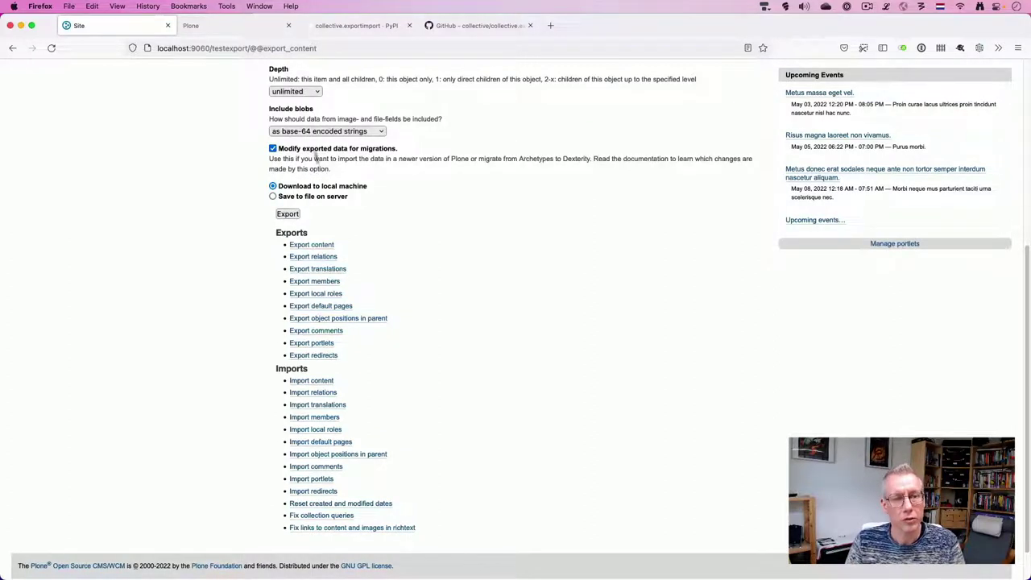
- Select all content types and export the content under /testexport as a JSON file downloaded to the local machine
click(287, 214)
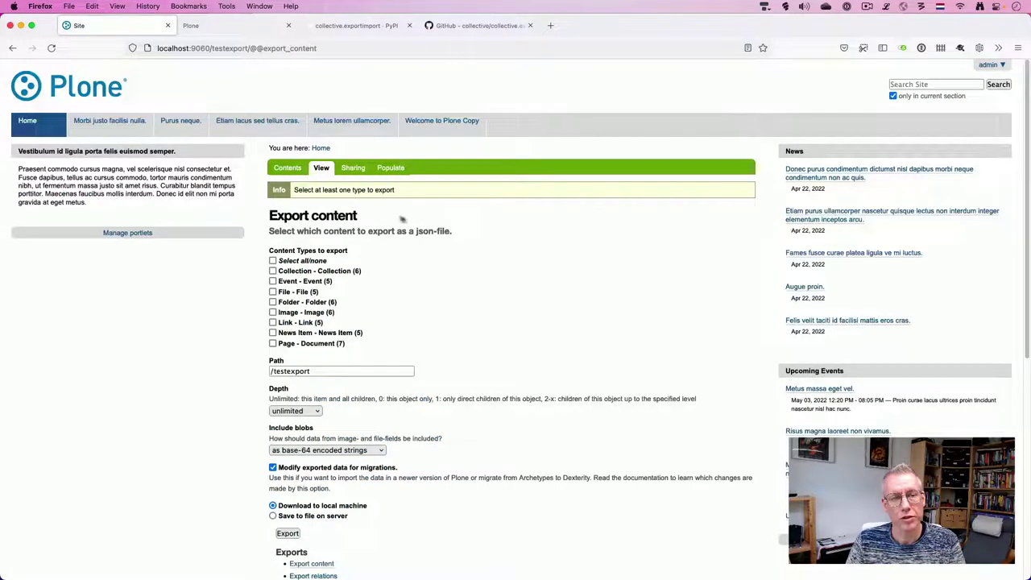
scroll(347, 258, down, 1)
click(272, 210)
scroll(266, 184, down, 3)
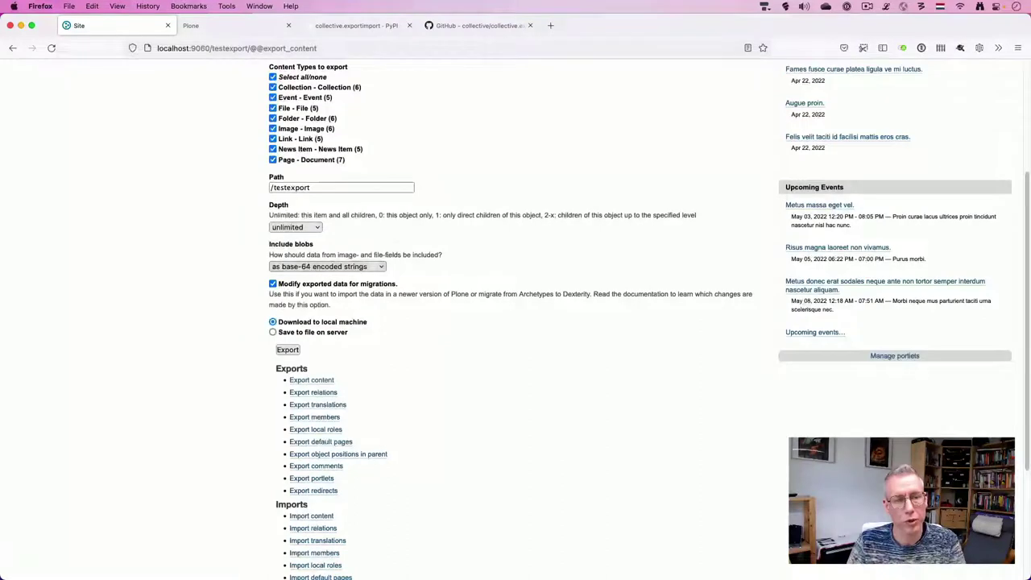
scroll(362, 242, down, 1)
click(290, 300)
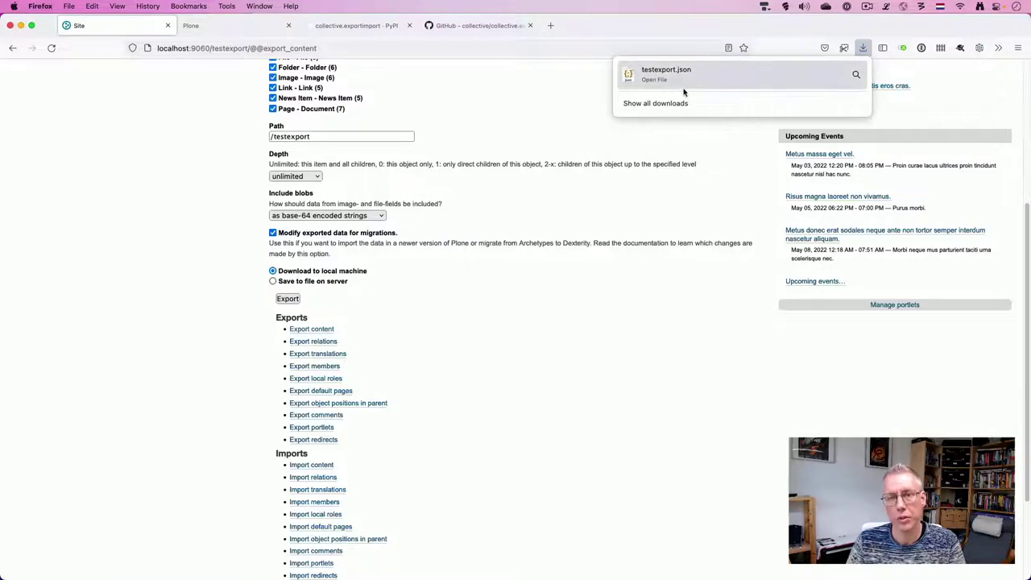
click(668, 193)
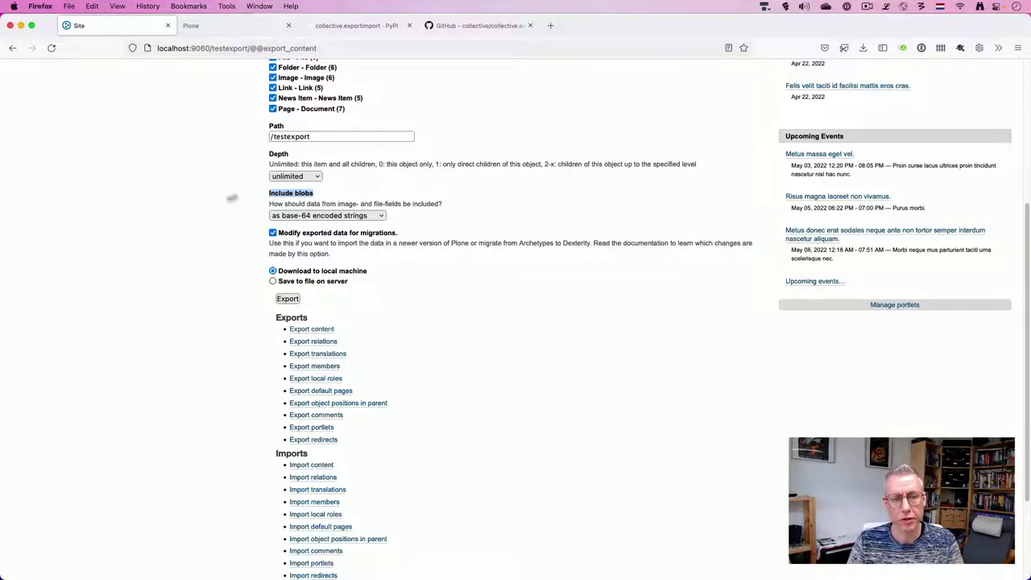
- Switch to Finder and select the exported testexport.json in the Downloads folder
key(super+Tab)
key(super+Tab)
key(super+Tab)
key(super+Tab)
key(super+Tab)
key(super+shift+Tab)
key(super+shift+Tab)
key(super+shift+Tab)
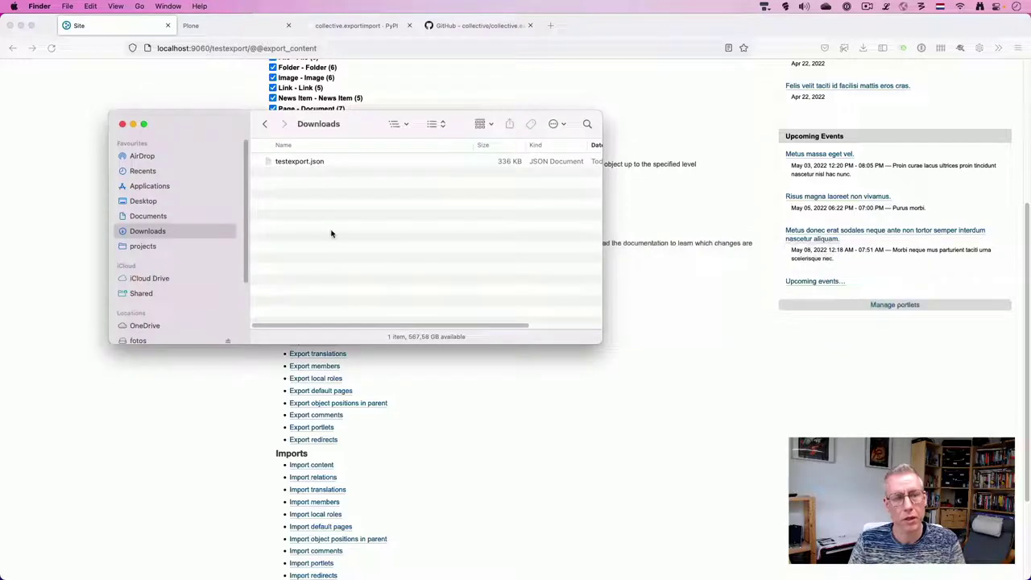
click(308, 161)
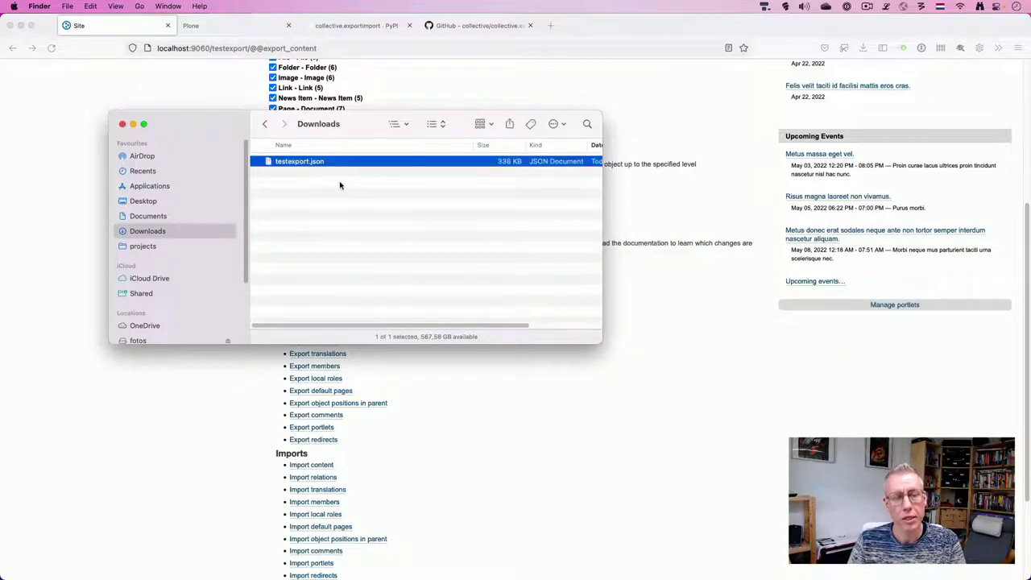
- Switch to Visual Studio Code, open testexport.json from the Downloads folder and enlarge the editor window
key(super+Tab)
key(super+Tab)
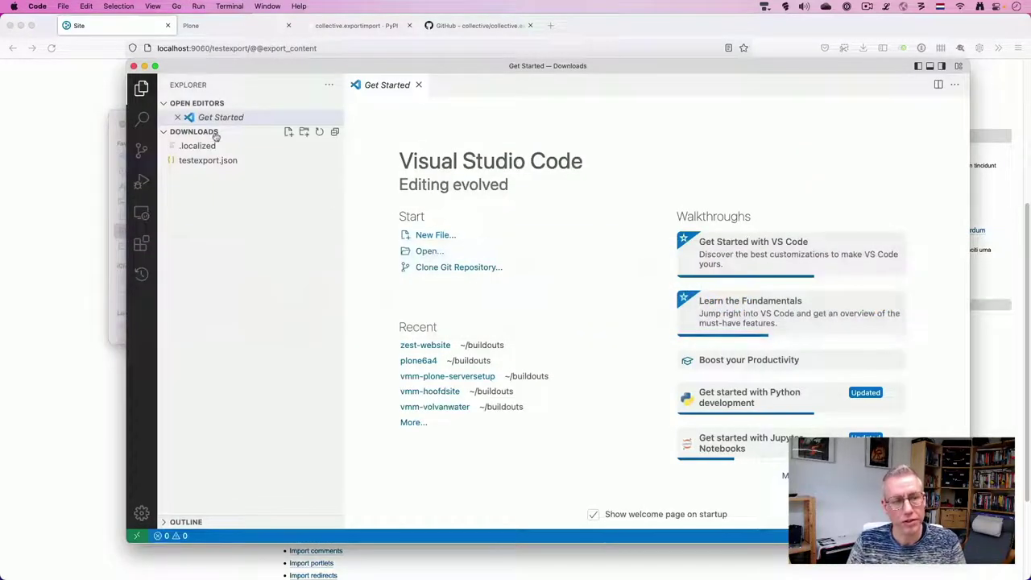
click(208, 161)
double_click(524, 66)
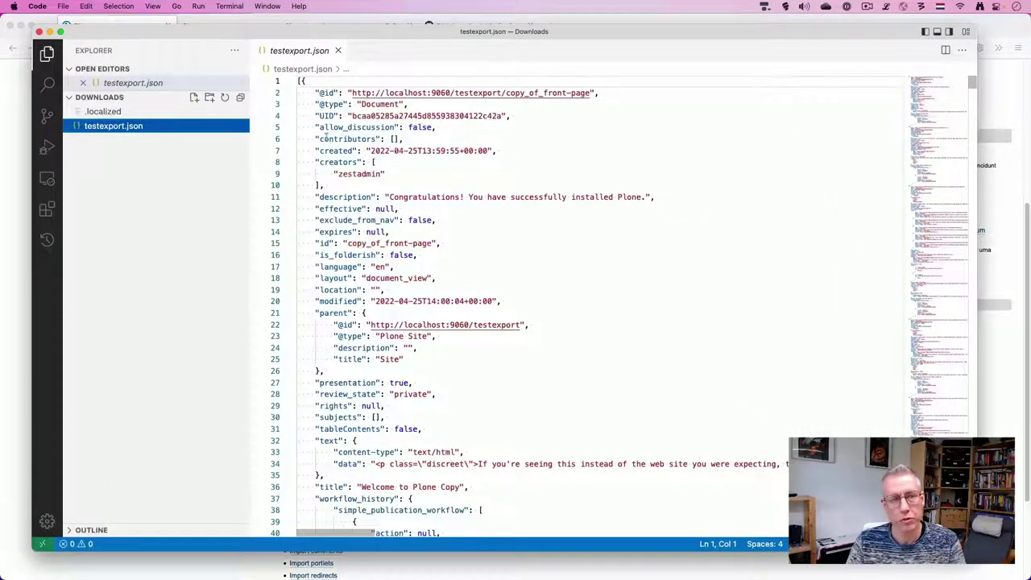
drag(318, 93, 333, 93)
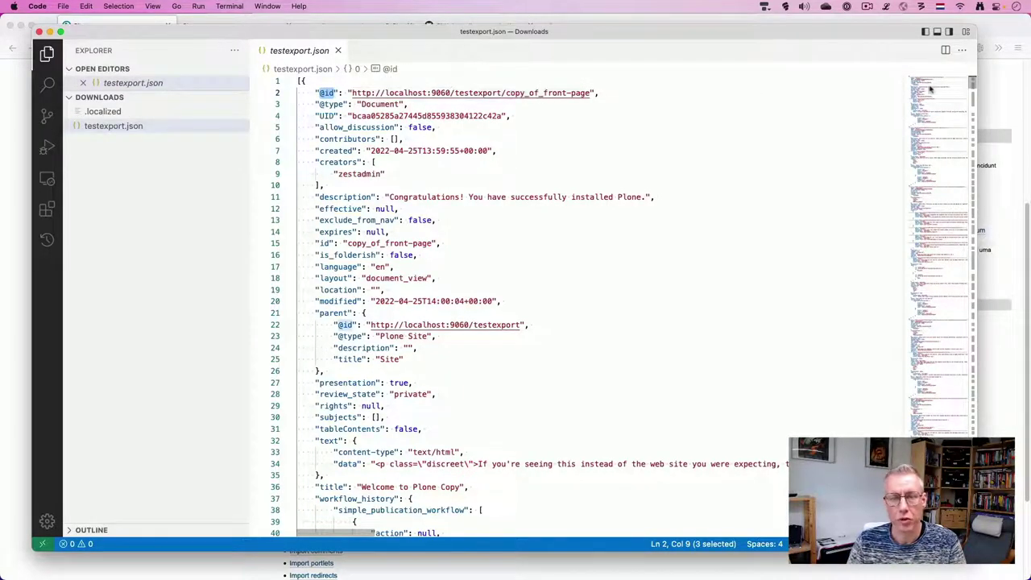
mouse_move(931, 90)
mouse_down()
mouse_move(924, 164)
mouse_move(926, 85)
mouse_up()
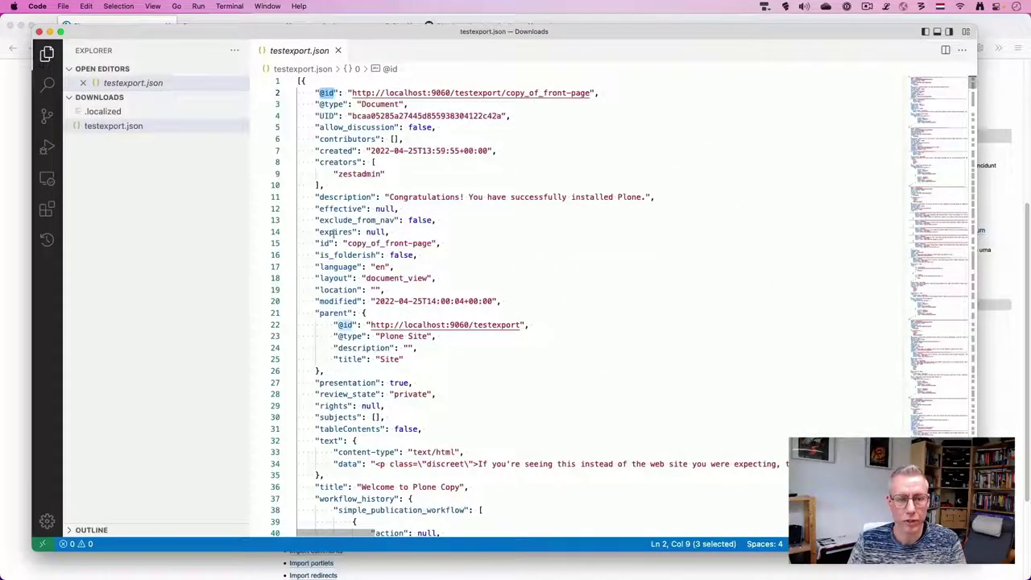
scroll(362, 271, down, 2)
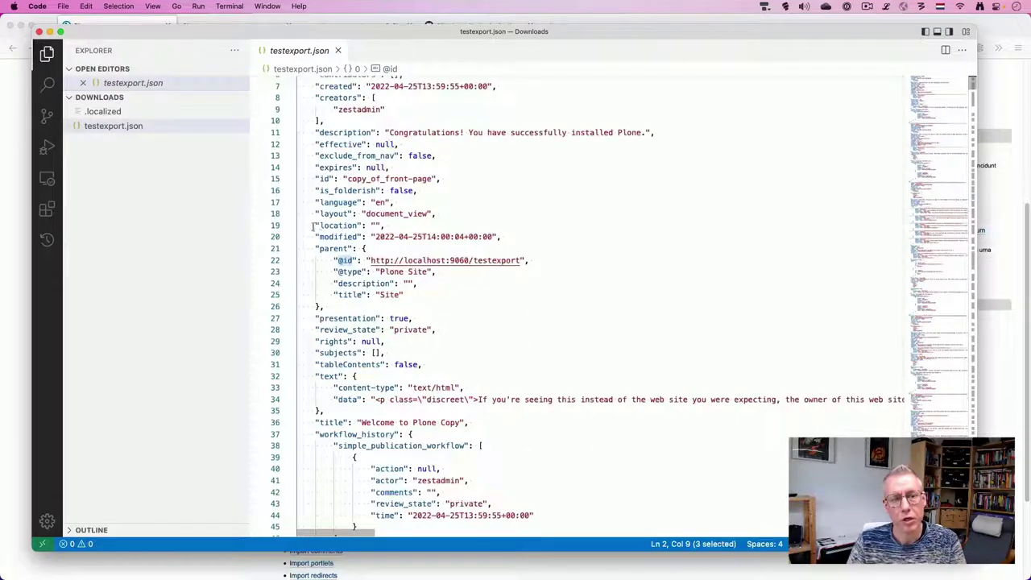
scroll(343, 266, down, 1)
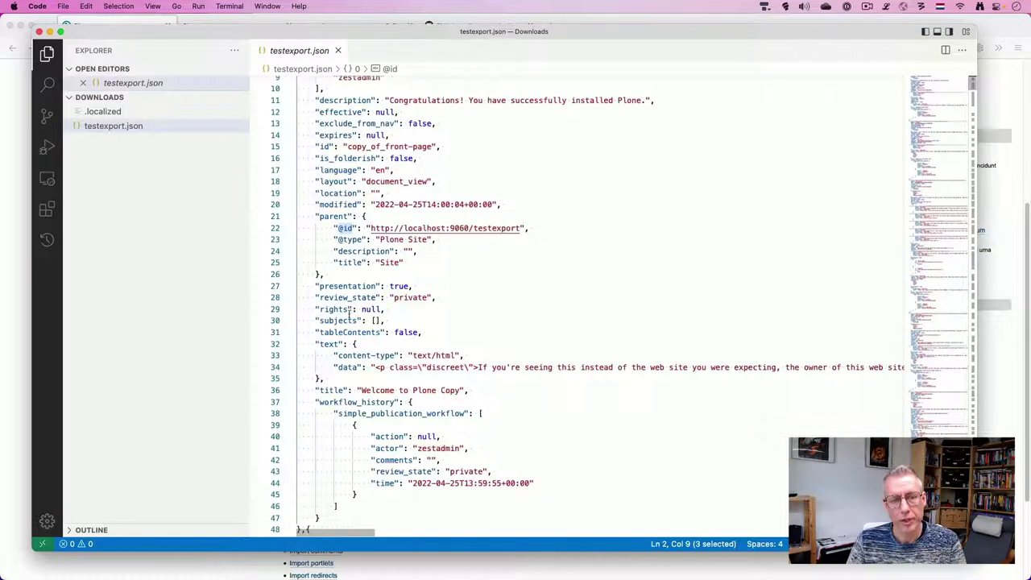
scroll(341, 299, down, 2)
scroll(376, 319, down, 3)
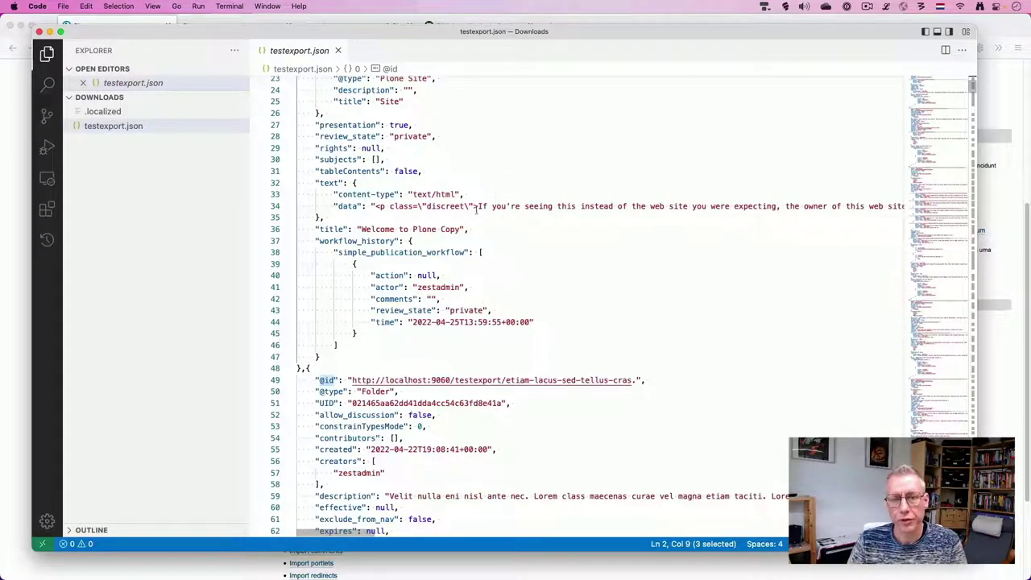
- Return to Firefox and review the content export form's options and the list of other available exports and imports
key(super+alt+r)
key(super+Tab)
key(super+Tab)
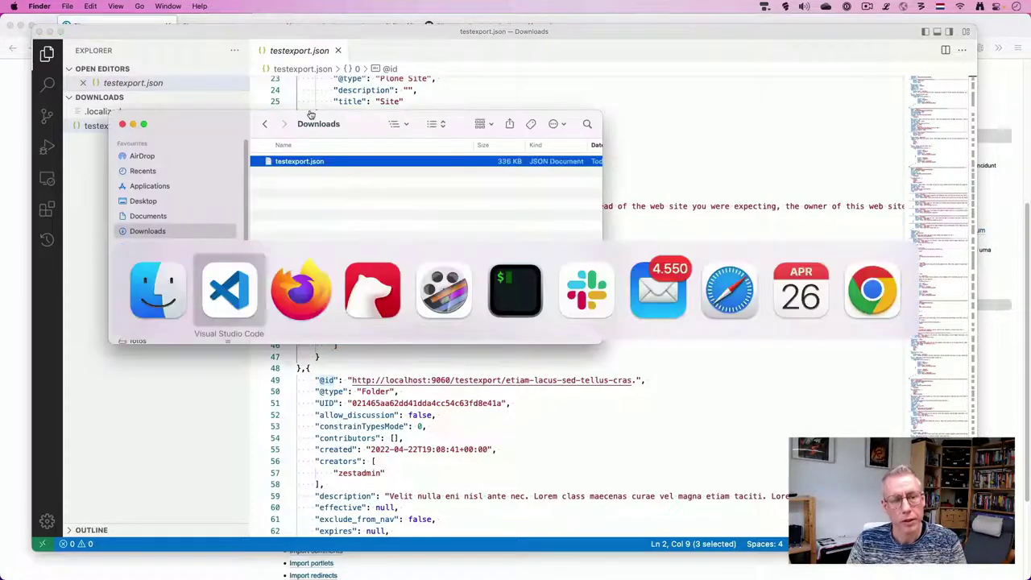
scroll(515, 288, up, 5)
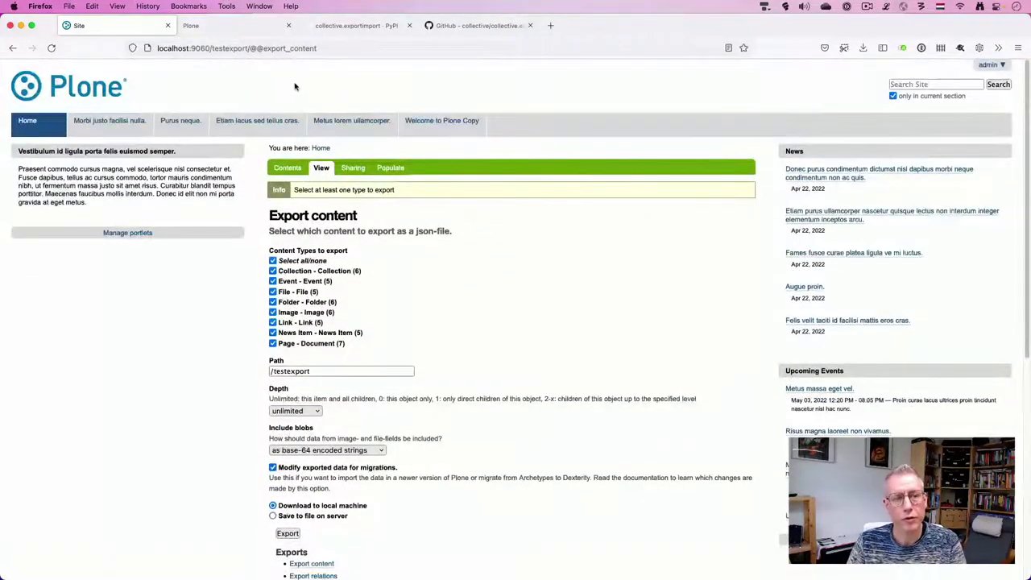
scroll(322, 100, down, 2)
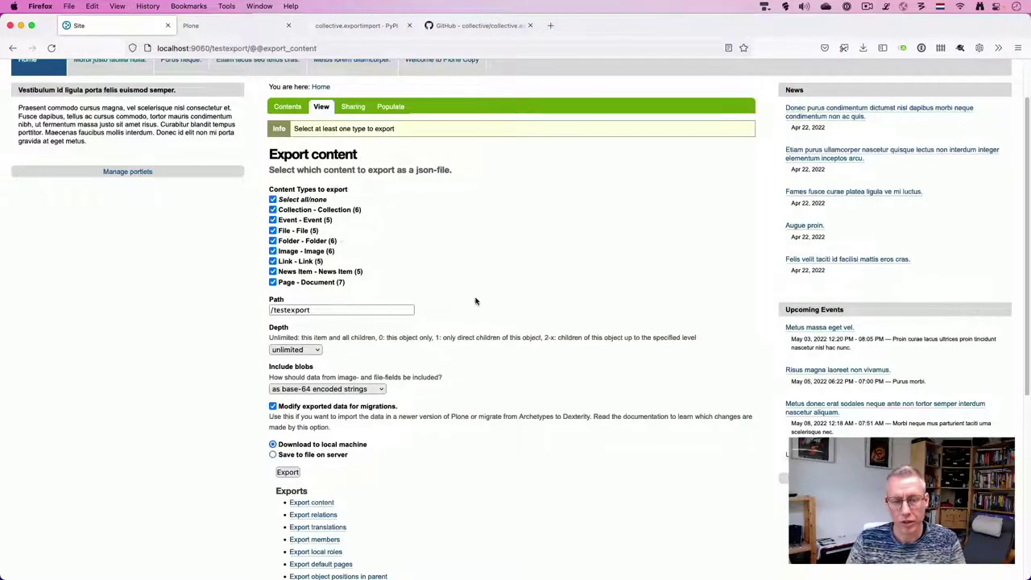
scroll(483, 300, down, 2)
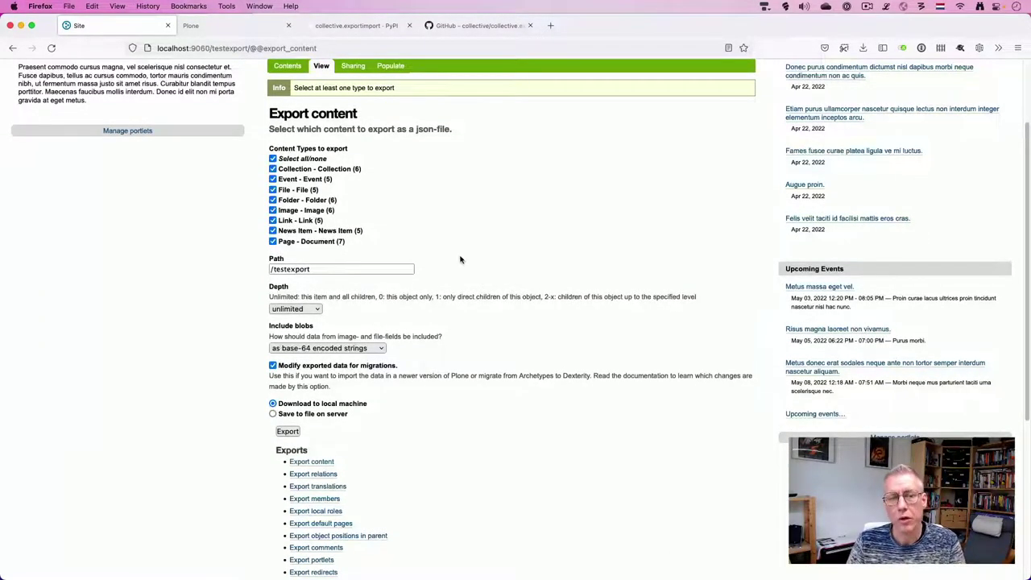
scroll(464, 264, down, 1)
scroll(493, 292, down, 3)
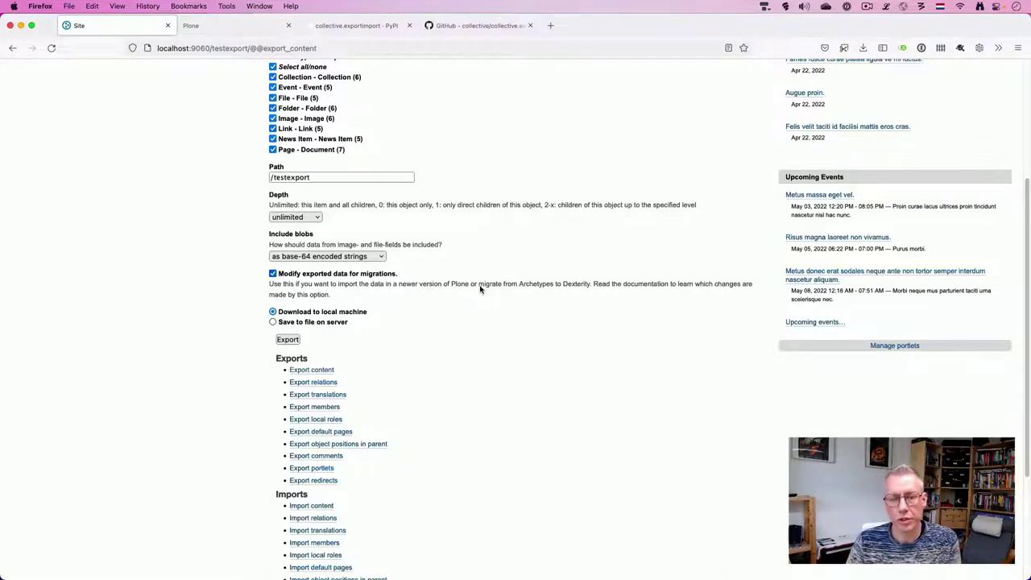
scroll(479, 290, down, 5)
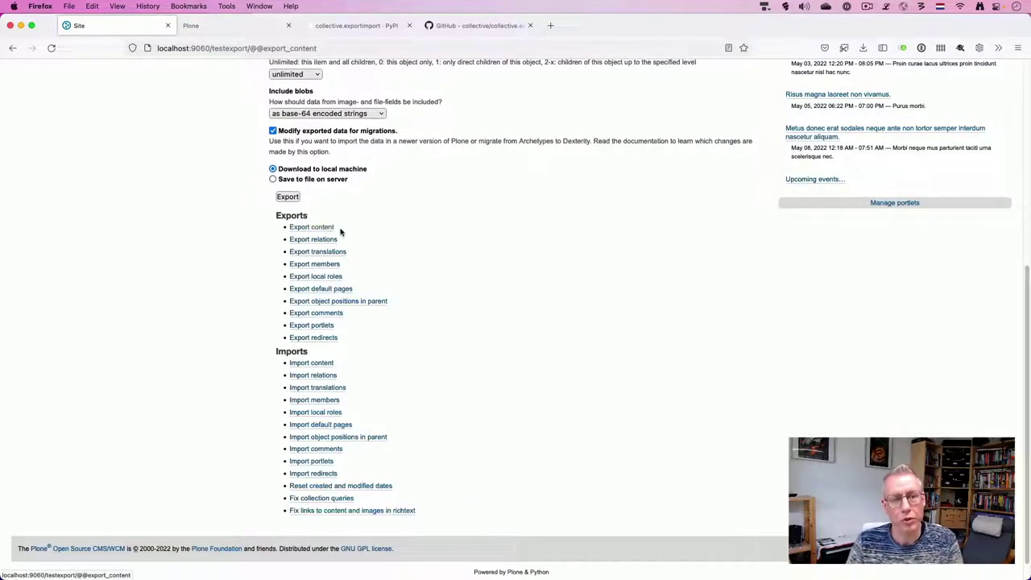
scroll(395, 242, down, 1)
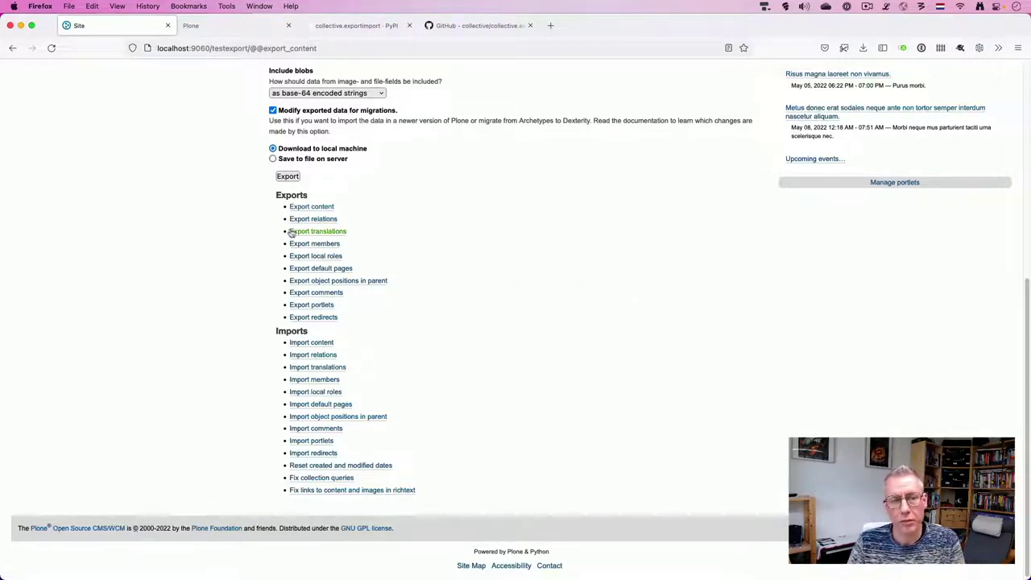
- Export the site's default pages as a downloaded JSON file
click(331, 271)
scroll(395, 276, down, 1)
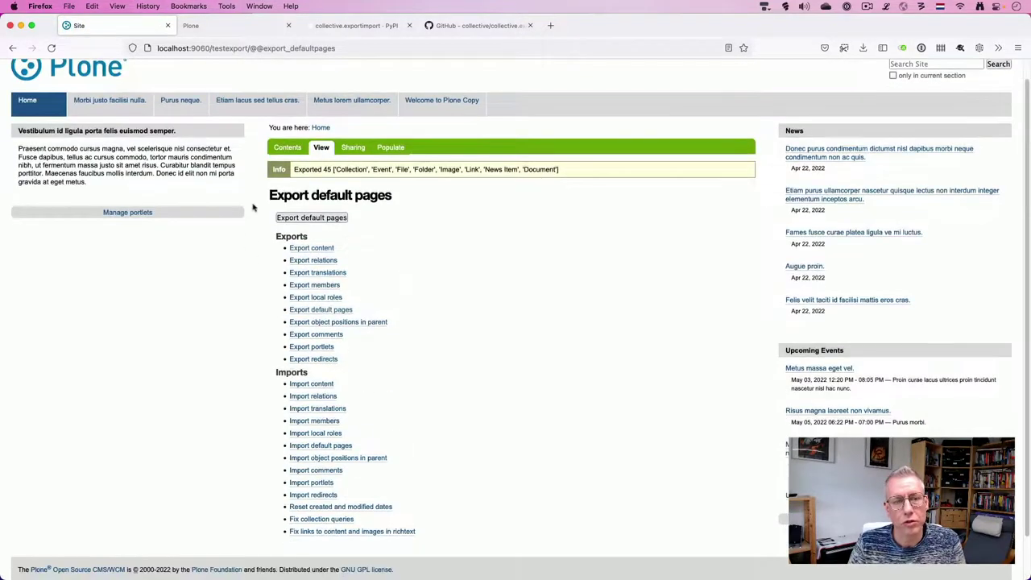
click(304, 219)
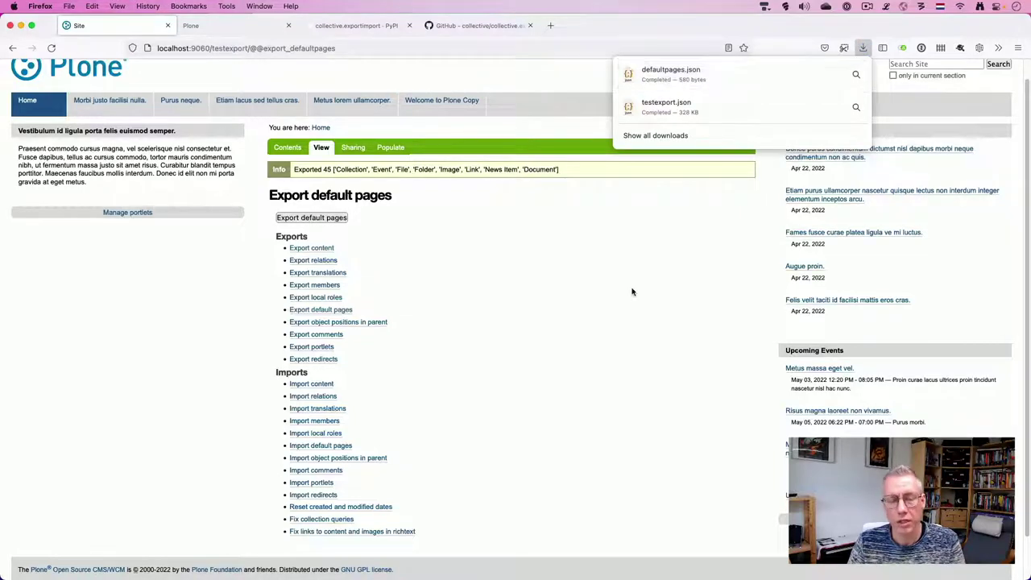
- Switch to Visual Studio Code, open defaultpages.json and inspect the default page UUID of the front-page entry
key(super+Tab)
key(super+Tab)
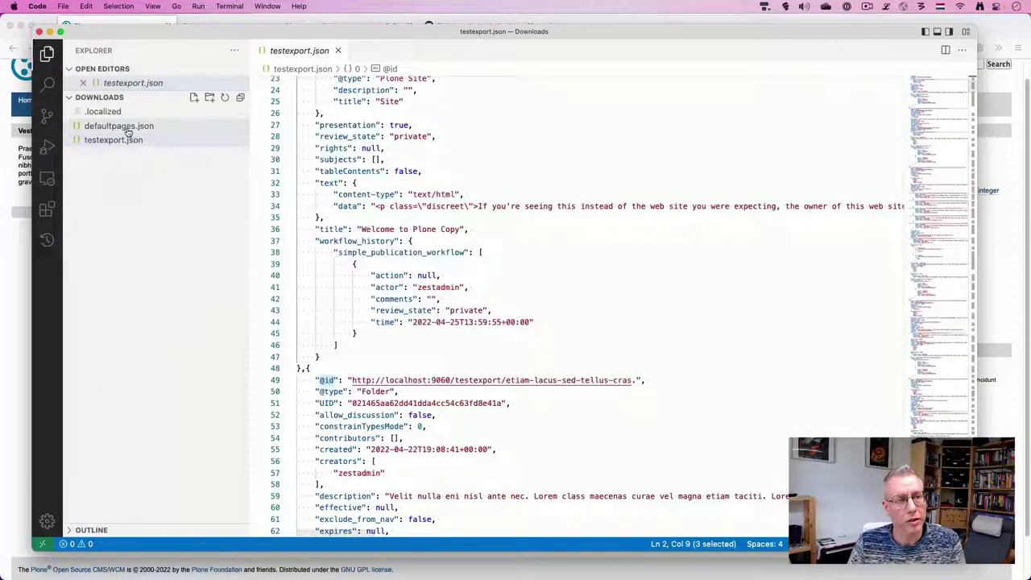
click(121, 126)
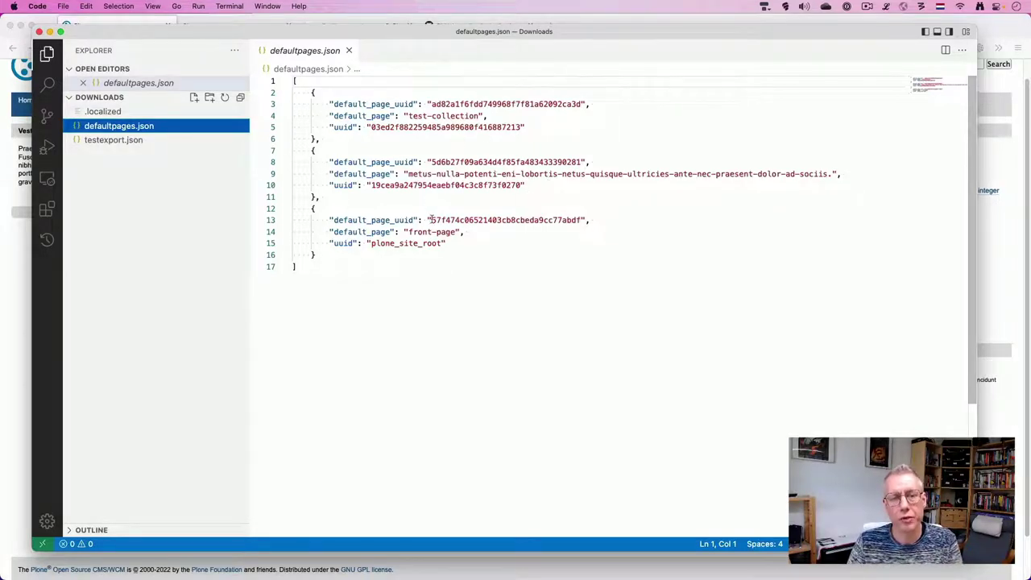
drag(430, 219, 581, 220)
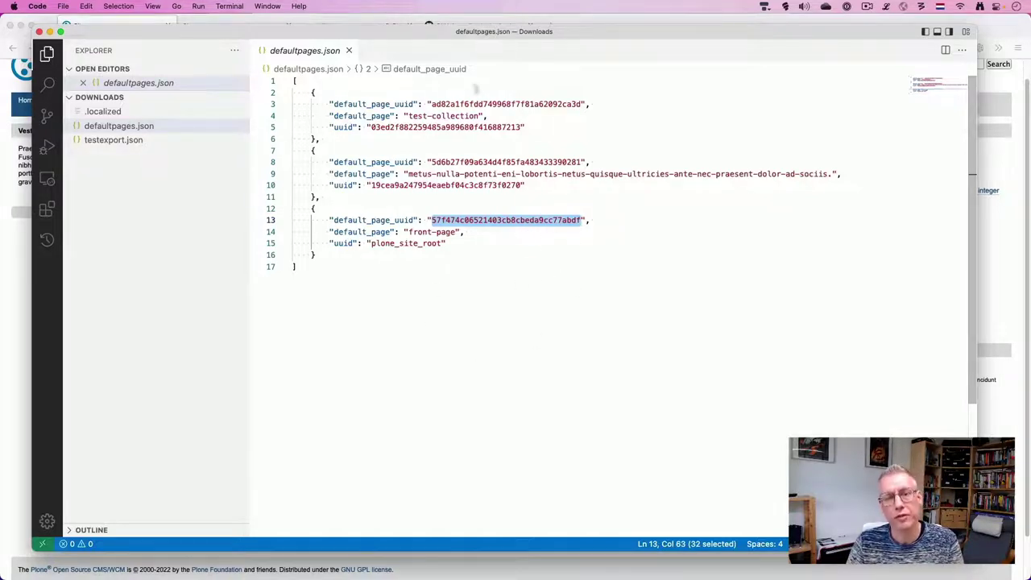
click(464, 174)
drag(430, 220, 583, 221)
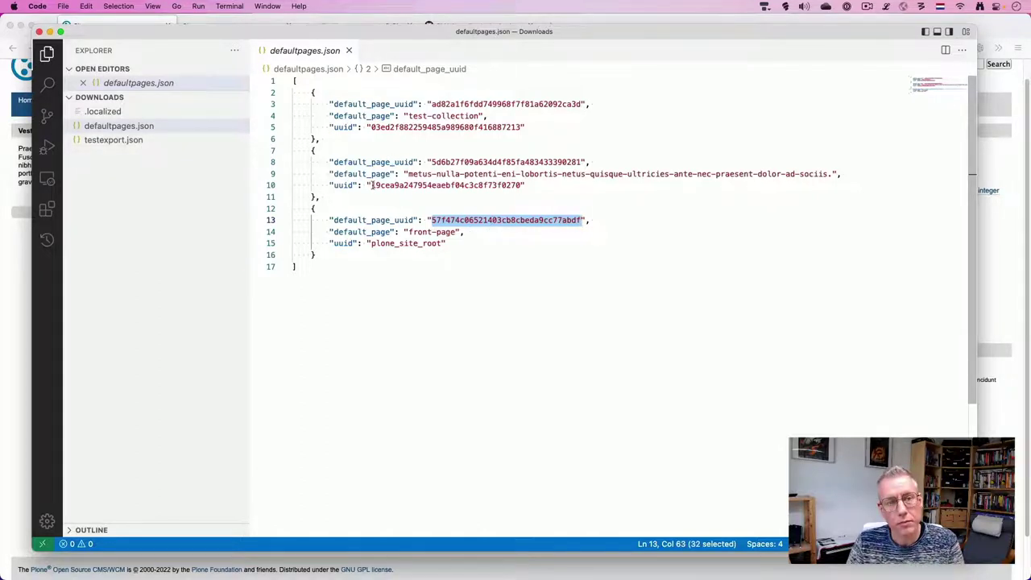
- Take the uuid from the test-collection entry in defaultpages.json and search for it in testexport.json
drag(371, 127, 523, 126)
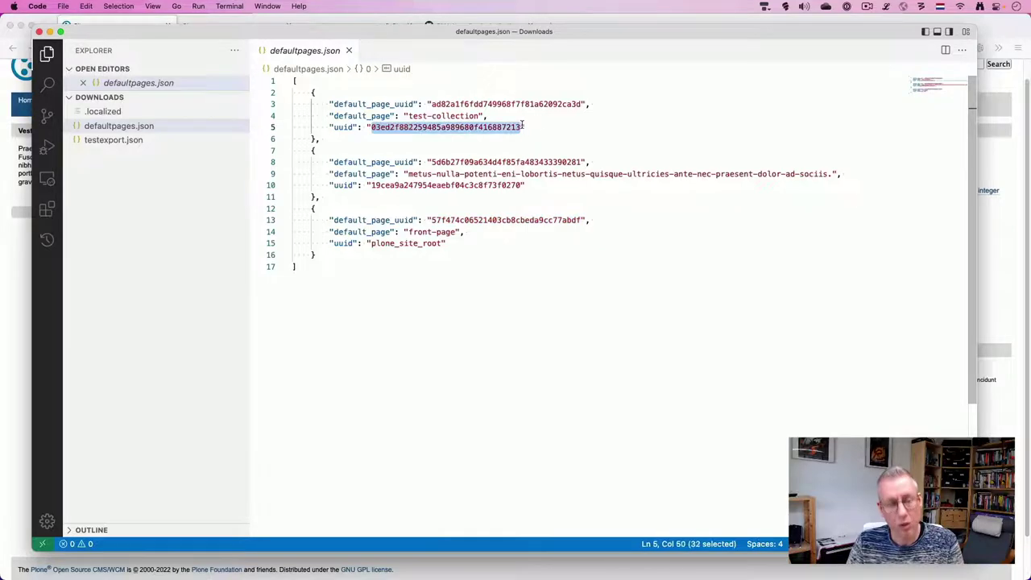
click(113, 141)
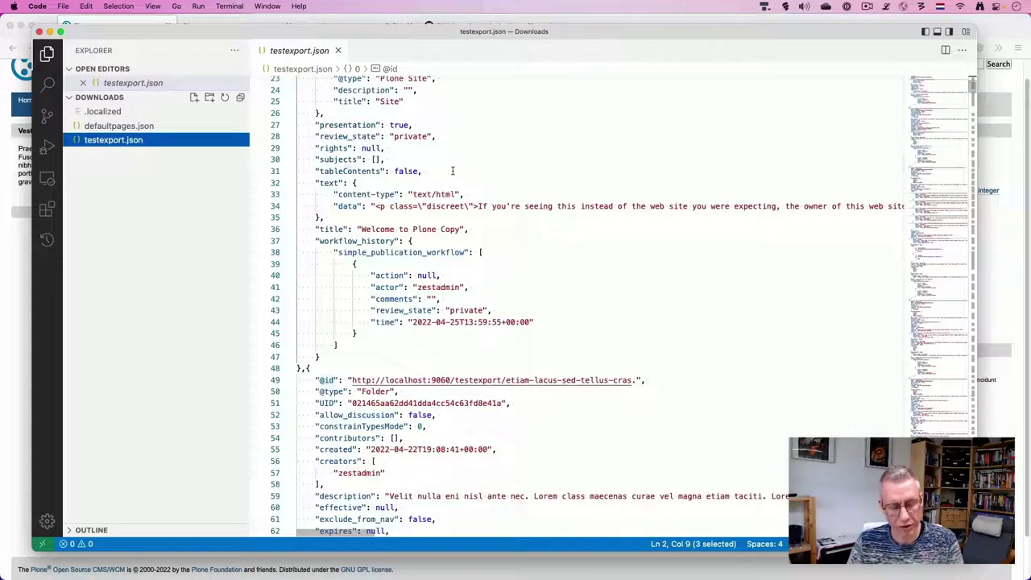
key(super+f)
text(03ed2f882259485a989680f416887213)
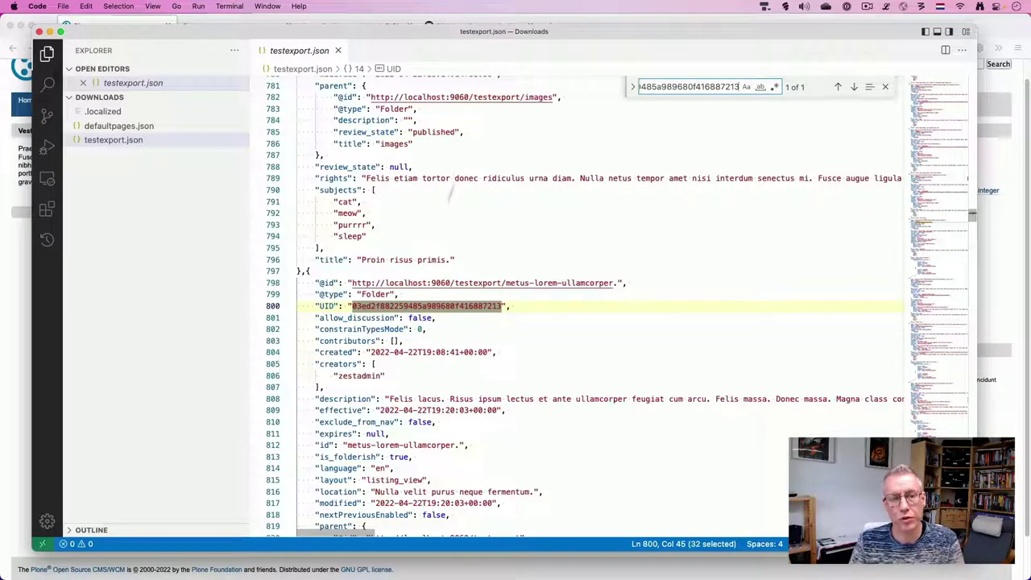
- Compare the test-collection default page entry in defaultpages.json with the folder carrying the same UID in testexport.json
click(118, 125)
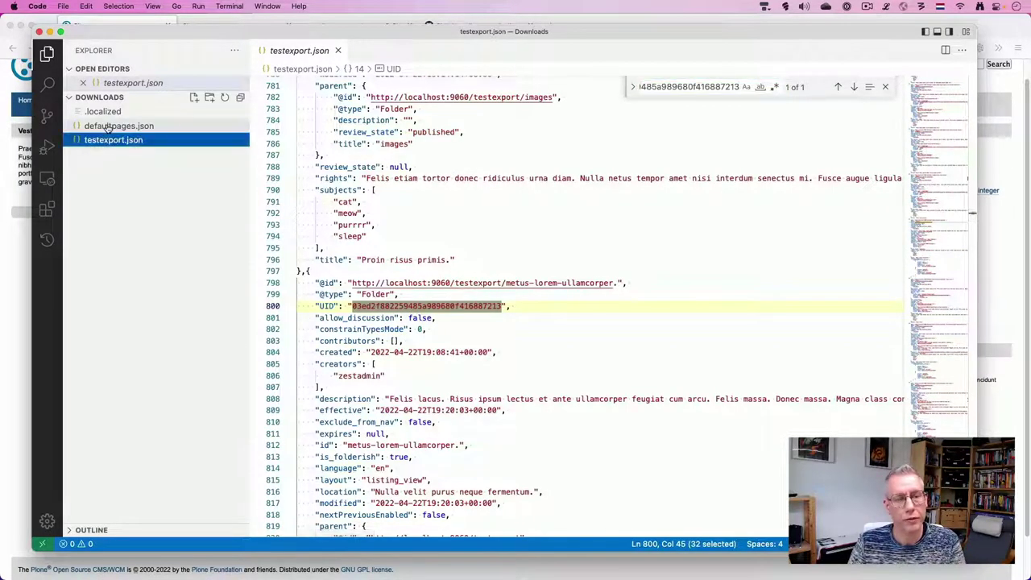
drag(409, 117, 480, 117)
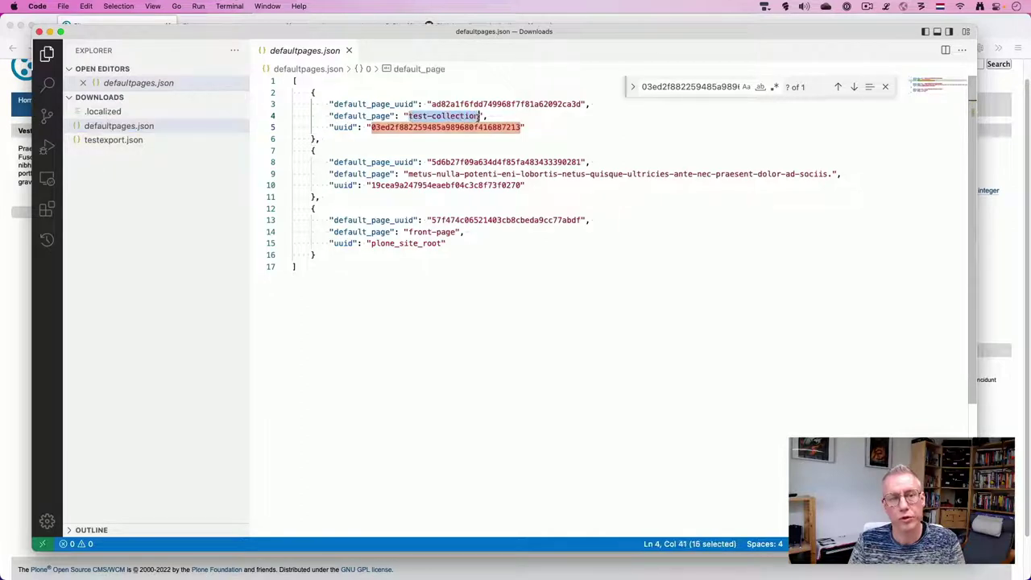
click(98, 140)
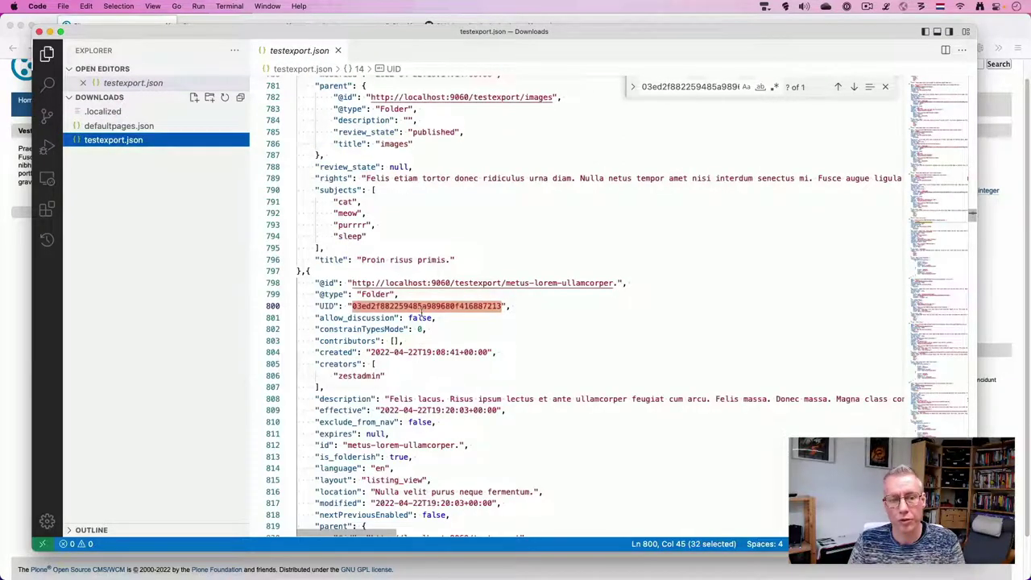
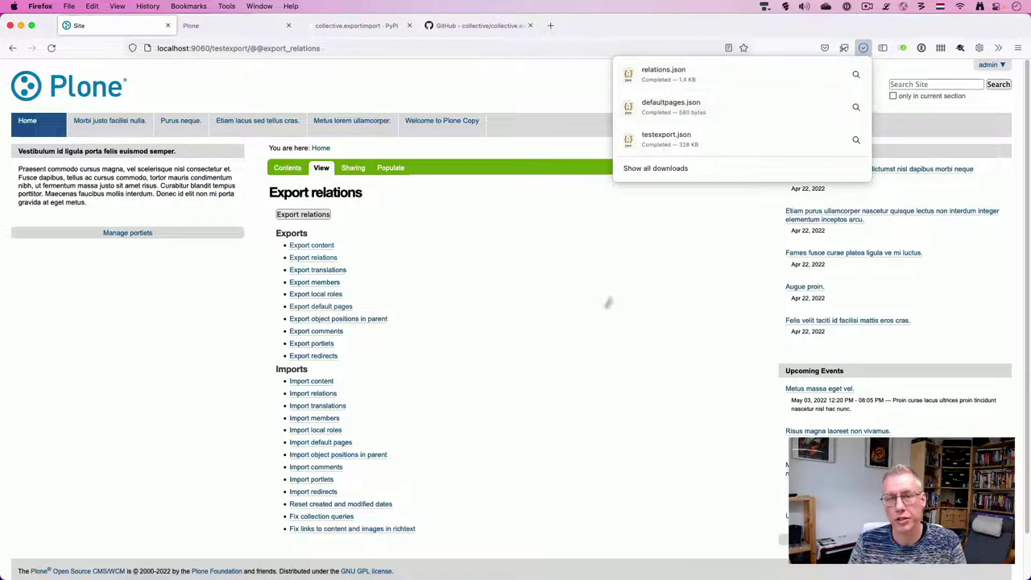
- Export the site's members, groups and roles as a downloaded JSON file
scroll(594, 322, down, 1)
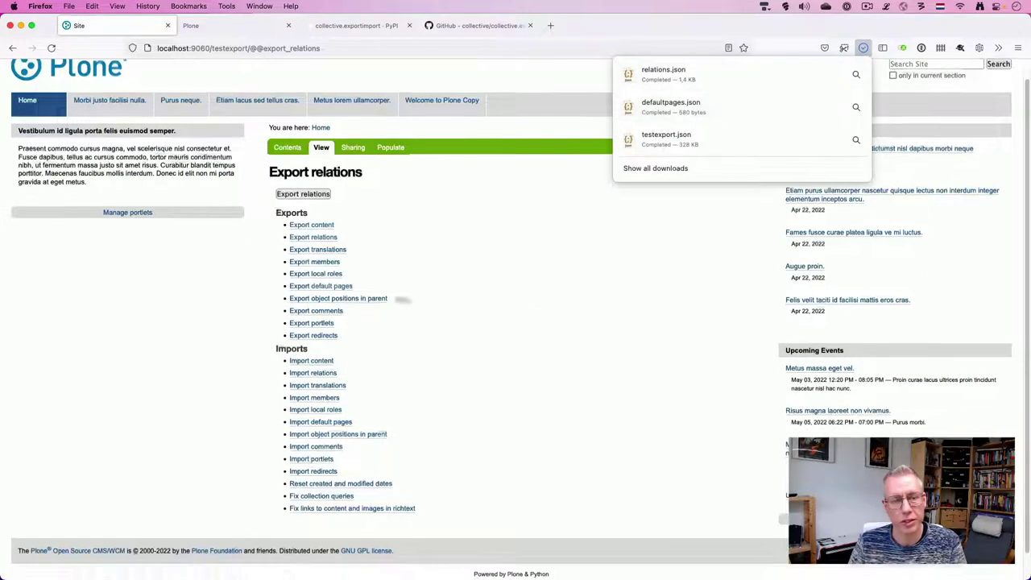
click(316, 263)
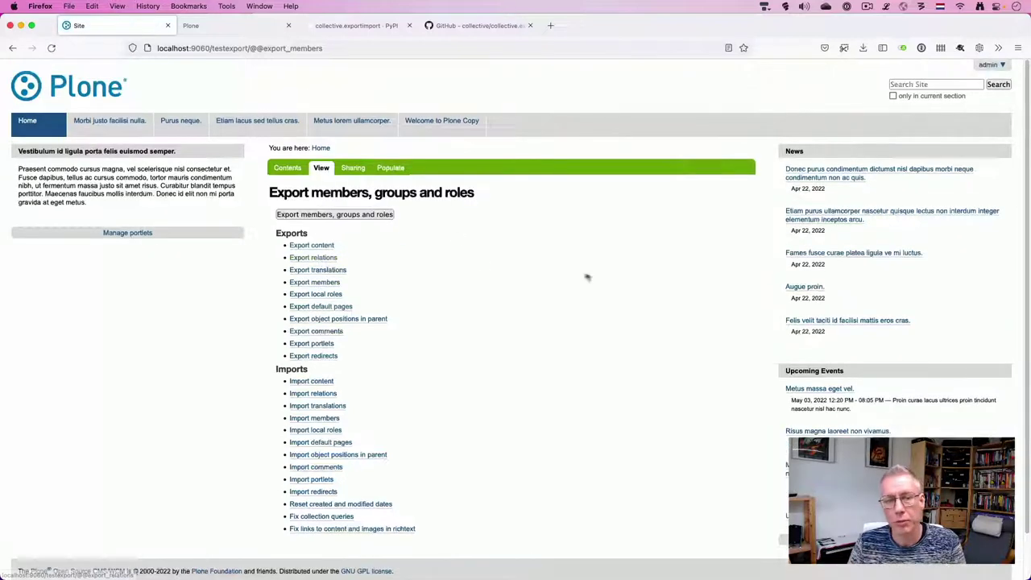
click(319, 213)
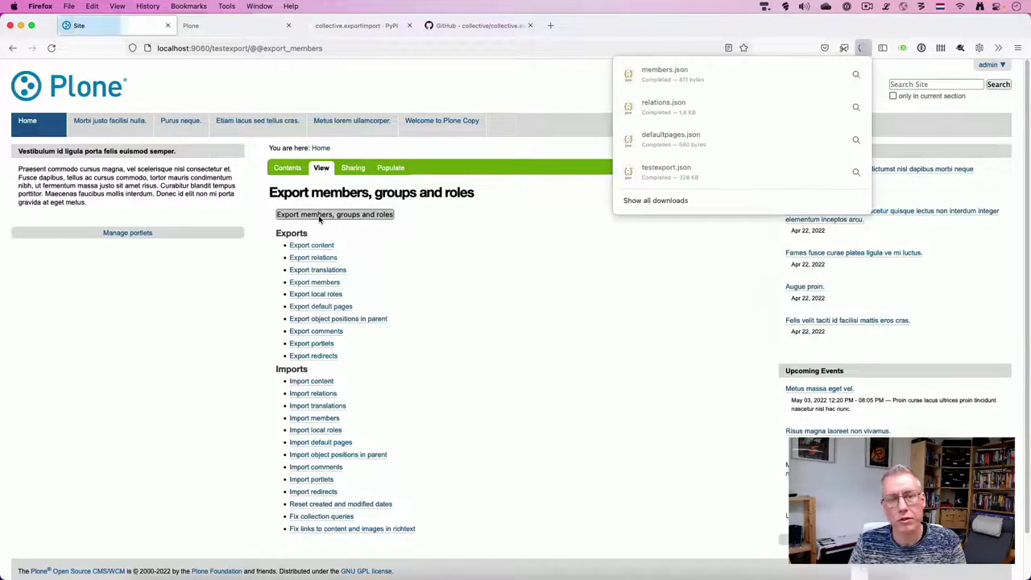
- Export the site's local roles as a downloaded JSON file and dismiss the downloads list
click(332, 294)
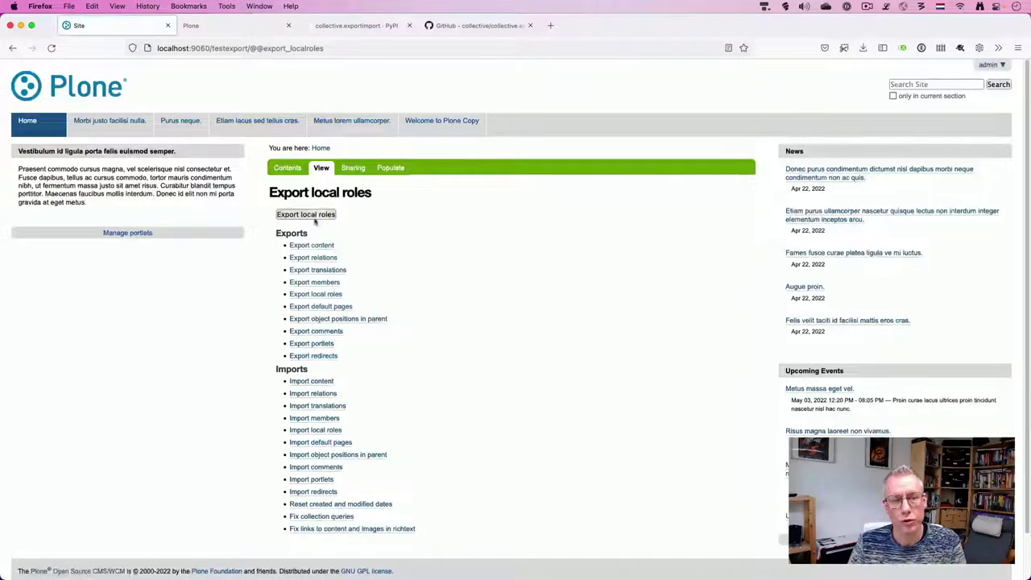
click(319, 214)
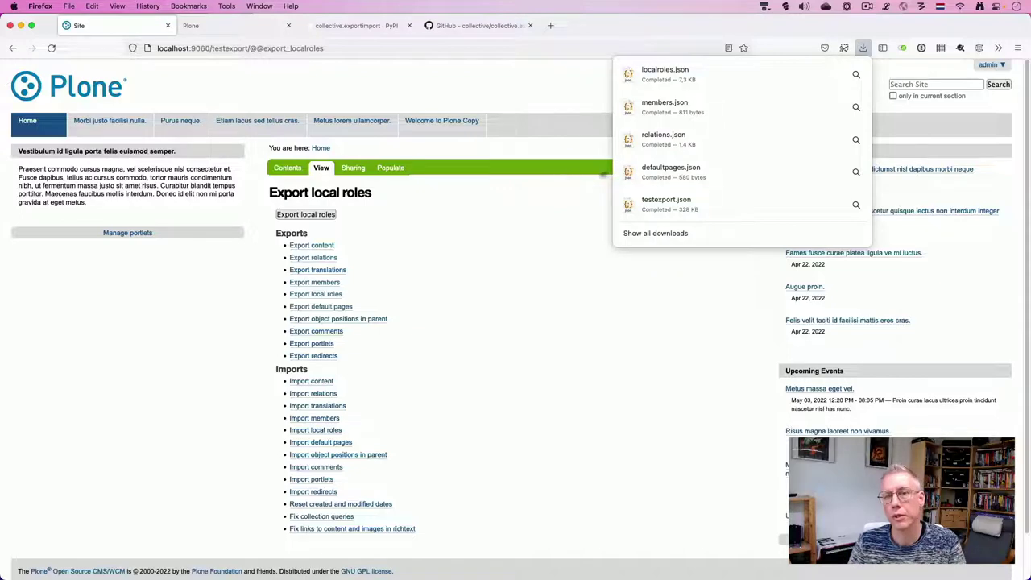
scroll(451, 338, down, 1)
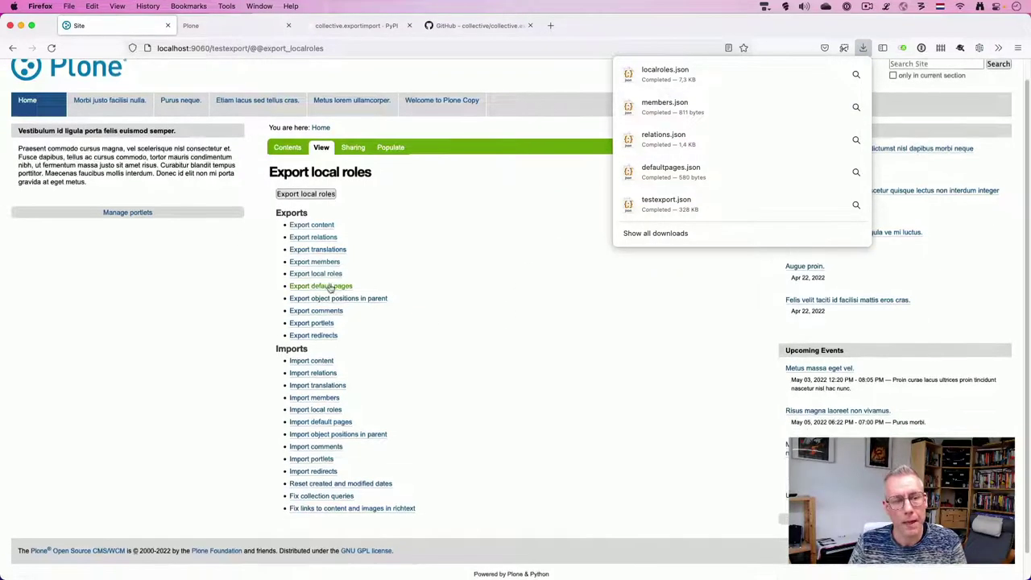
scroll(338, 282, down, 1)
click(525, 292)
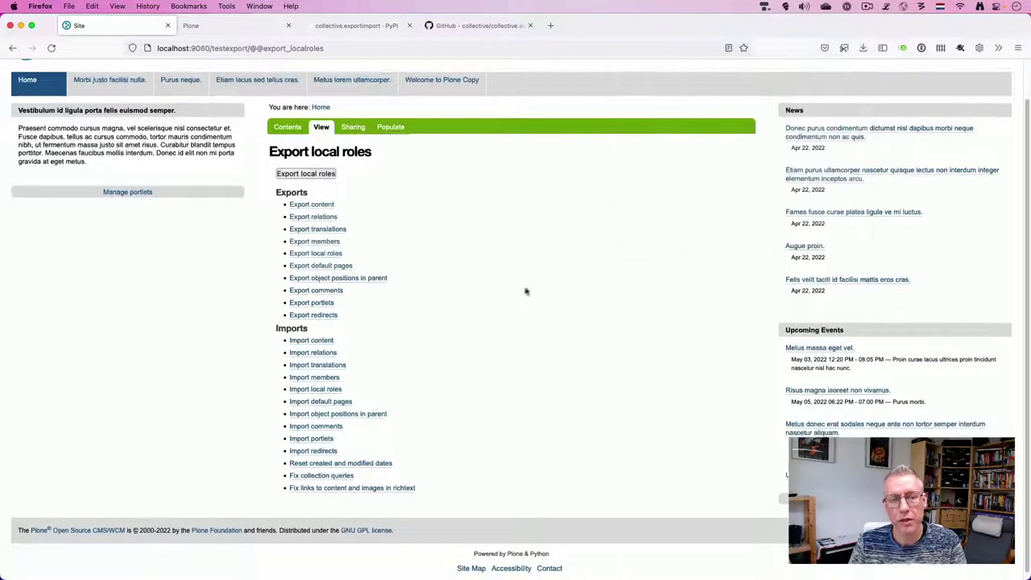
scroll(475, 290, down, 1)
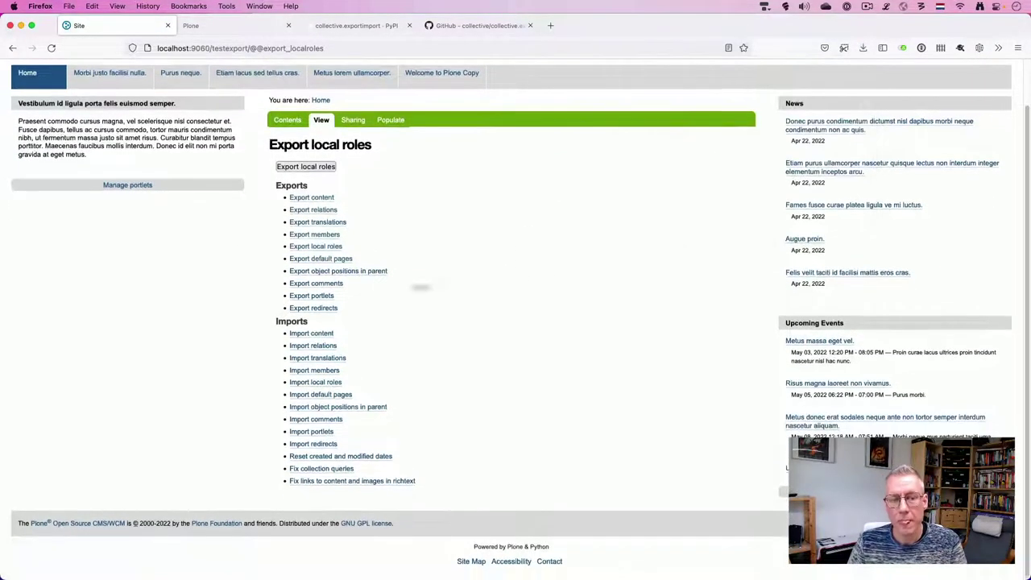
- Export the site's object positions in parent as a downloaded JSON file and dismiss the downloads list
click(342, 275)
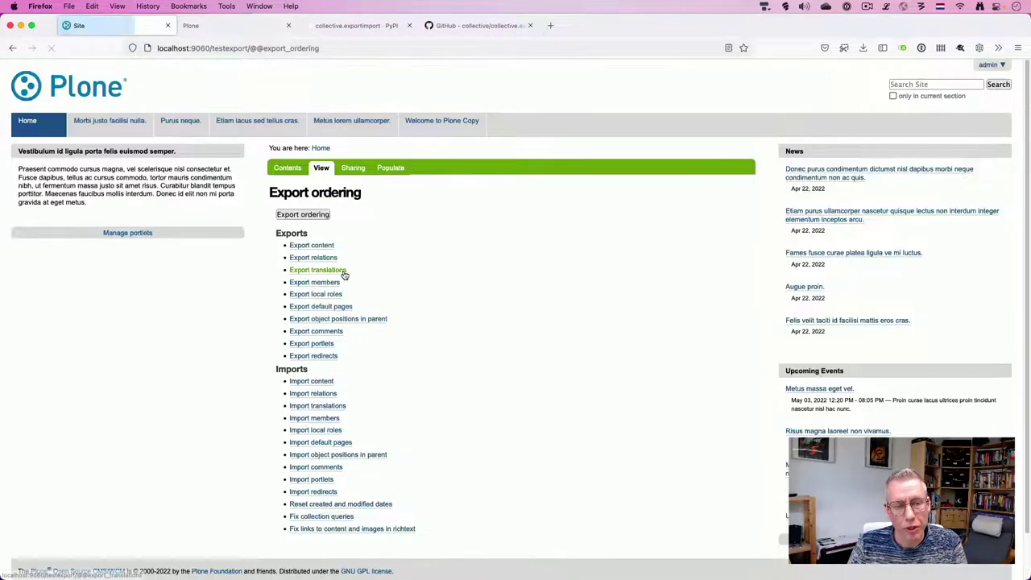
click(302, 215)
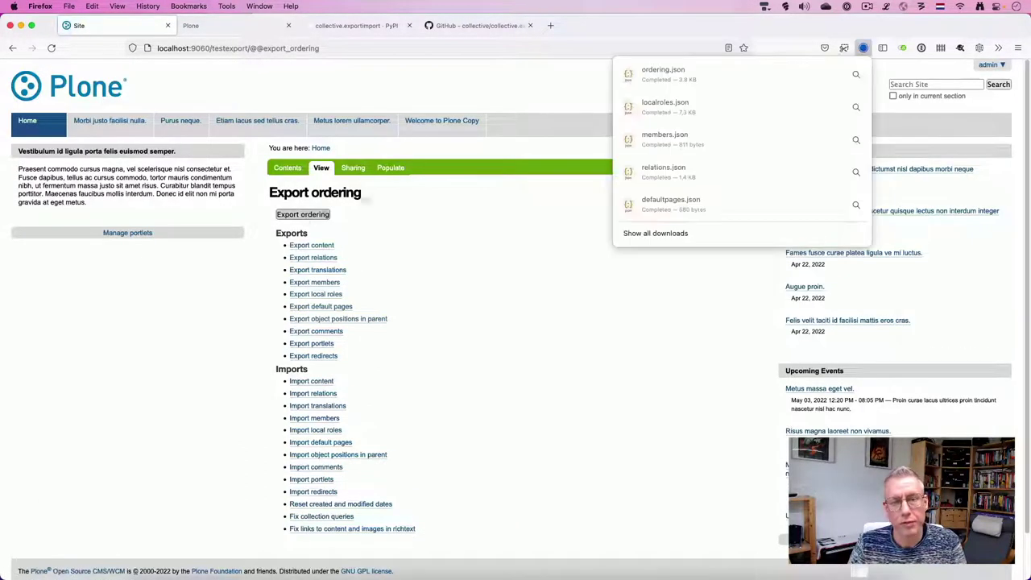
scroll(522, 330, down, 1)
scroll(520, 331, down, 1)
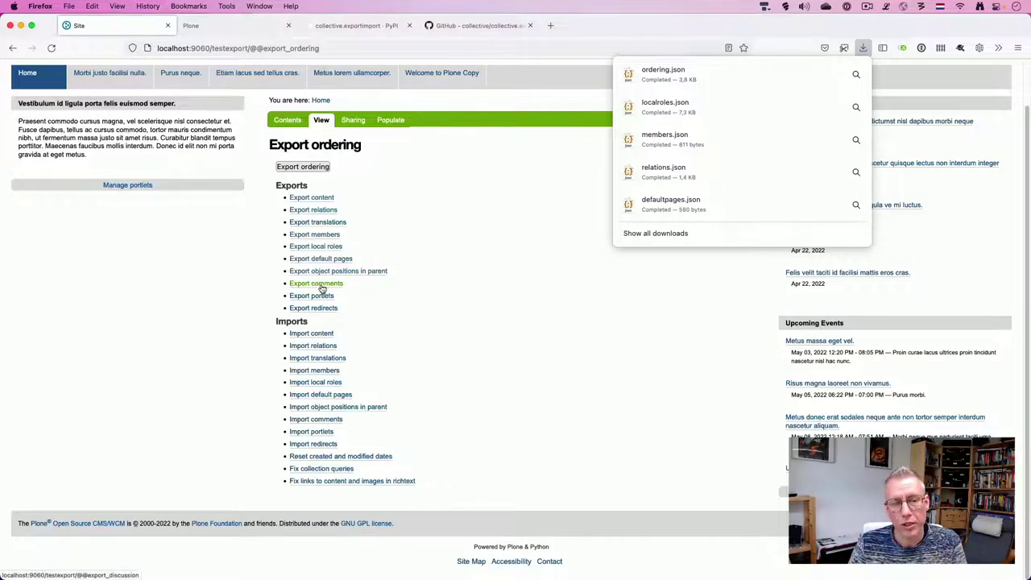
click(506, 304)
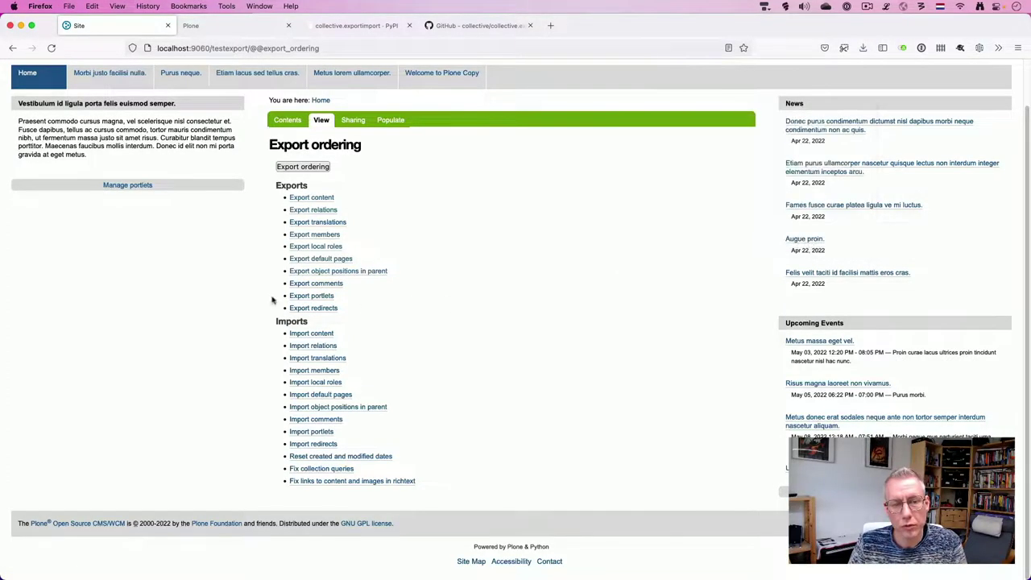
- Export the site's portlets and redirects as separate downloaded JSON files
click(315, 298)
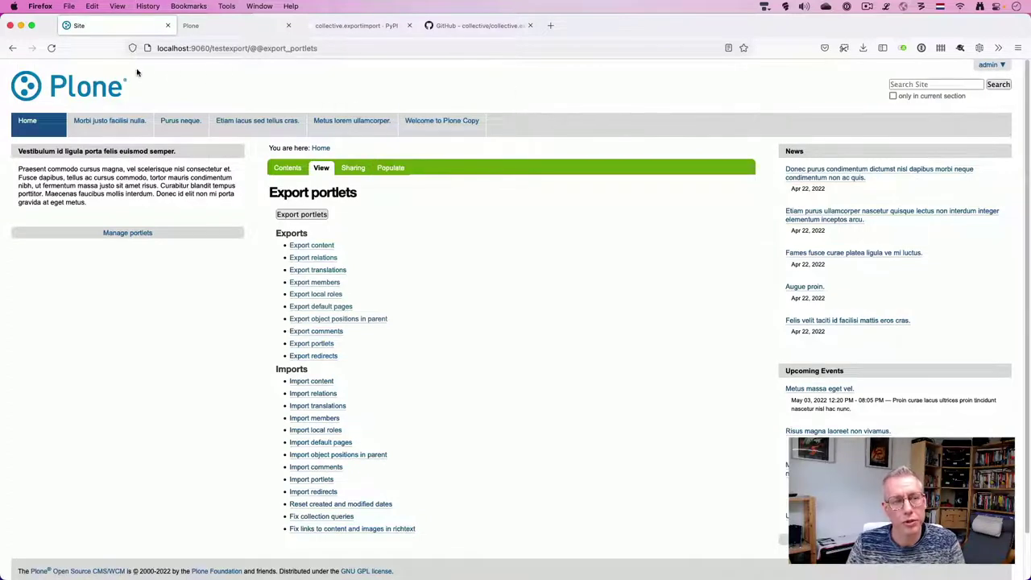
click(301, 214)
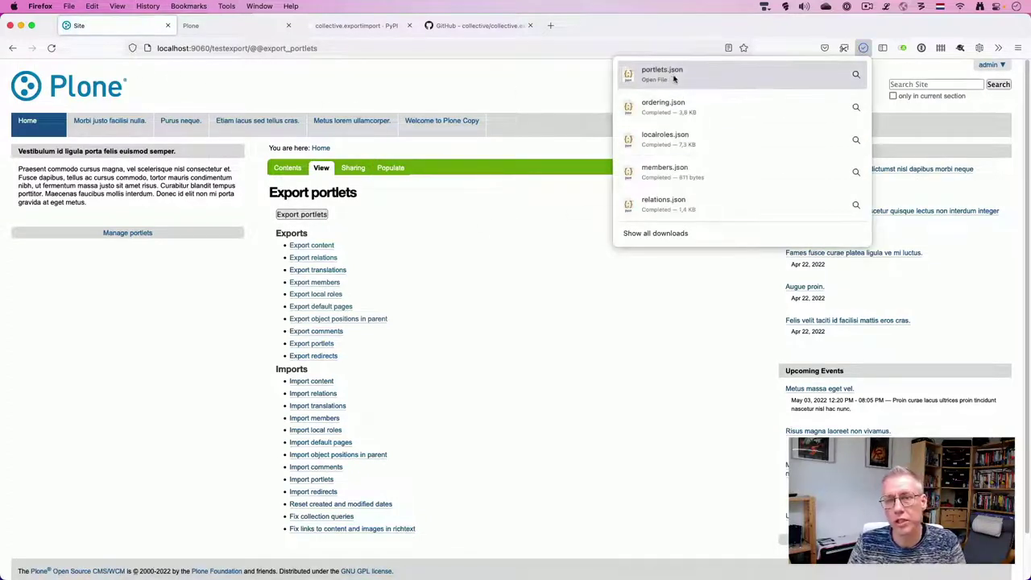
scroll(521, 328, down, 2)
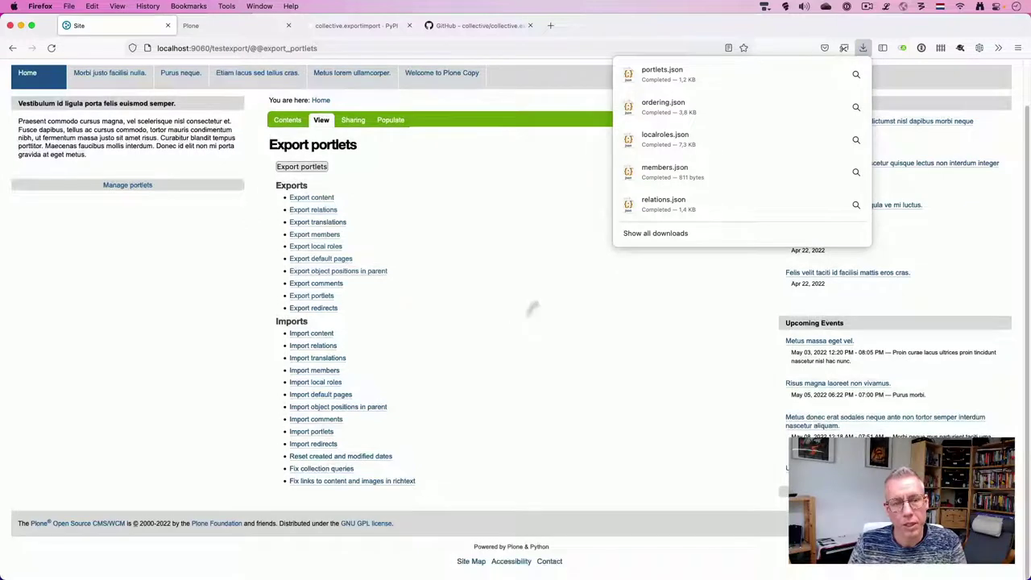
click(355, 322)
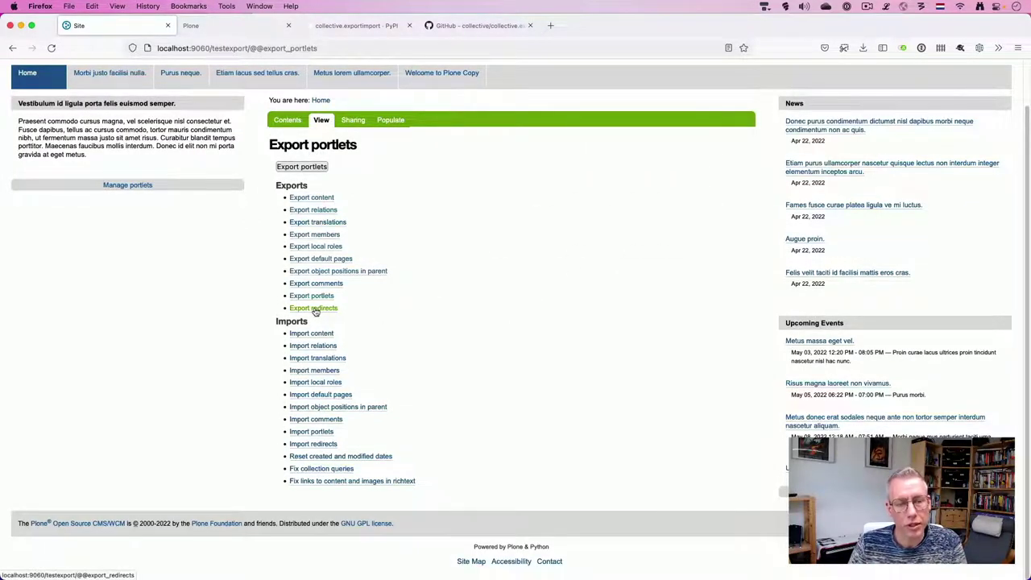
click(315, 310)
click(307, 213)
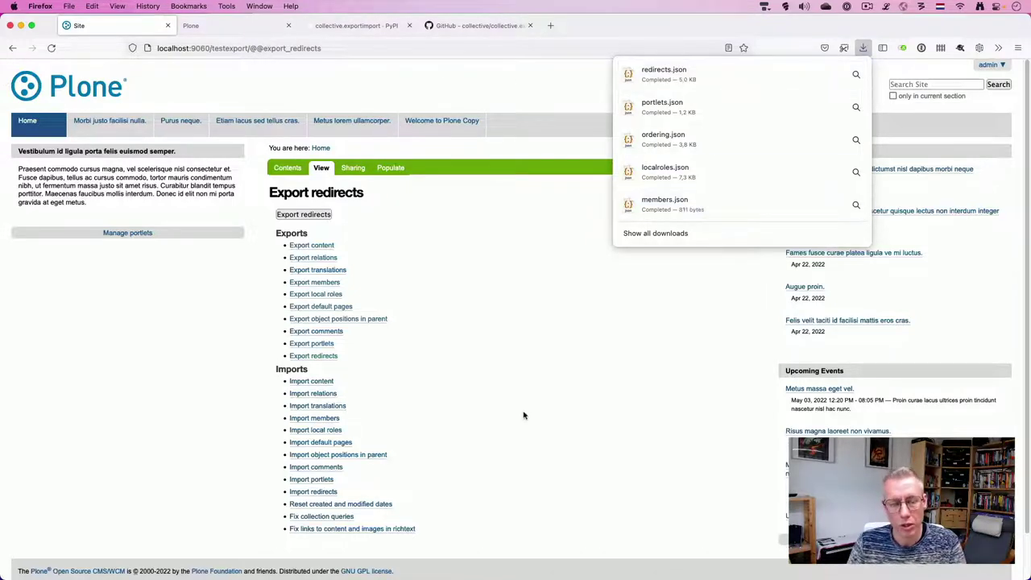
- Switch to Visual Studio Code and examine the exported relations.json, redirects.json and portlets.json files
key(super+Tab)
key(super+Tab)
key(super+Tab)
key(super+Tab)
key(super+Tab)
key(super+Tab)
key(super+Tab)
key(super+Tab)
key(super+Tab)
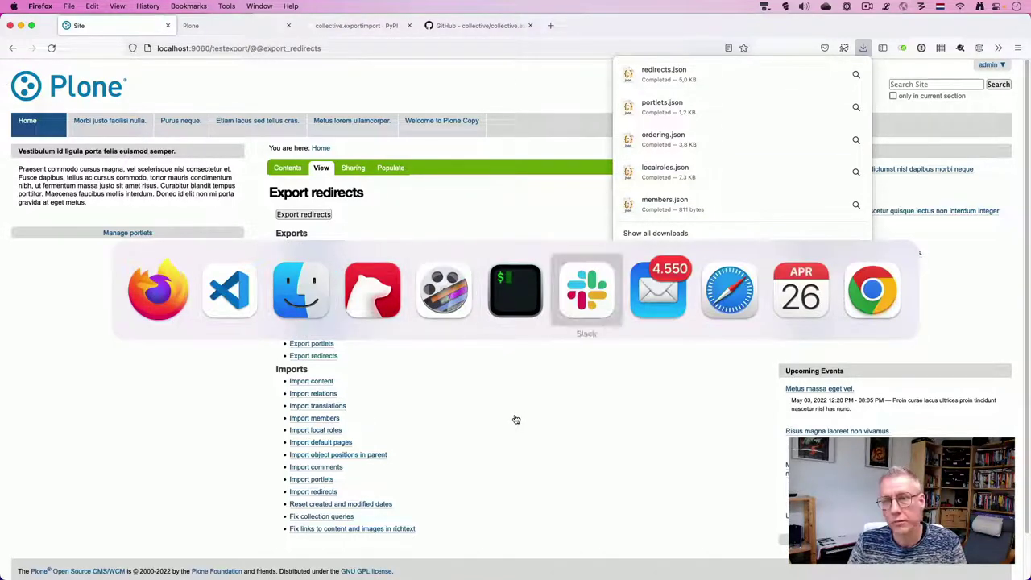
key(super+Tab)
key(super+Tab)
key(super+Tab)
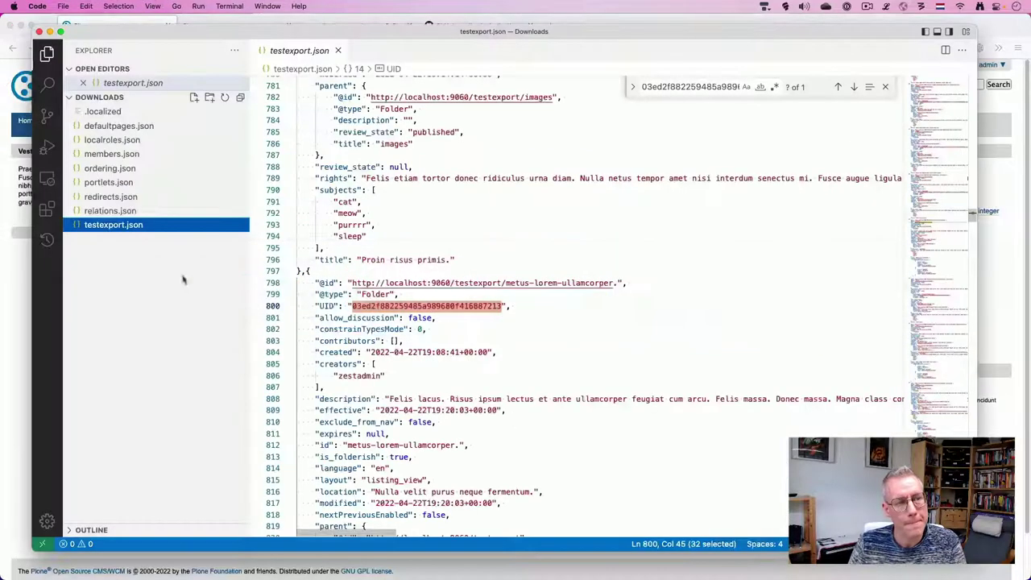
click(108, 211)
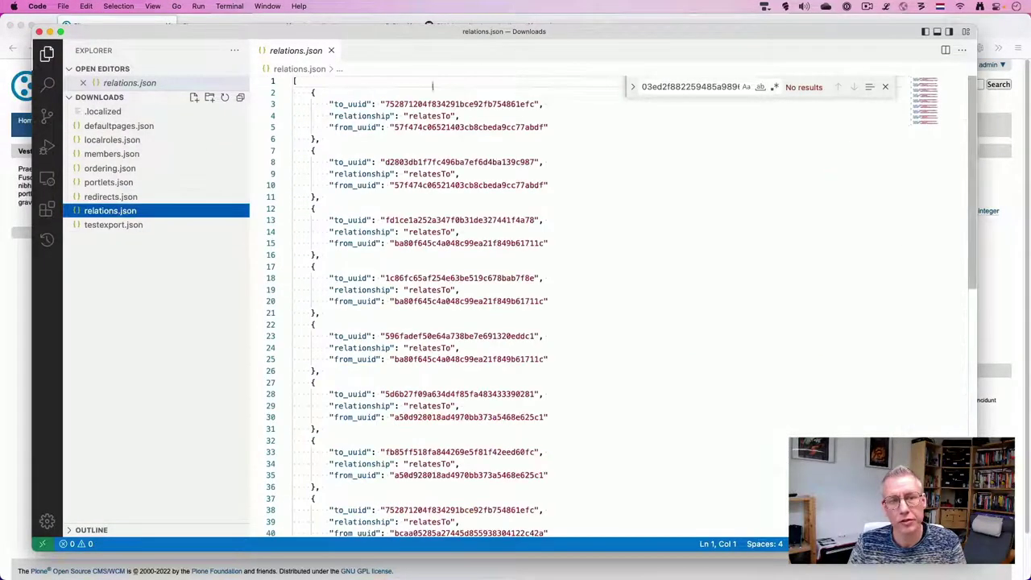
click(131, 198)
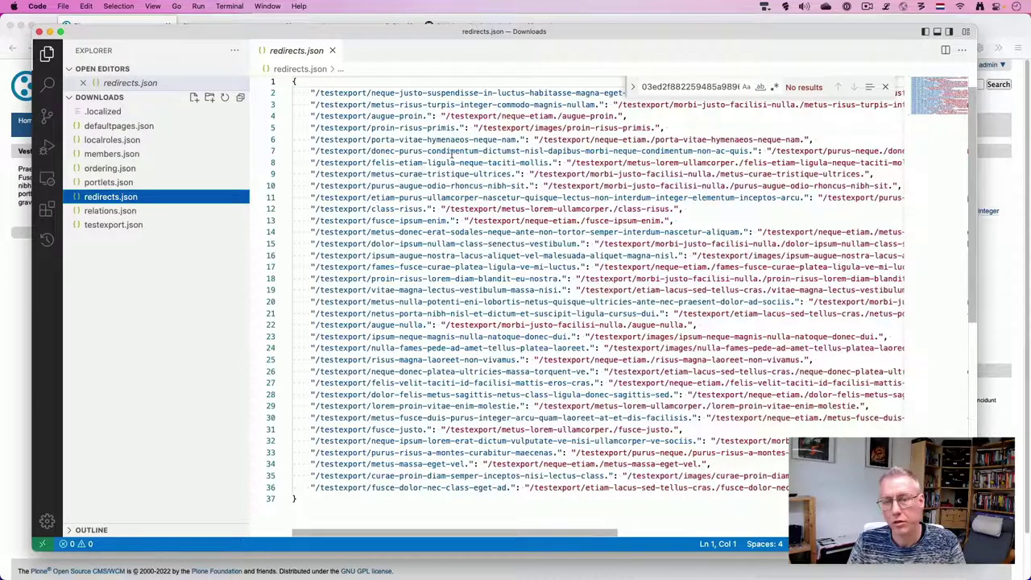
click(137, 182)
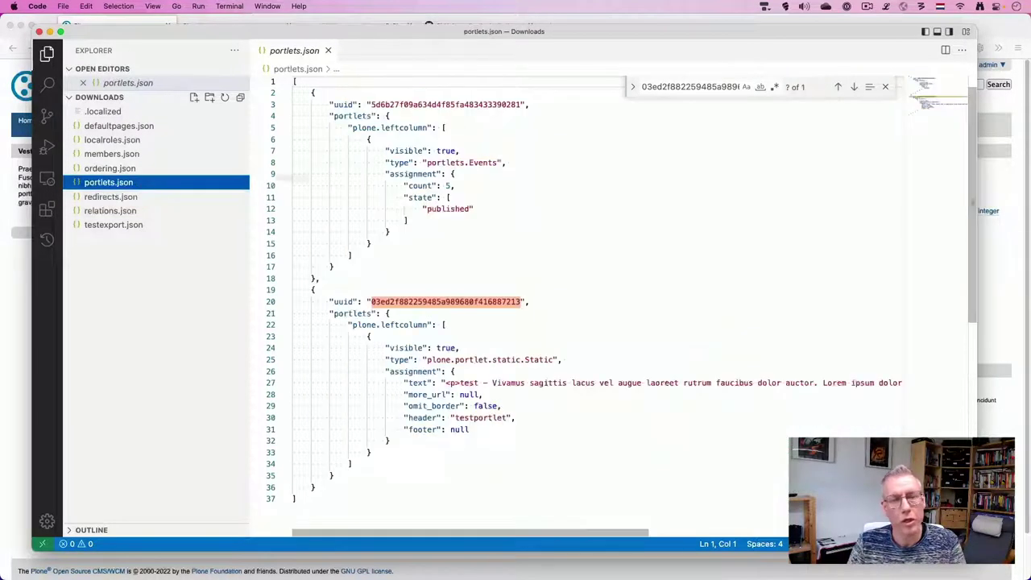
- Review the order entries in ordering.json and the groups and members in members.json
click(177, 168)
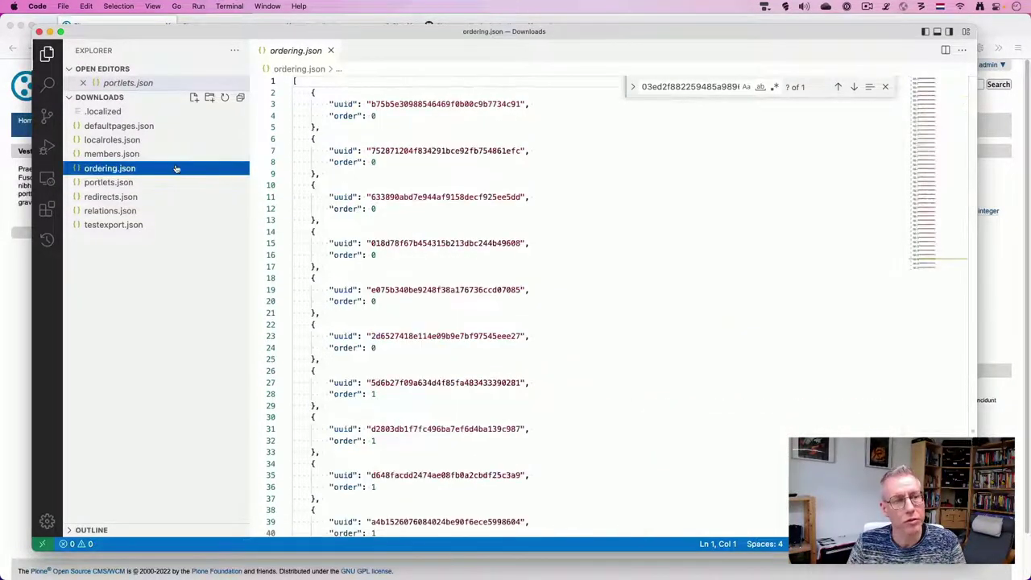
scroll(475, 188, down, 20)
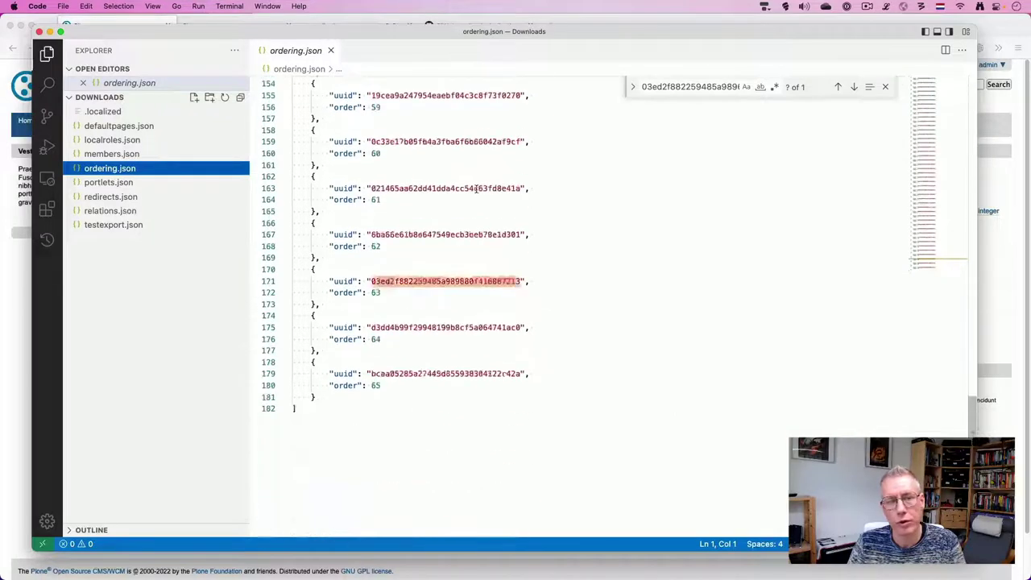
scroll(474, 189, up, 20)
click(113, 154)
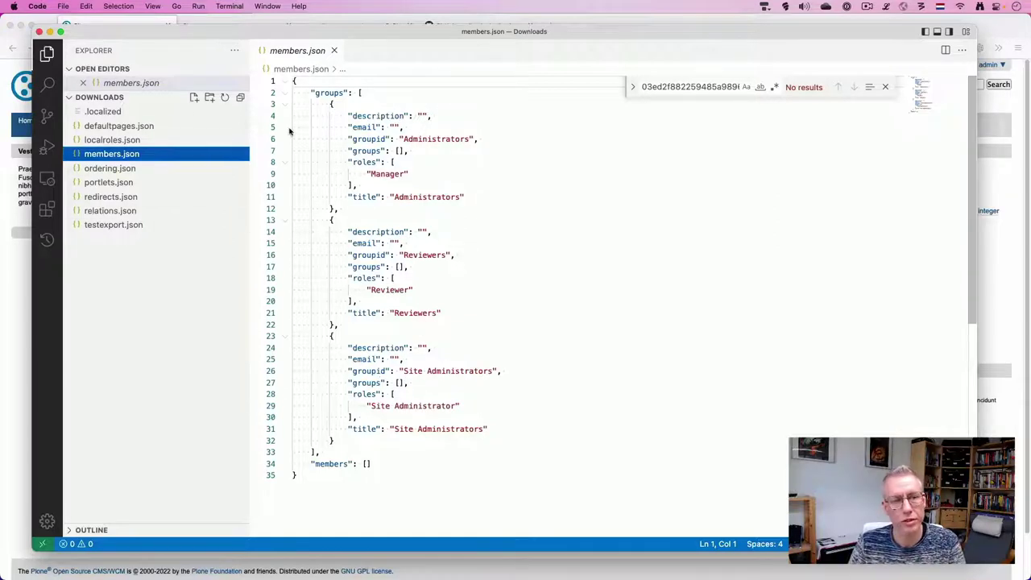
- Look through the local role entries in localroles.json and the default page entries in defaultpages.json
click(145, 140)
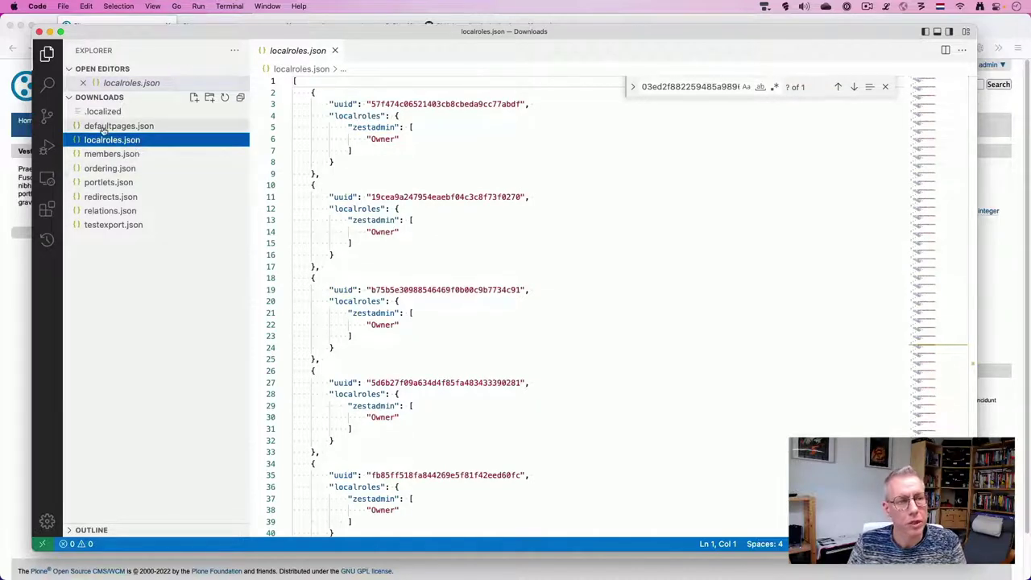
scroll(408, 251, down, 10)
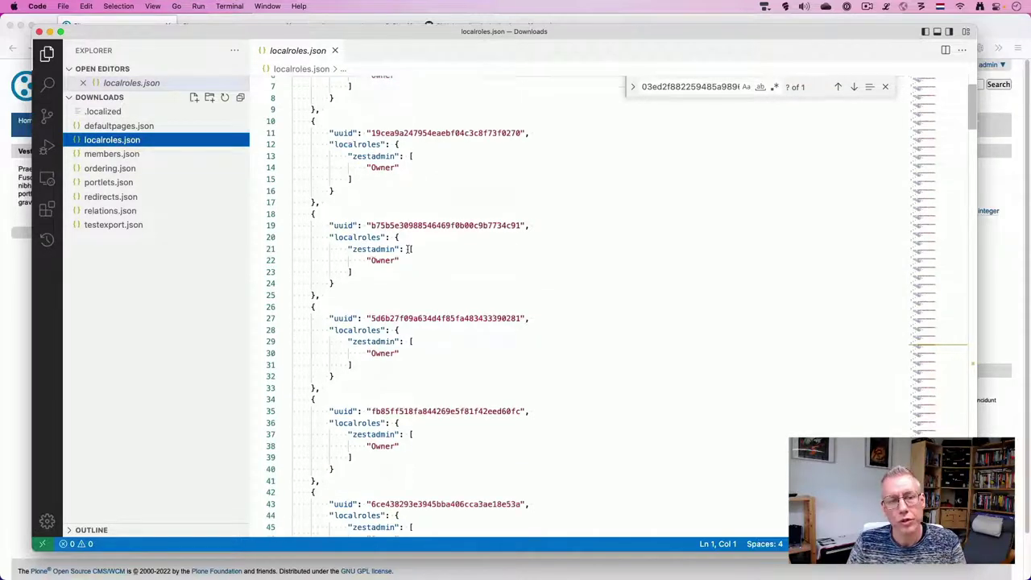
scroll(407, 251, down, 20)
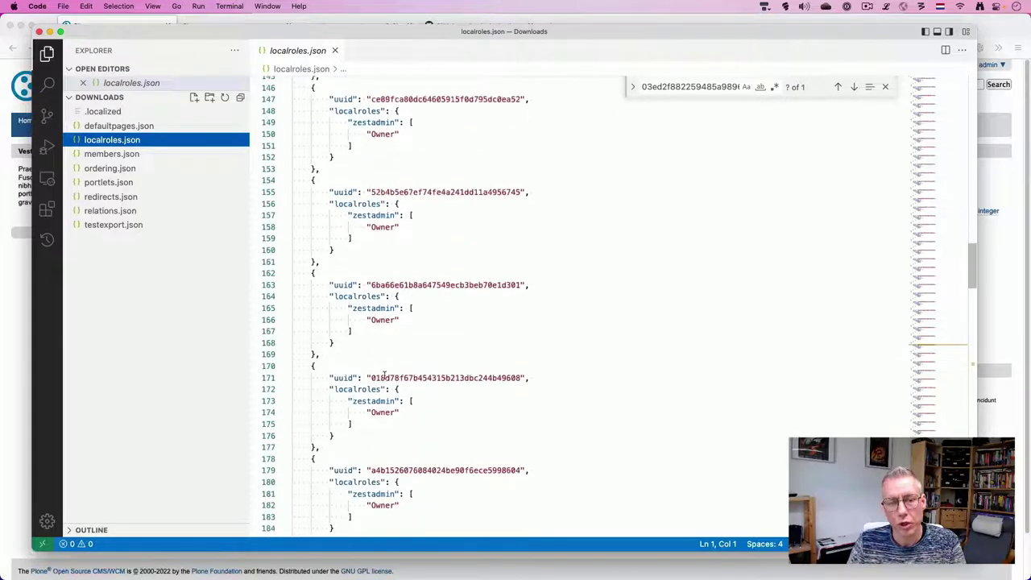
scroll(385, 377, down, 20)
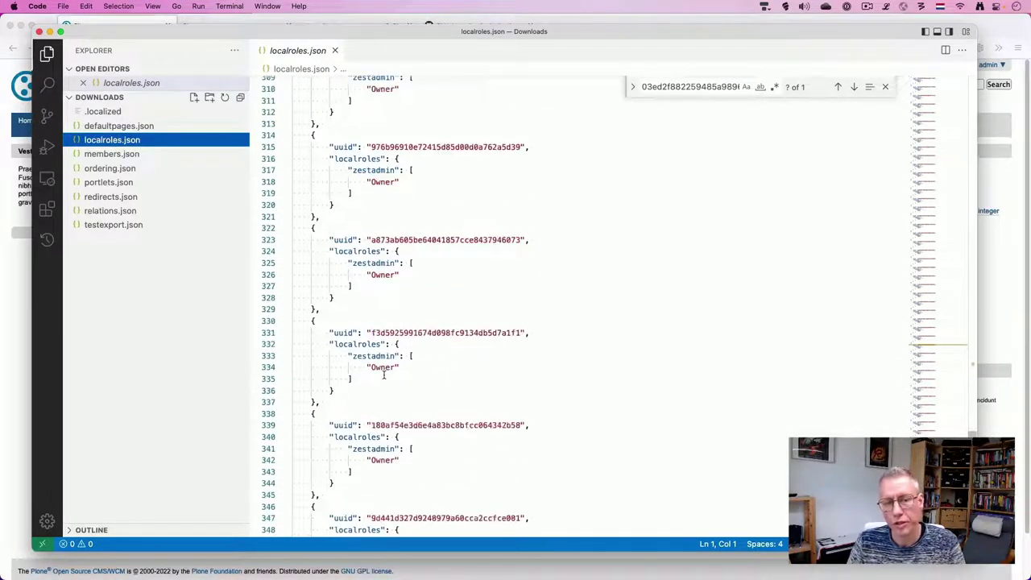
scroll(383, 374, up, 20)
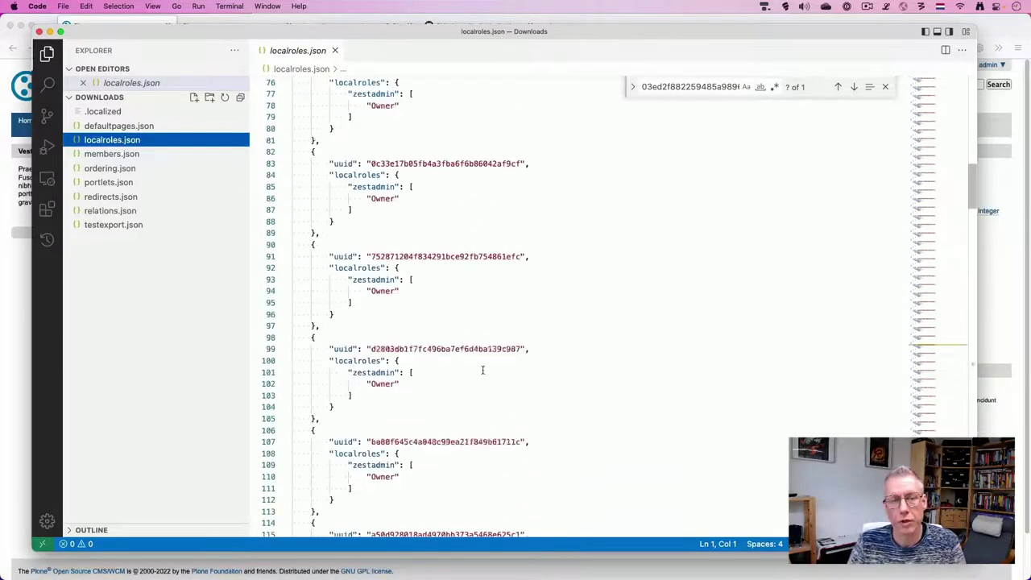
click(118, 126)
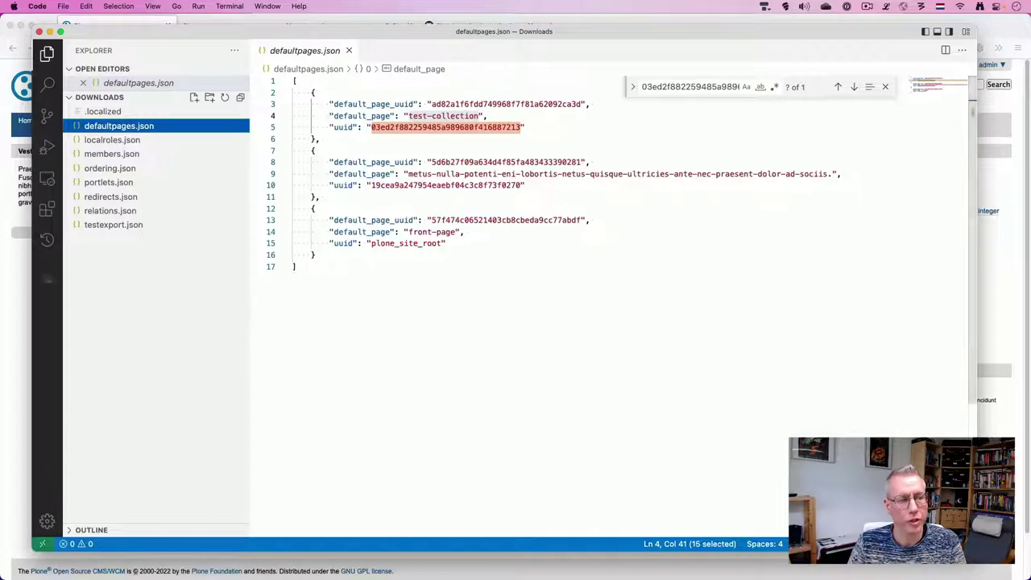
- Switch to Firefox and start creating a new Plone site on the localhost:8080 instance
click(10, 281)
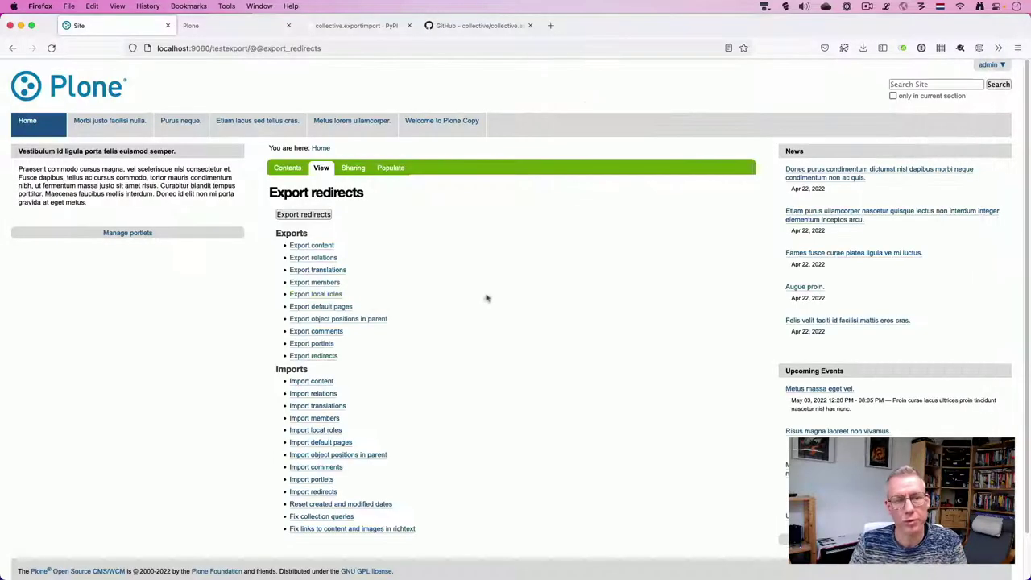
click(209, 26)
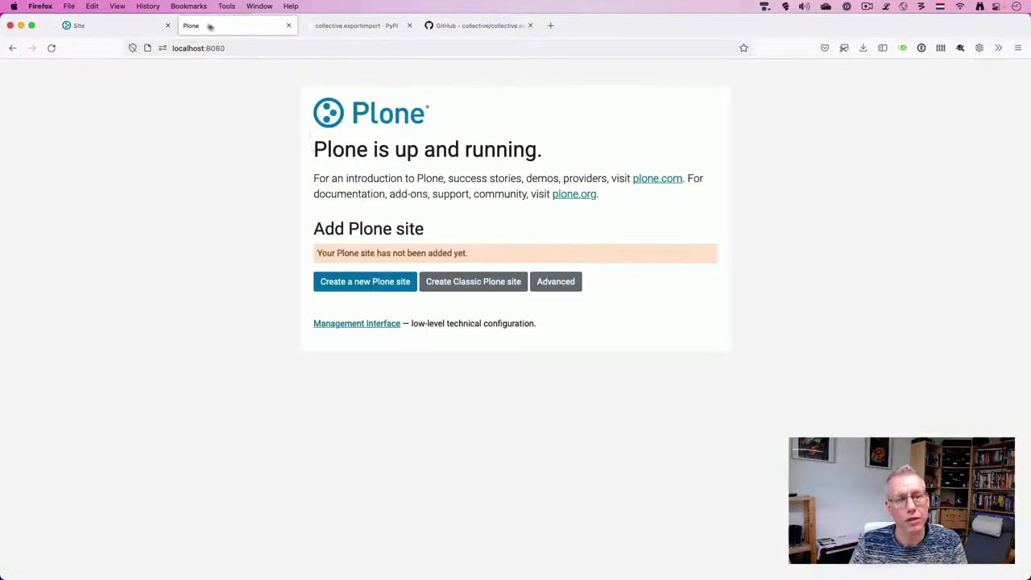
click(349, 285)
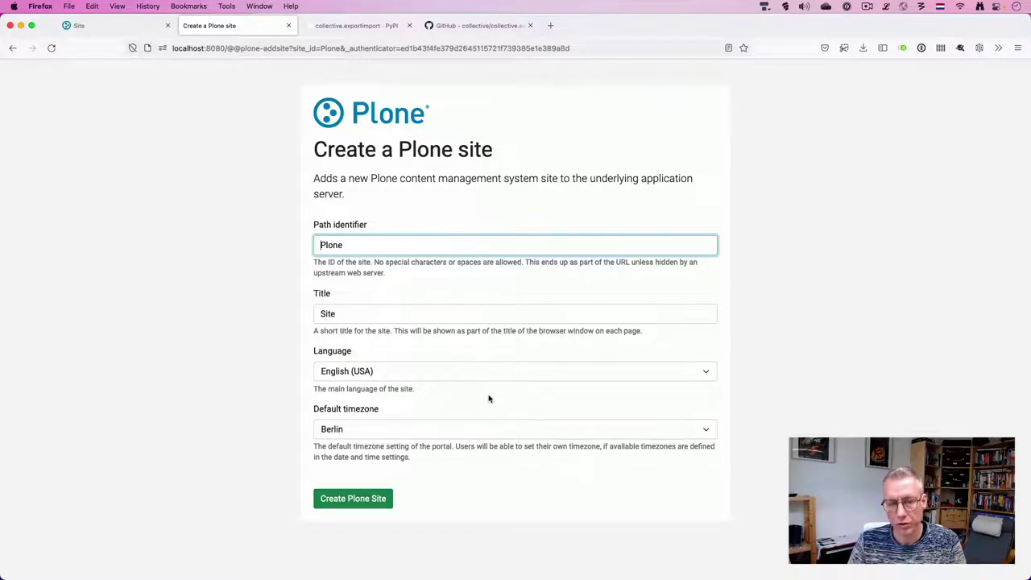
- Set the new site's main language to plain English, without a country variant
click(416, 372)
scroll(419, 354, up, 15)
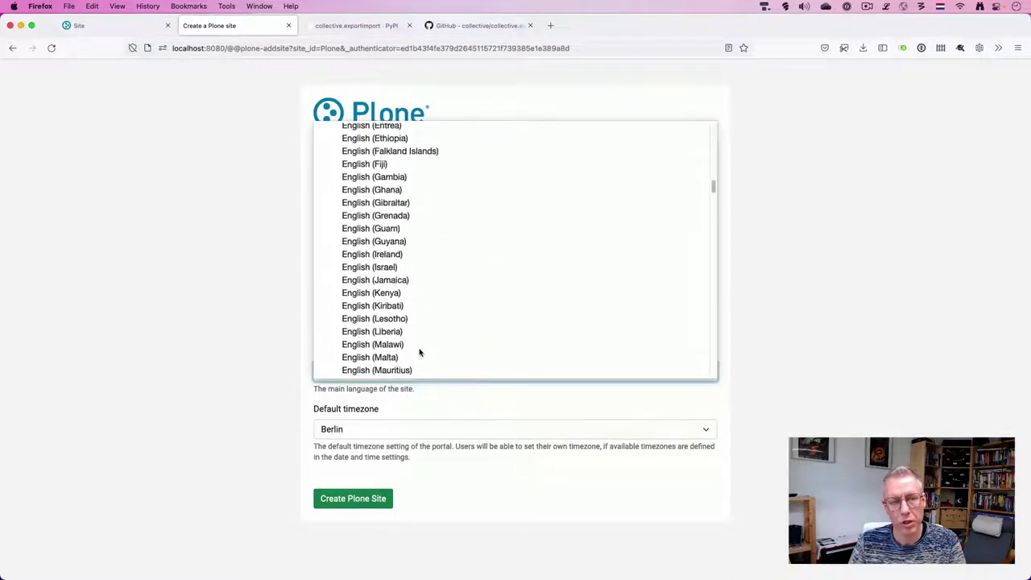
scroll(418, 352, down, 10)
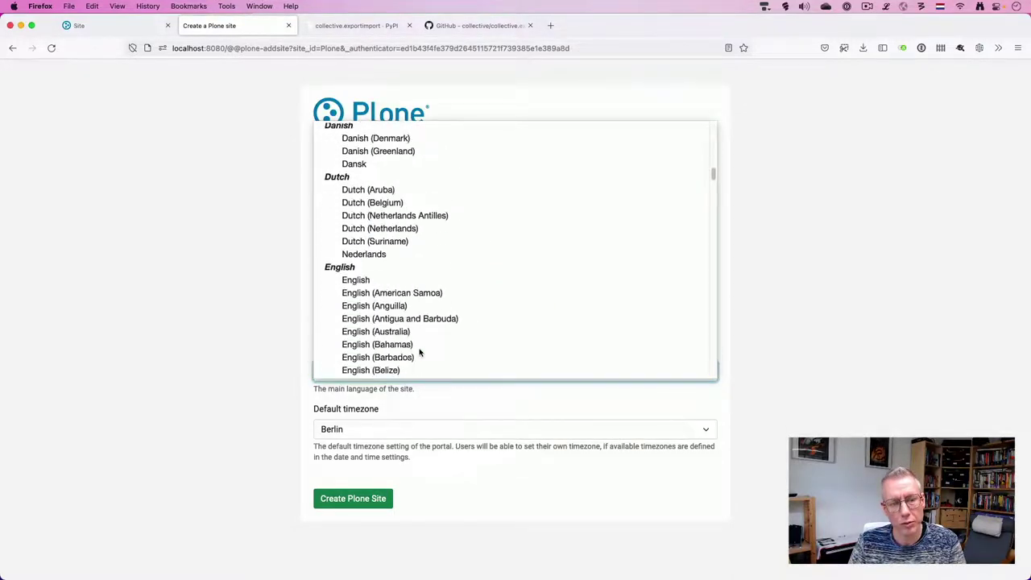
click(348, 279)
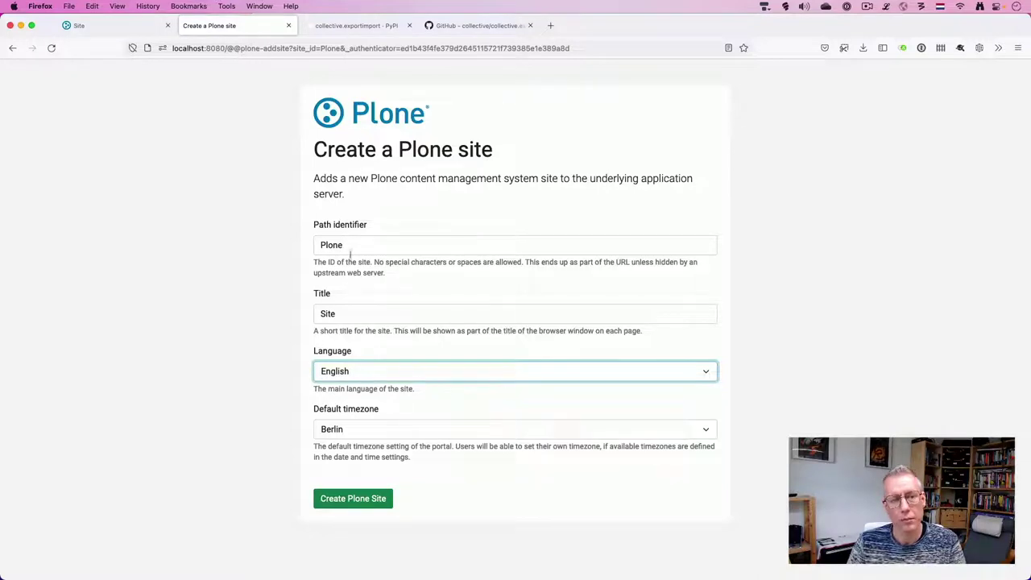
- Set the new site's path identifier to loremipsum
key(shift+Tab)
key(shift+Tab)
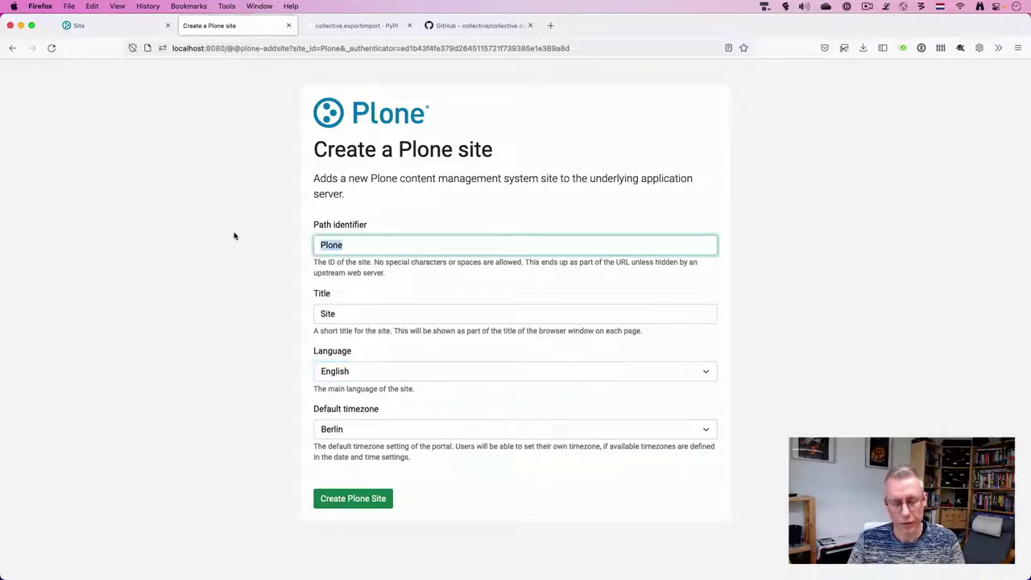
key(BackSpace)
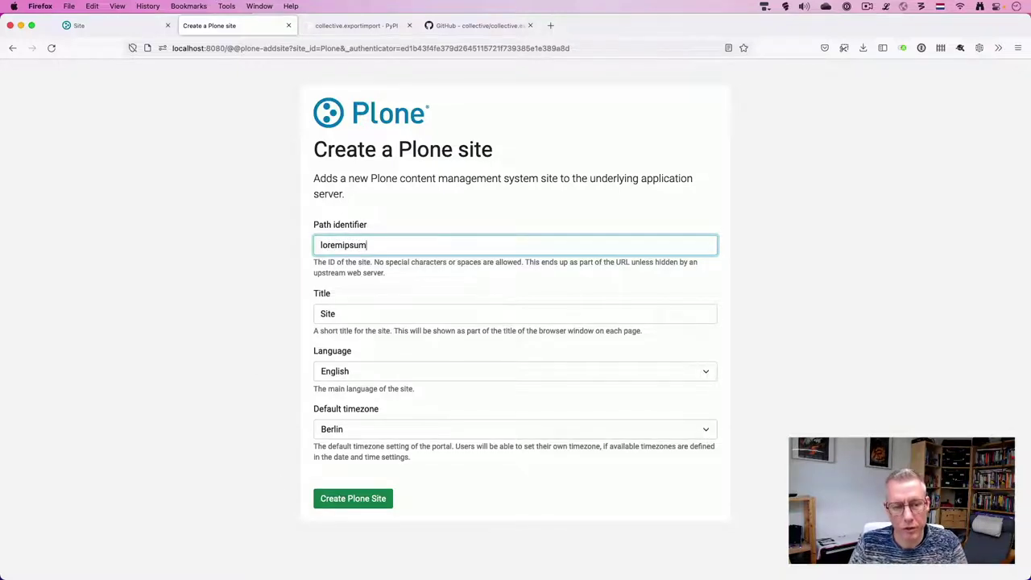
text(loremipsum)
- Set the default timezone to Amsterdam, create the Plone site and look over its welcome page
click(350, 430)
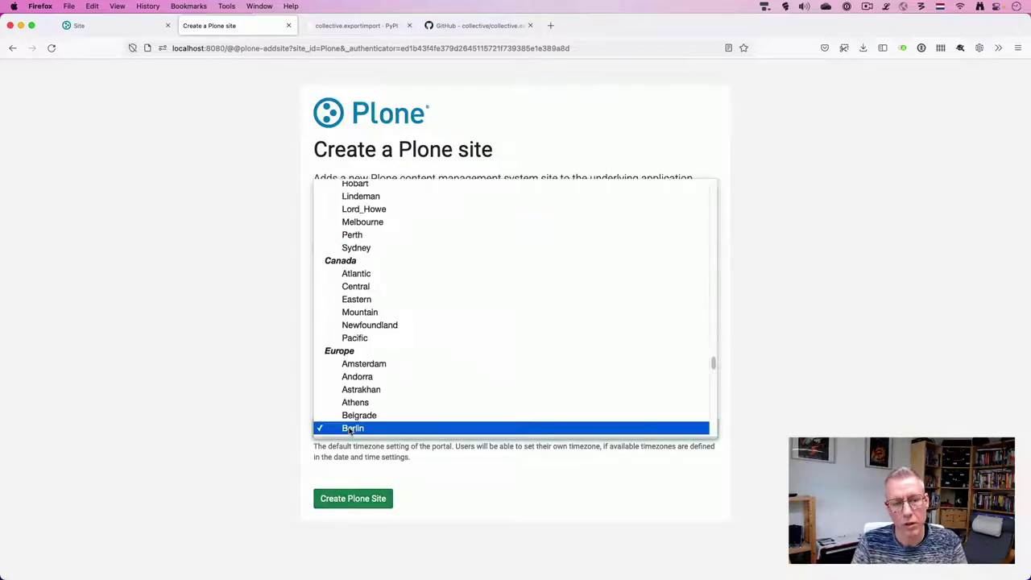
click(376, 367)
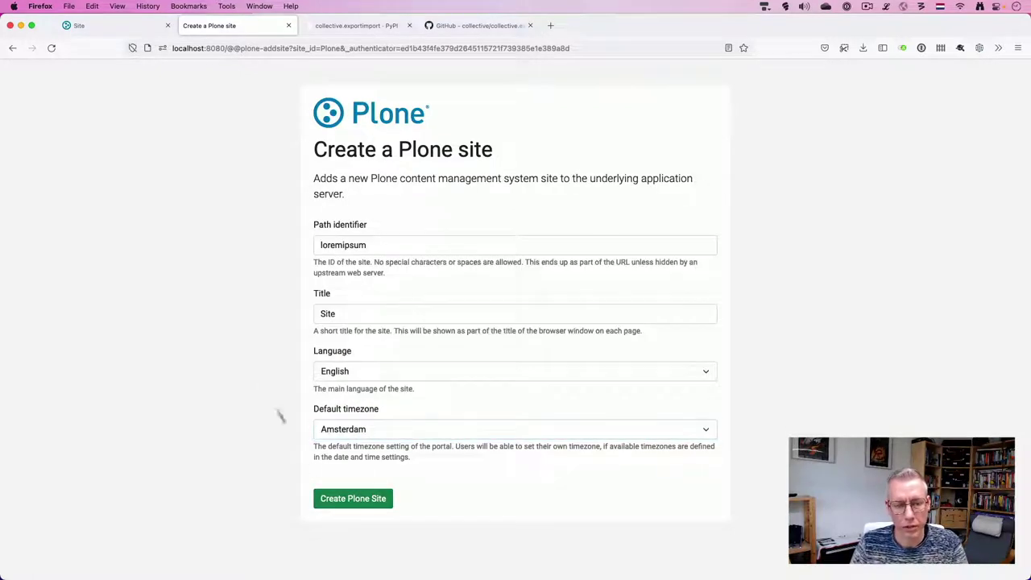
click(372, 499)
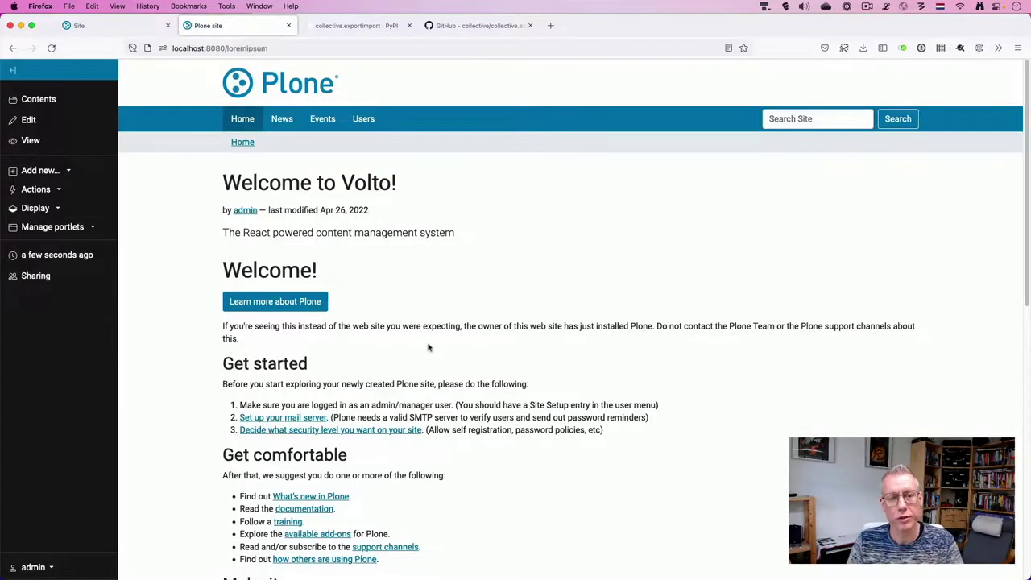
scroll(429, 347, down, 10)
scroll(428, 347, up, 10)
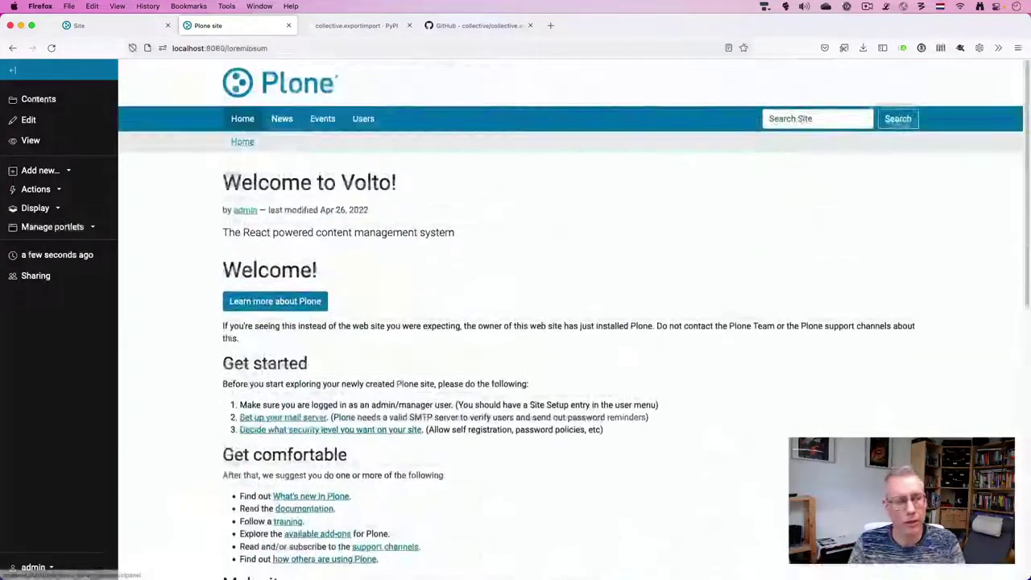
- Open the new site's Site Setup overview and look through the control panels and the Version Overview
click(33, 567)
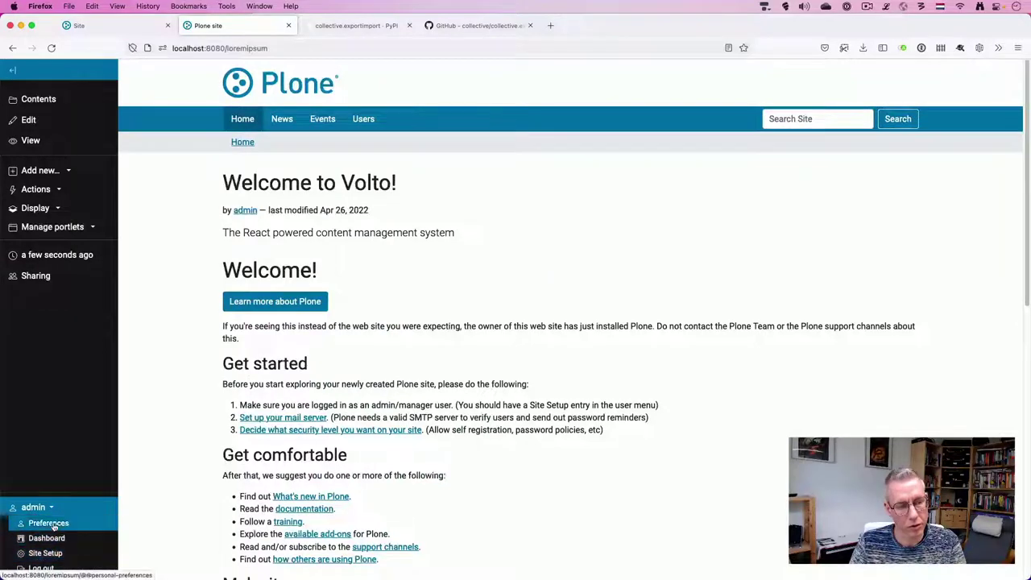
click(50, 524)
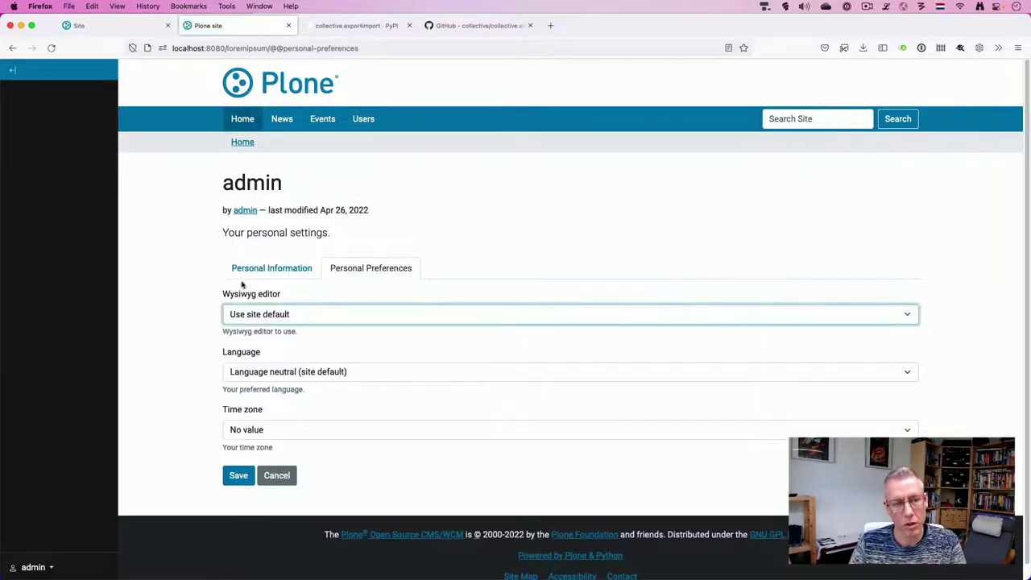
click(24, 567)
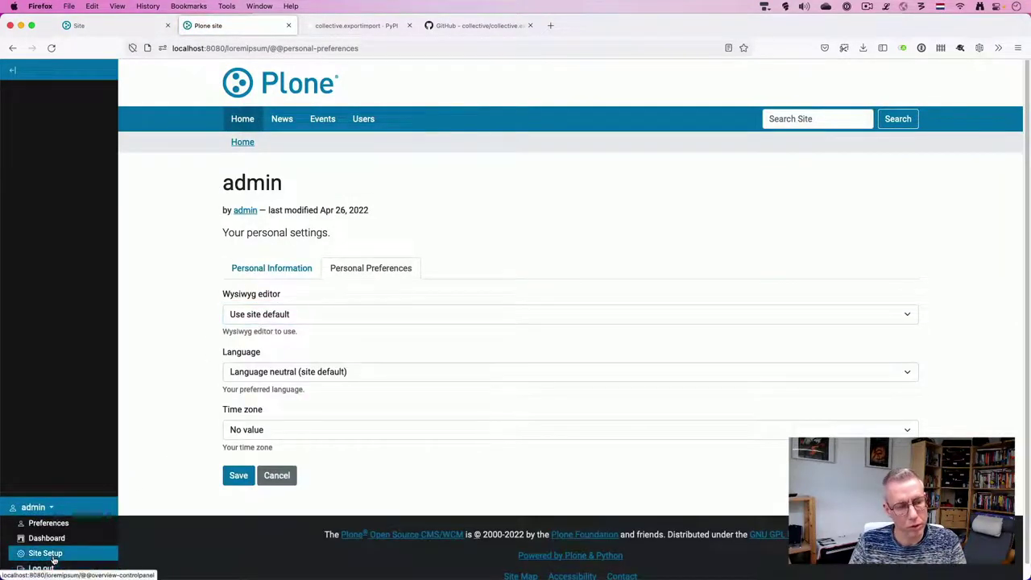
click(45, 553)
scroll(166, 419, down, 10)
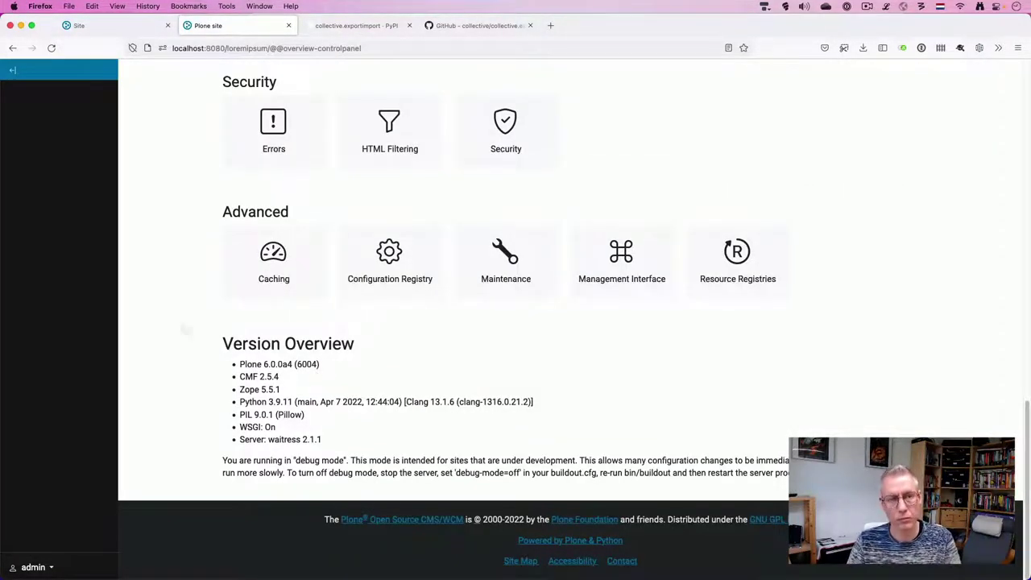
scroll(242, 101, up, 6)
drag(269, 49, 451, 71)
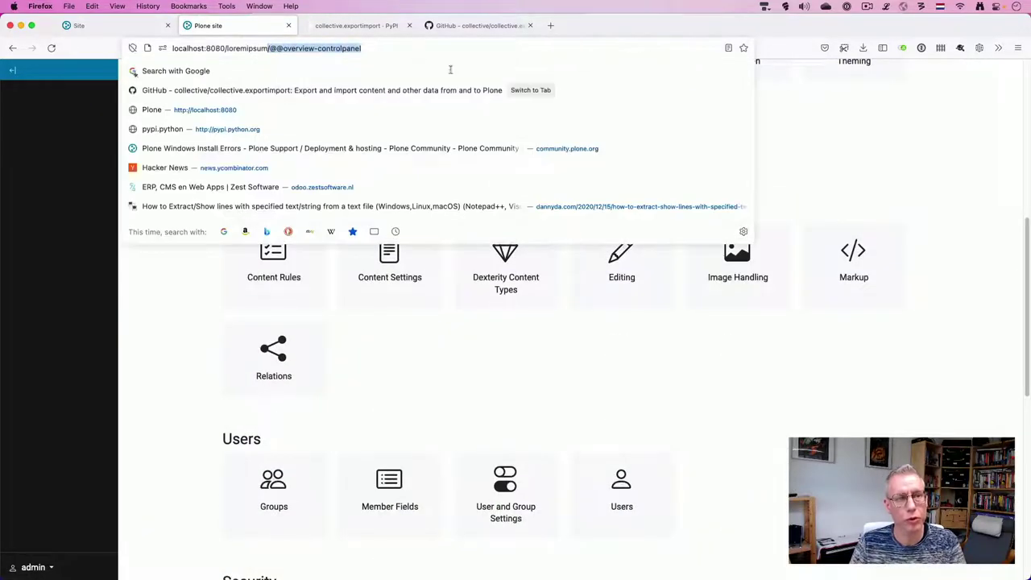
key(BackSpace)
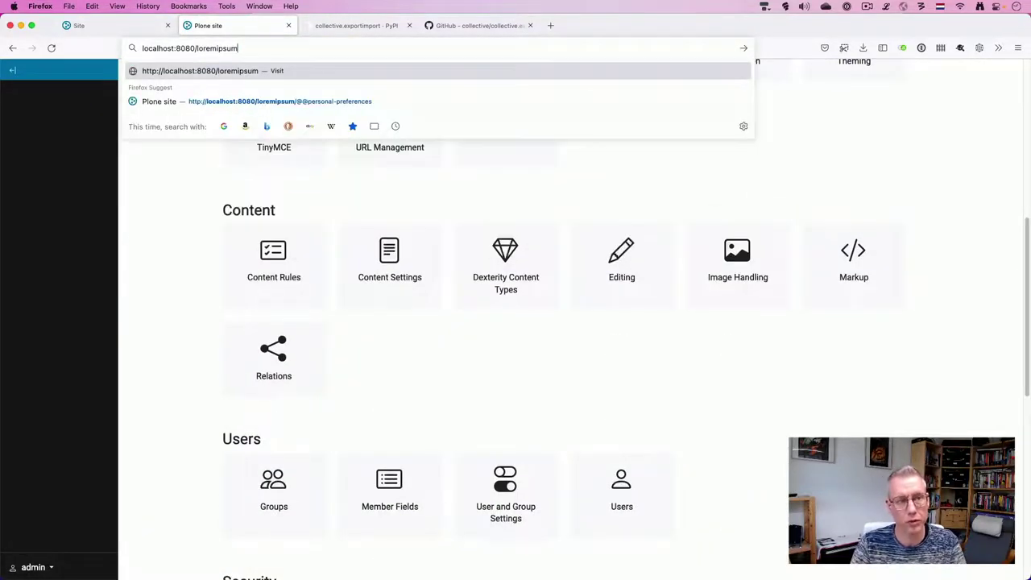
text(/@@import_content)
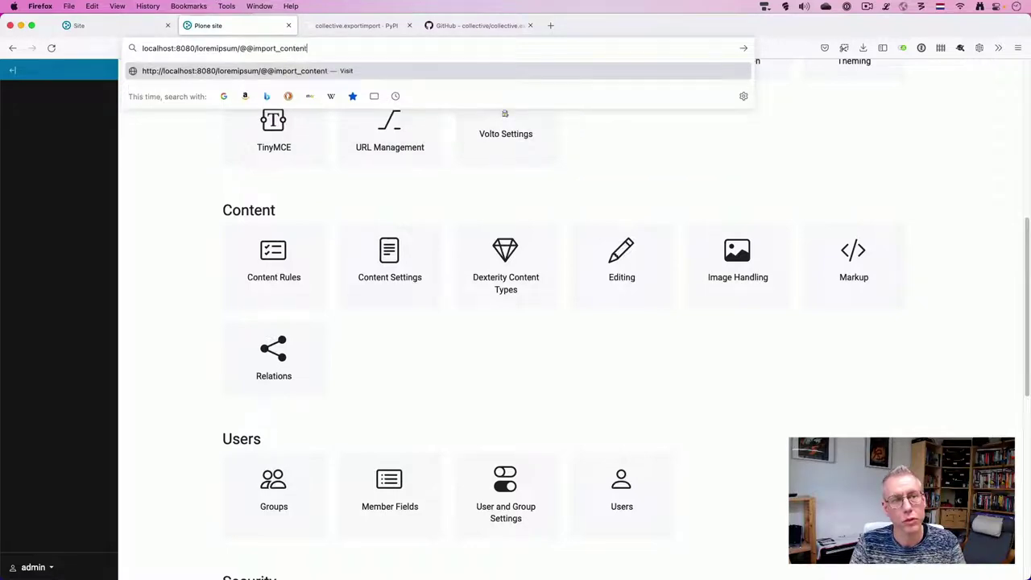
key(Return)
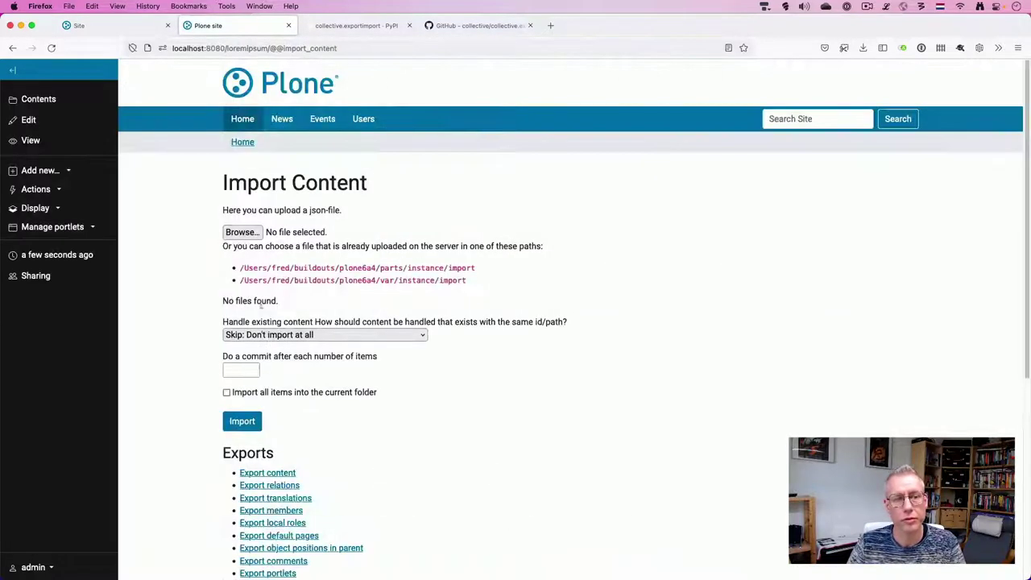
scroll(221, 301, down, 2)
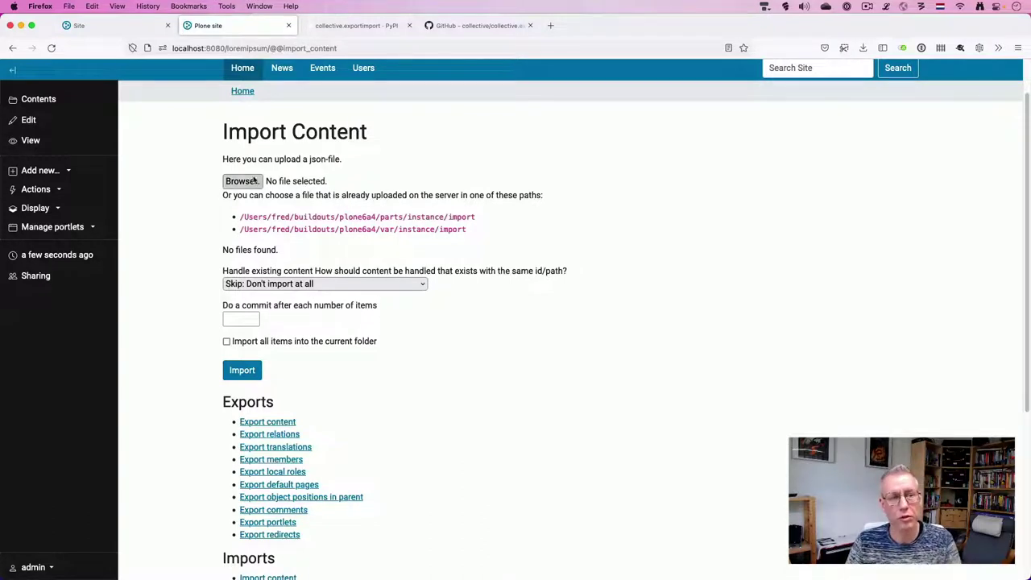
scroll(382, 177, down, 1)
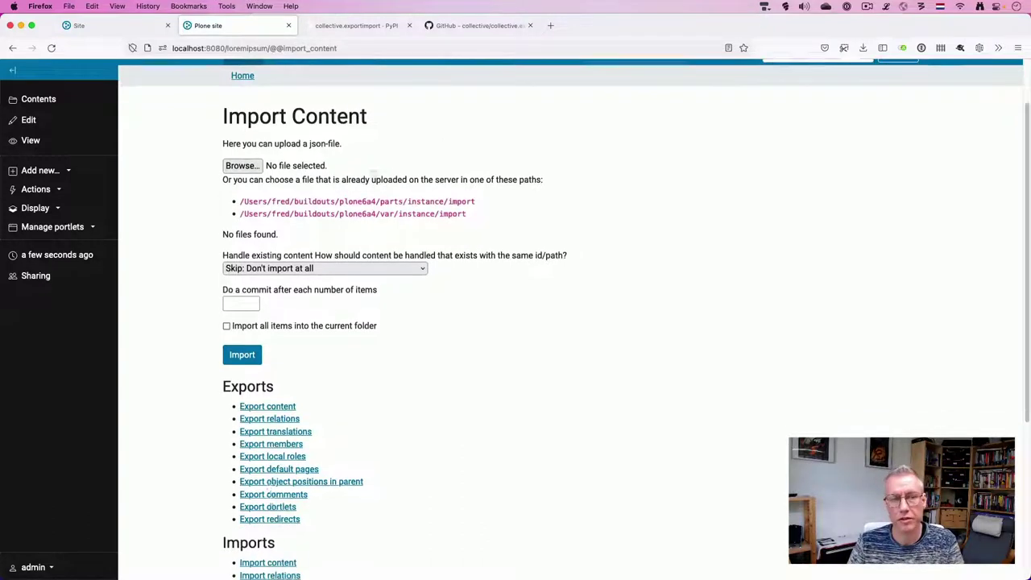
- Choose testexport.json from the Downloads folder as the JSON file for the content import
click(251, 165)
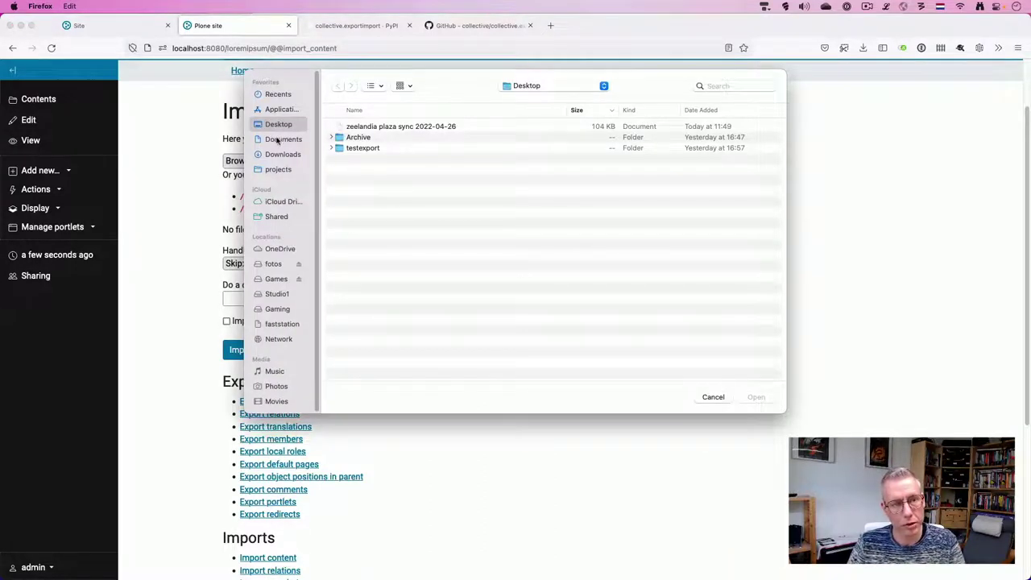
key(super+Up)
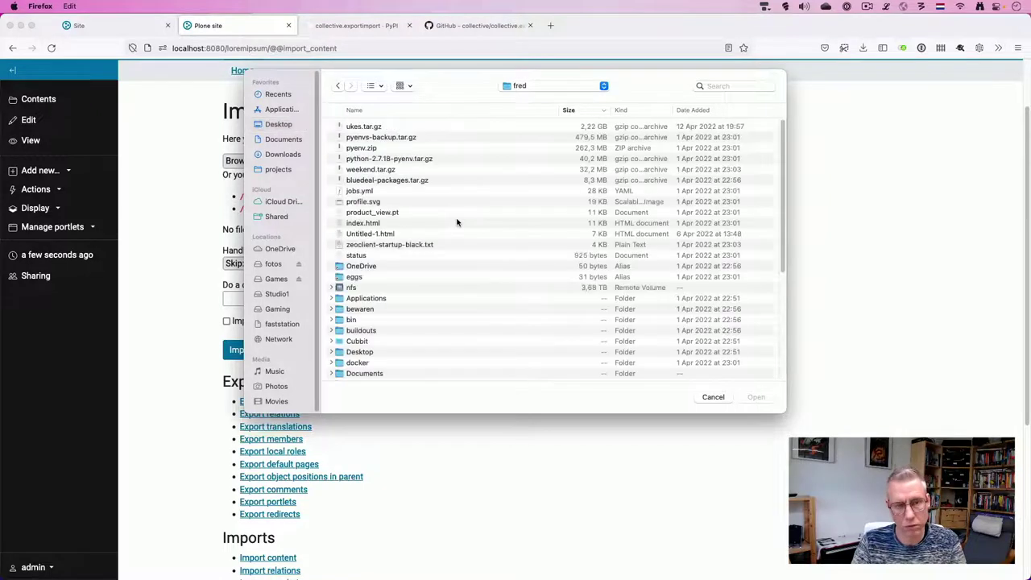
text(down)
key(super+Down)
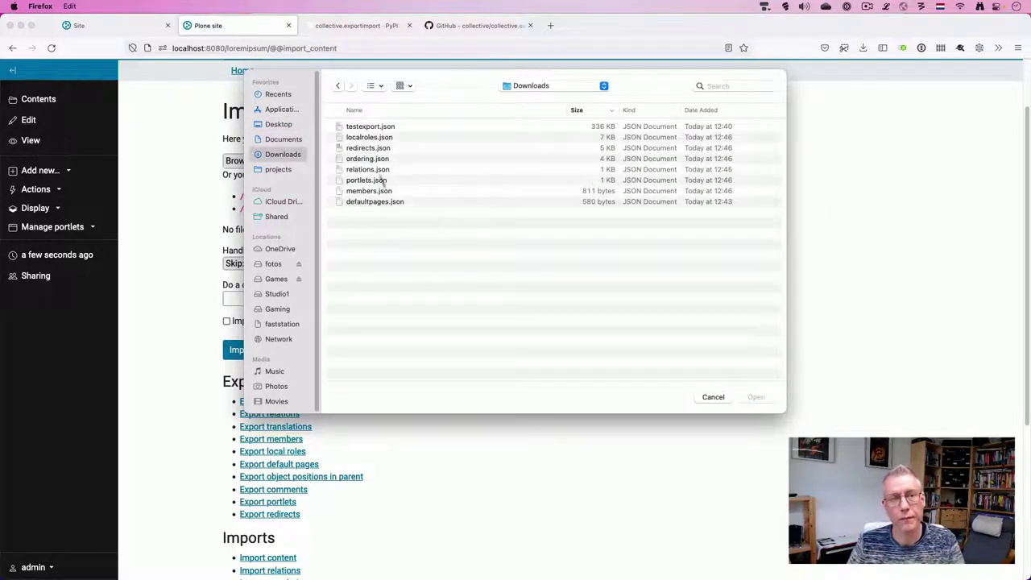
click(383, 129)
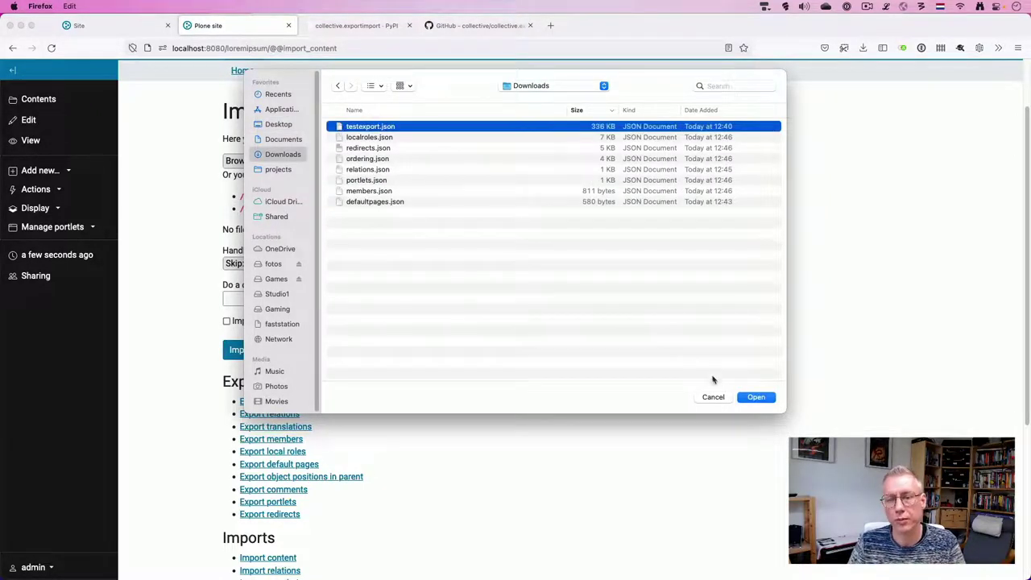
click(756, 397)
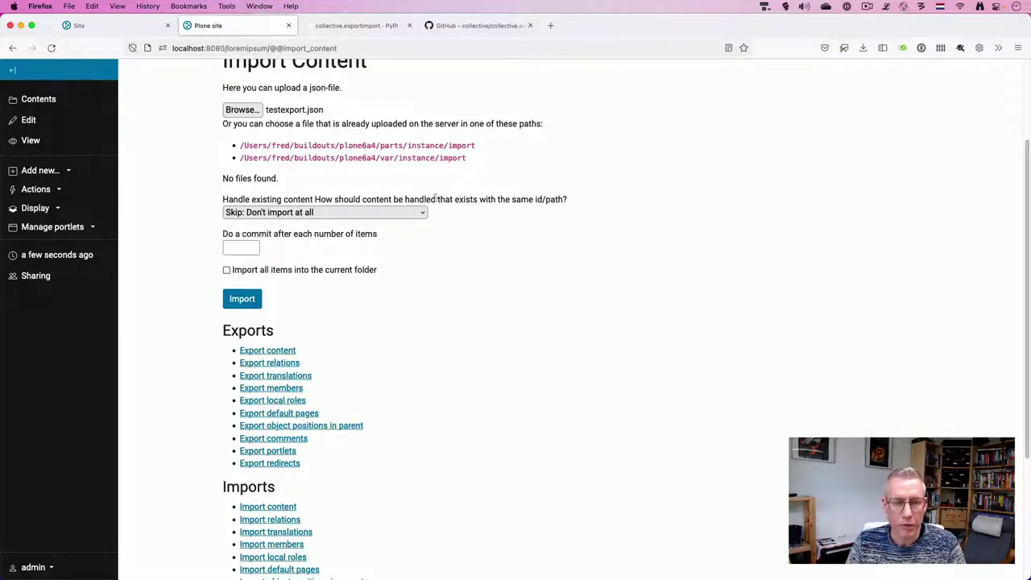
- Review the options for handling existing content with the same id or path, leaving "Skip: Don't import at all" selected
click(283, 212)
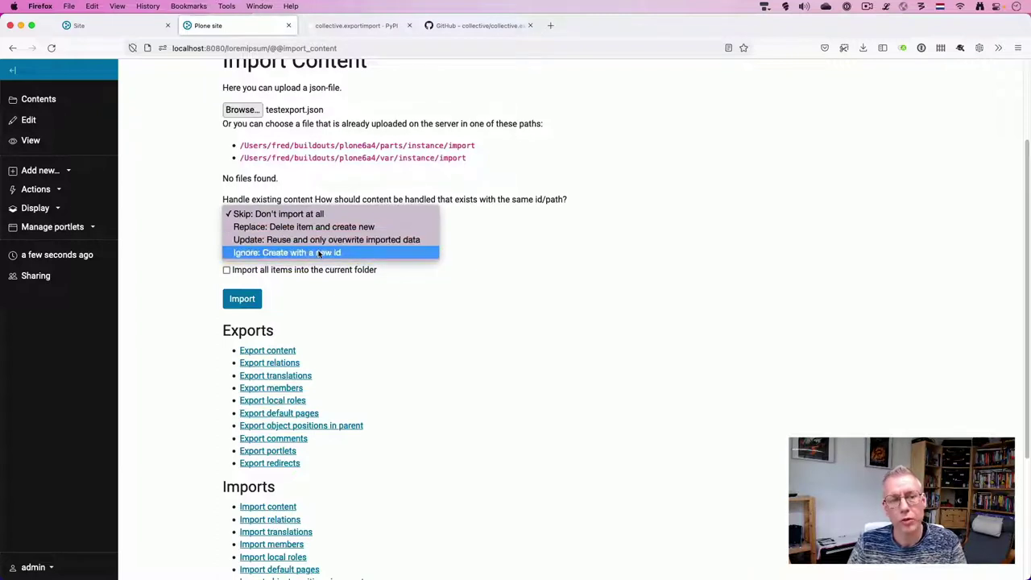
click(576, 230)
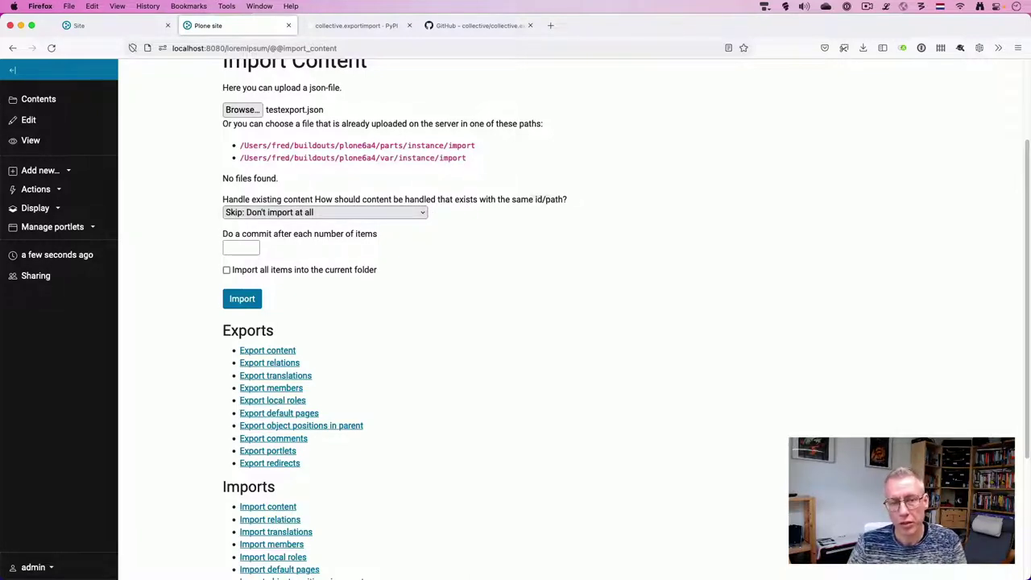
click(422, 212)
click(782, 224)
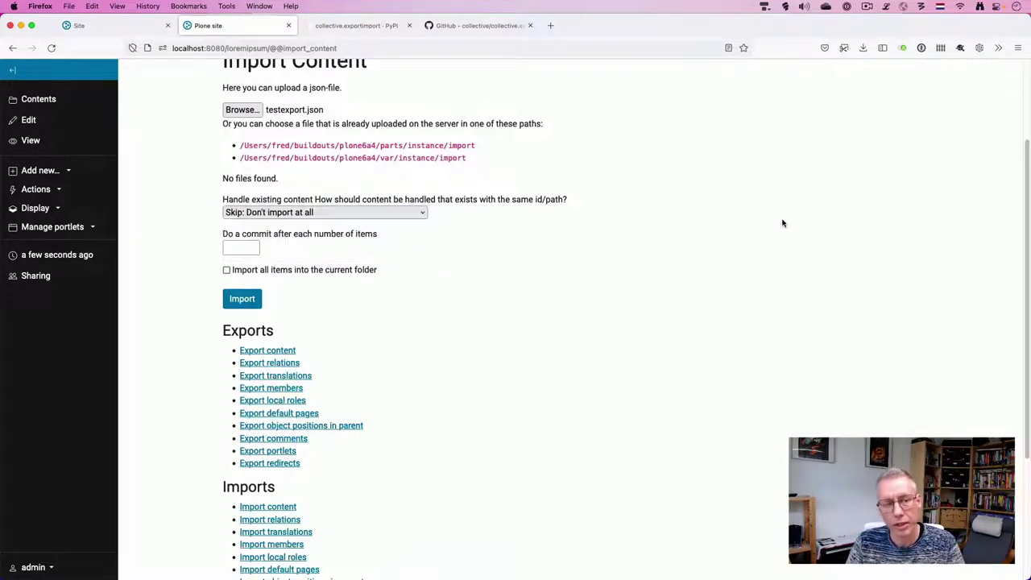
click(268, 213)
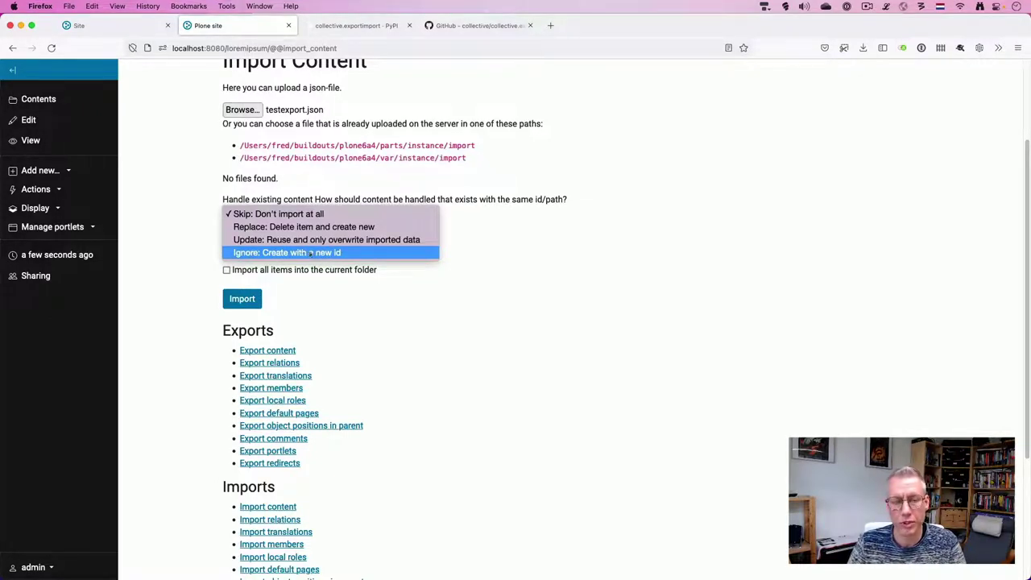
click(577, 235)
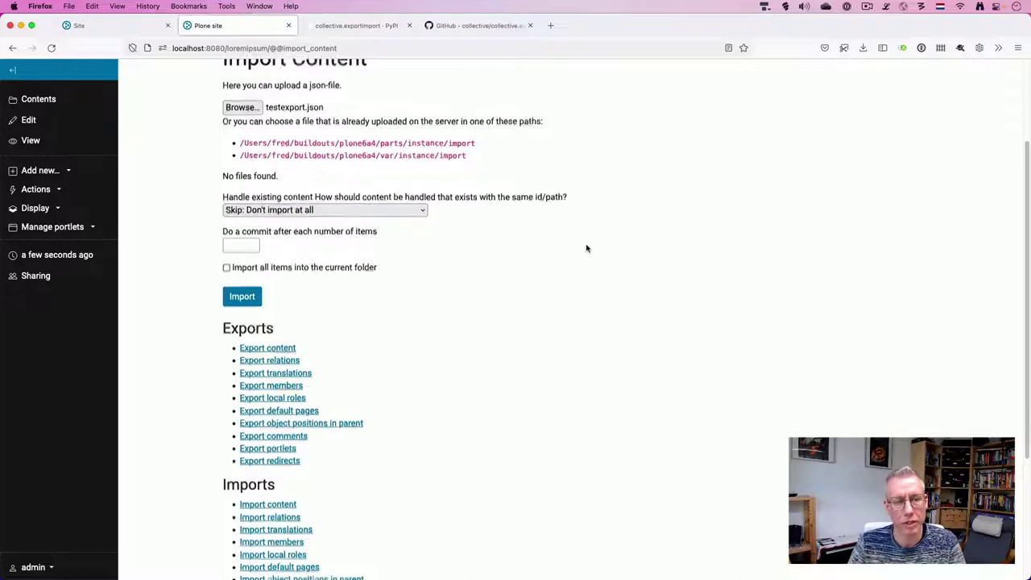
- Import the content of testexport.json into the site and look over the resulting page
scroll(483, 282, down, 1)
click(232, 278)
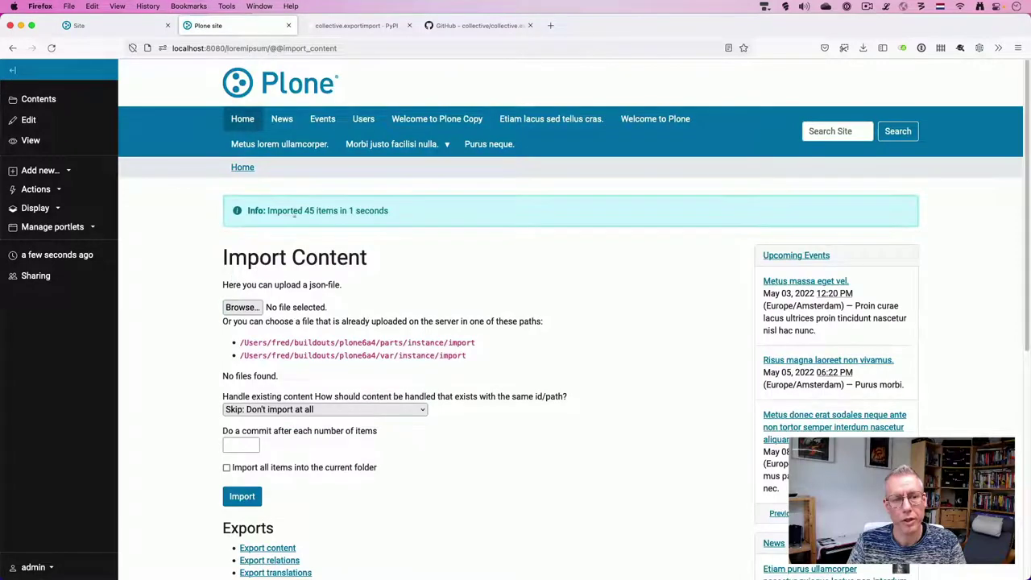
scroll(452, 243, down, 1)
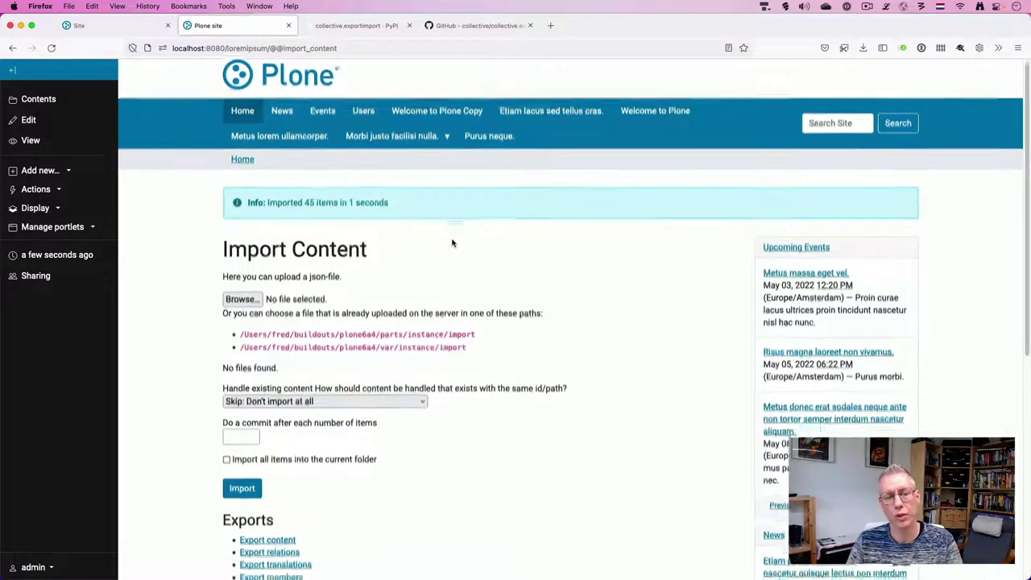
scroll(451, 244, down, 2)
scroll(451, 249, up, 3)
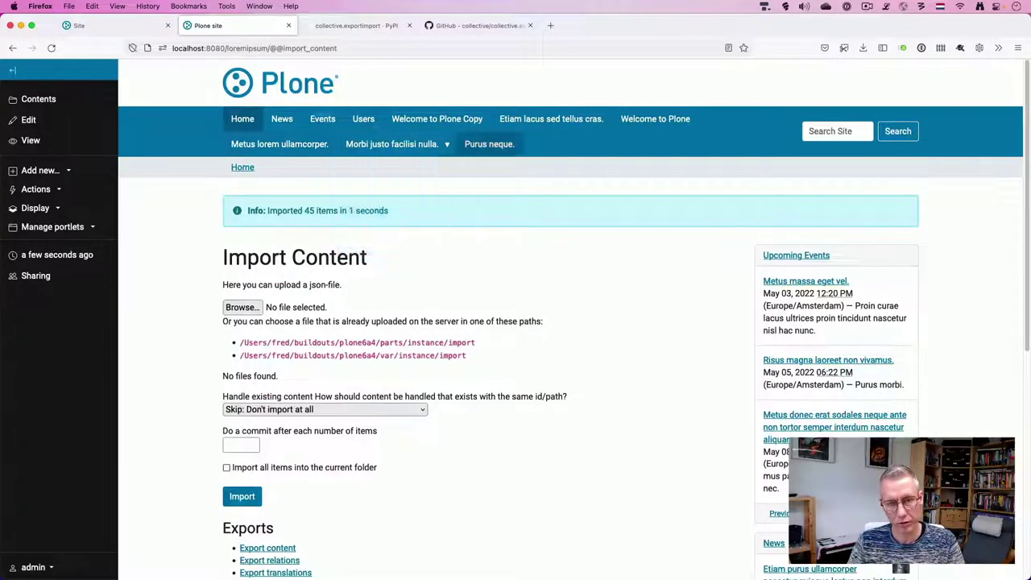
- Examine the imported items in the site's root contents and inside the Metus lorem ullamcorper folder
click(271, 87)
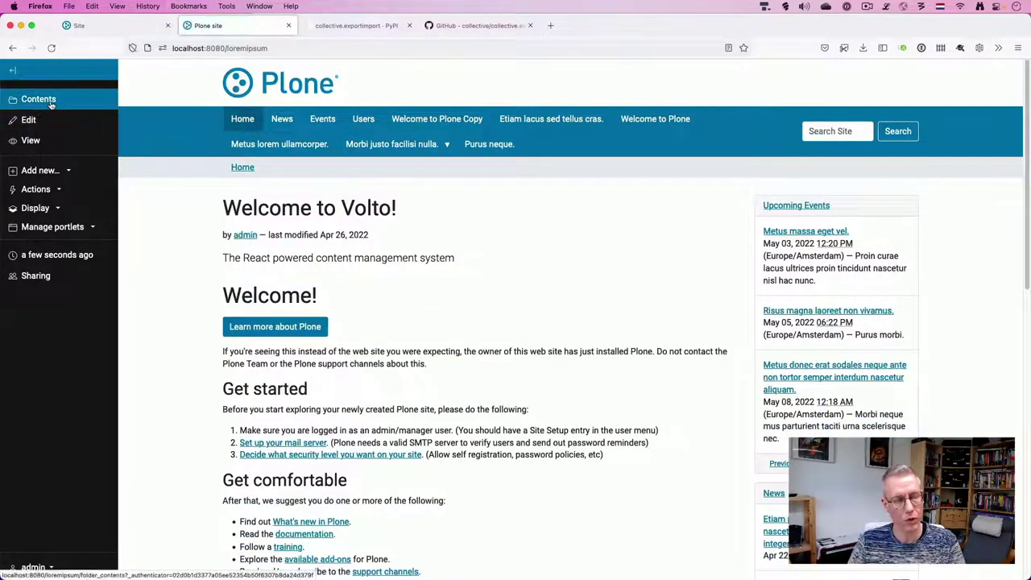
click(50, 105)
scroll(172, 281, down, 5)
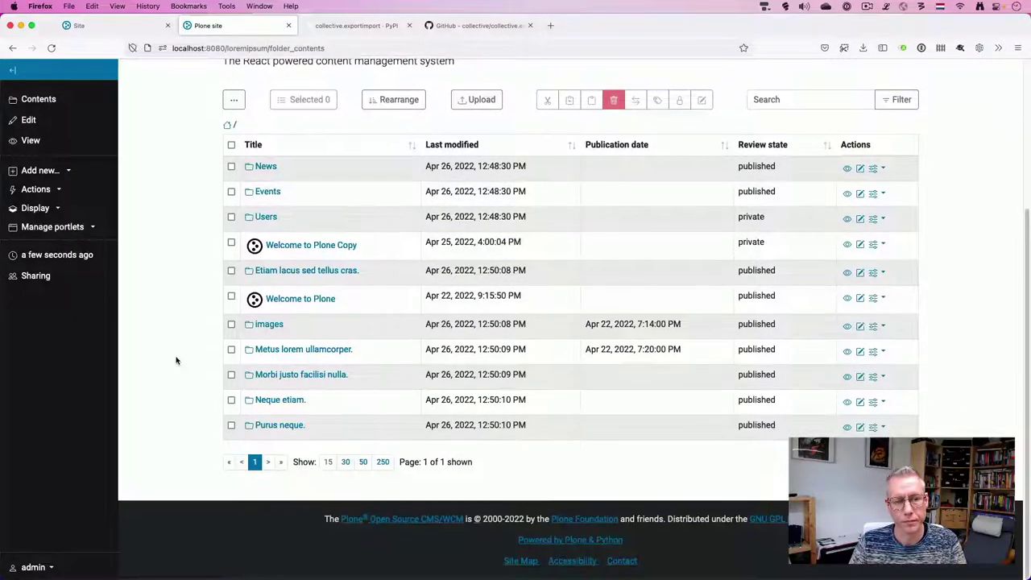
scroll(176, 360, up, 2)
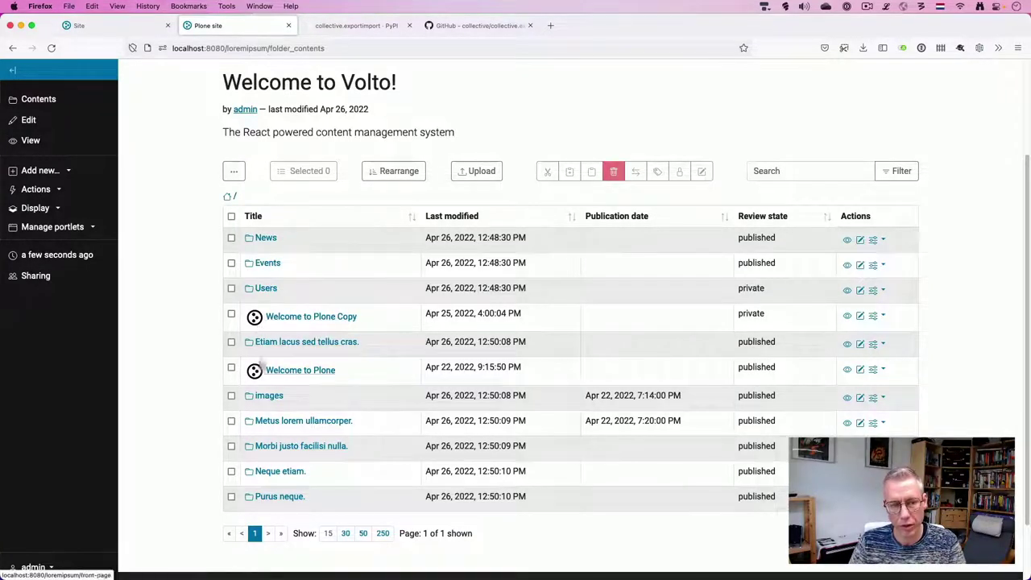
click(276, 423)
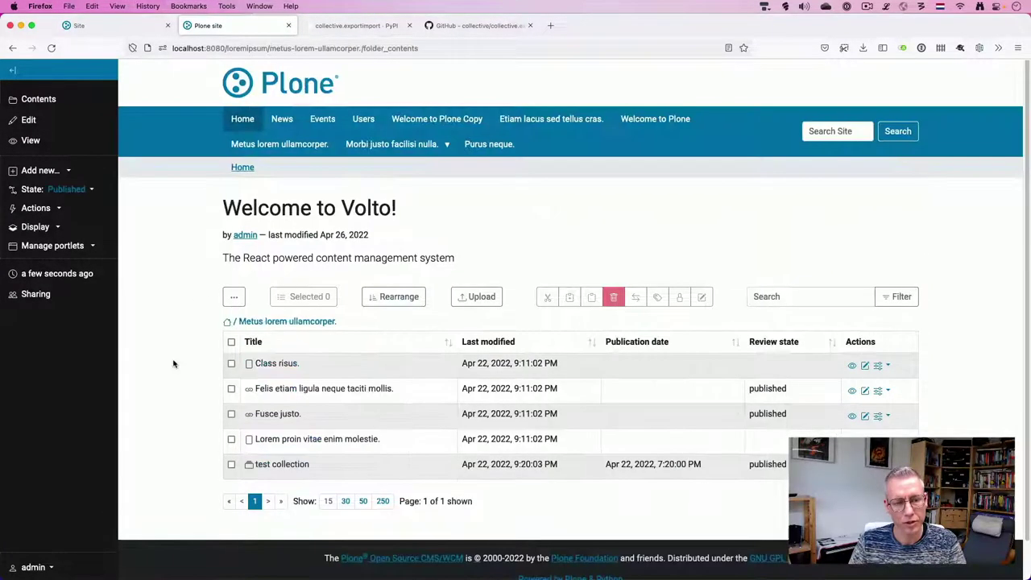
scroll(201, 330, down, 1)
click(231, 303)
scroll(233, 303, down, 3)
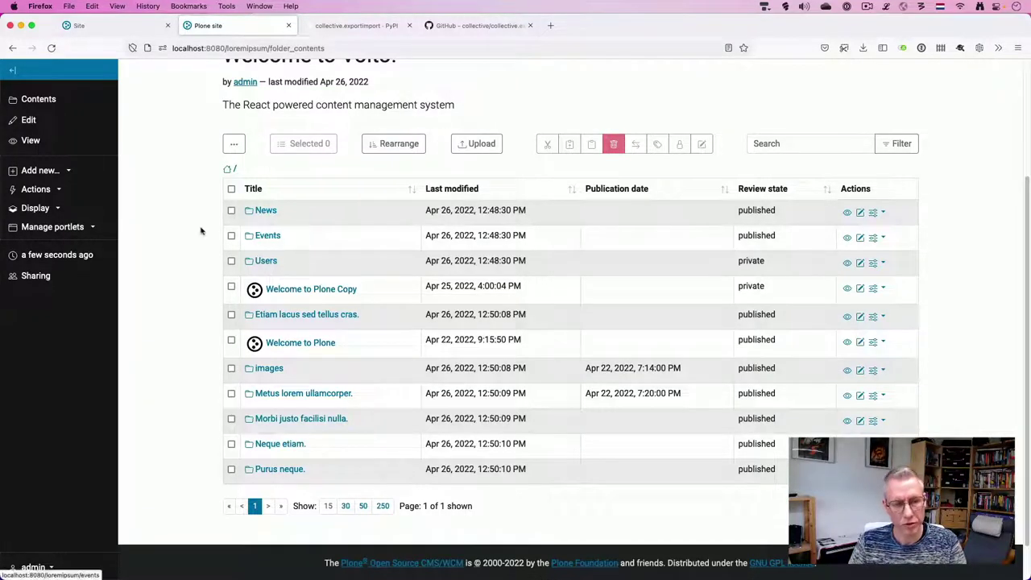
scroll(186, 232, up, 3)
- Delete the default News, Events and Users folders from the site's root contents and return to the home page
scroll(173, 319, down, 1)
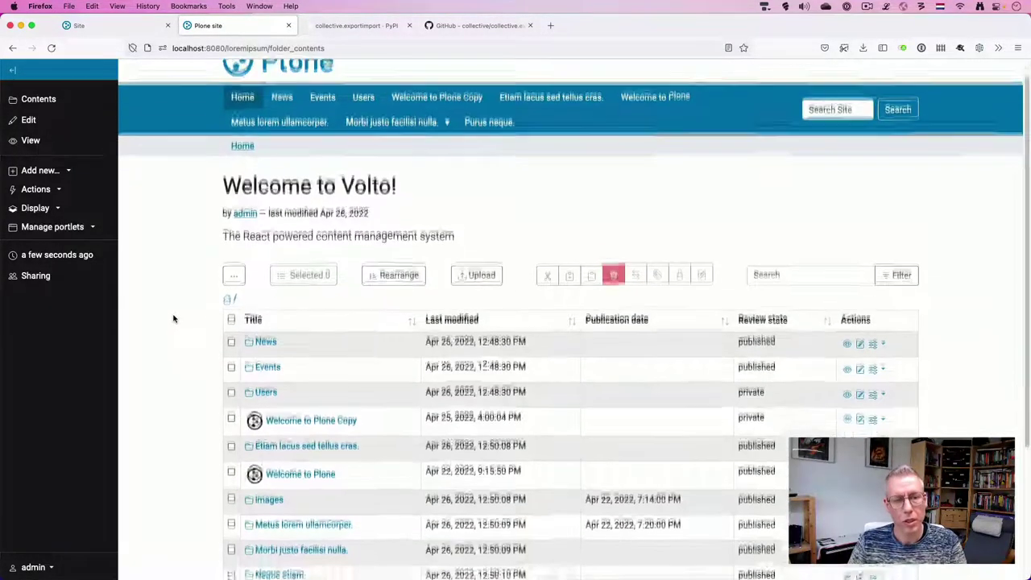
click(231, 322)
click(231, 348)
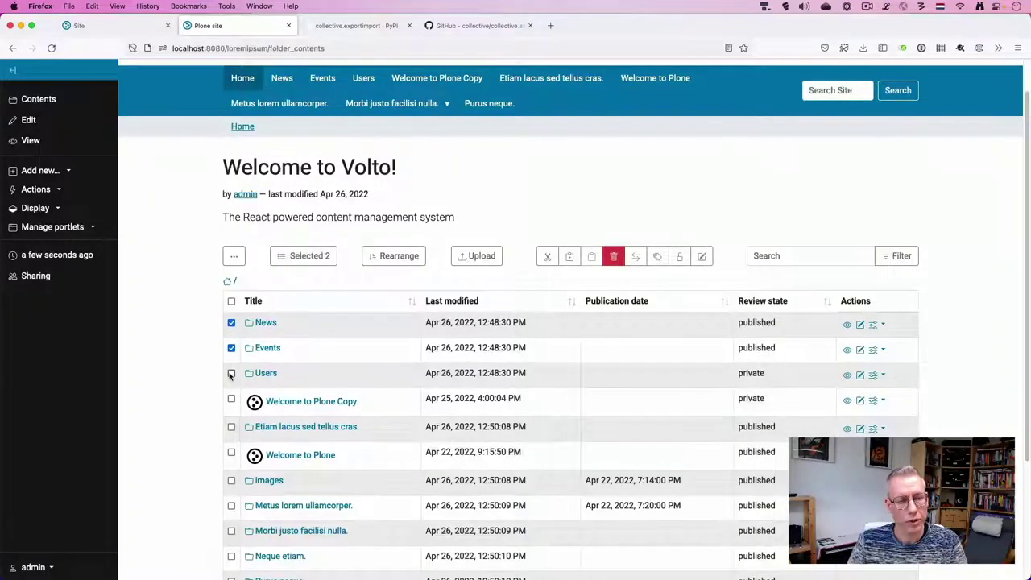
scroll(206, 332, down, 4)
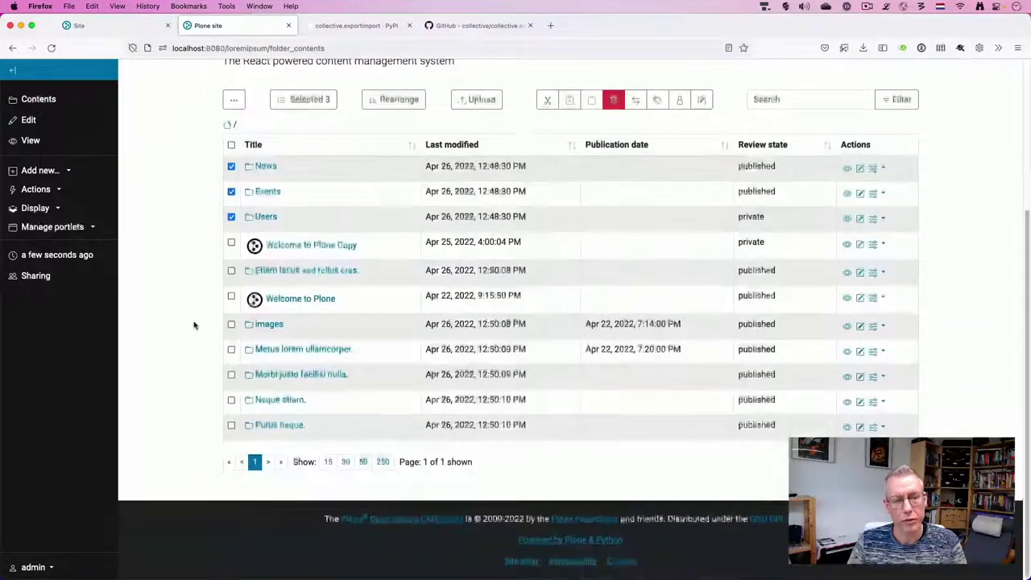
scroll(564, 193, up, 4)
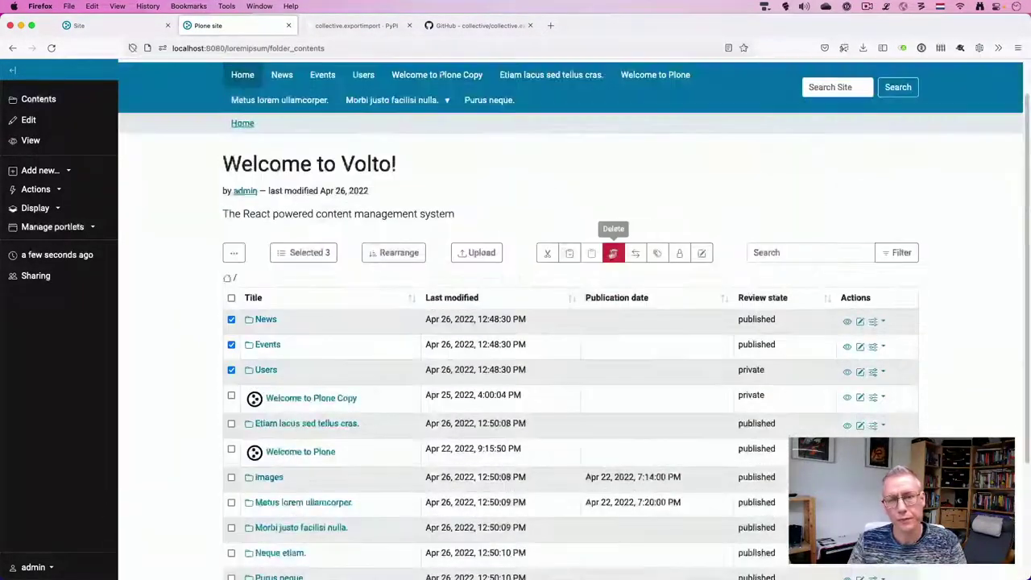
click(614, 254)
scroll(587, 484, down, 5)
scroll(587, 533, down, 4)
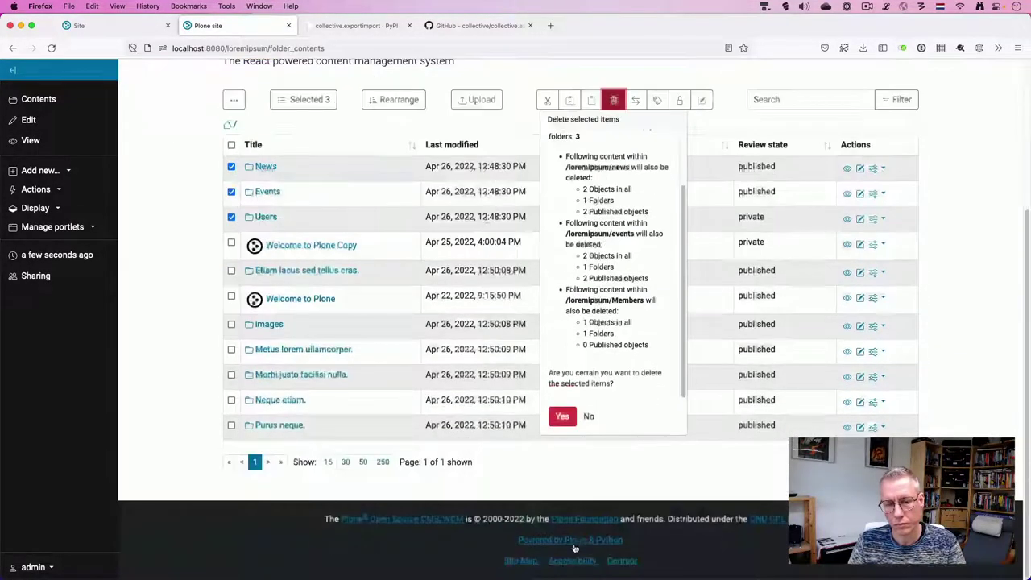
click(561, 416)
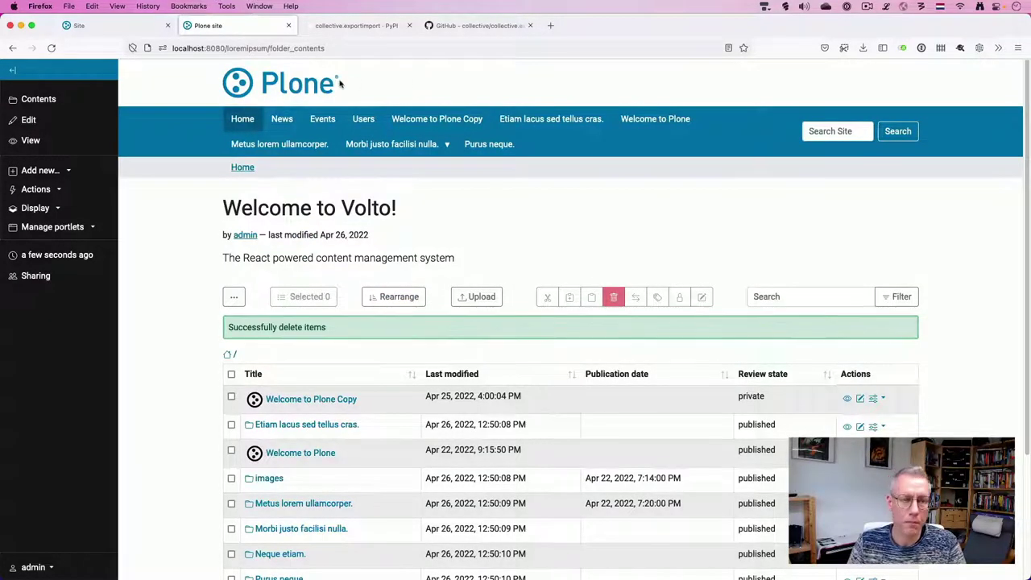
click(306, 87)
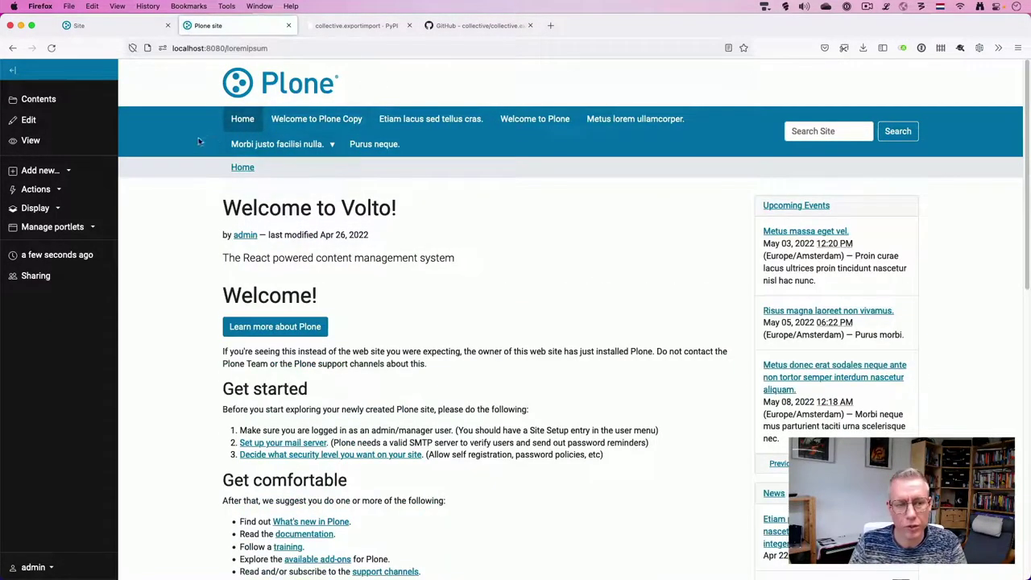
- Look through the imported home page and its edit form, and leave the form without changing anything
scroll(308, 147, down, 5)
scroll(308, 148, down, 8)
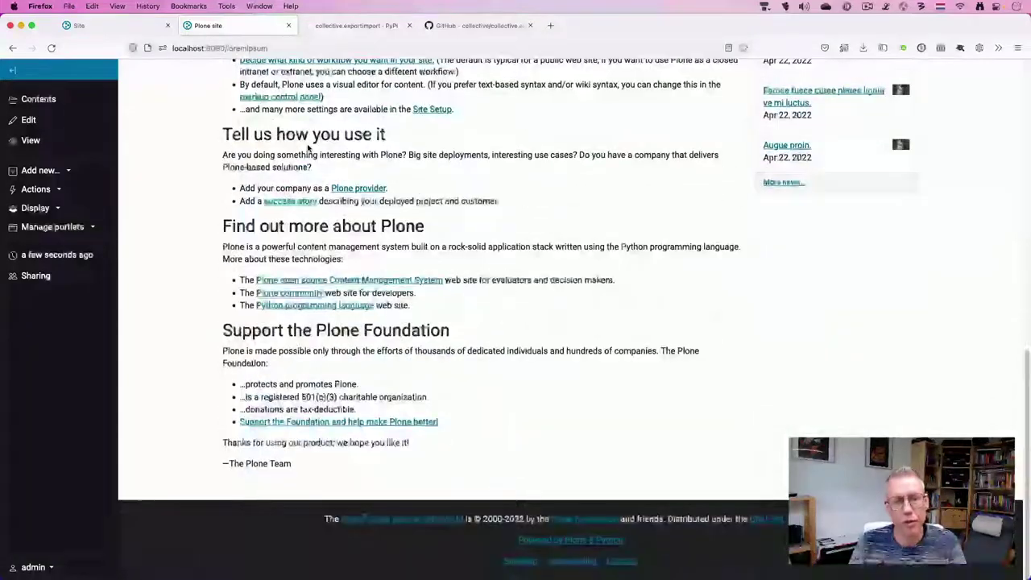
scroll(308, 144, up, 6)
scroll(309, 147, up, 4)
scroll(309, 147, down, 4)
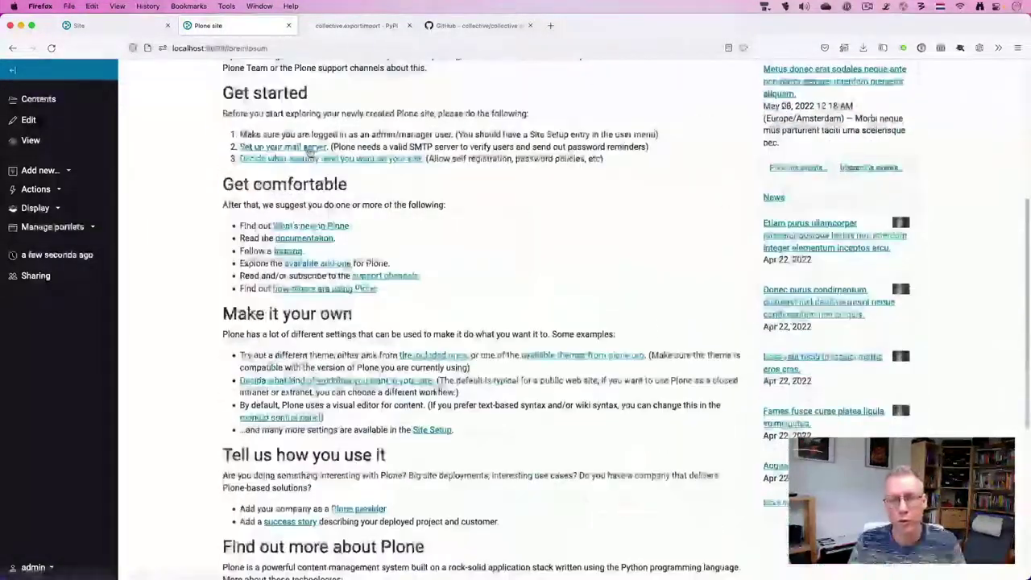
scroll(310, 152, up, 4)
scroll(309, 151, down, 4)
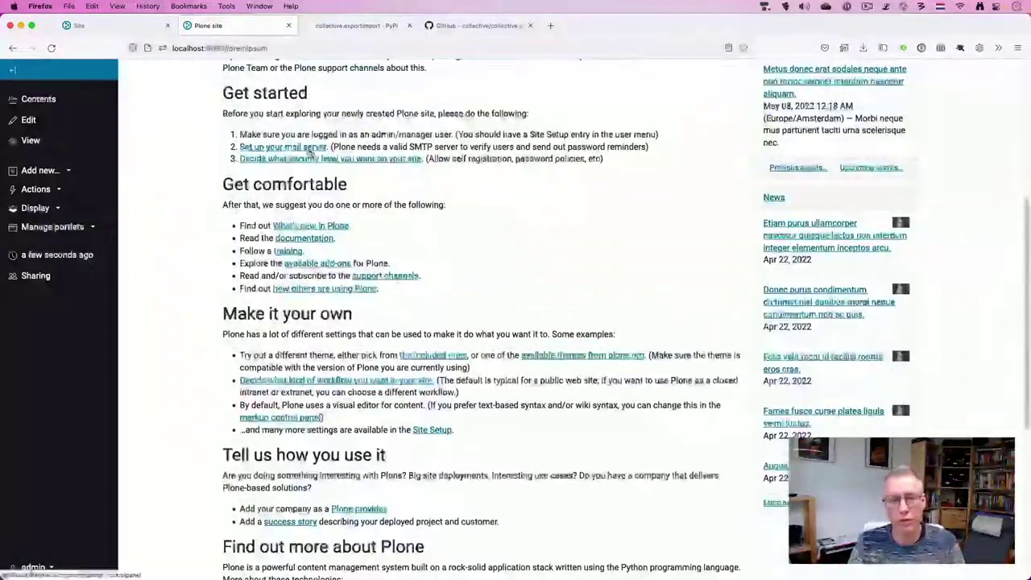
scroll(315, 156, up, 4)
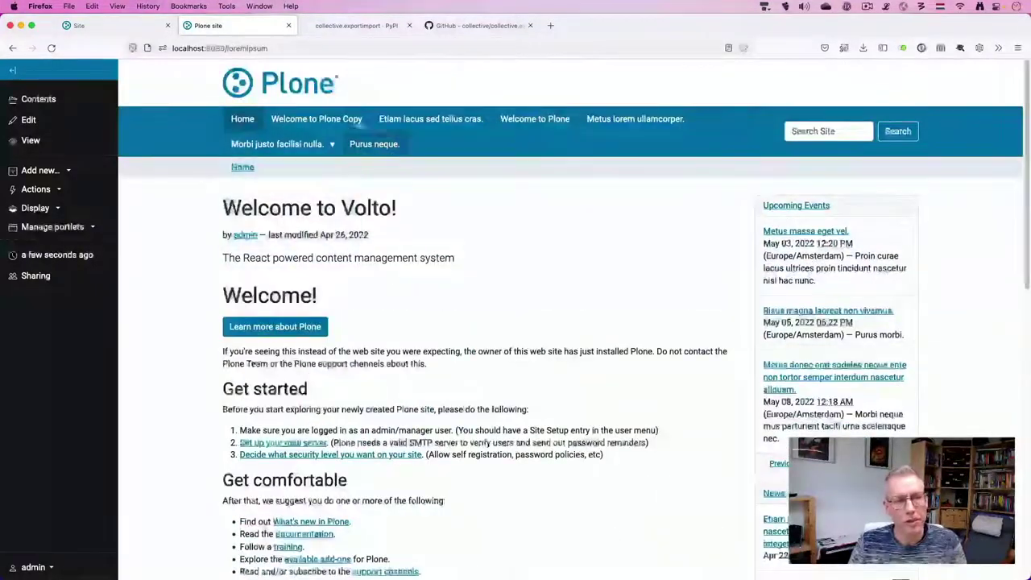
click(48, 119)
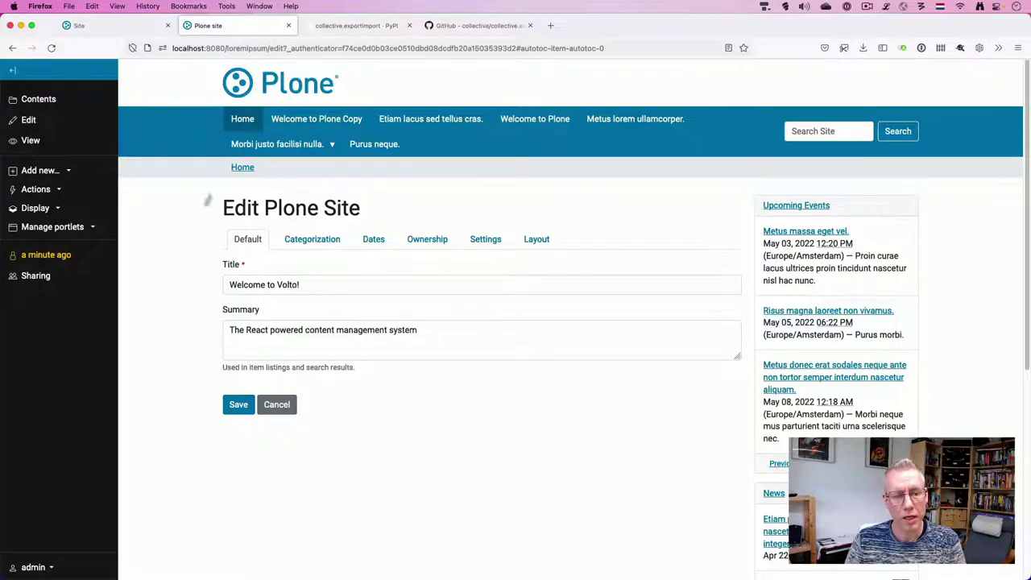
click(276, 404)
- Go to the Zope management interface at localhost:8080/manage and delete the loremipsum site from the root folder
double_click(229, 49)
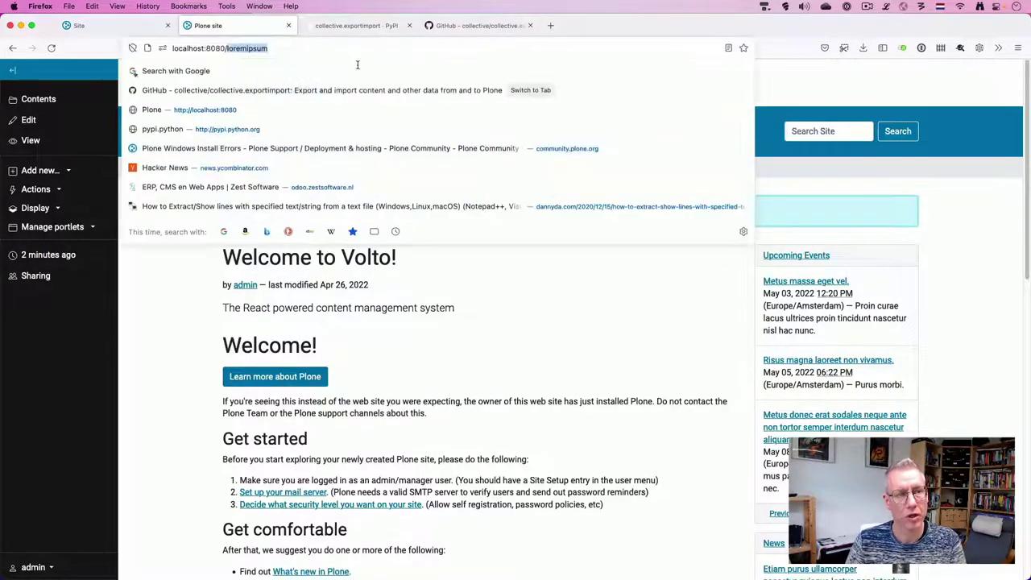
key(BackSpace)
key(Return)
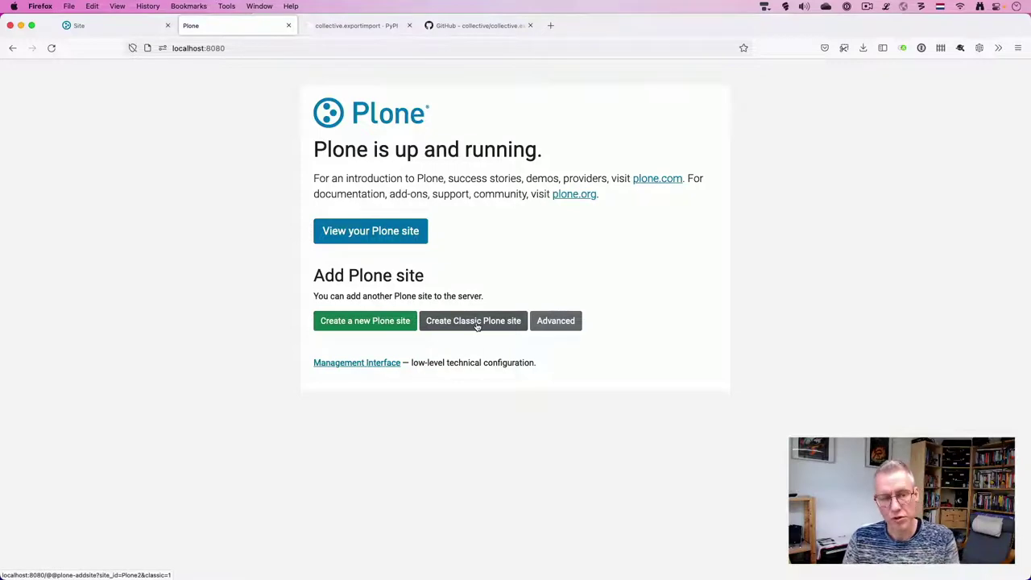
key(super+l)
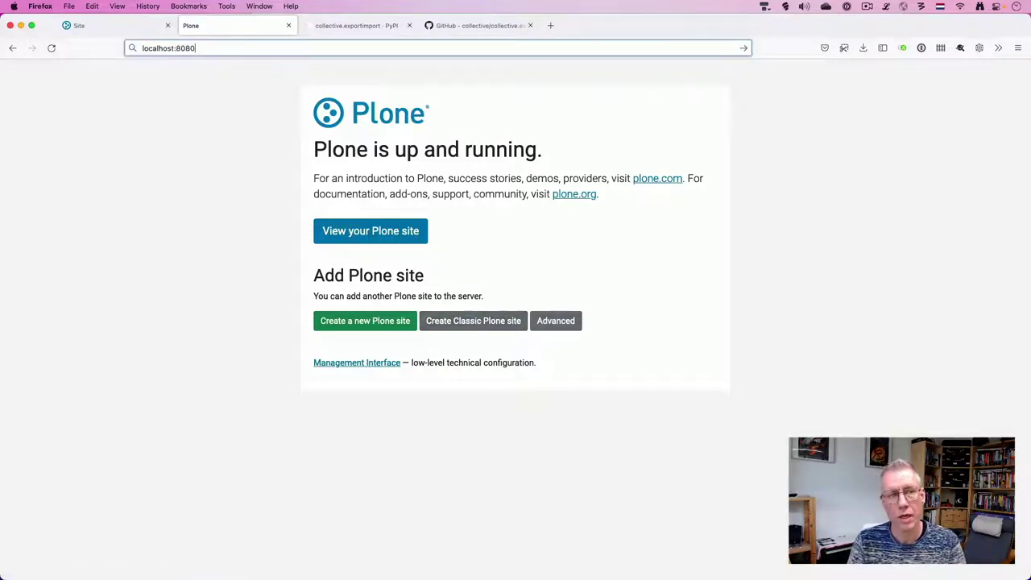
text(/manage)
key(Return)
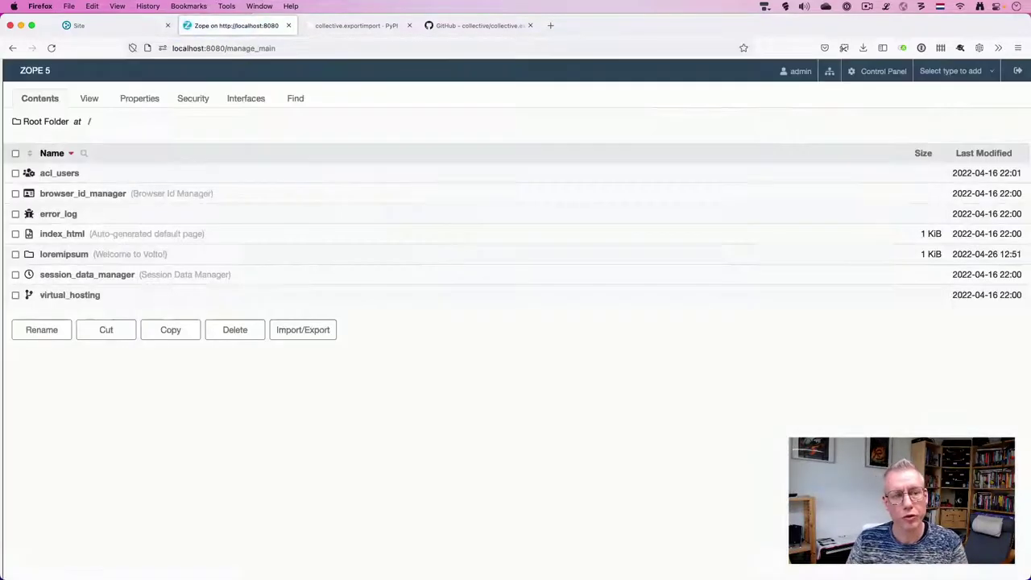
click(14, 254)
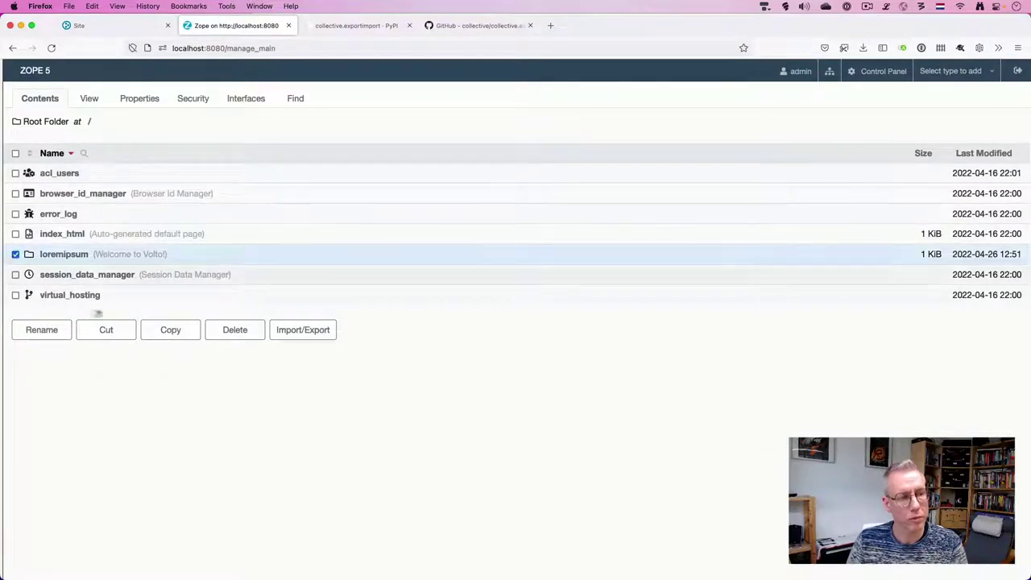
click(239, 332)
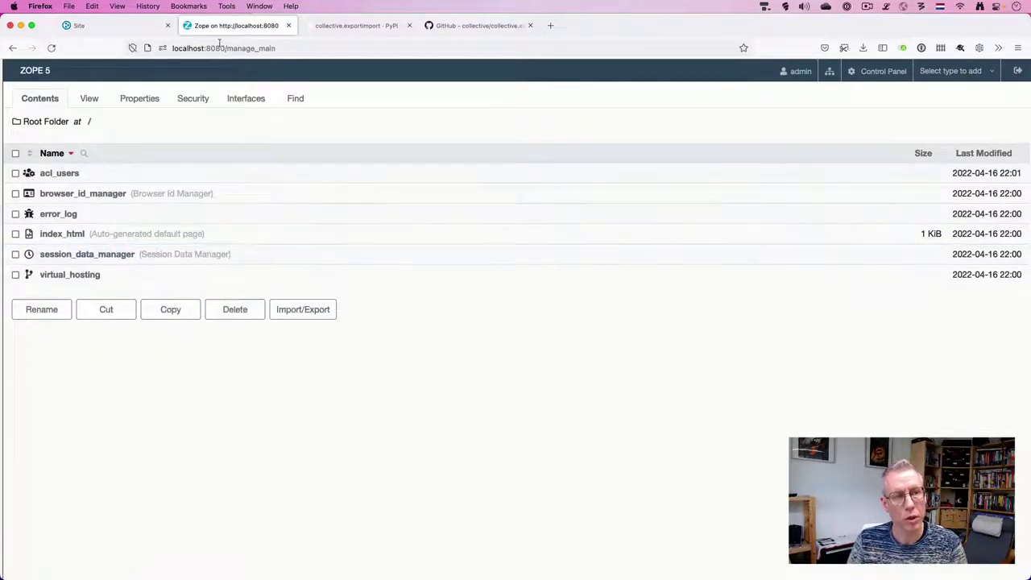
- Start a new Classic Plone site from the localhost:8080 start page and set its path identifier to loremipsum
drag(225, 49, 338, 48)
key(BackSpace)
key(Return)
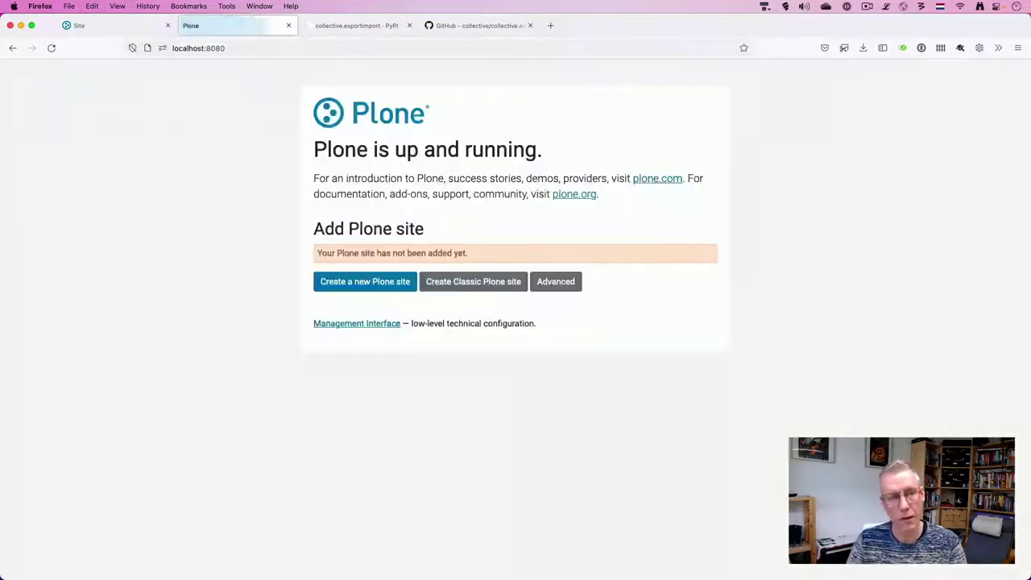
click(490, 282)
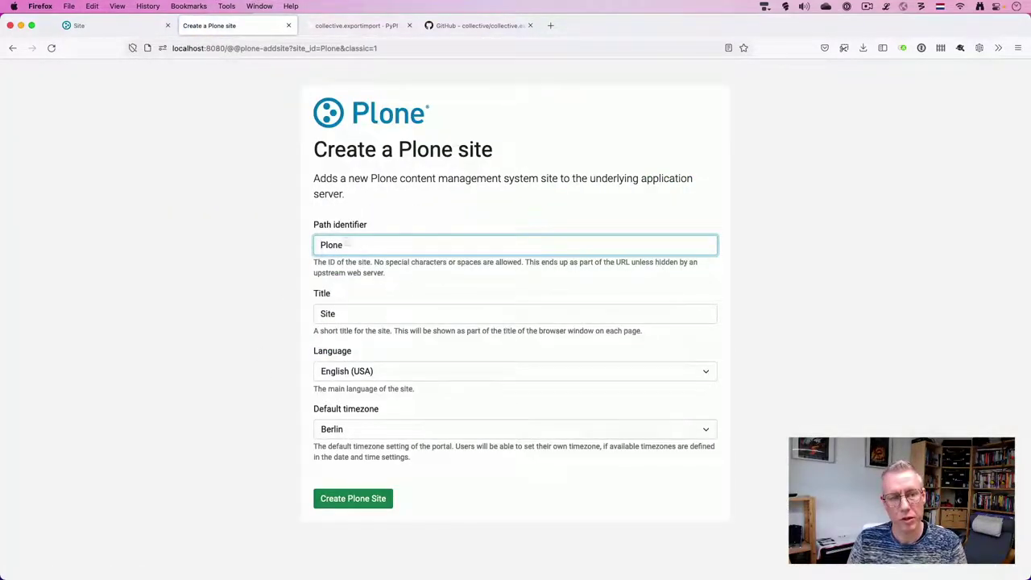
key(super+a)
text(lo)
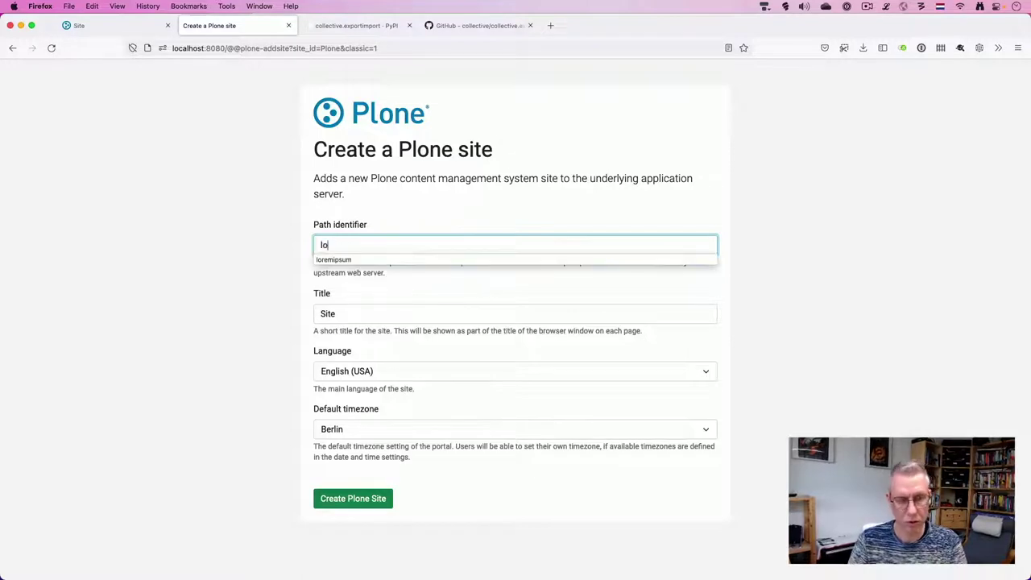
text(er)
key(BackSpace)
text(rum)
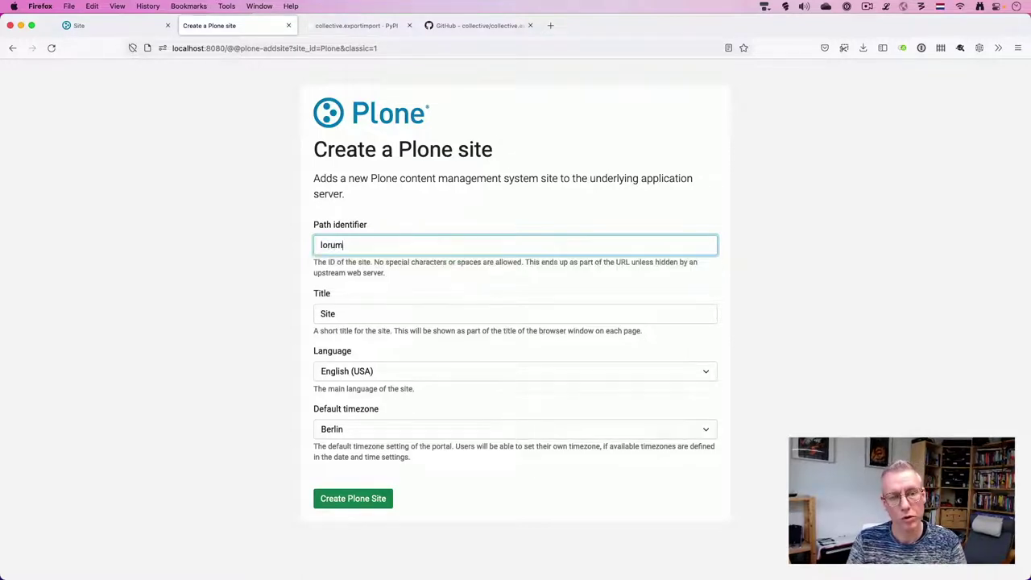
key(BackSpace)
key(BackSpace)
text(emipsu)
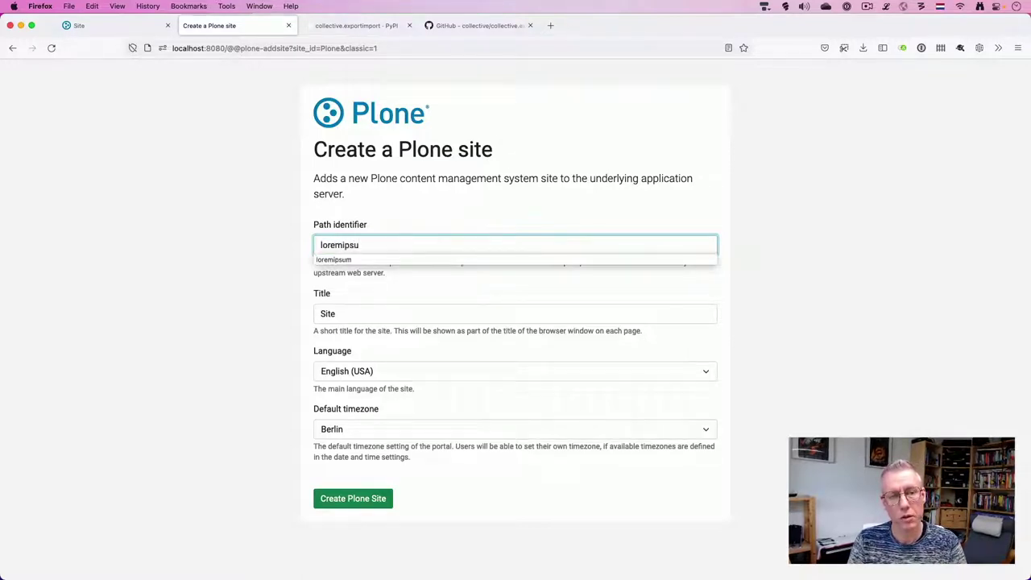
text(m)
key(Tab)
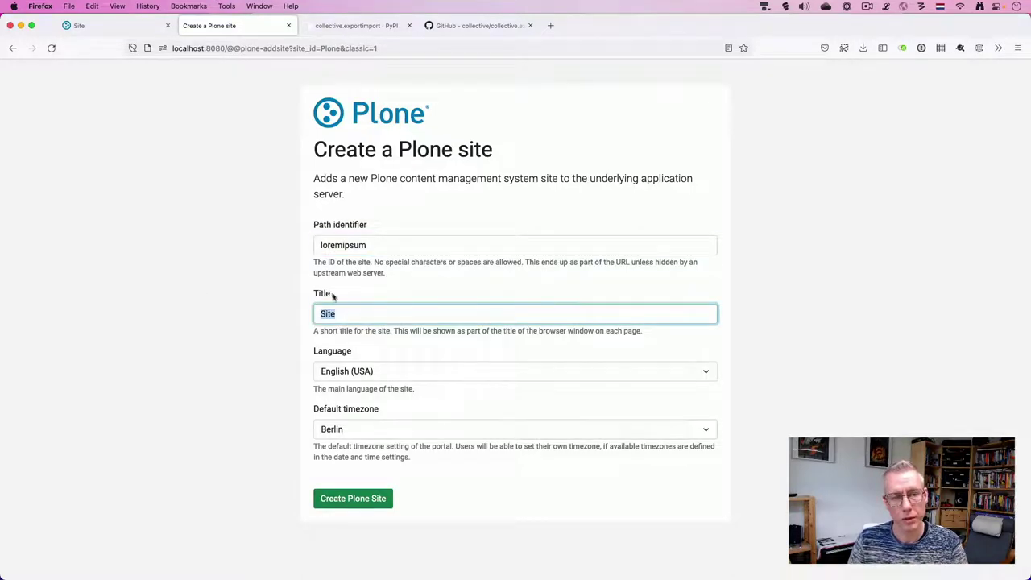
click(307, 345)
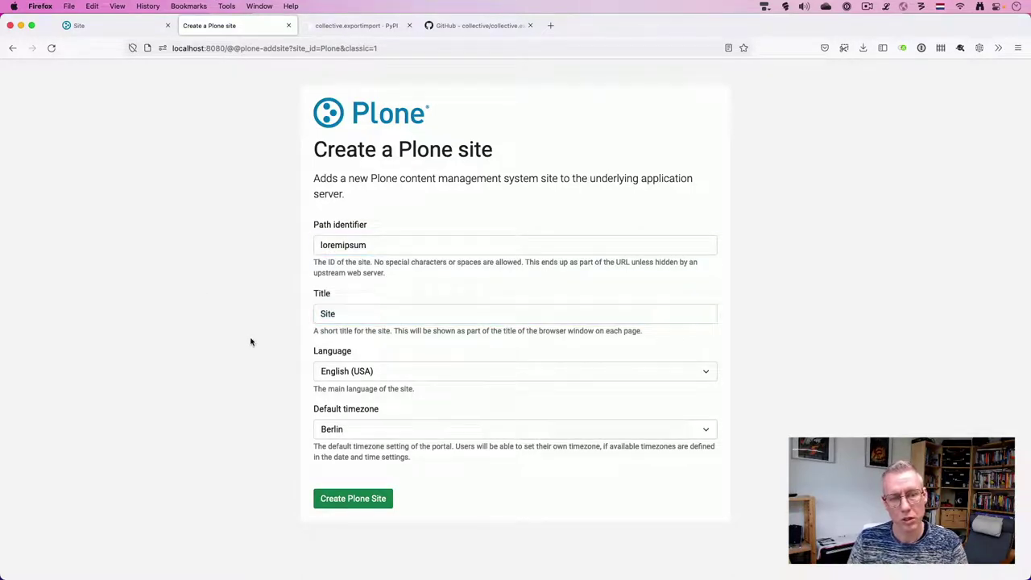
- Set the new site's language to English and default timezone to Amsterdam, and create the site
click(354, 371)
scroll(357, 346, up, 10)
scroll(356, 346, up, 3)
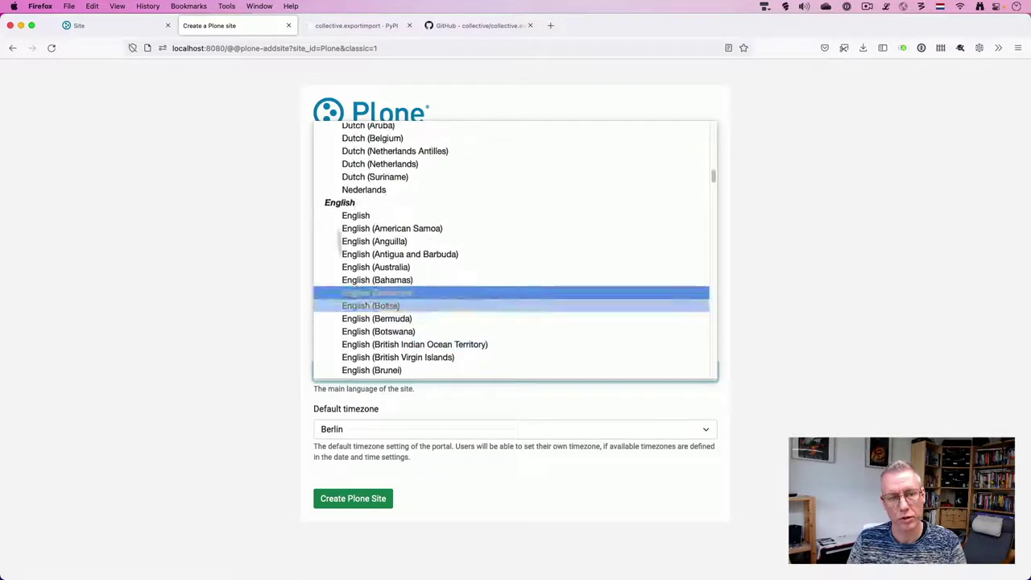
click(357, 214)
click(371, 430)
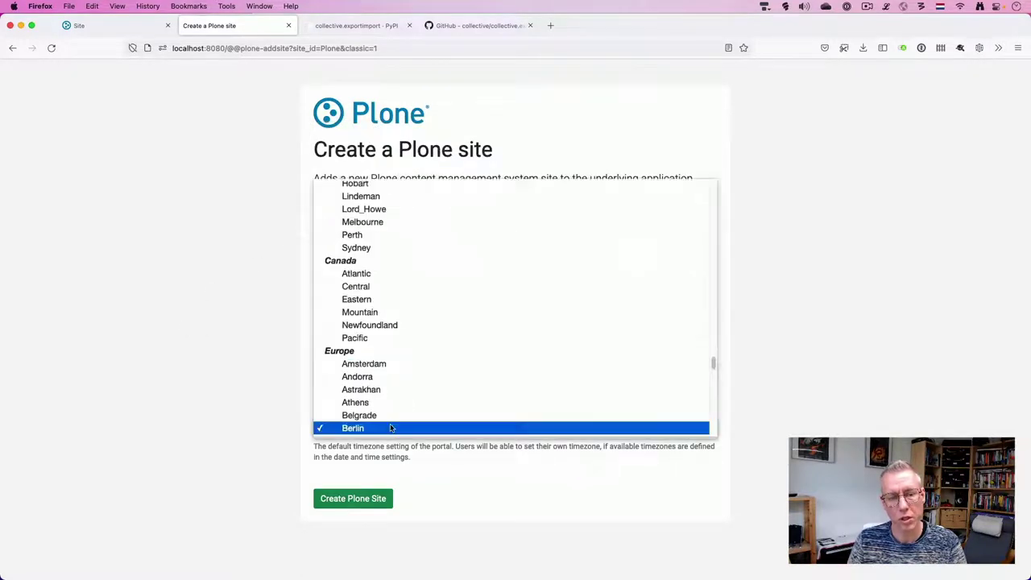
click(347, 361)
click(343, 498)
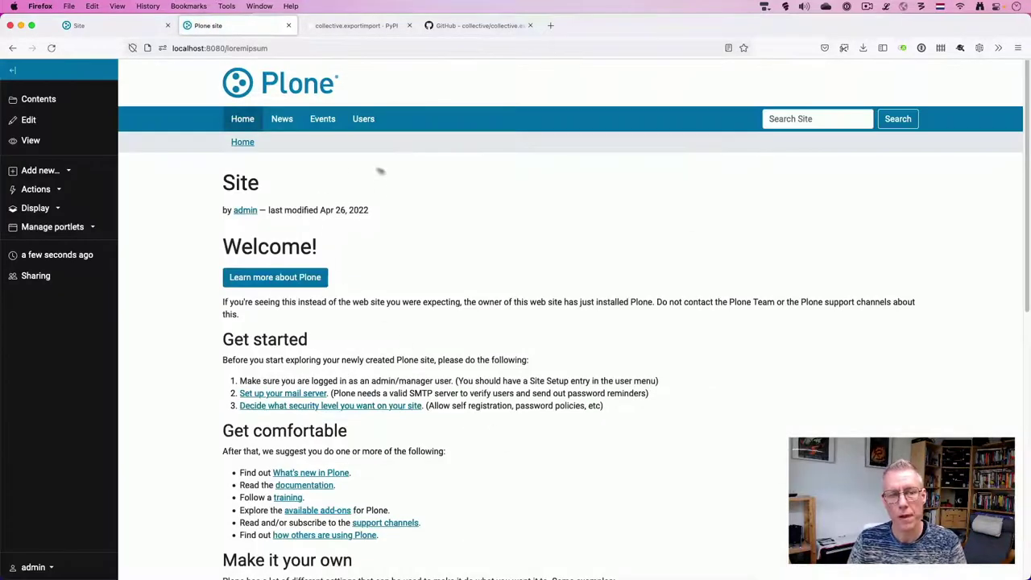
- Examine the fields in the new site's home page edit form and cancel the edit
click(34, 123)
scroll(185, 218, down, 5)
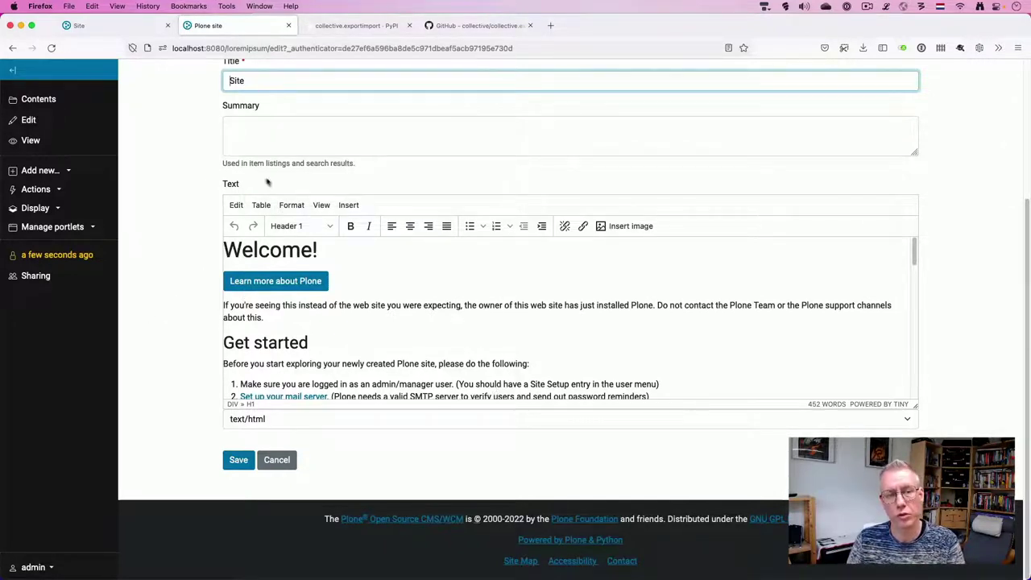
click(280, 460)
- Delete the default News, Events and Users folders from the new site's root contents
click(36, 100)
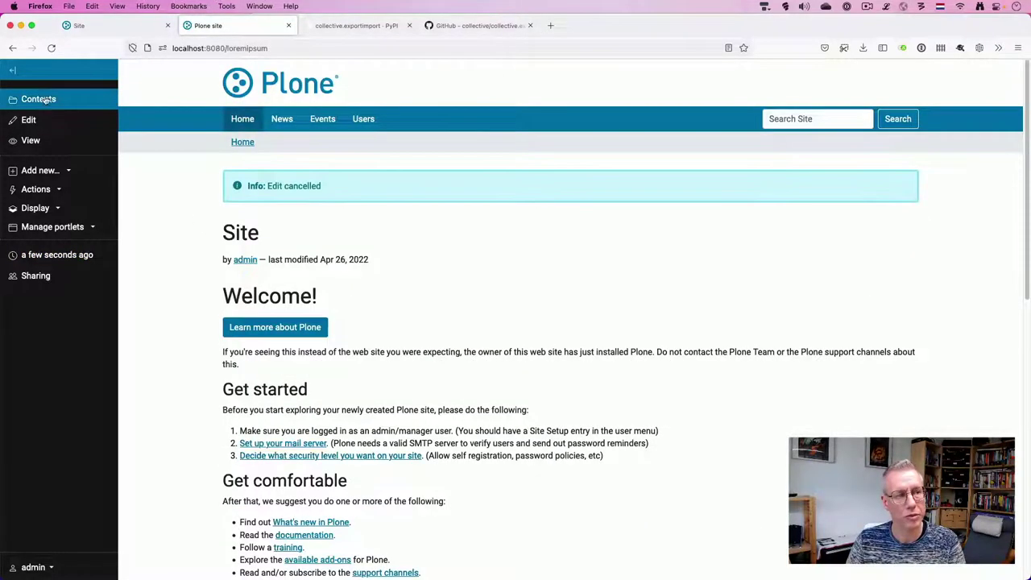
click(234, 315)
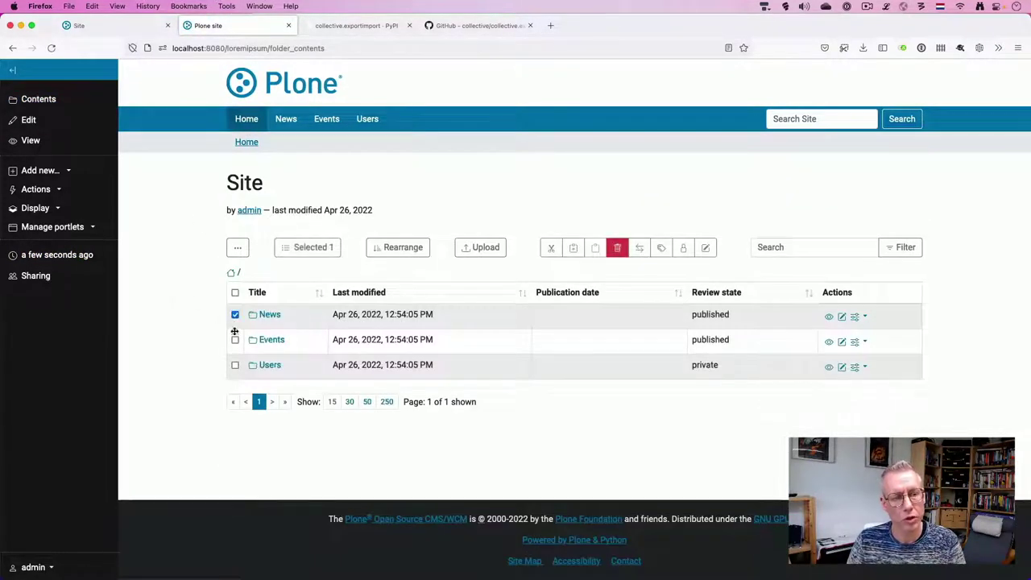
click(235, 340)
click(236, 366)
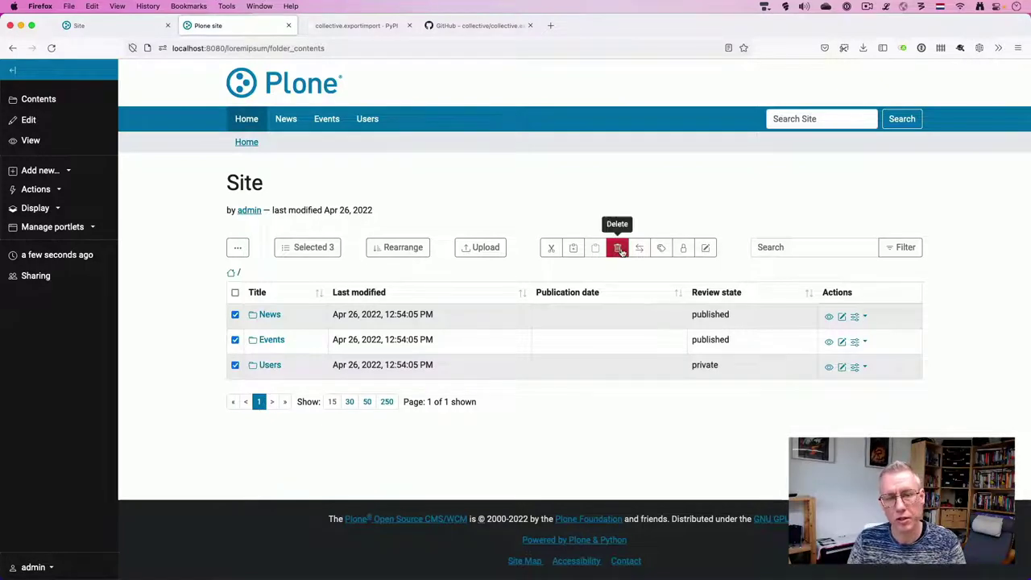
click(616, 247)
click(558, 564)
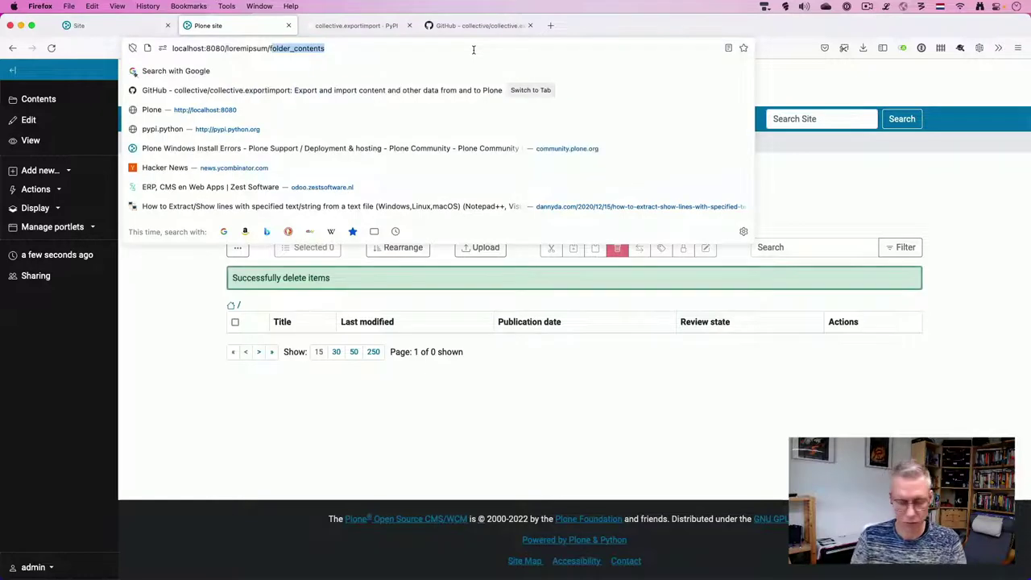
text(@@import_content)
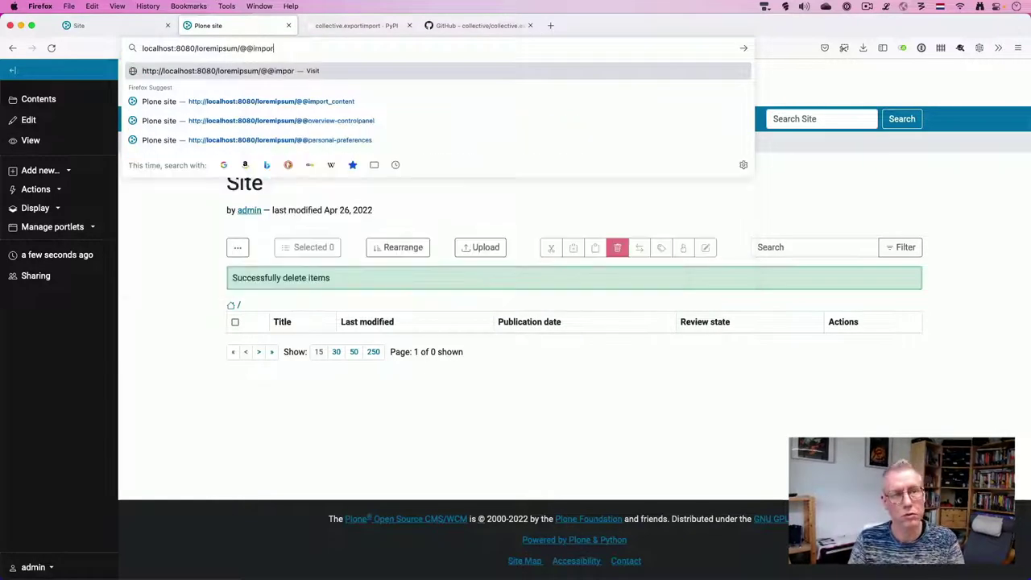
key(Return)
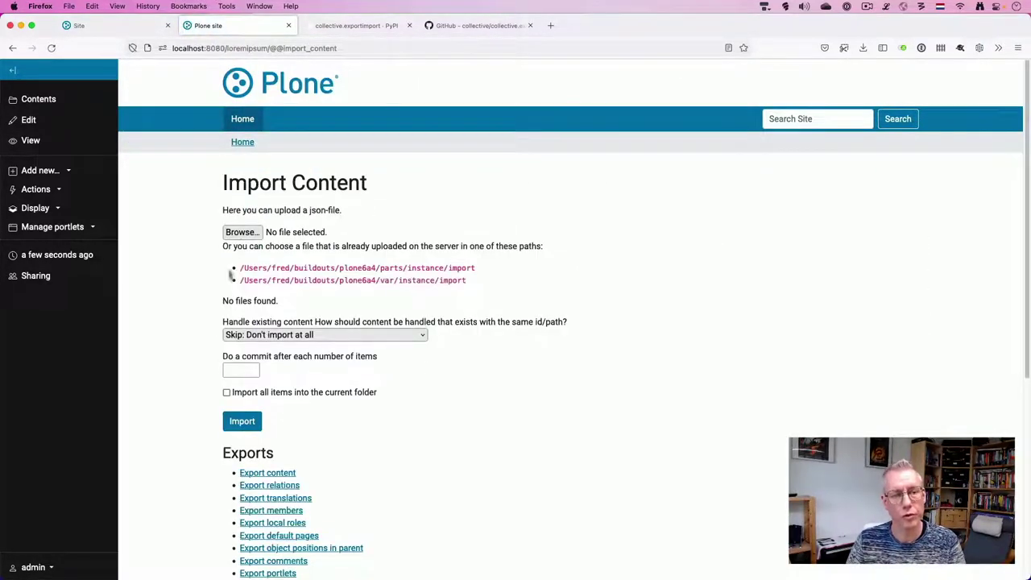
click(240, 234)
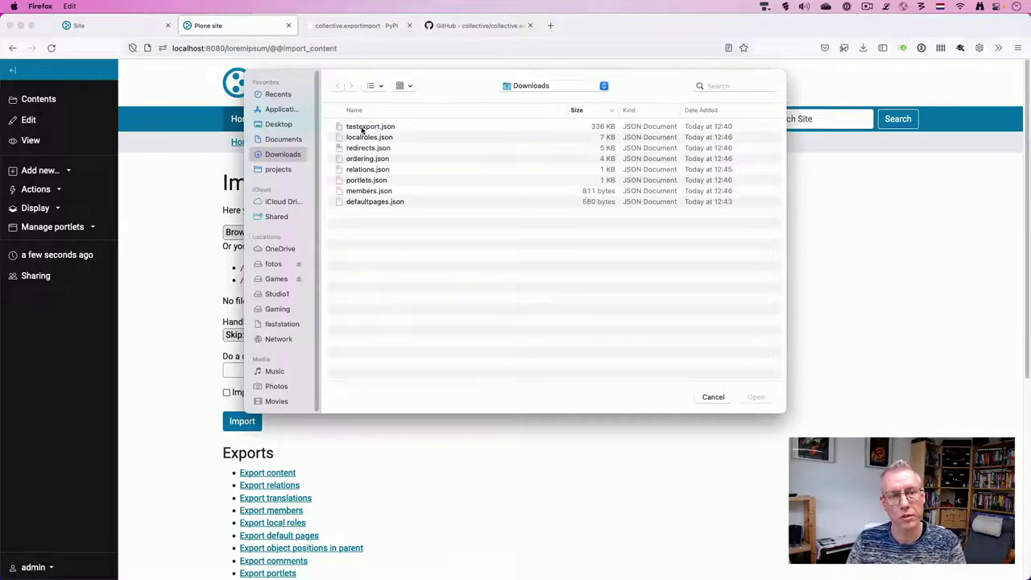
click(362, 129)
click(755, 397)
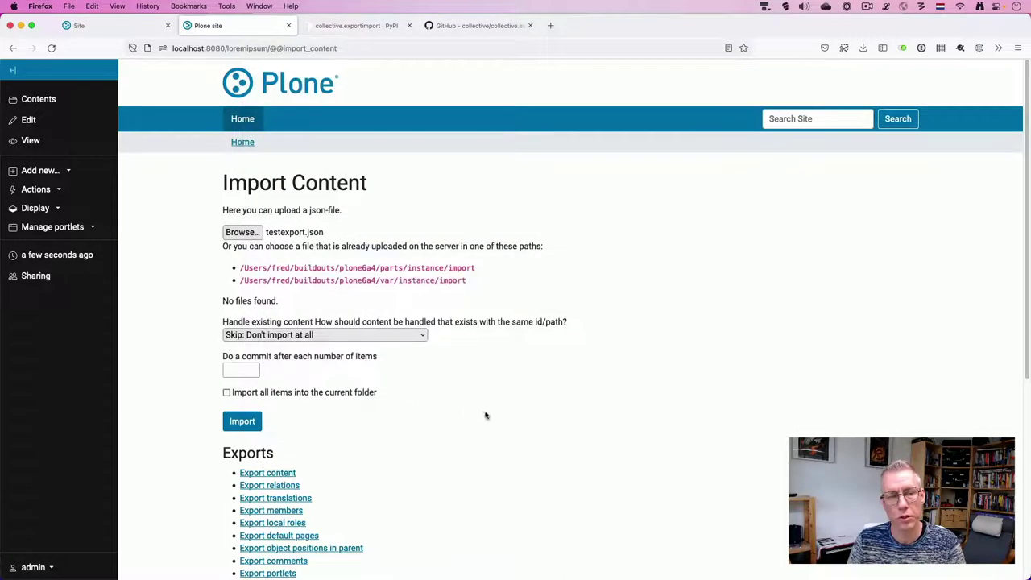
- Set the import to commit after each 500 items, import the content and look over the resulting page
scroll(486, 415, down, 3)
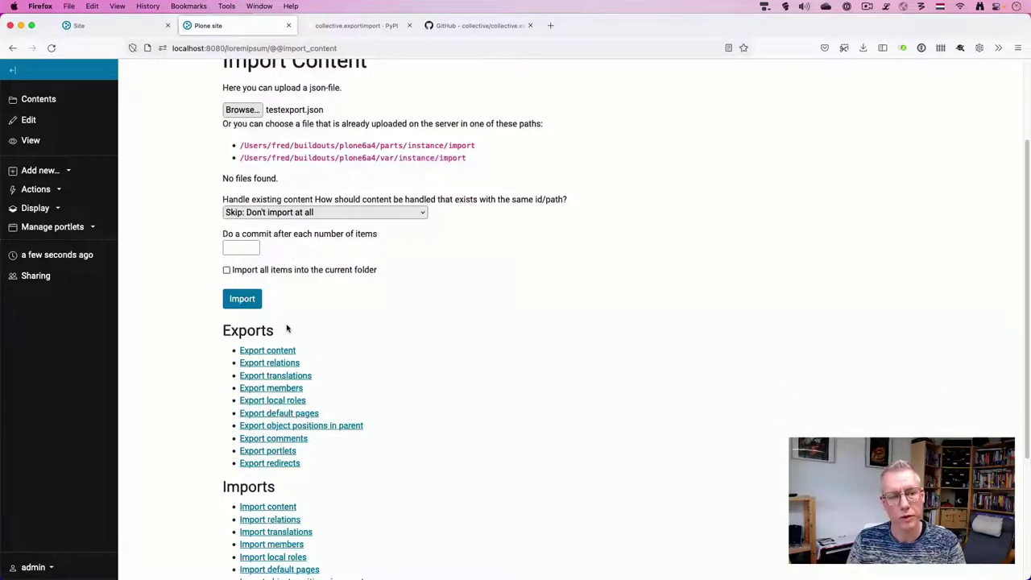
drag(235, 239, 349, 236)
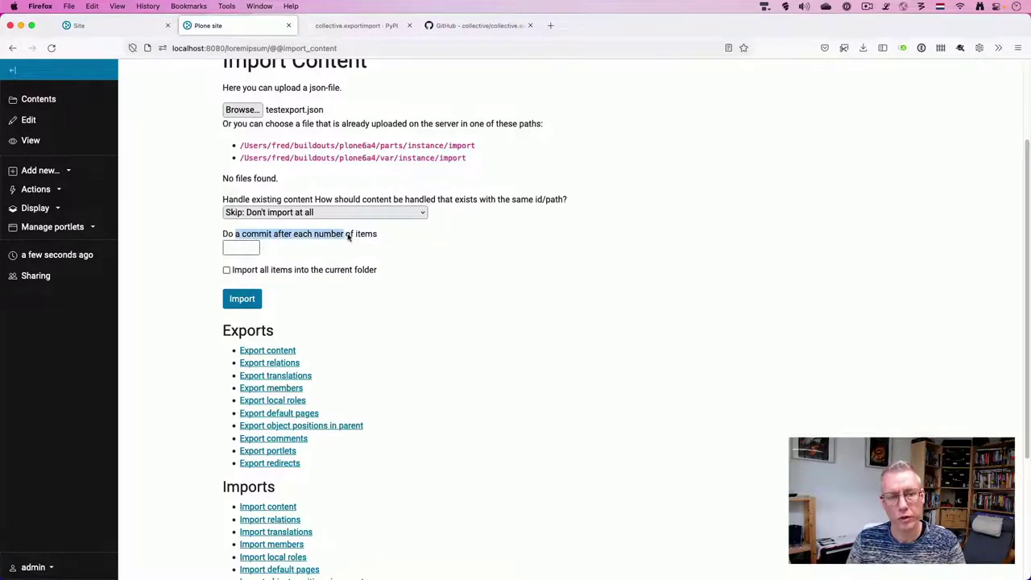
click(250, 247)
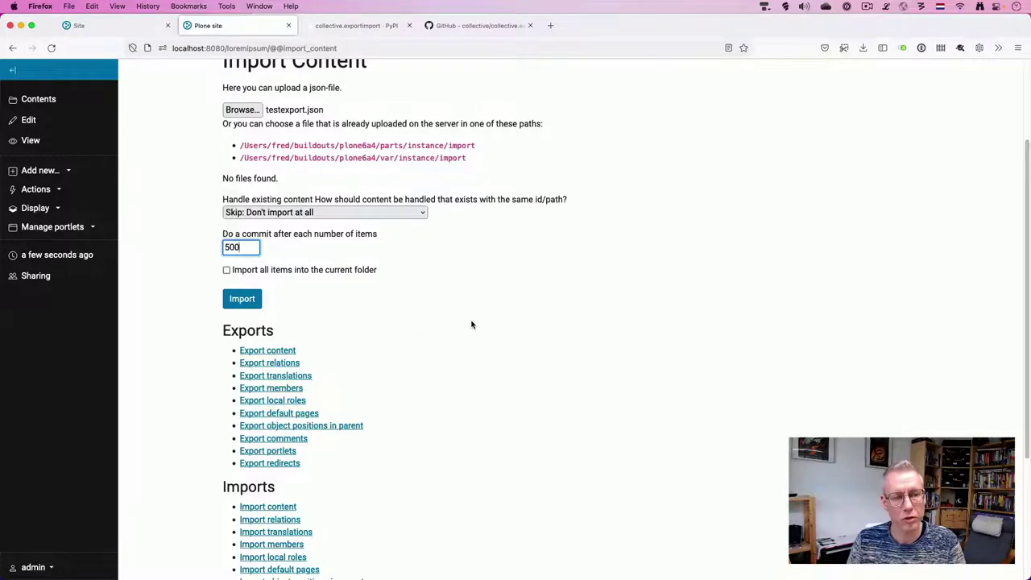
click(251, 299)
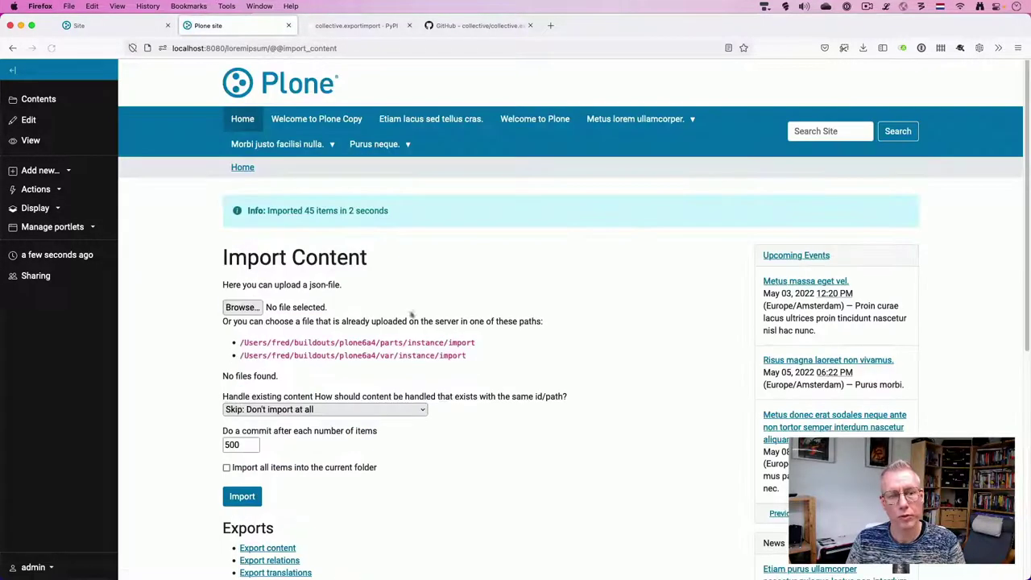
scroll(431, 266, down, 4)
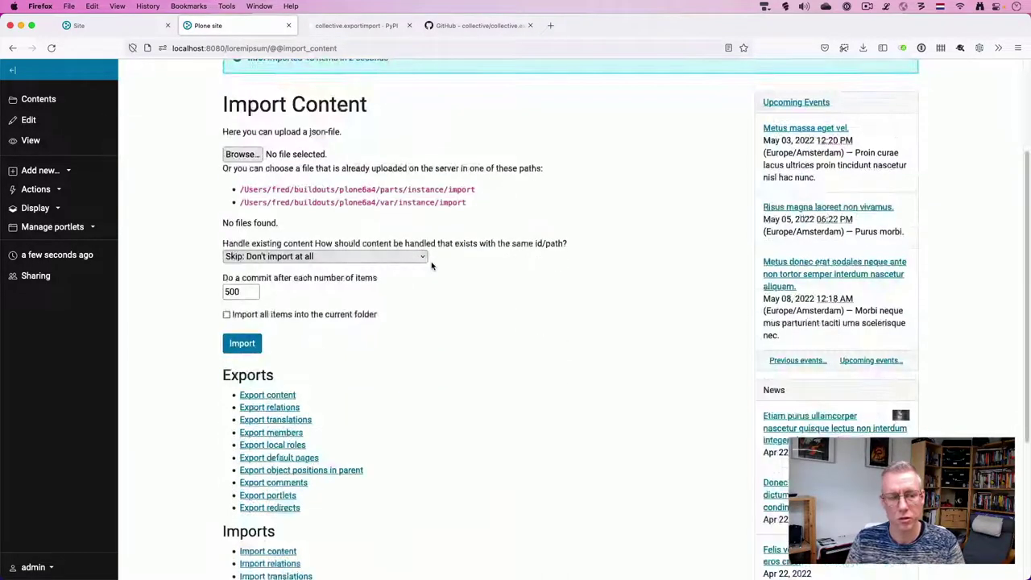
- Examine the imported items in the new site's root contents and read through its home page
click(38, 98)
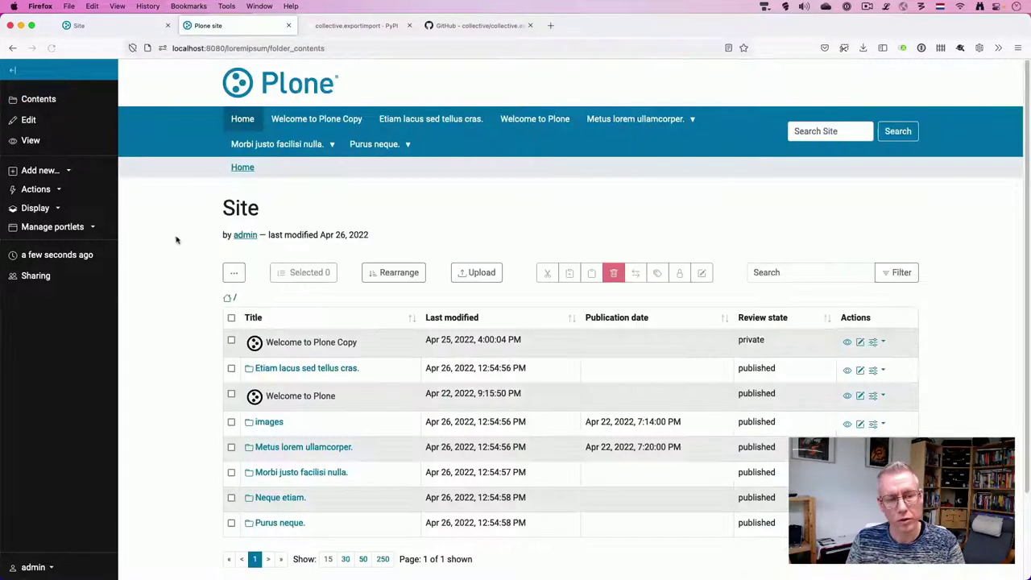
scroll(166, 233, down, 1)
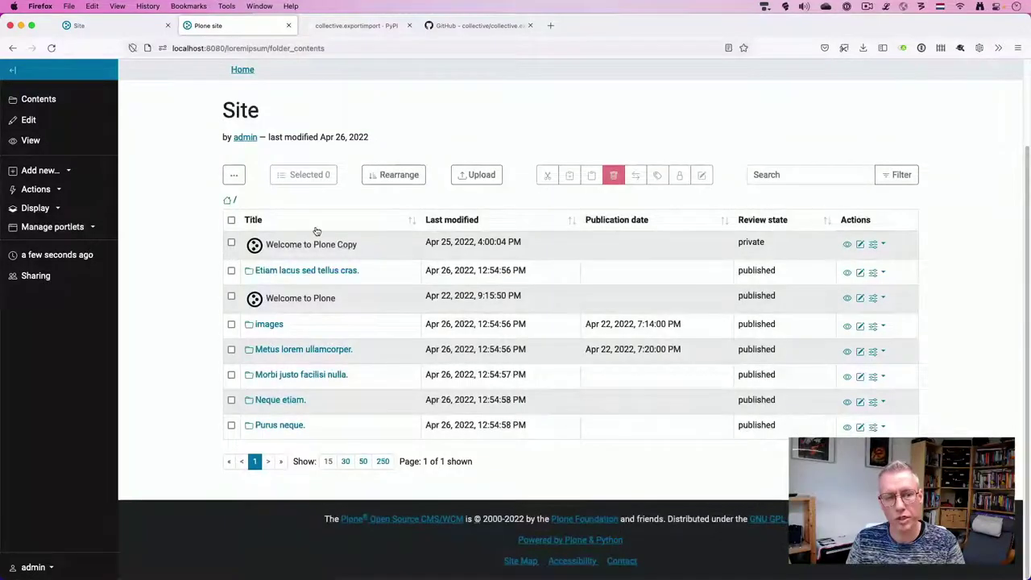
scroll(294, 232, up, 2)
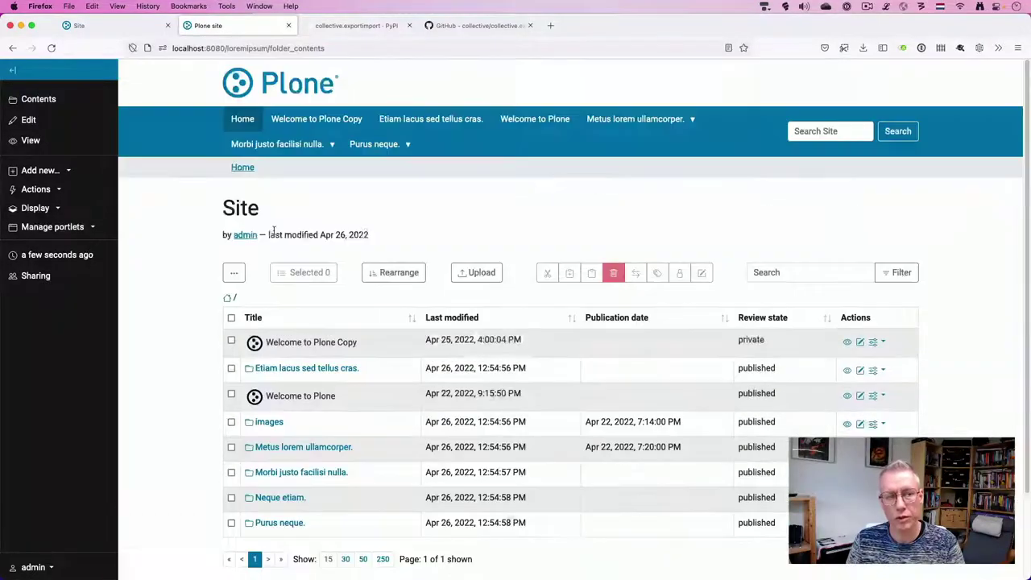
click(278, 89)
scroll(161, 234, down, 10)
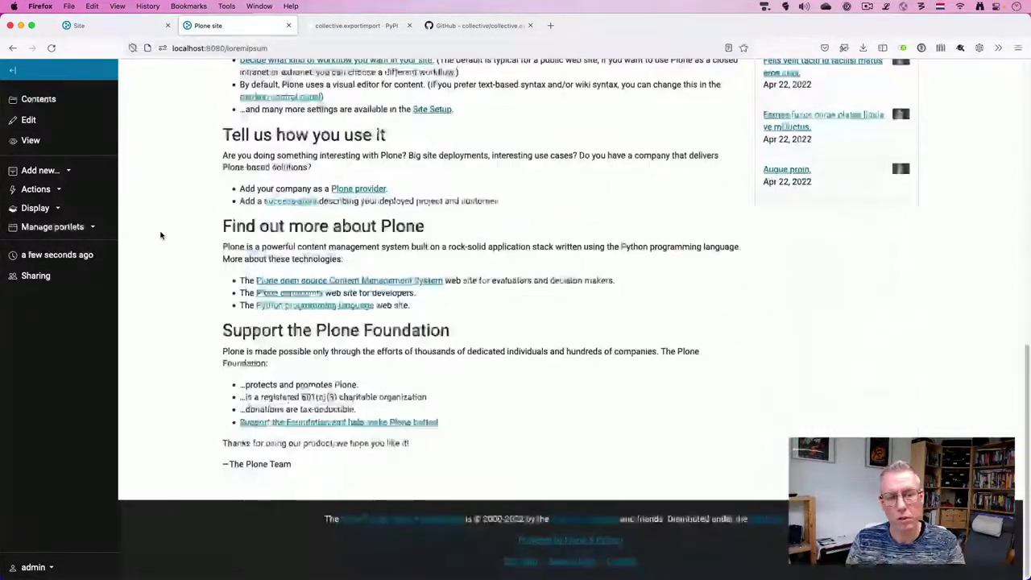
scroll(161, 237, up, 15)
scroll(186, 238, down, 10)
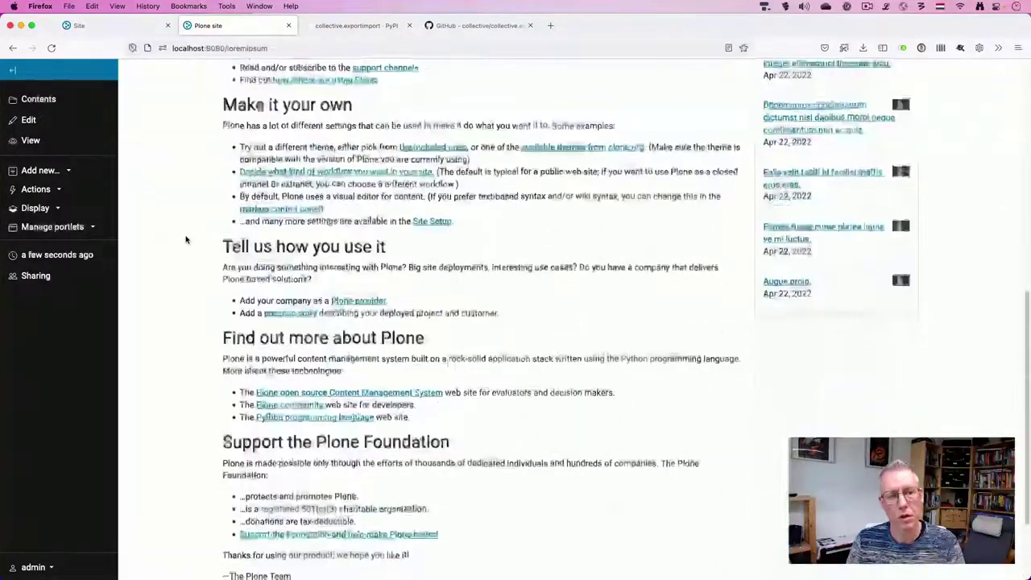
scroll(186, 239, down, 2)
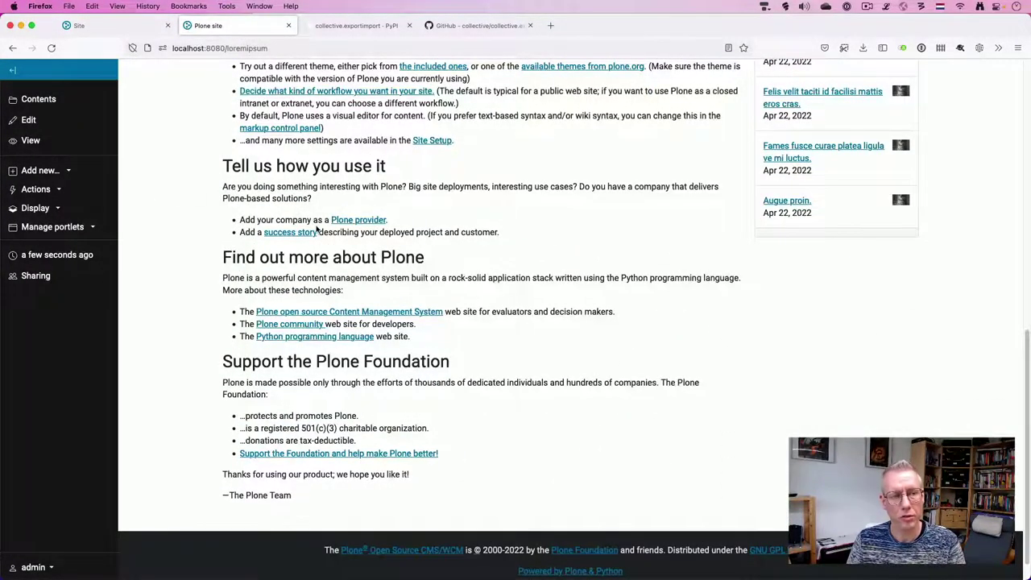
scroll(173, 203, up, 15)
- Open the new site's home page for editing and enlarge its text editor to inspect the content
click(28, 120)
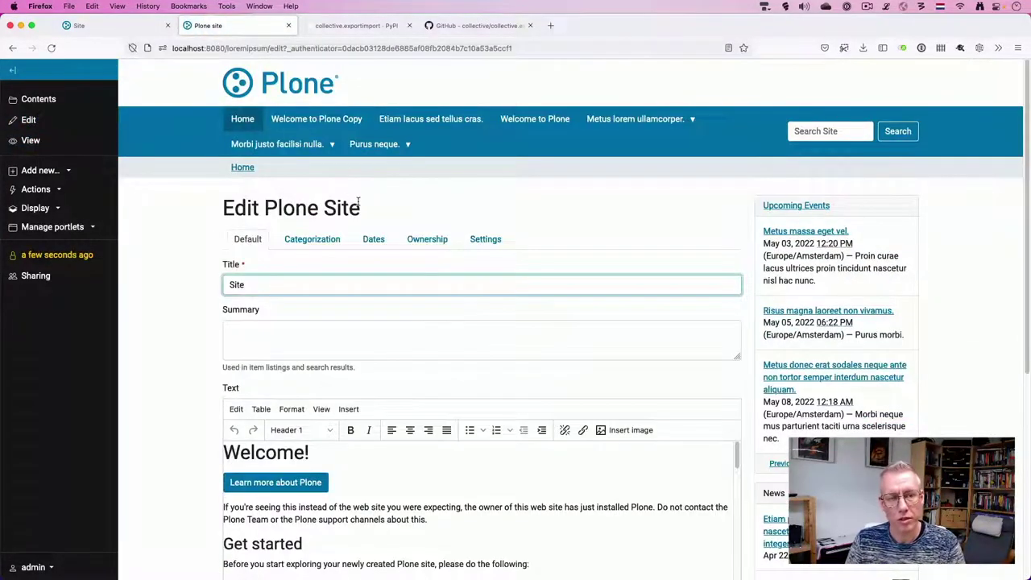
scroll(360, 201, down, 5)
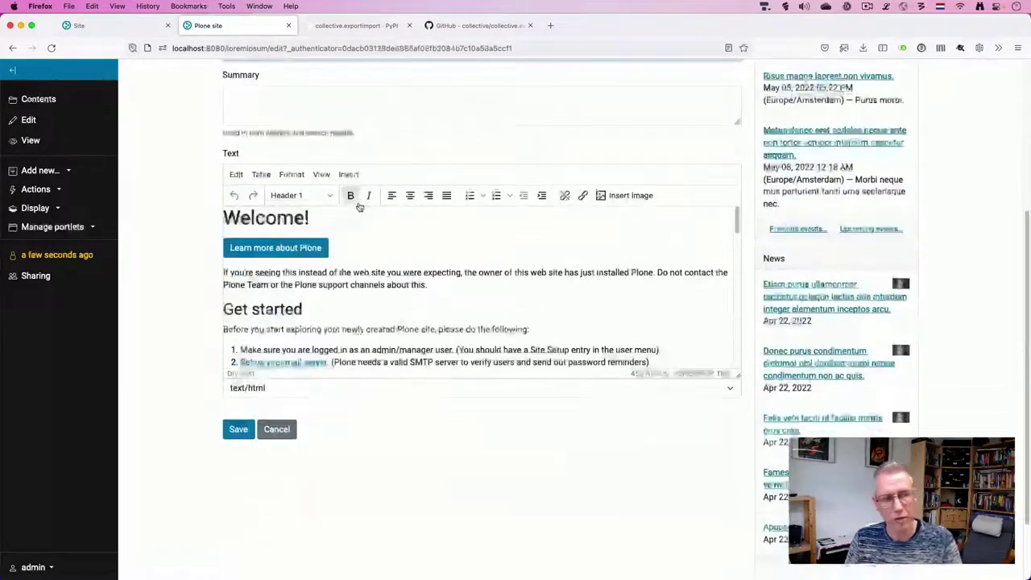
drag(729, 376, 716, 542)
- Examine the old site's root contents to find which item serves as its home page
click(111, 26)
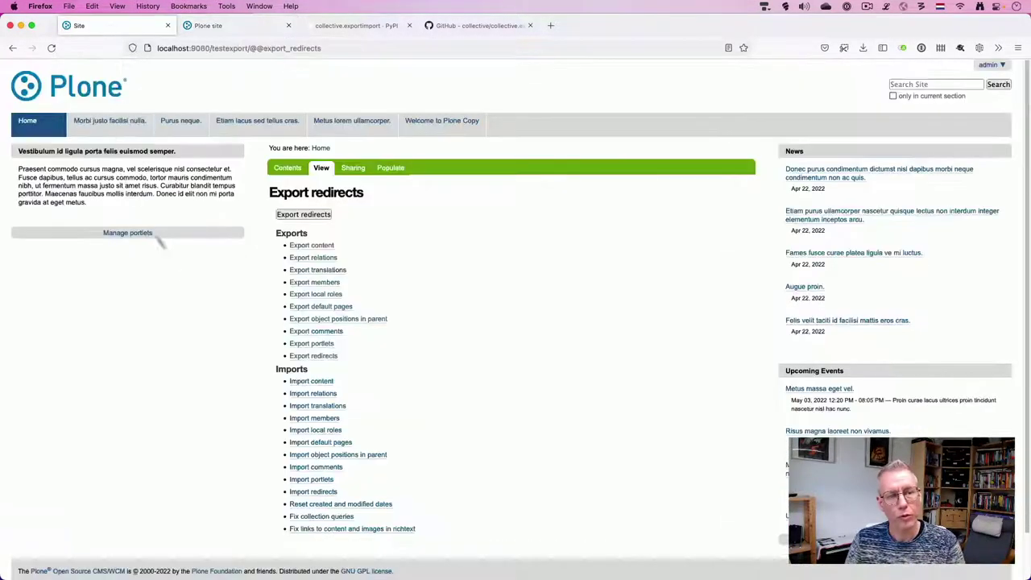
click(41, 97)
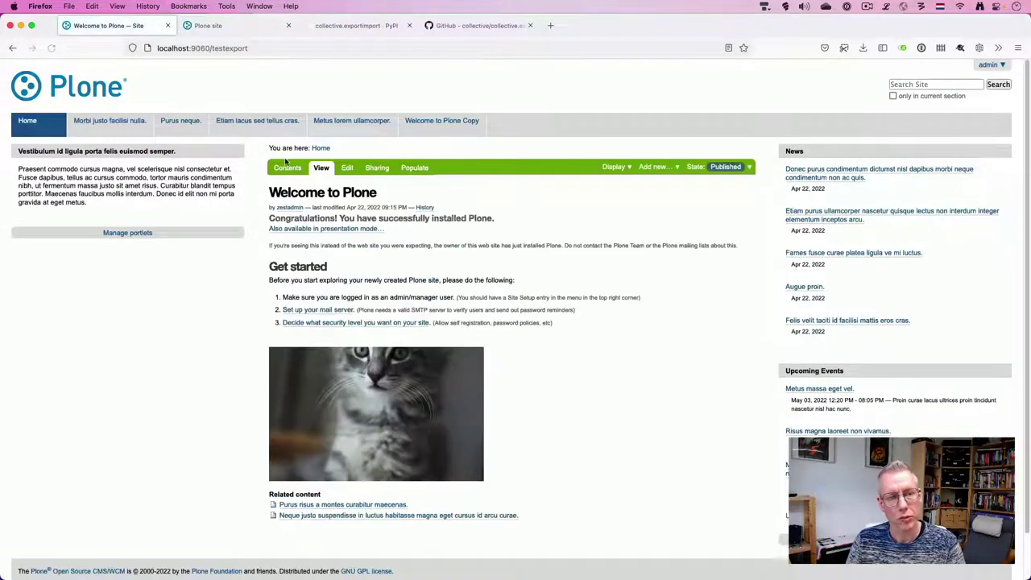
click(287, 166)
scroll(266, 266, down, 1)
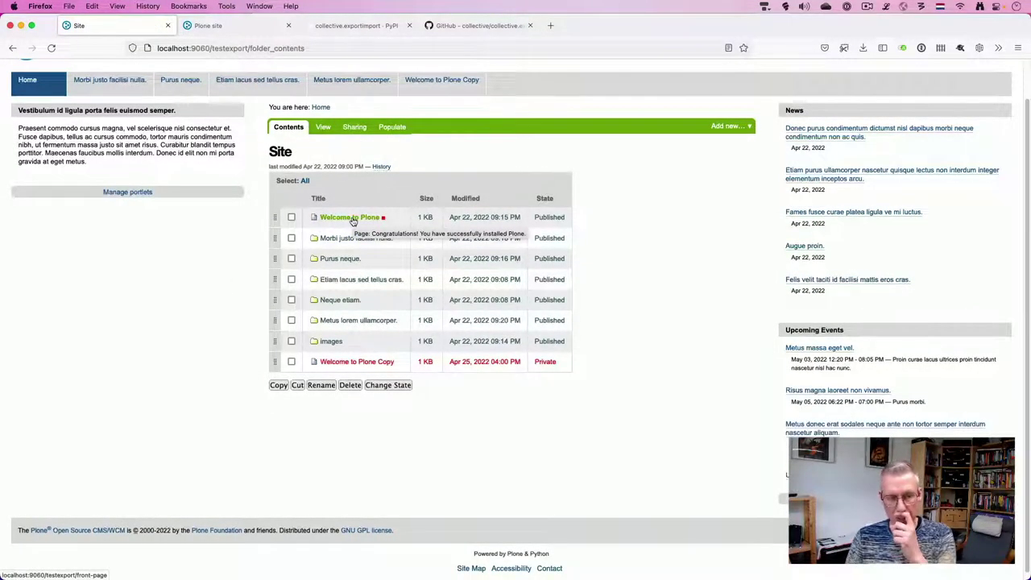
- Return to the new site's edit form, look over the text and cancel the edit
click(206, 25)
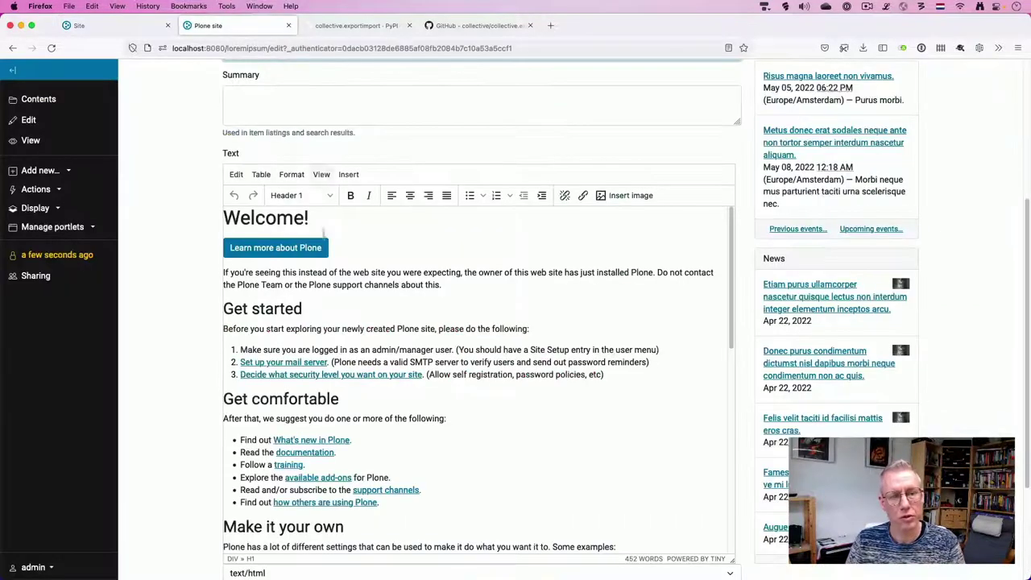
scroll(179, 245, down, 5)
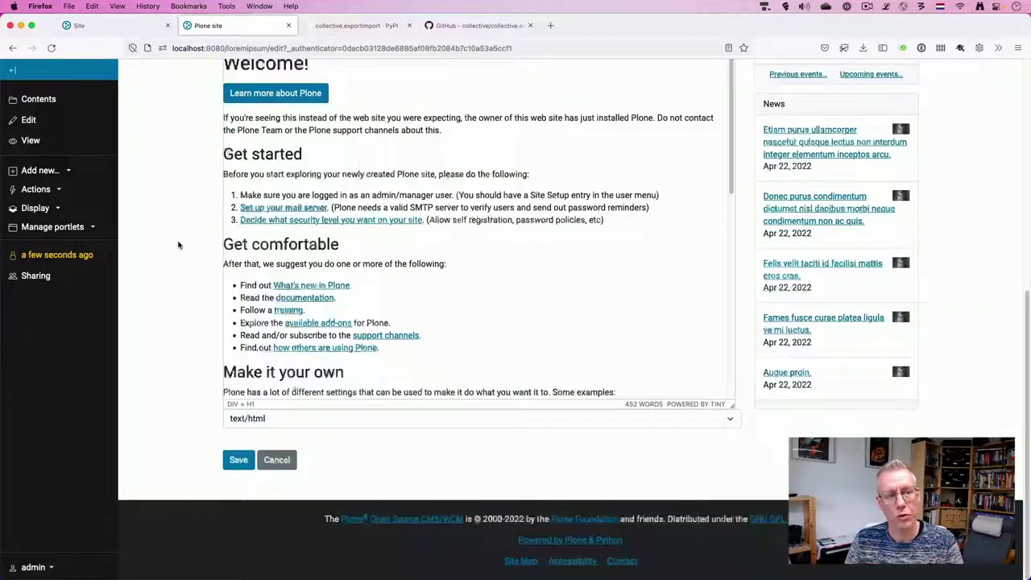
click(274, 459)
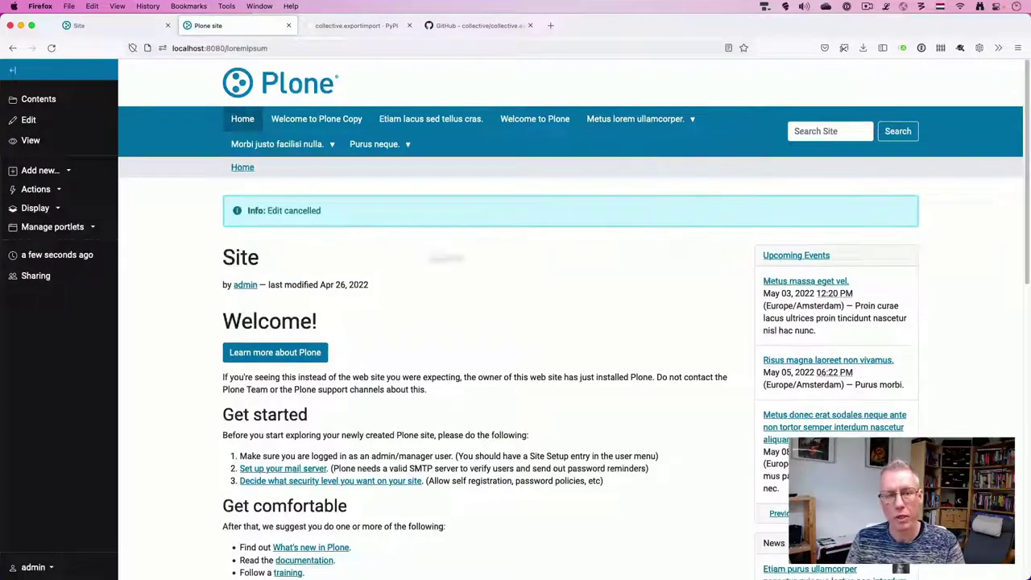
click(282, 49)
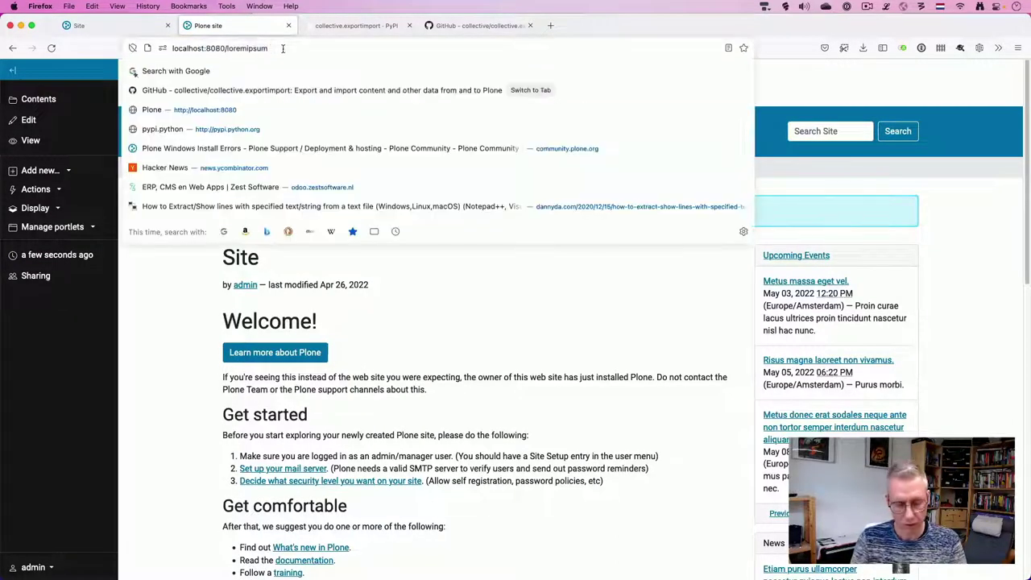
text(/@@imp)
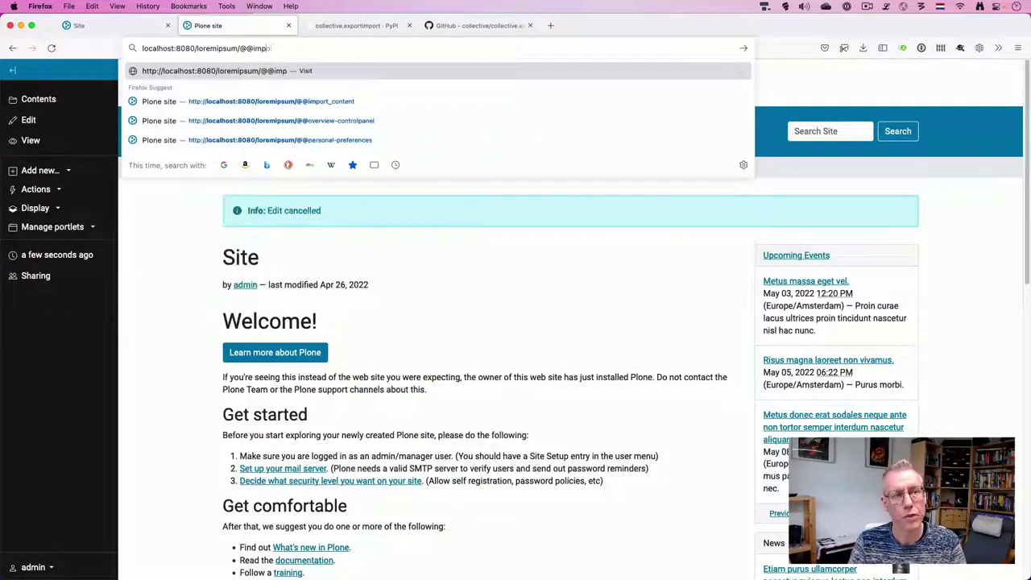
text(ort_content)
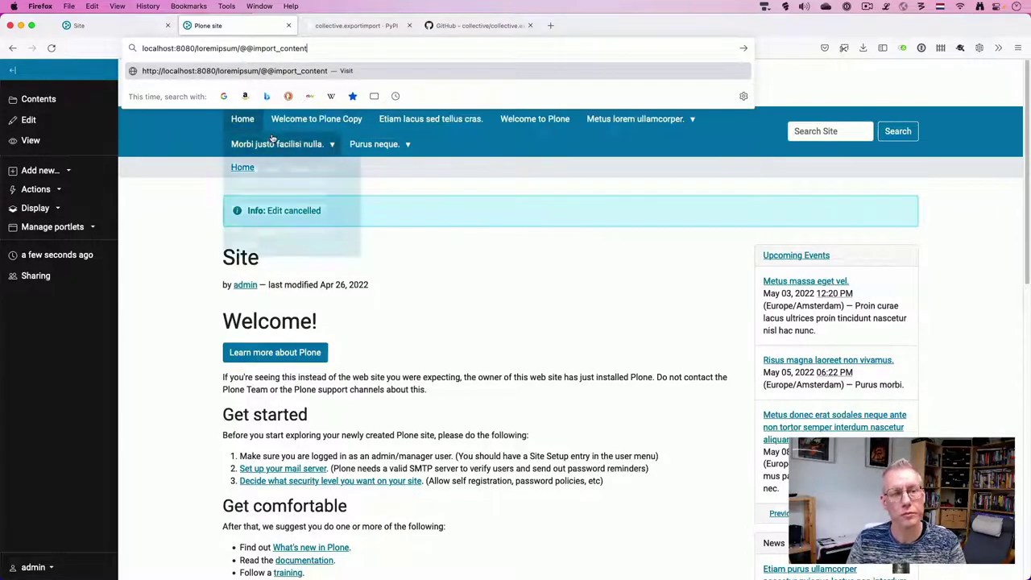
key(Return)
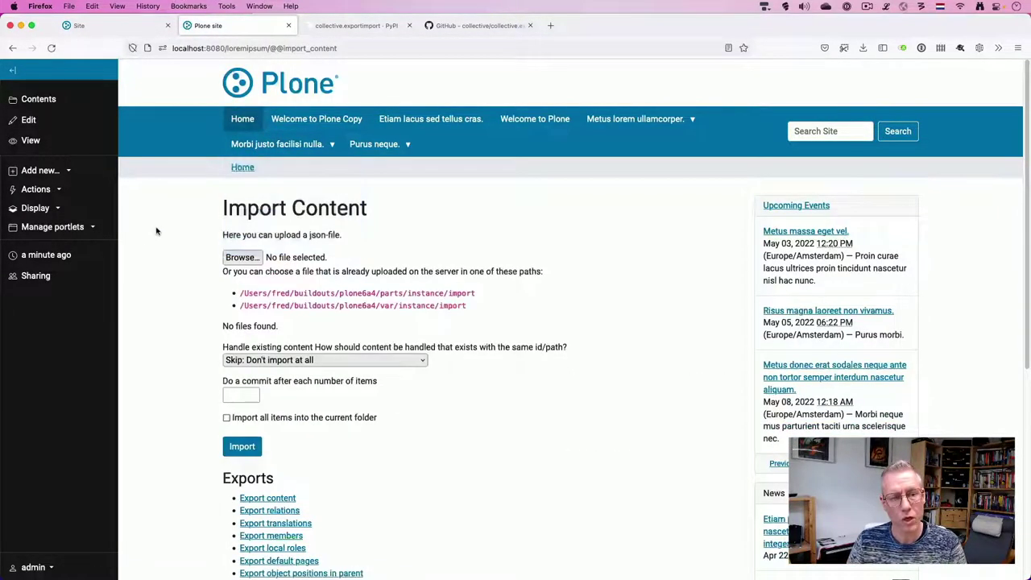
scroll(156, 231, down, 8)
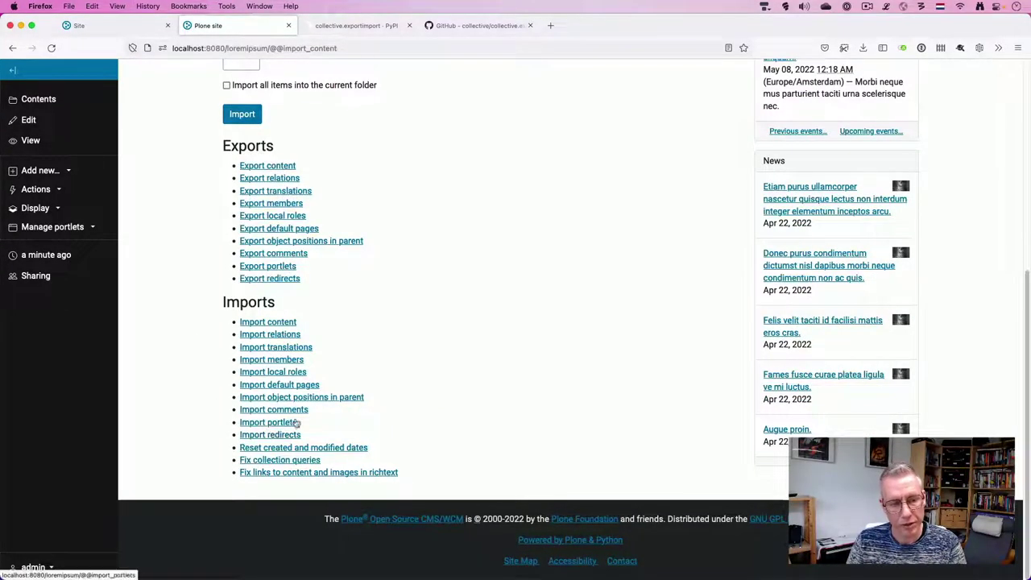
click(280, 384)
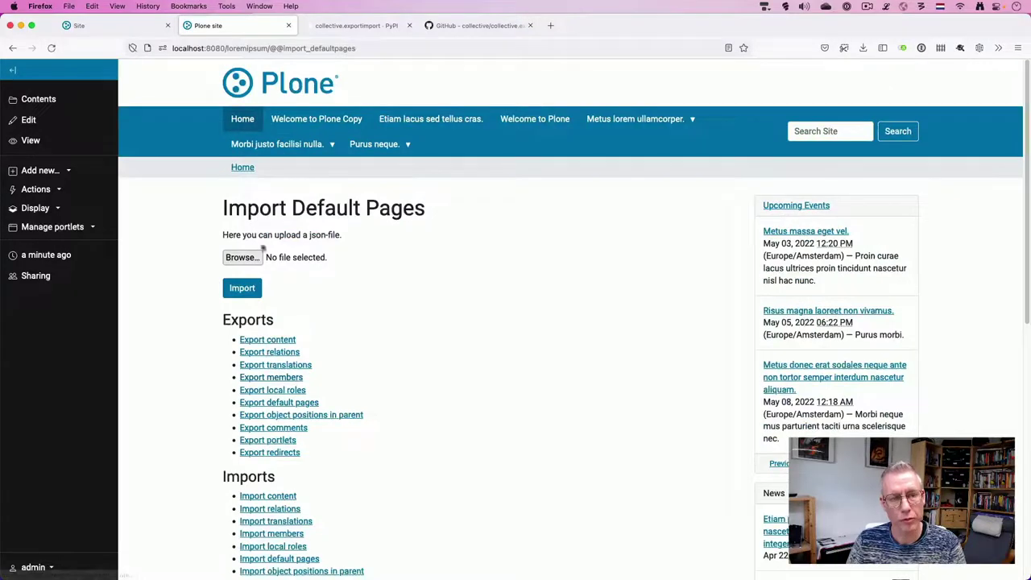
- Import the default pages from defaultpages.json in Downloads
click(242, 258)
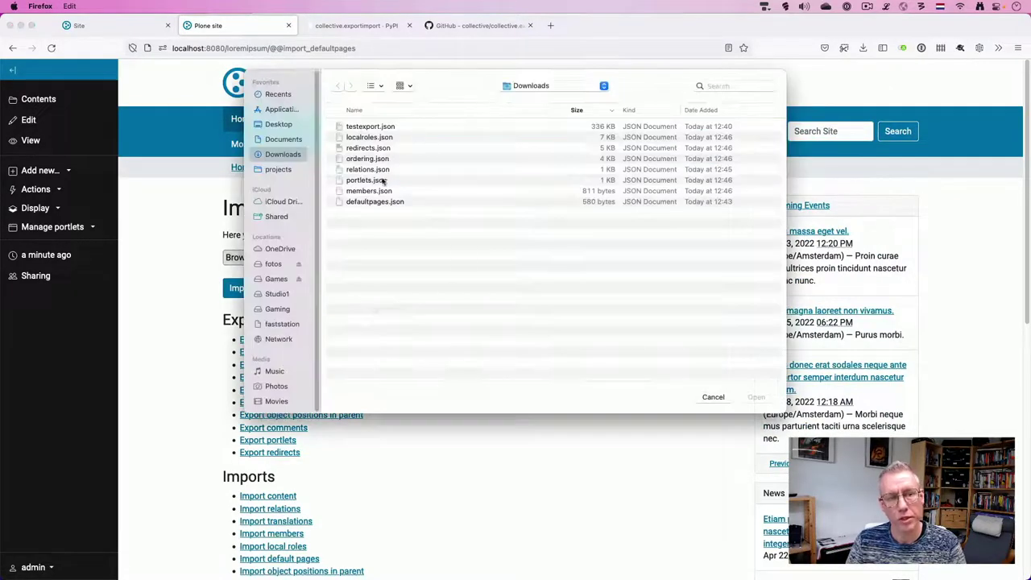
click(384, 202)
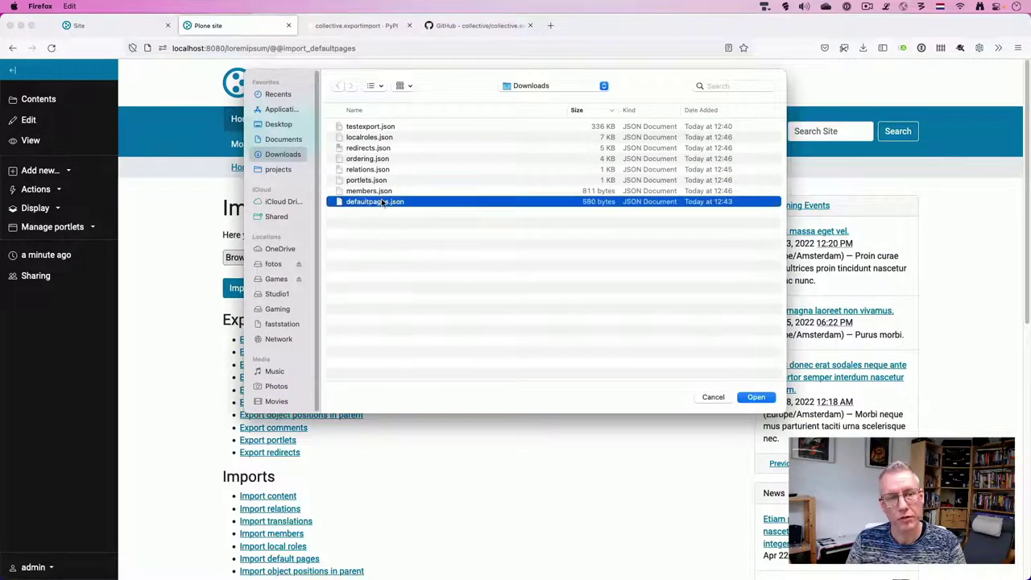
click(756, 397)
scroll(479, 315, down, 3)
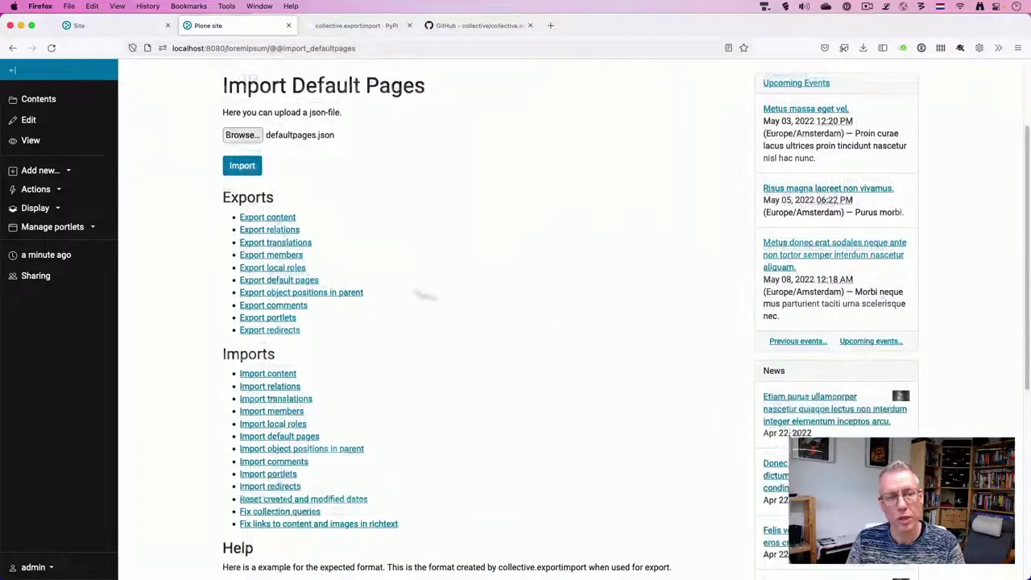
click(249, 166)
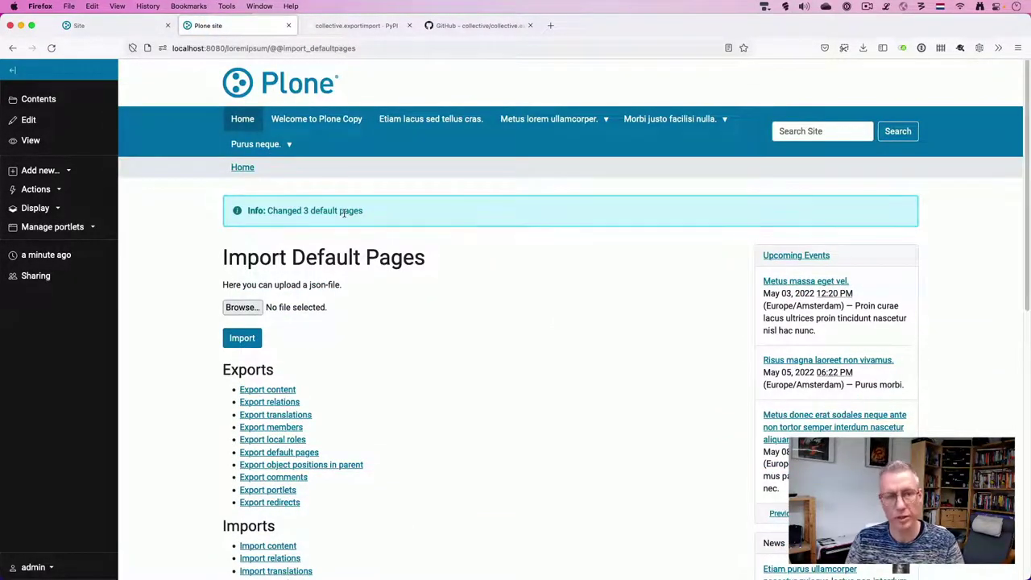
- Examine the new site's home page and check which item is set as its display
click(303, 90)
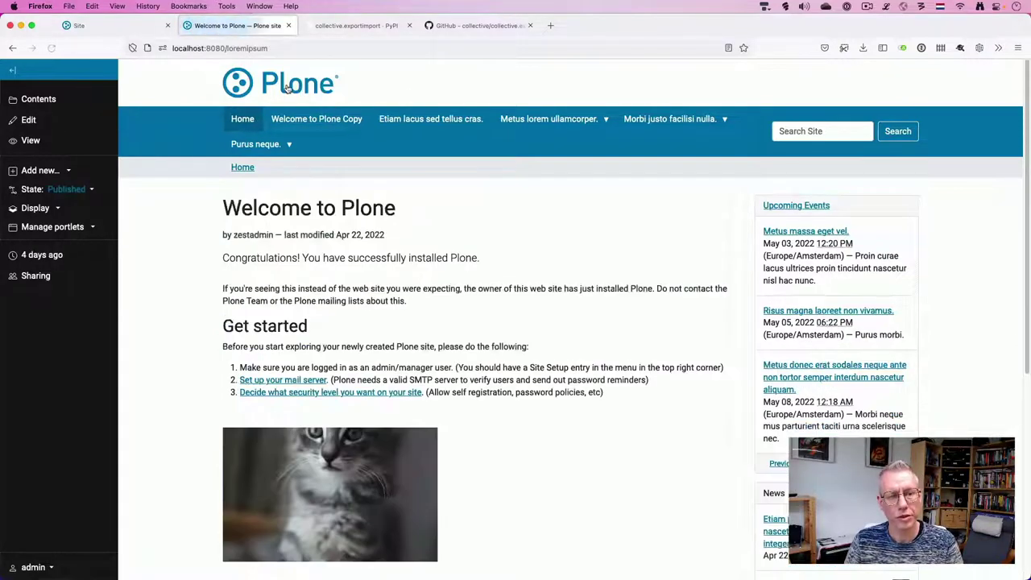
scroll(397, 221, down, 3)
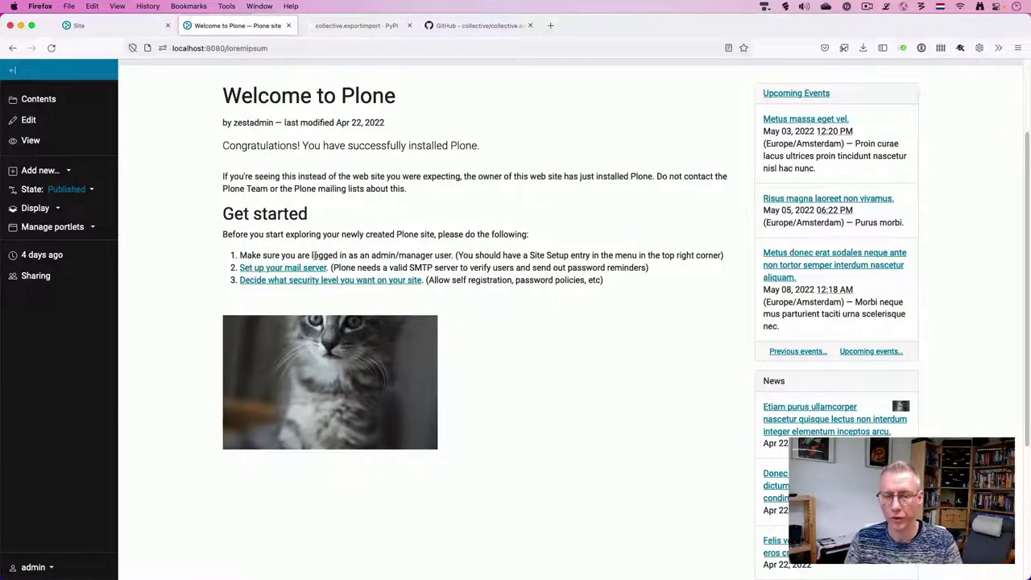
click(34, 208)
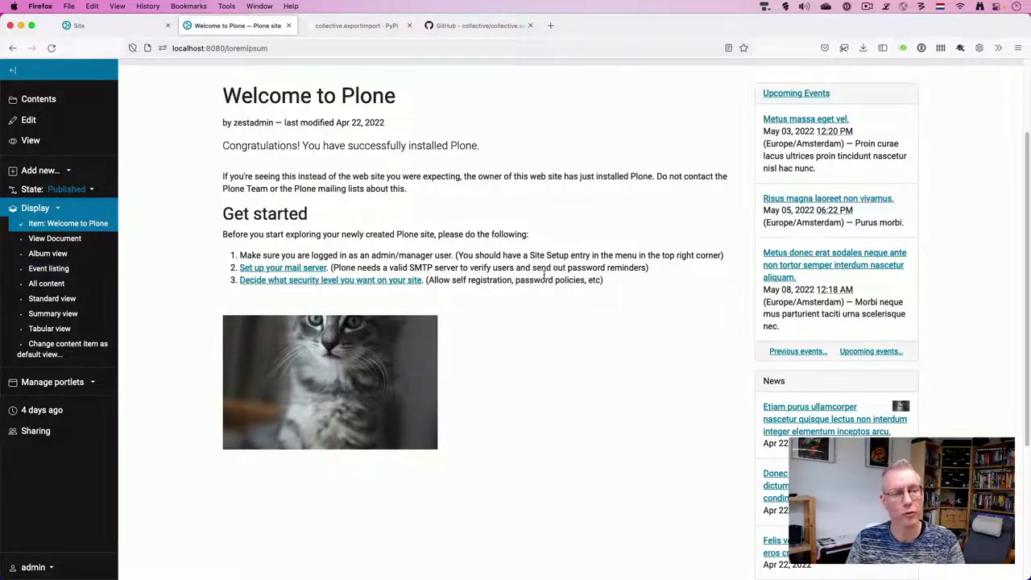
scroll(552, 331, up, 3)
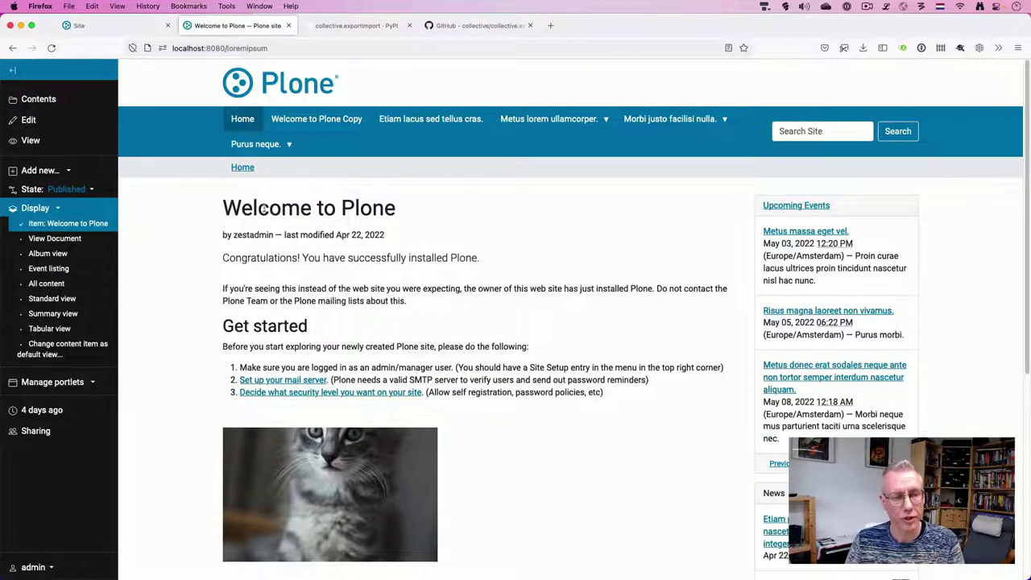
drag(251, 208, 289, 207)
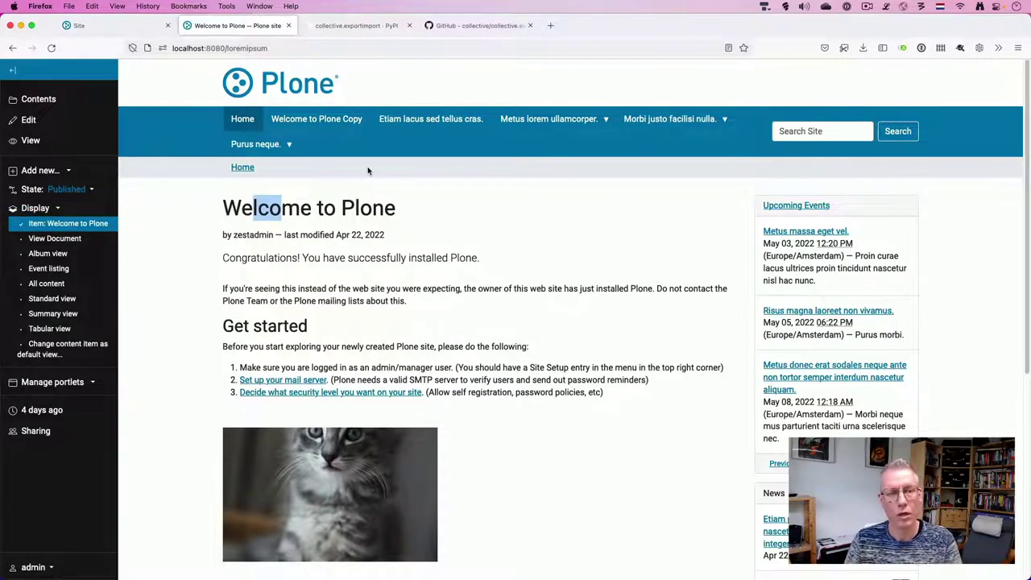
click(284, 48)
text(/)
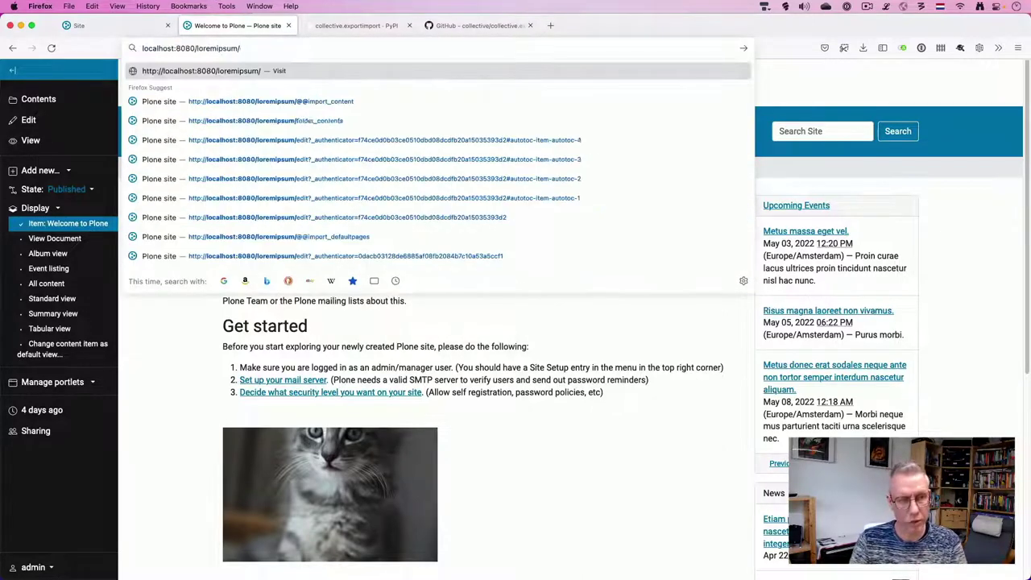
text(@@import_content)
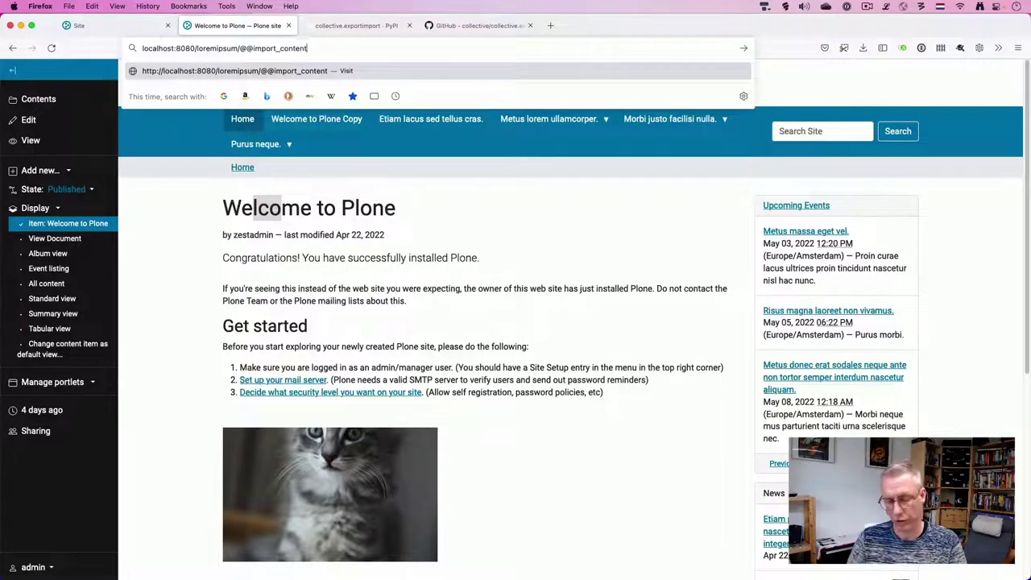
key(Return)
scroll(323, 274, down, 5)
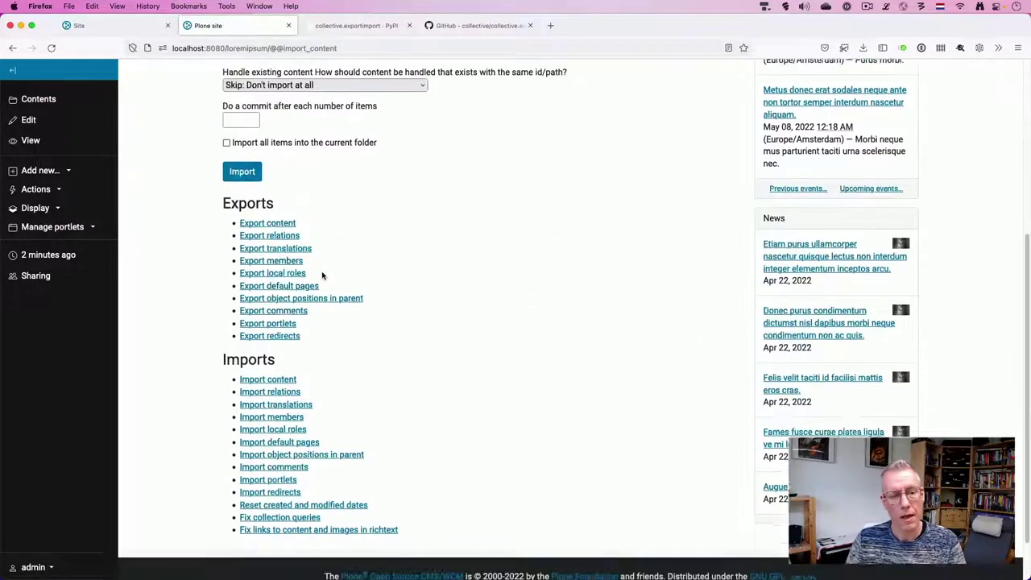
scroll(322, 275, down, 2)
- View defaultpages.json in Visual Studio Code, switch back to Firefox and open the relations import form
key(super+Tab)
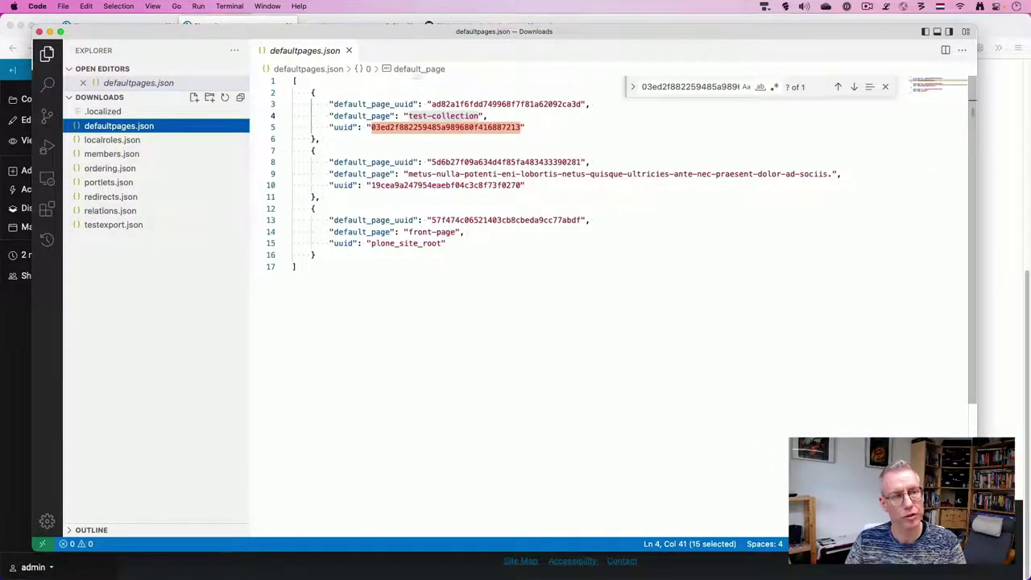
drag(406, 32, 389, 74)
click(387, 63)
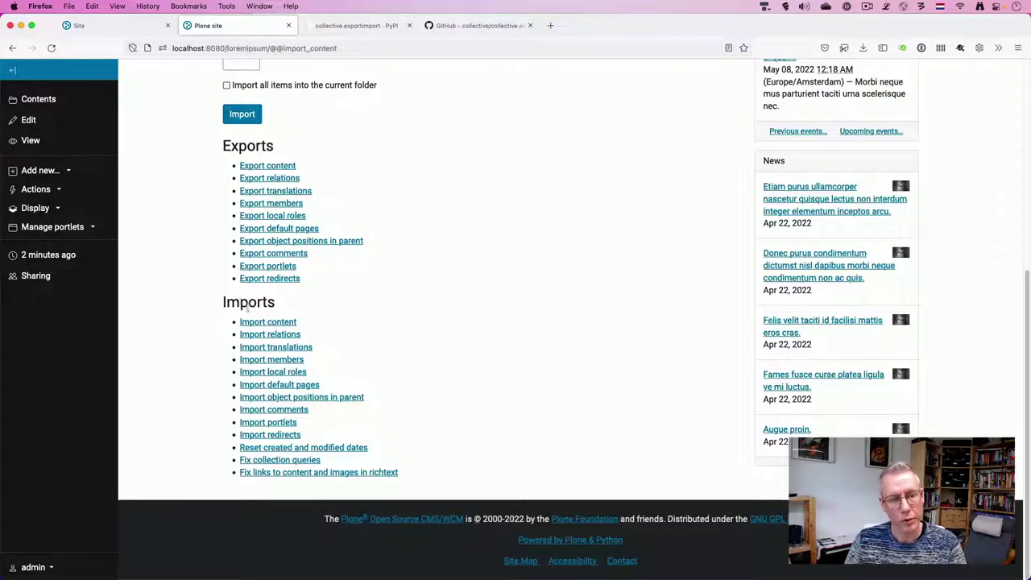
click(279, 338)
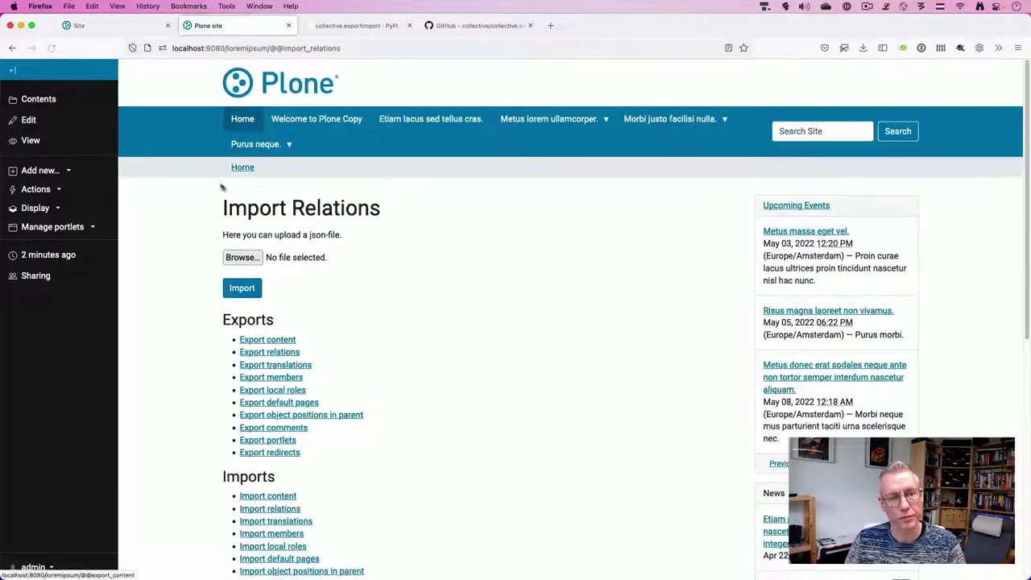
- Import the relations from relations.json in Downloads
click(239, 256)
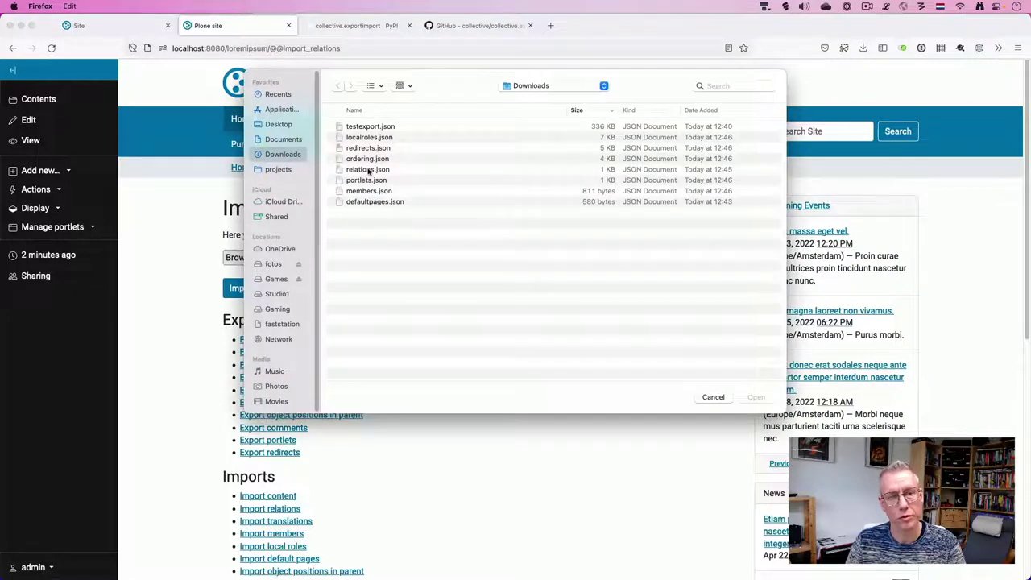
click(369, 169)
click(755, 397)
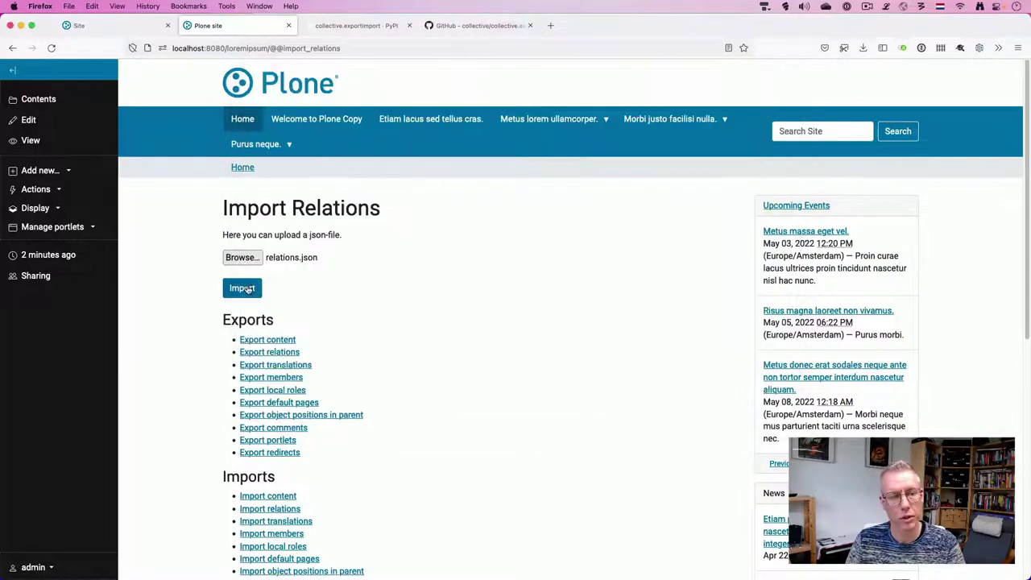
click(244, 288)
- Open the import form for members, groups and their roles and look over its links
scroll(379, 290, down, 2)
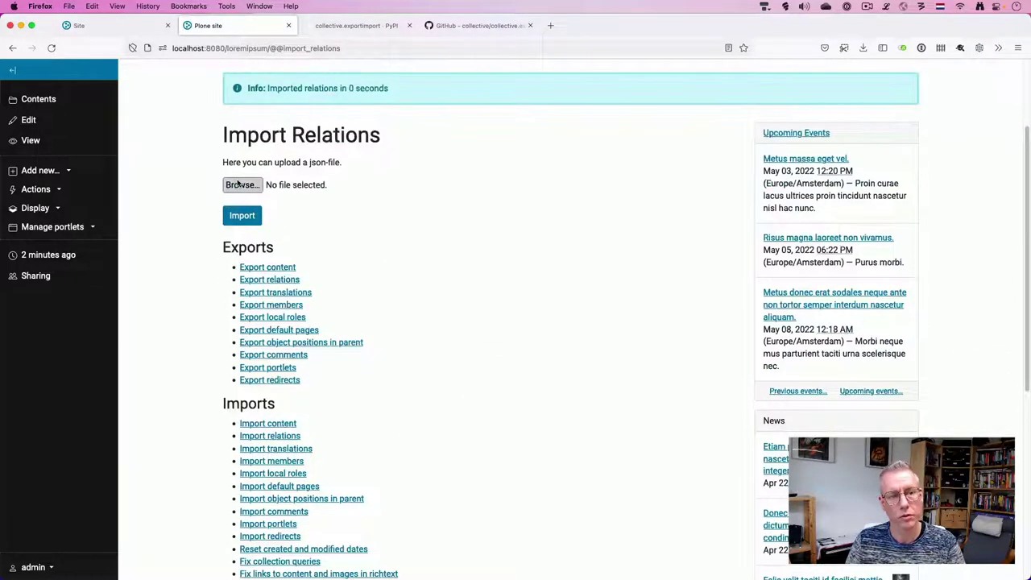
scroll(329, 279, down, 4)
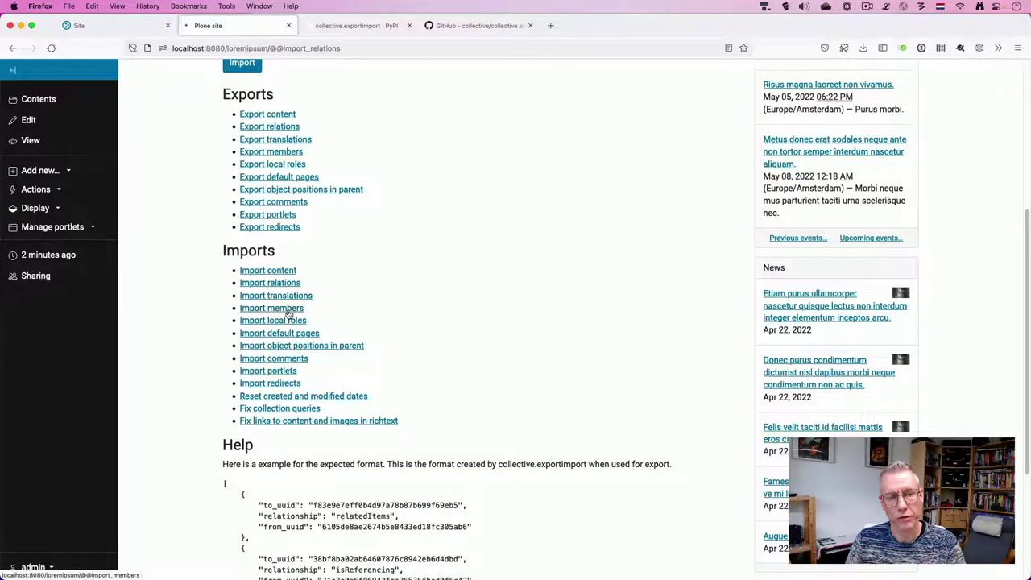
click(289, 309)
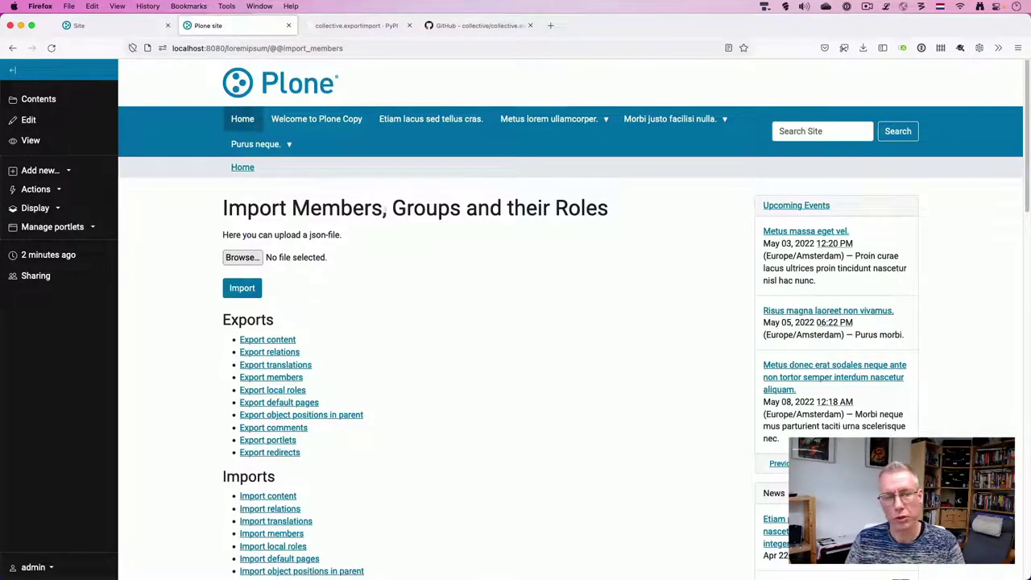
scroll(384, 330, down, 6)
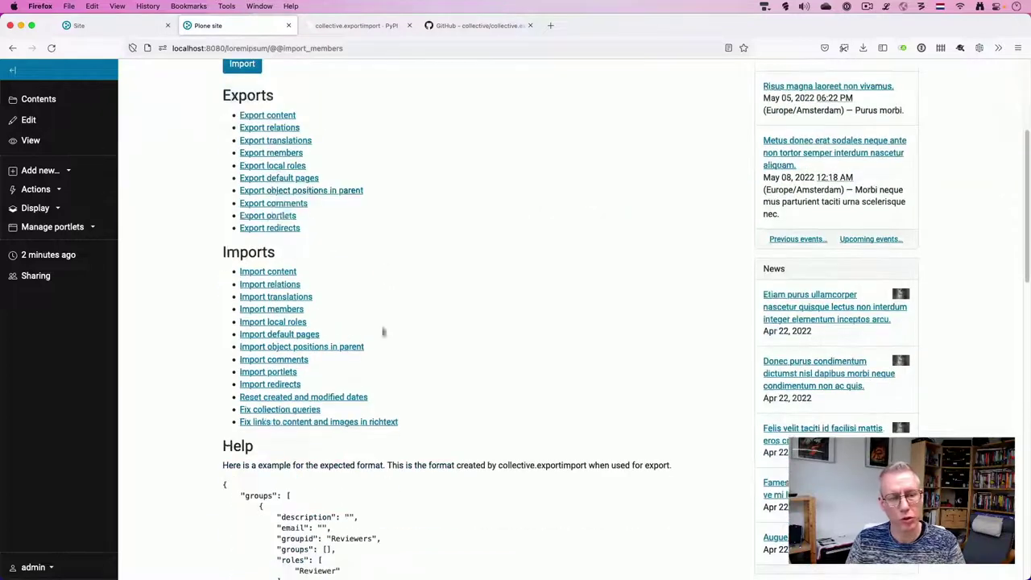
- Open the local roles import form and import localroles.json from Downloads
click(278, 322)
scroll(201, 277, down, 2)
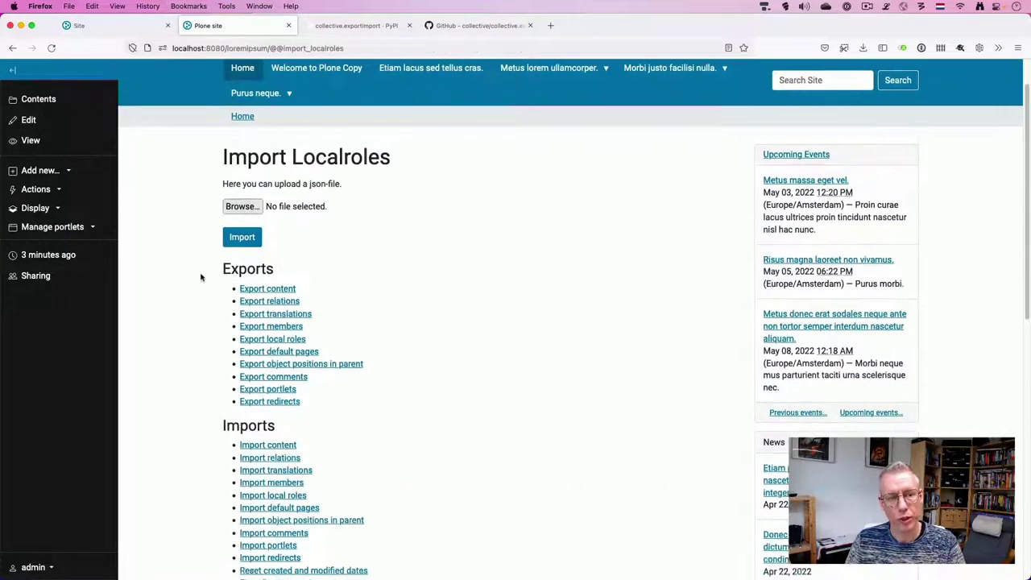
click(242, 207)
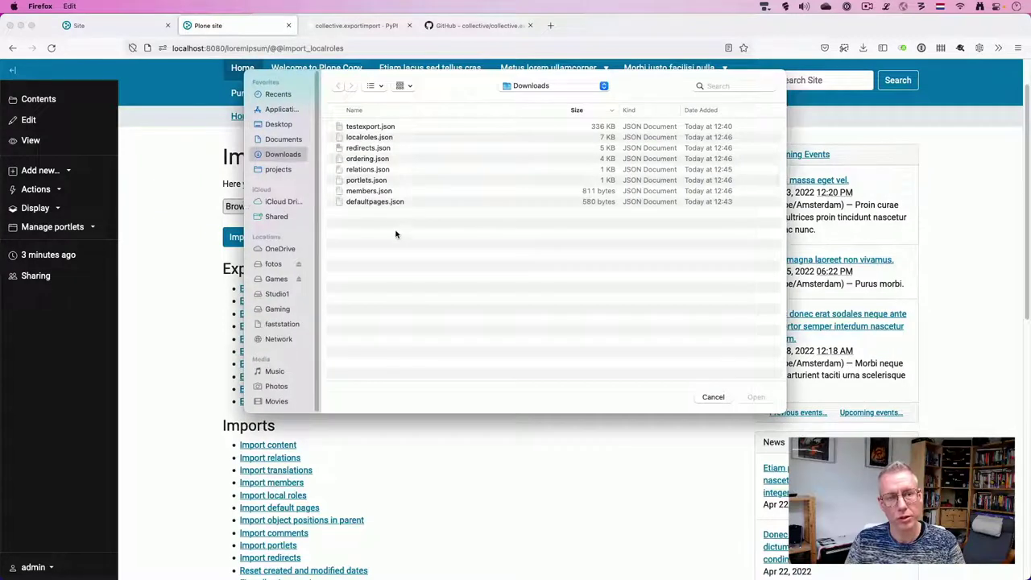
click(369, 191)
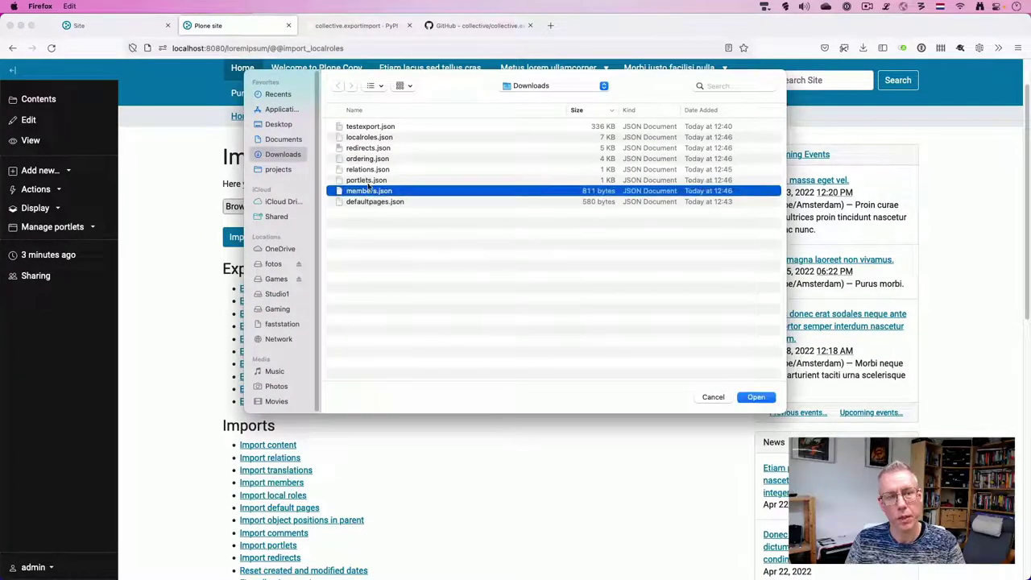
click(369, 137)
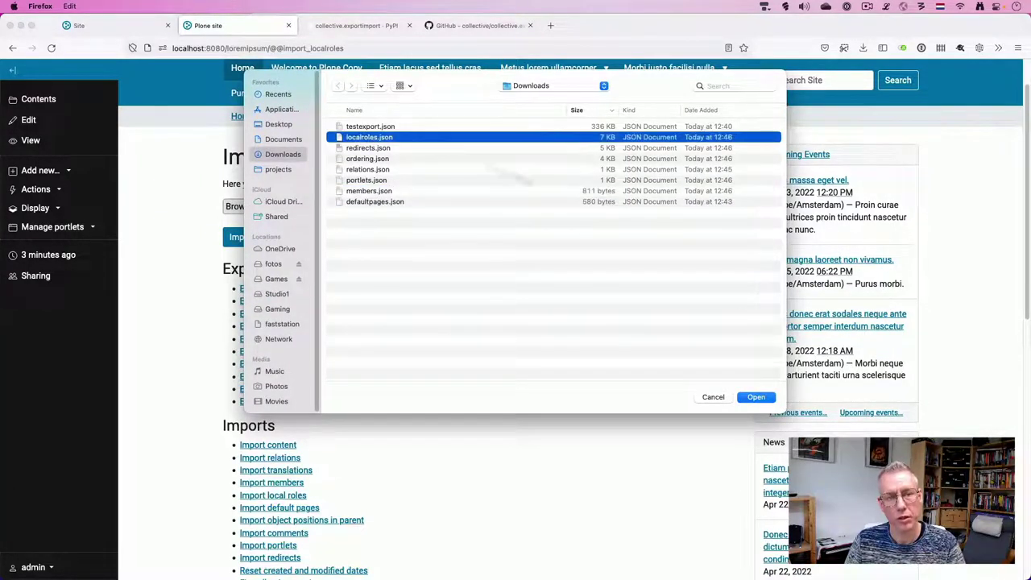
click(755, 397)
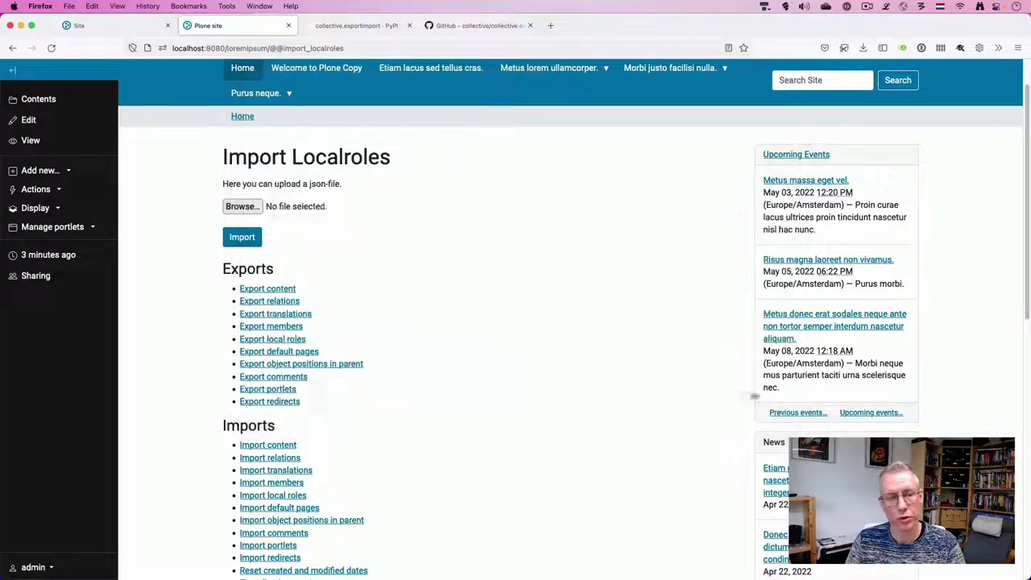
click(242, 237)
- Open the import form for object positions in parent
scroll(216, 268, down, 5)
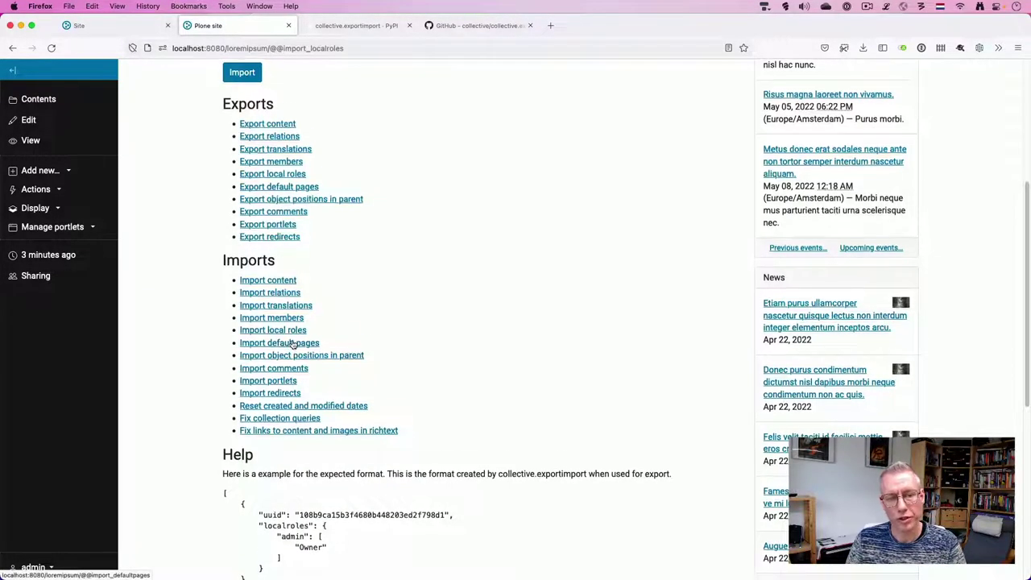
scroll(322, 342, down, 1)
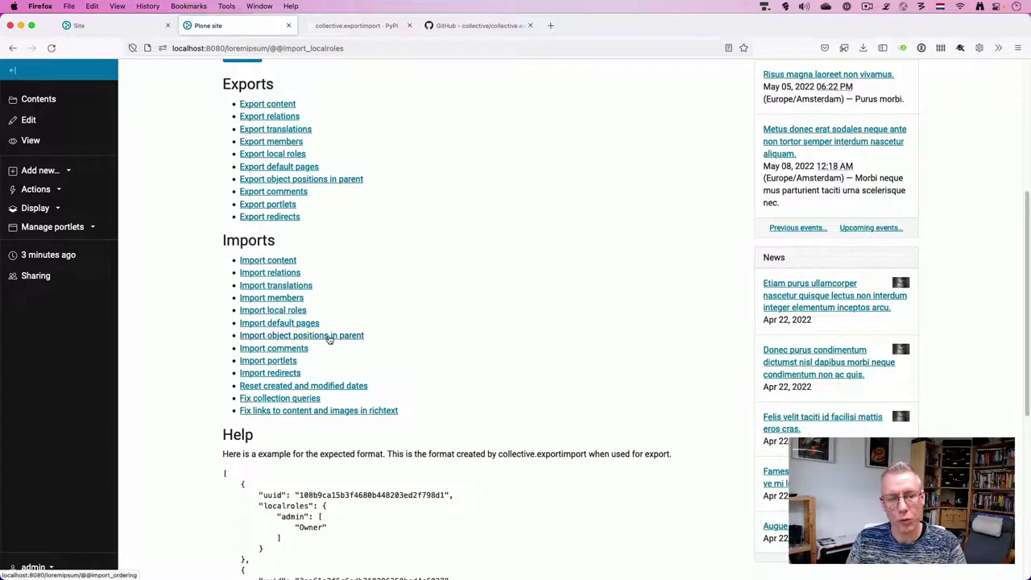
click(330, 339)
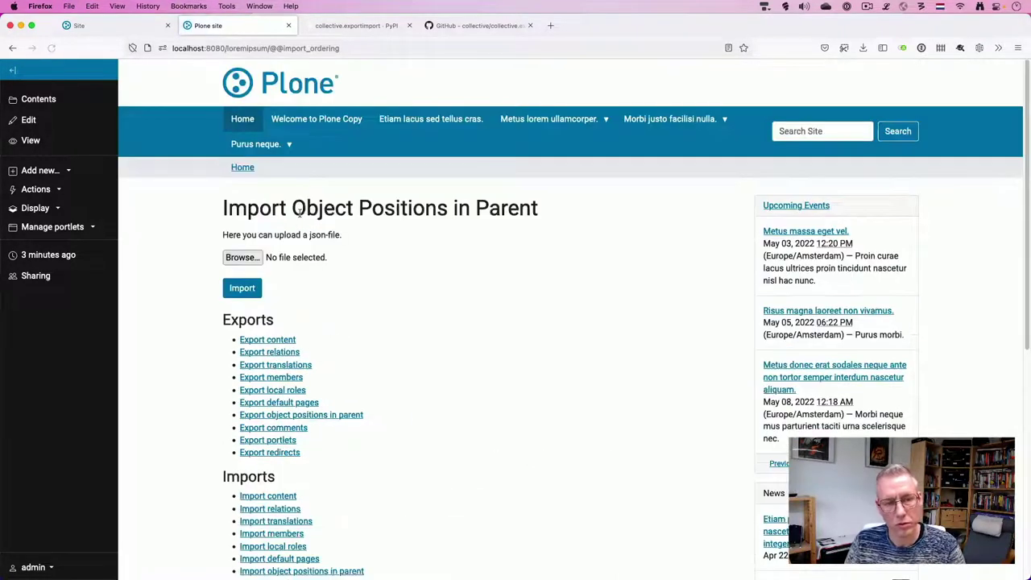
- Compare the item order in the old site's contents listing with the new site's contents listing
click(131, 27)
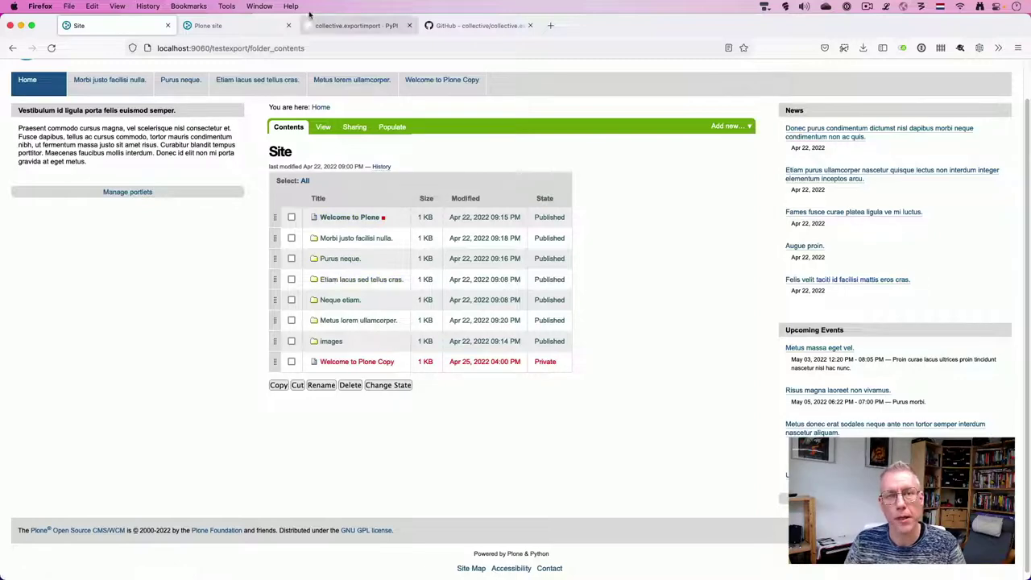
click(201, 26)
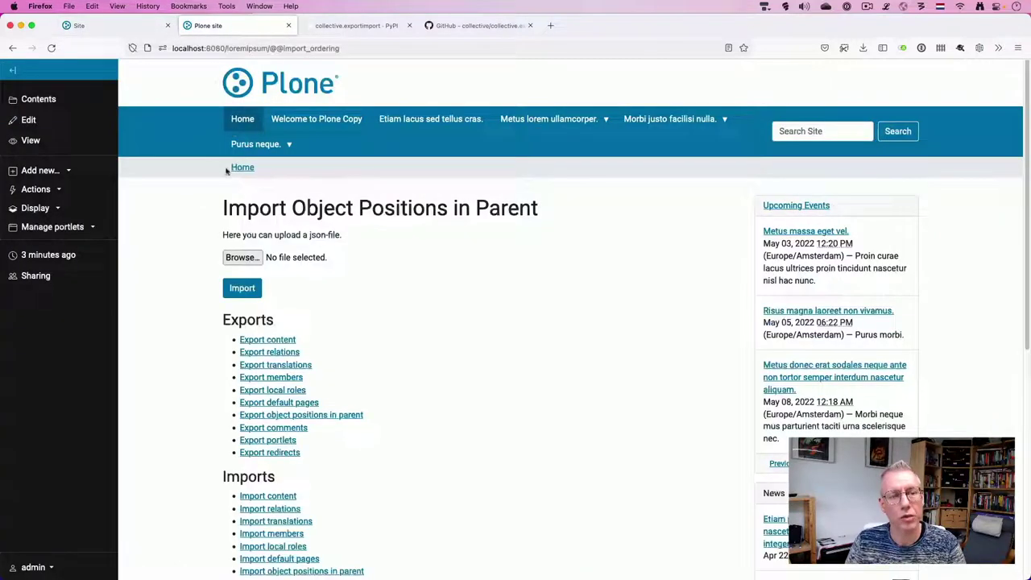
click(35, 101)
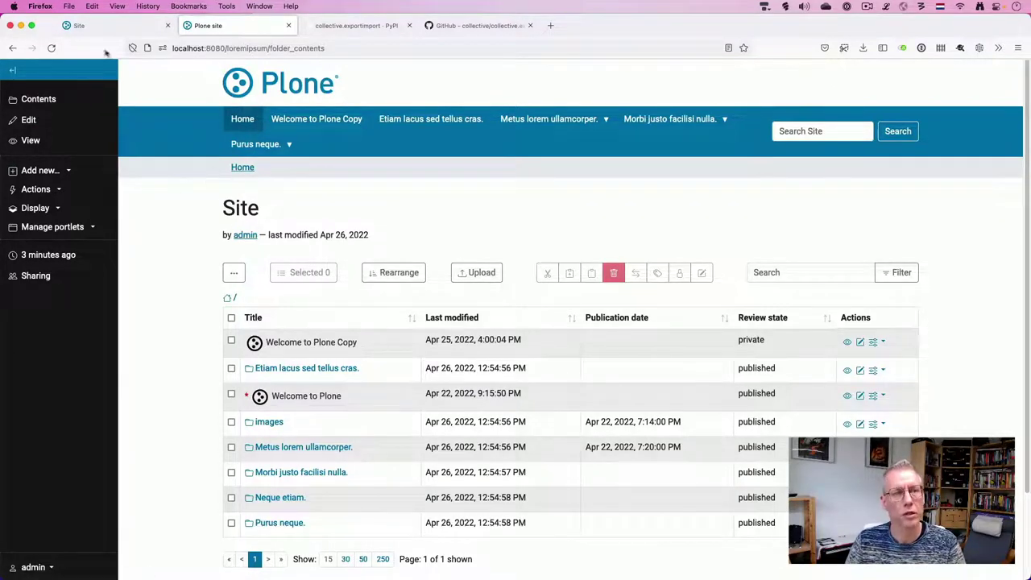
click(15, 46)
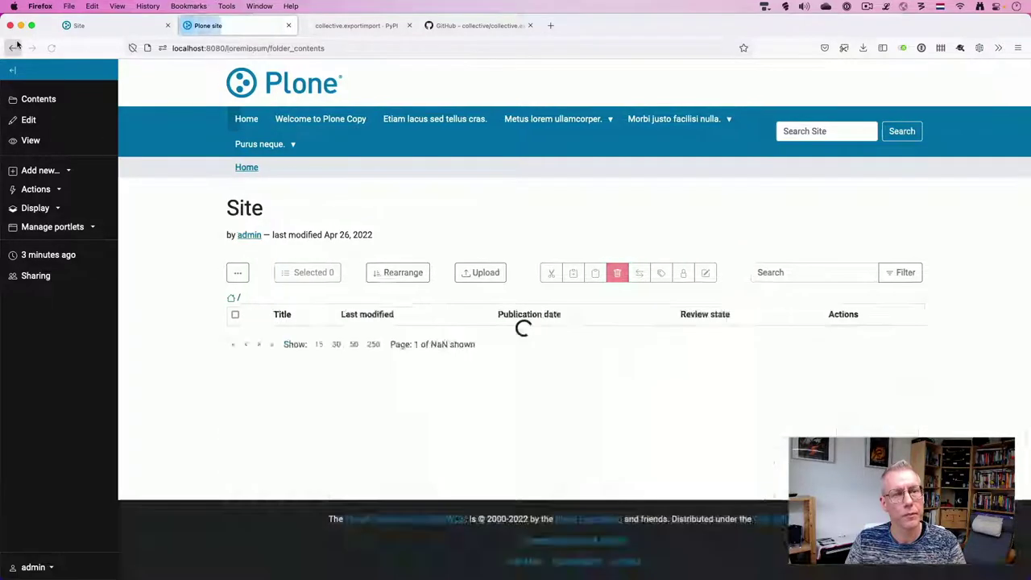
double_click(302, 48)
text(@@import_content)
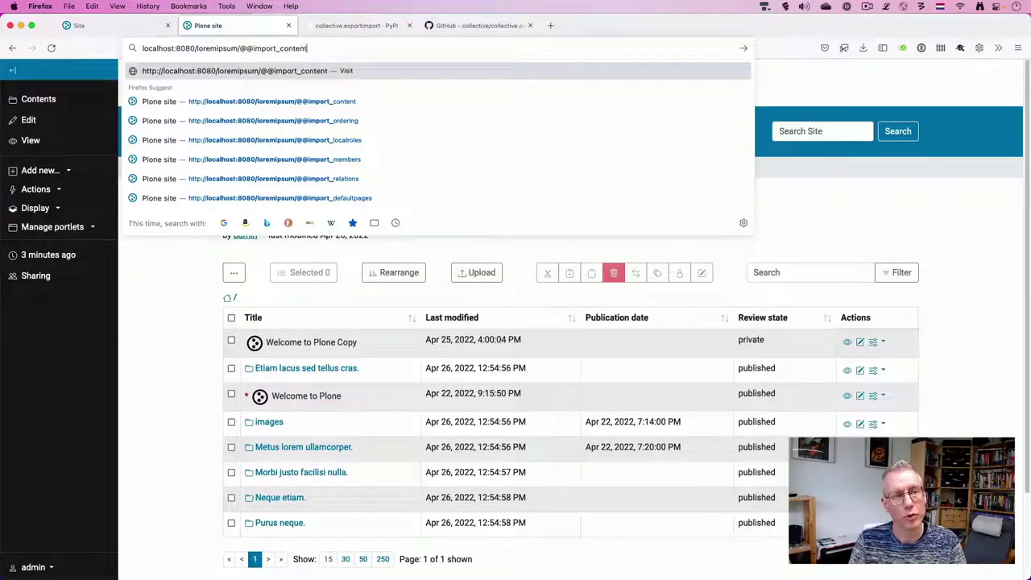
key(Return)
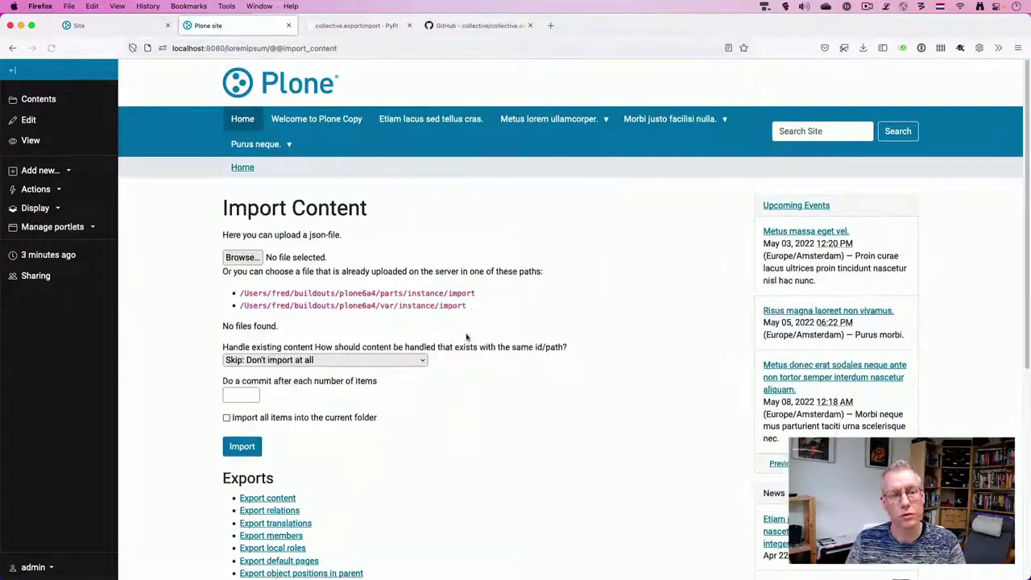
scroll(426, 346, down, 5)
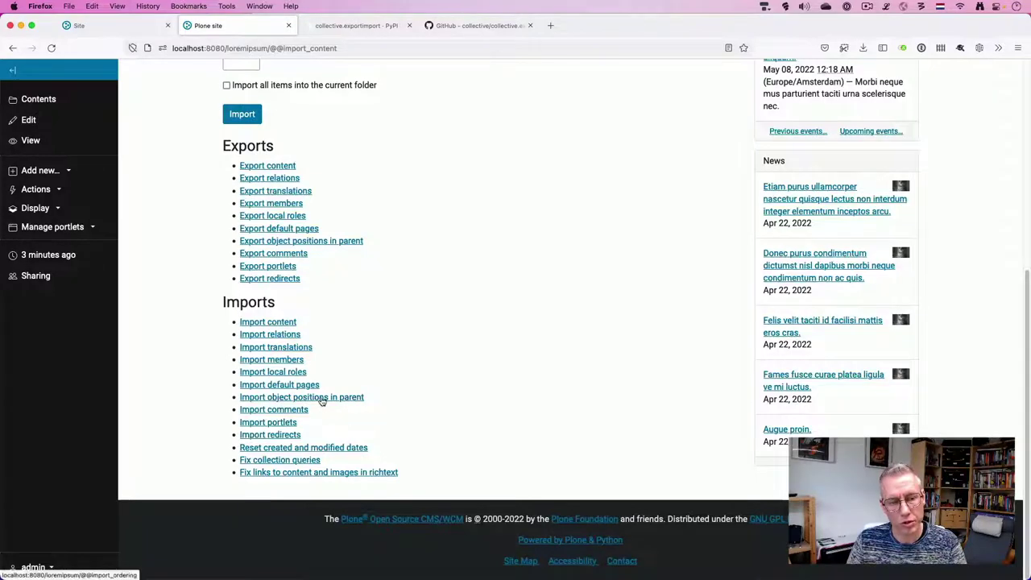
- Import the object positions in parent from ordering.json in Downloads
click(322, 397)
click(240, 260)
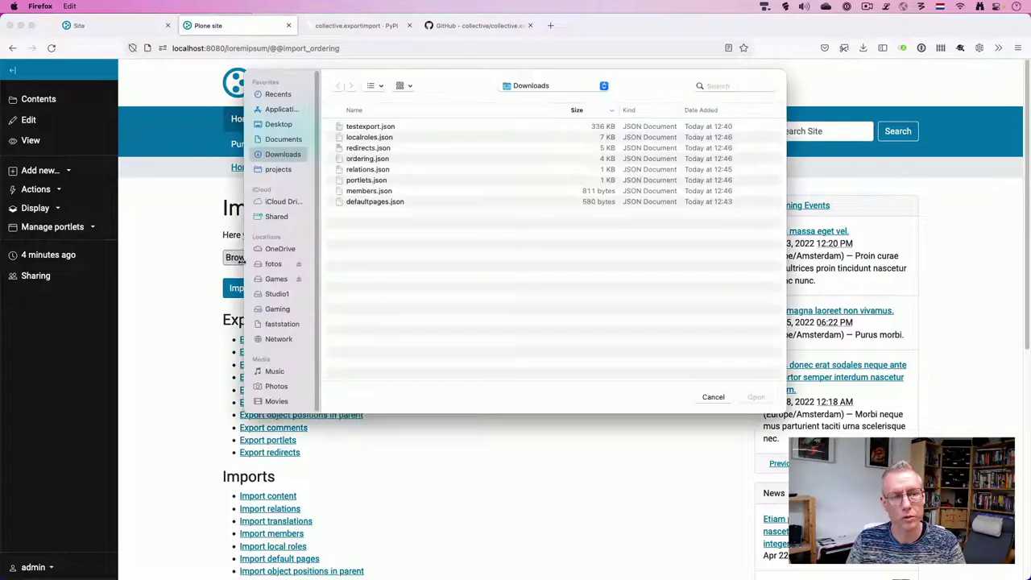
click(375, 159)
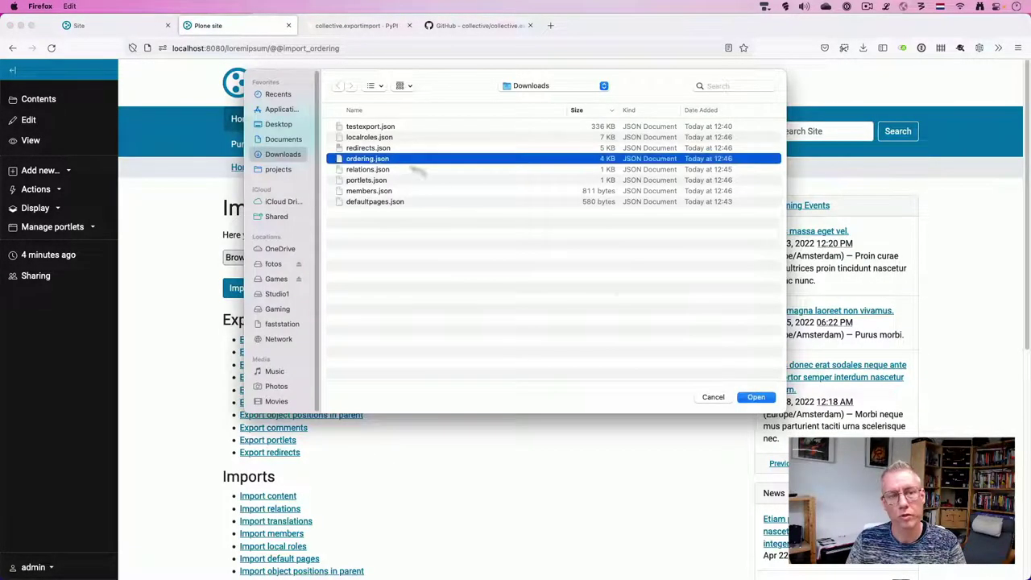
click(756, 397)
click(249, 289)
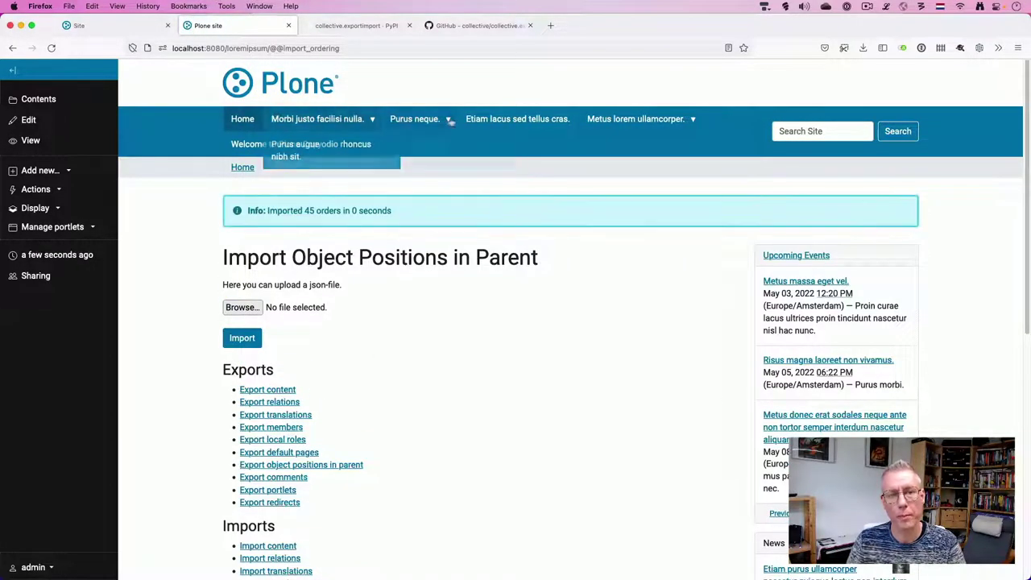
- Check the new site's navigation and contents listing against the item order and modification dates on the old site
mouse_move(624, 118)
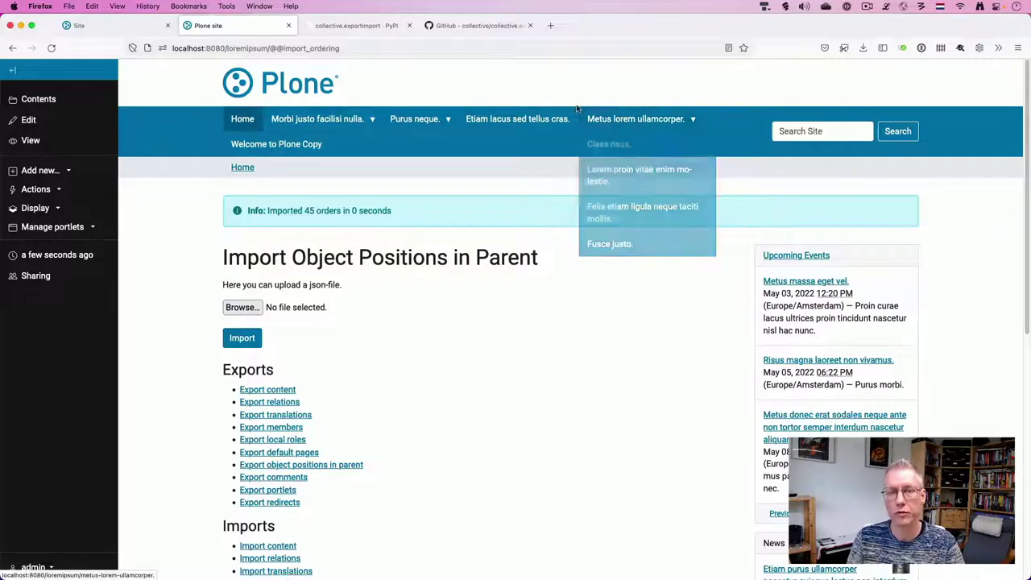
click(39, 99)
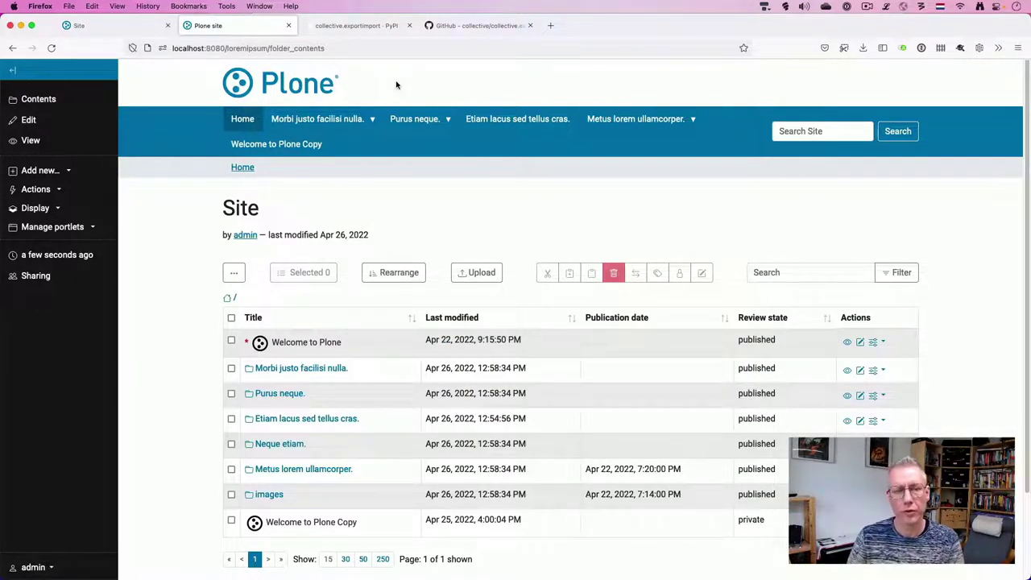
click(116, 24)
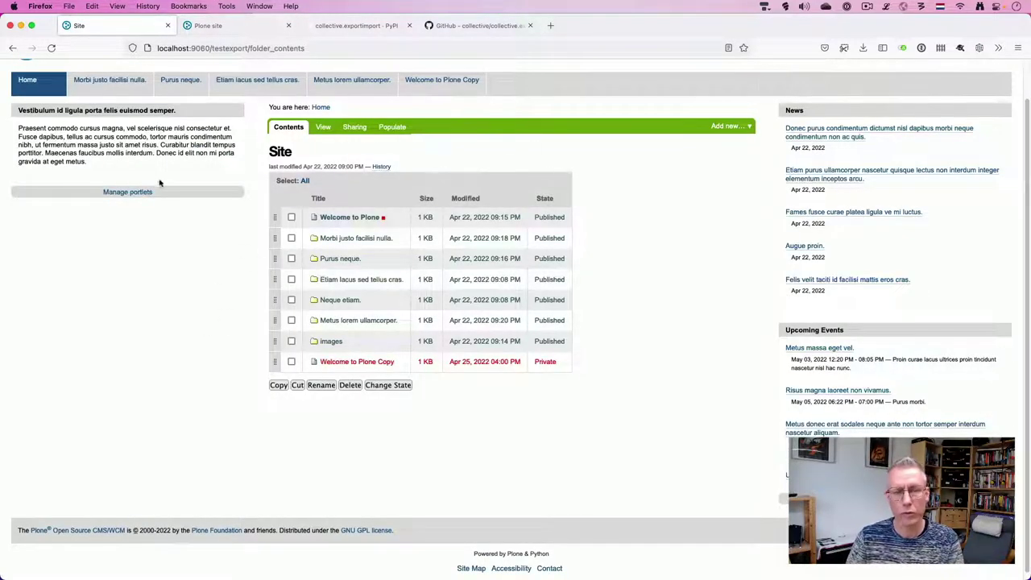
click(208, 25)
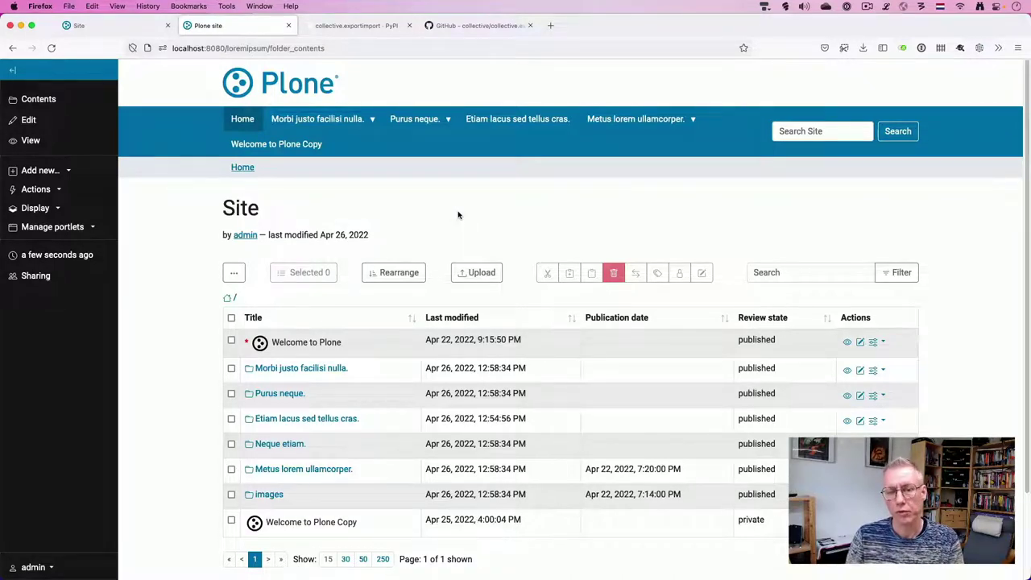
click(99, 26)
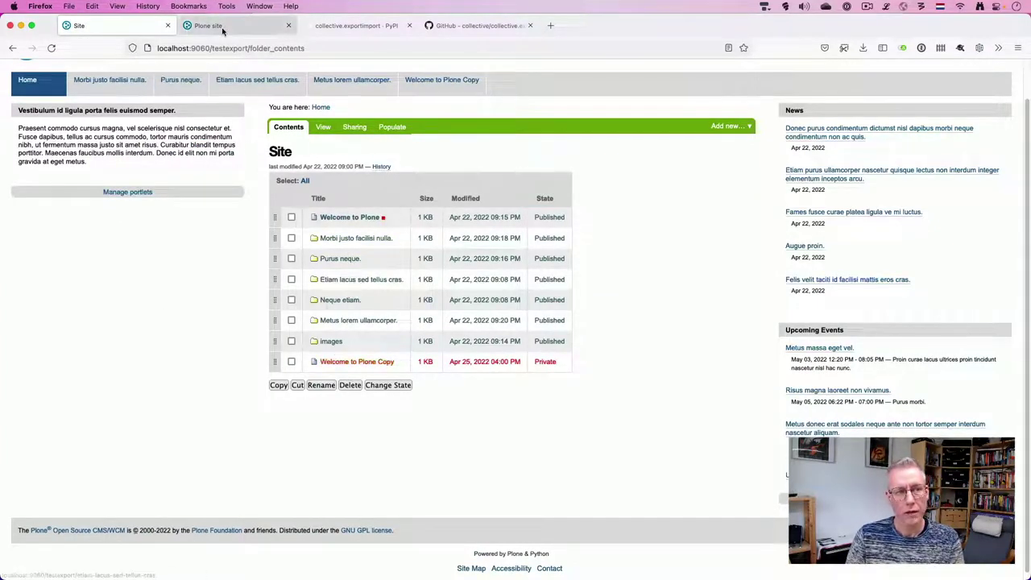
click(195, 24)
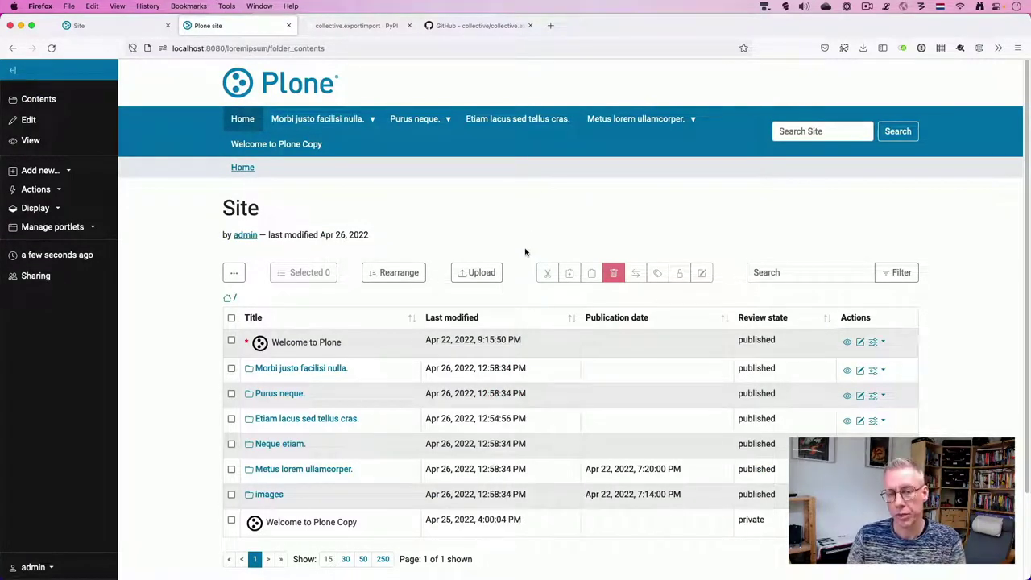
click(88, 25)
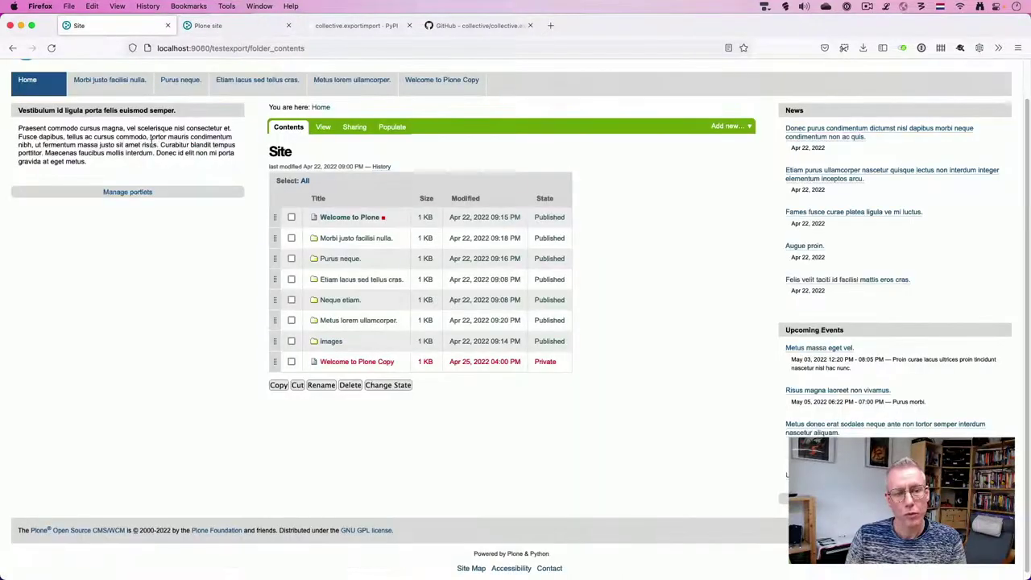
double_click(251, 49)
text(@)
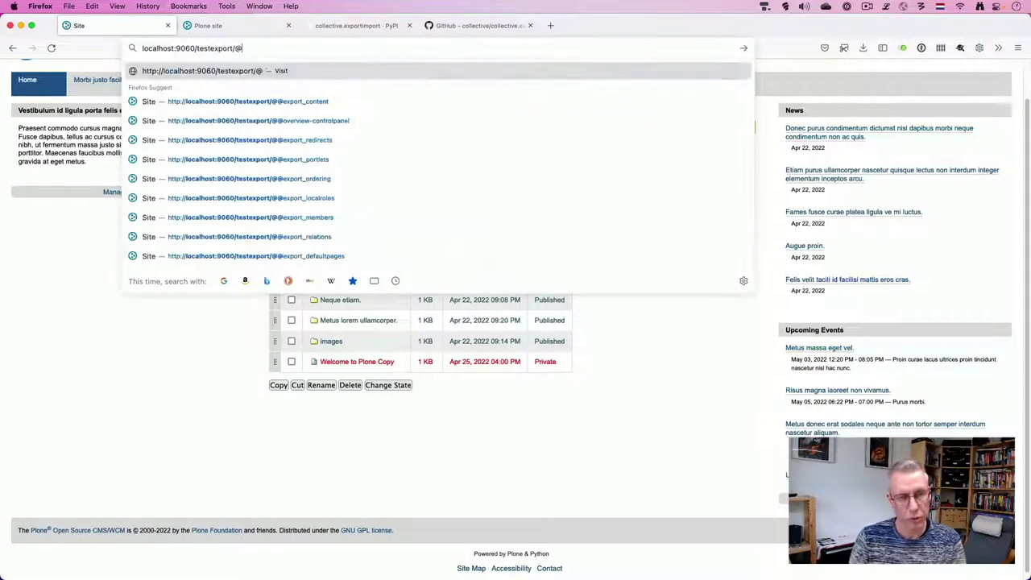
text(@export_content)
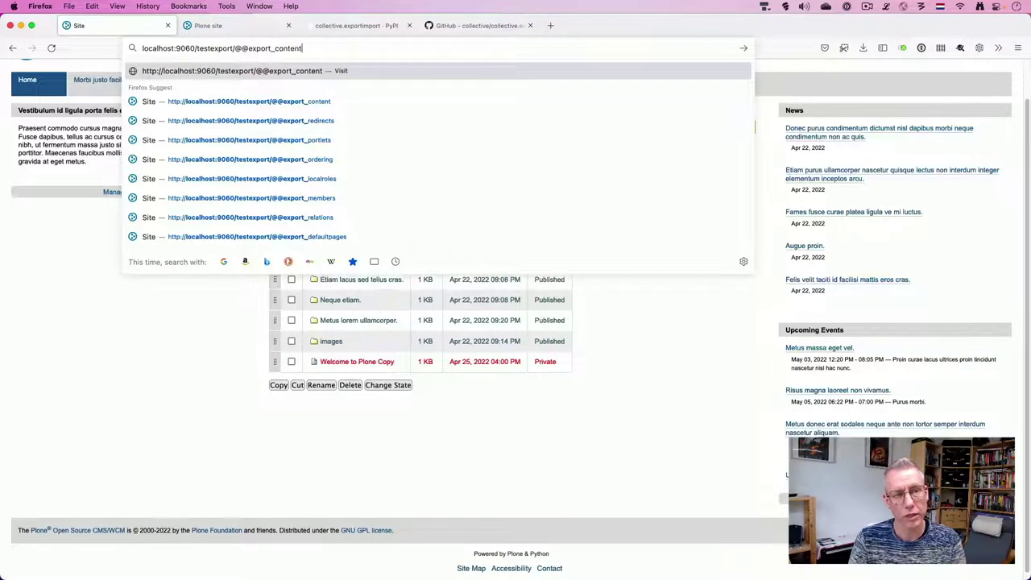
key(Return)
scroll(201, 362, down, 3)
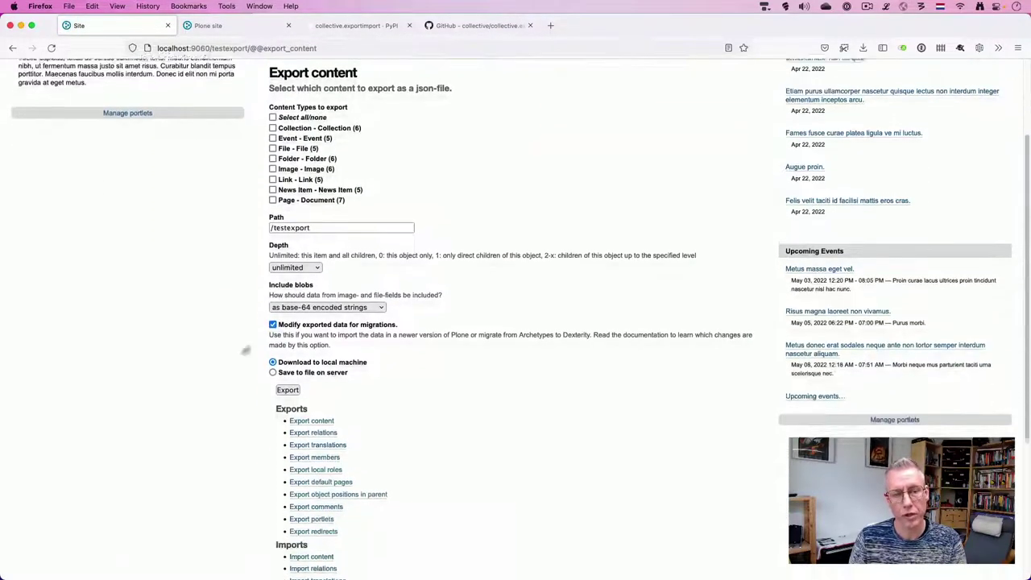
drag(270, 321, 331, 346)
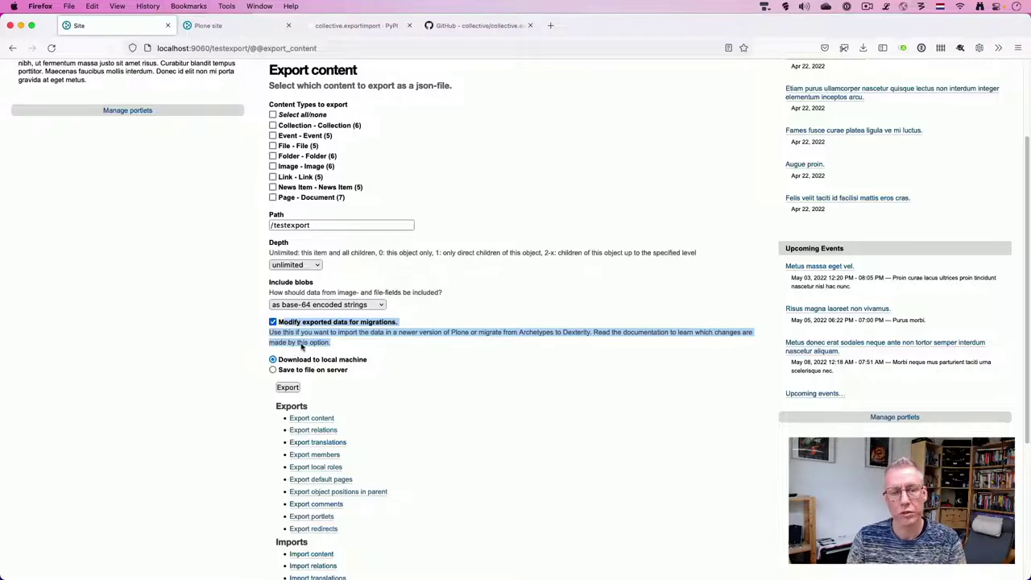
- Check the collective.exportimport page on PyPI and highlight the released version number beside the package name
click(484, 30)
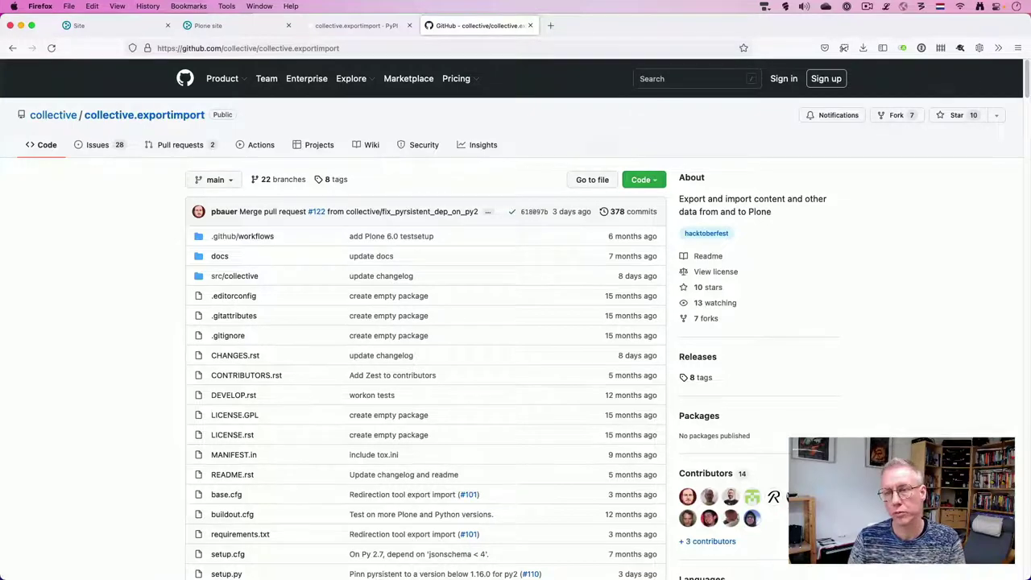
click(359, 26)
drag(1024, 111, 992, 68)
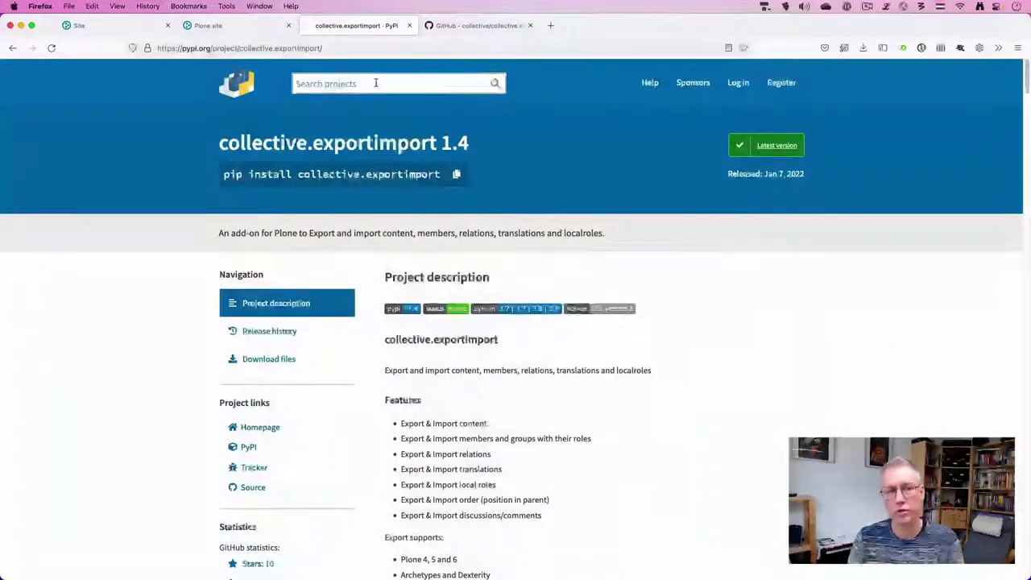
drag(449, 142, 469, 143)
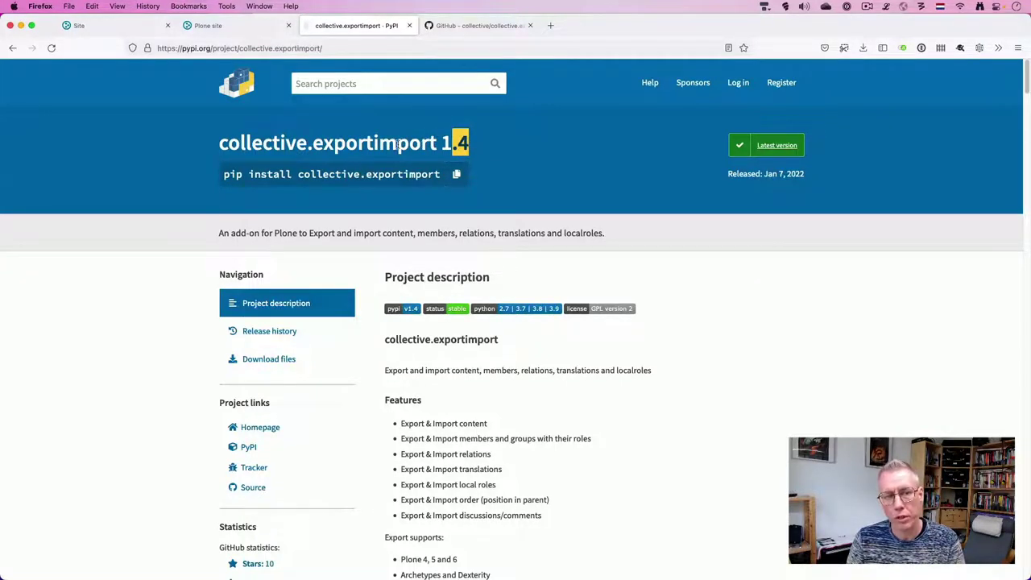
drag(397, 143, 372, 142)
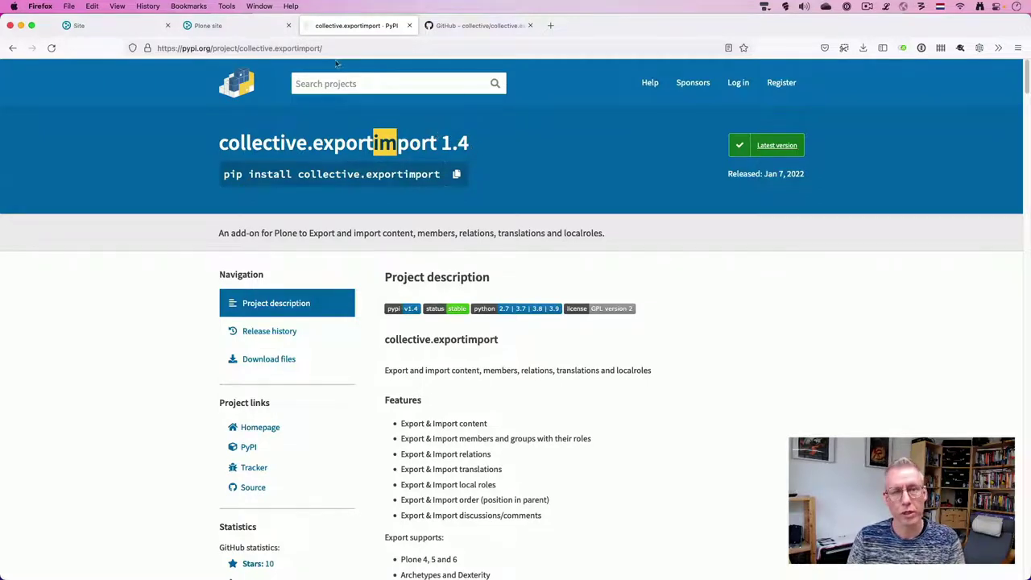
- Find the "Modify exported data for migrations" explanation in the collective.exportimport README on GitHub and highlight the sentence naming that checkbox
click(475, 25)
scroll(516, 322, down, 1)
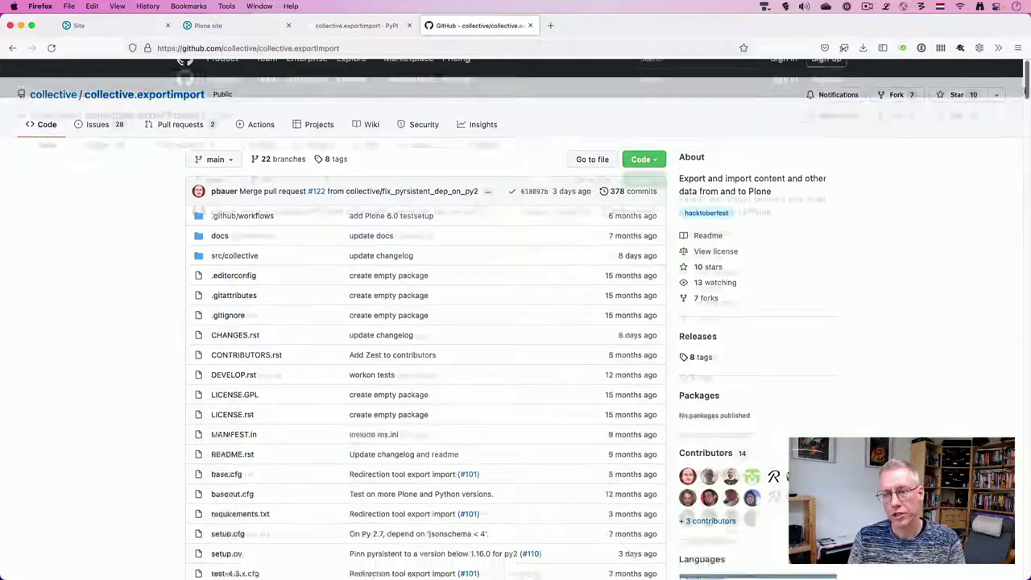
drag(1022, 80, 1004, 327)
scroll(390, 211, up, 2)
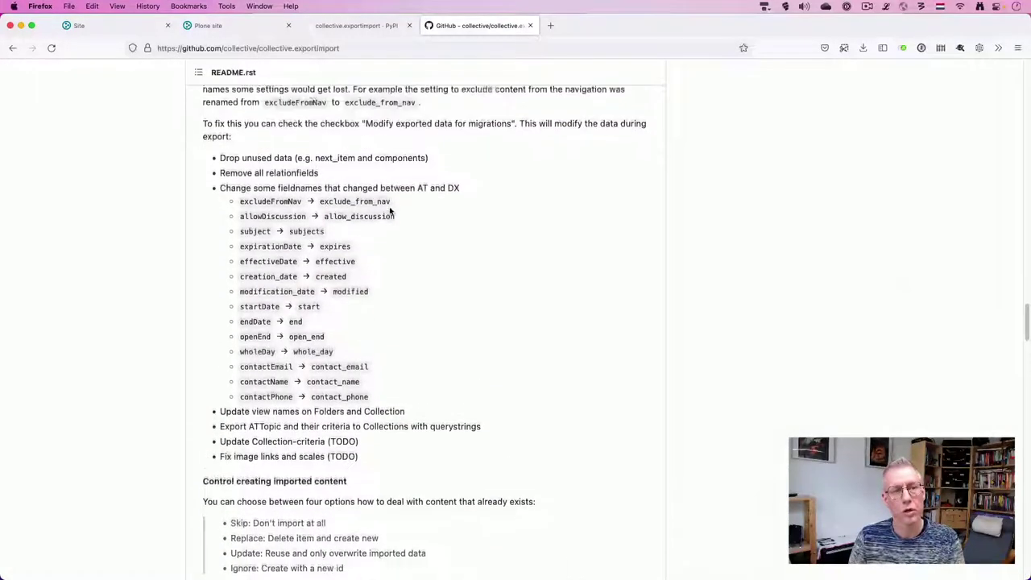
scroll(389, 211, up, 1)
drag(226, 174, 491, 174)
scroll(291, 242, down, 2)
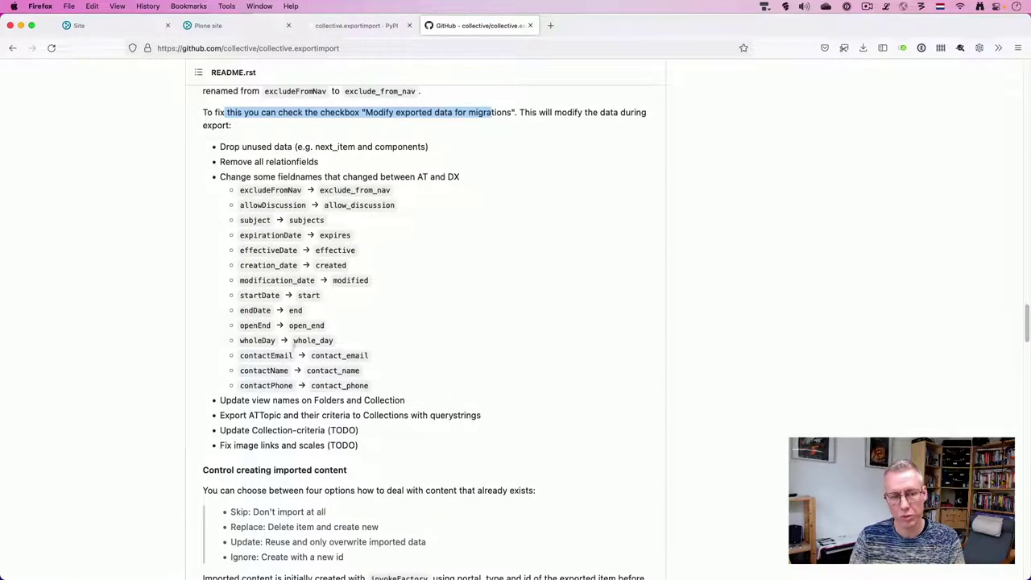
- Read the rest of the README's list of export modifications and highlight the TODO on "Fix image links and scales"
scroll(294, 343, down, 4)
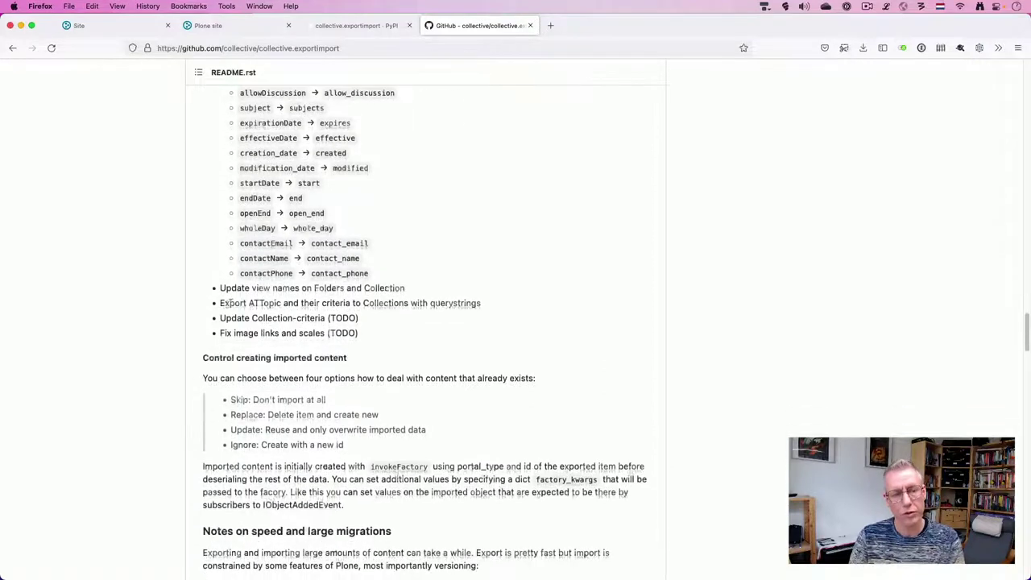
scroll(272, 249, down, 1)
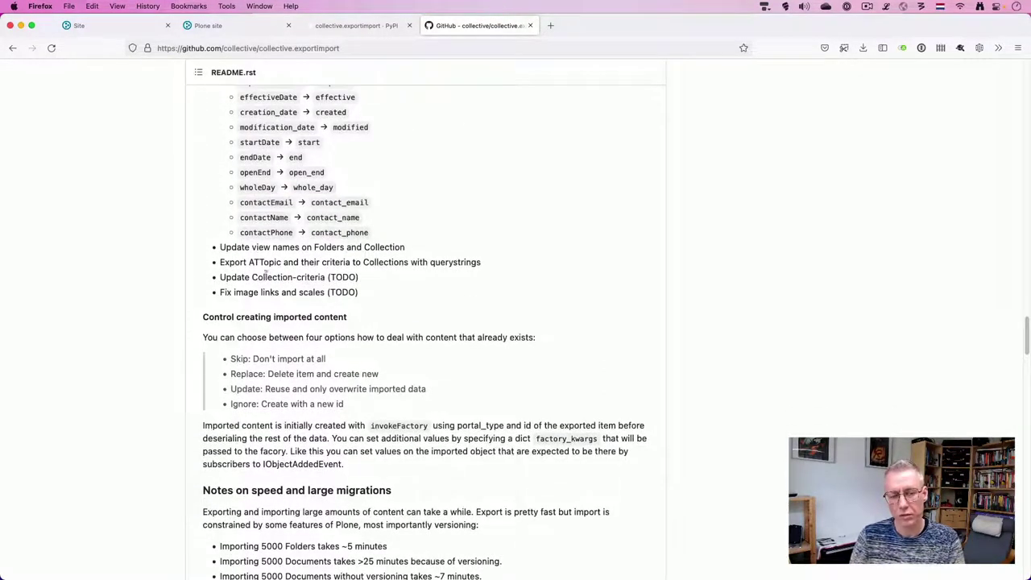
scroll(276, 274, down, 1)
drag(221, 262, 320, 261)
double_click(342, 263)
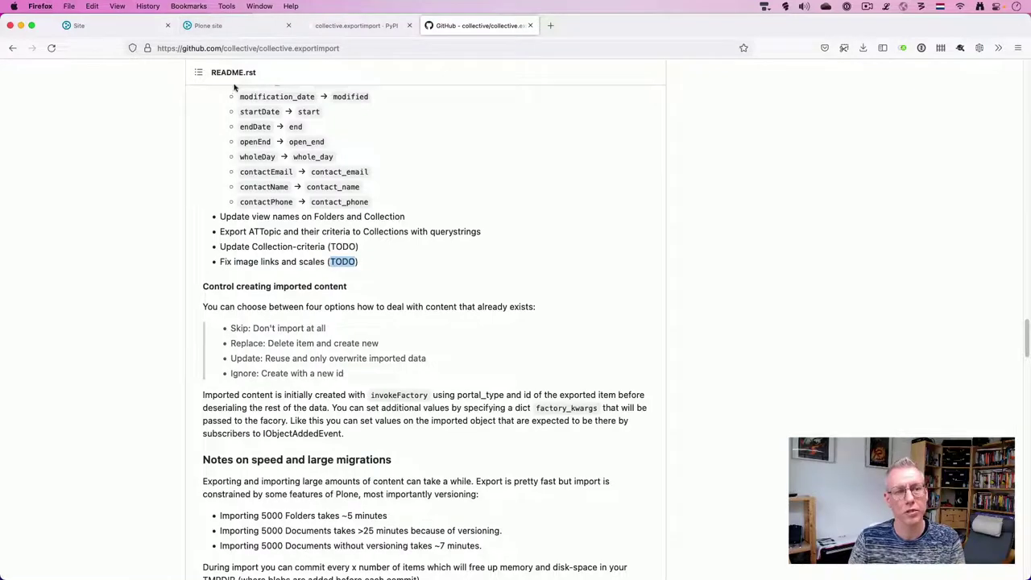
click(212, 25)
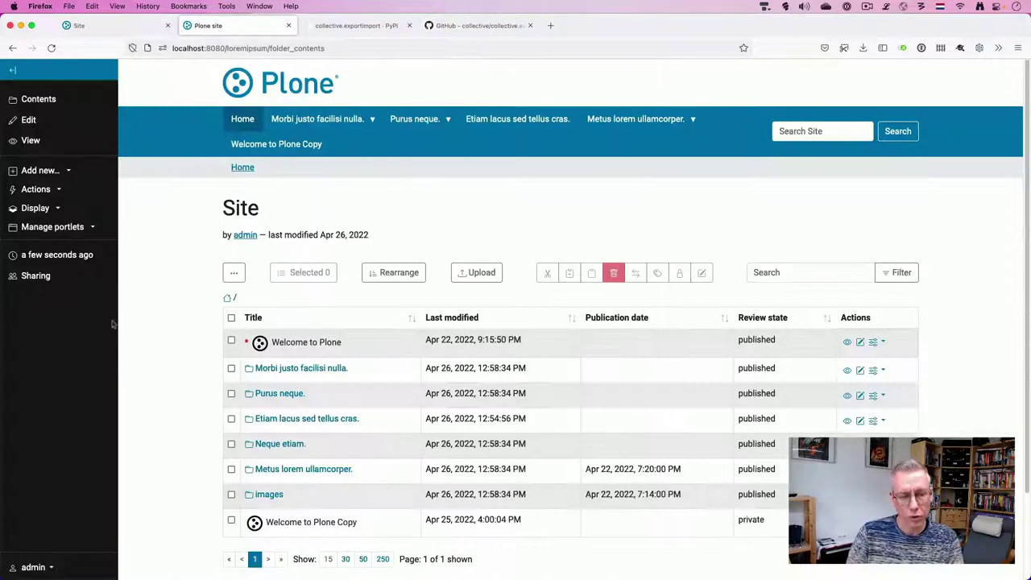
double_click(272, 48)
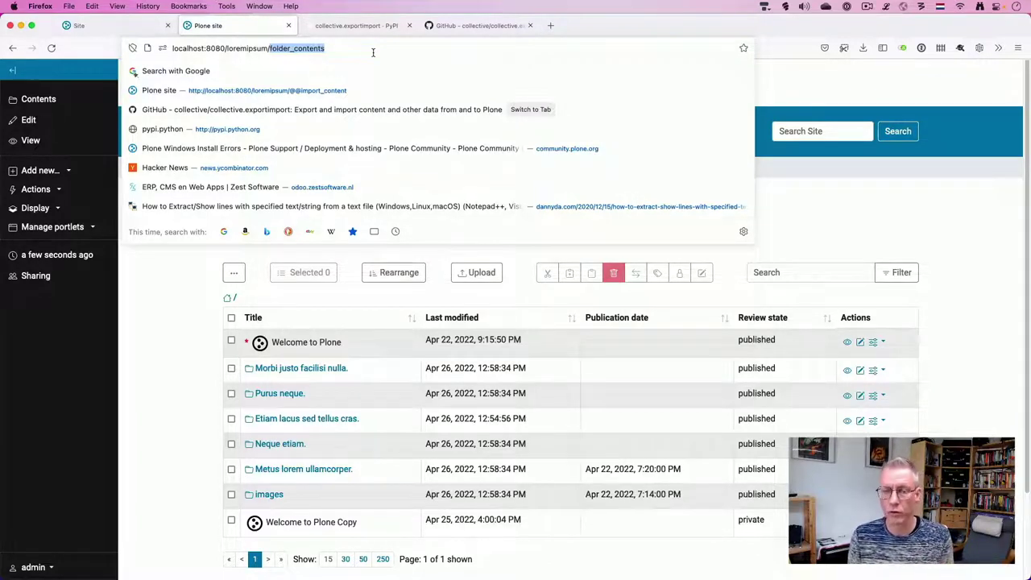
text(@@)
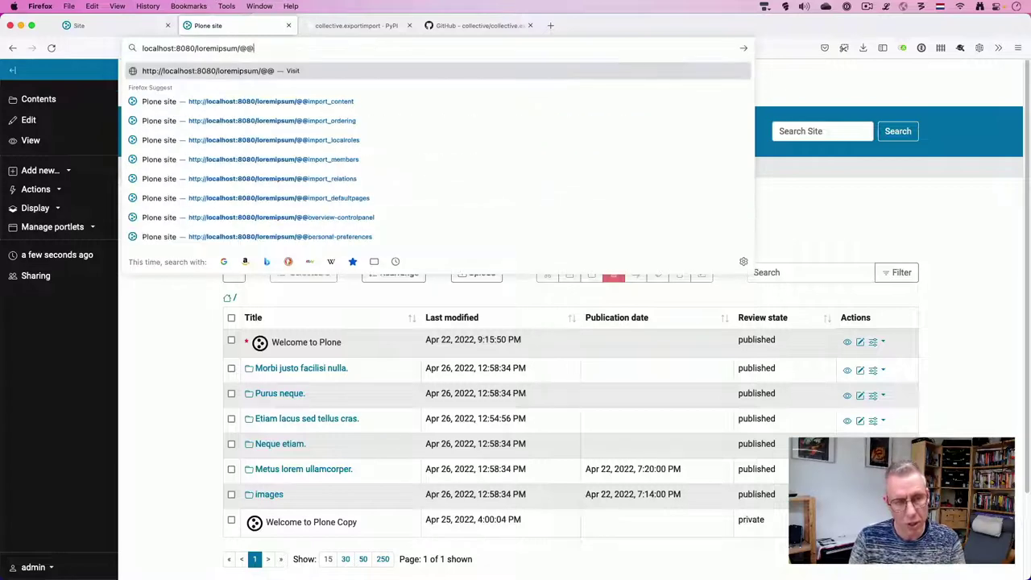
text(import_content)
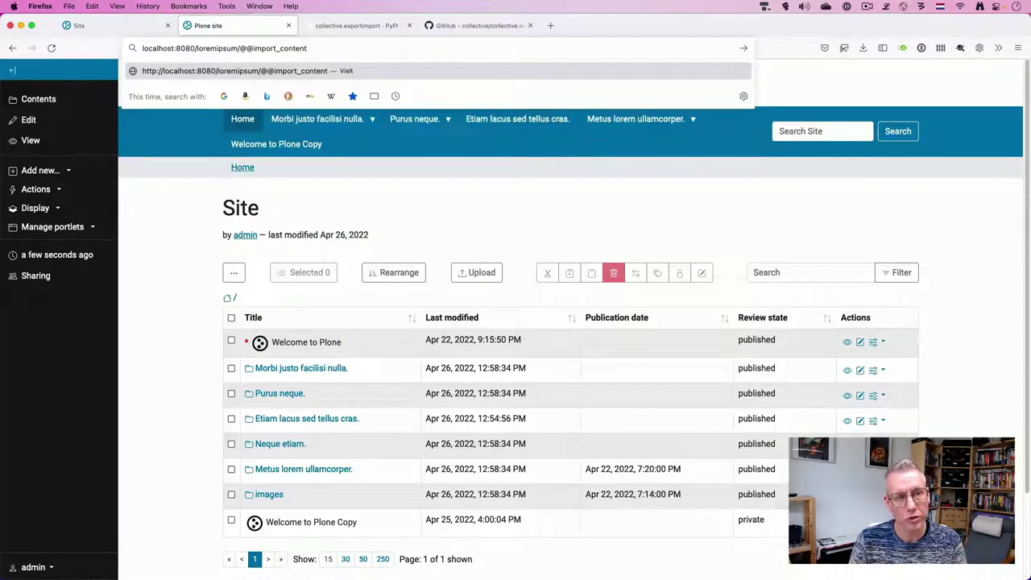
key(Return)
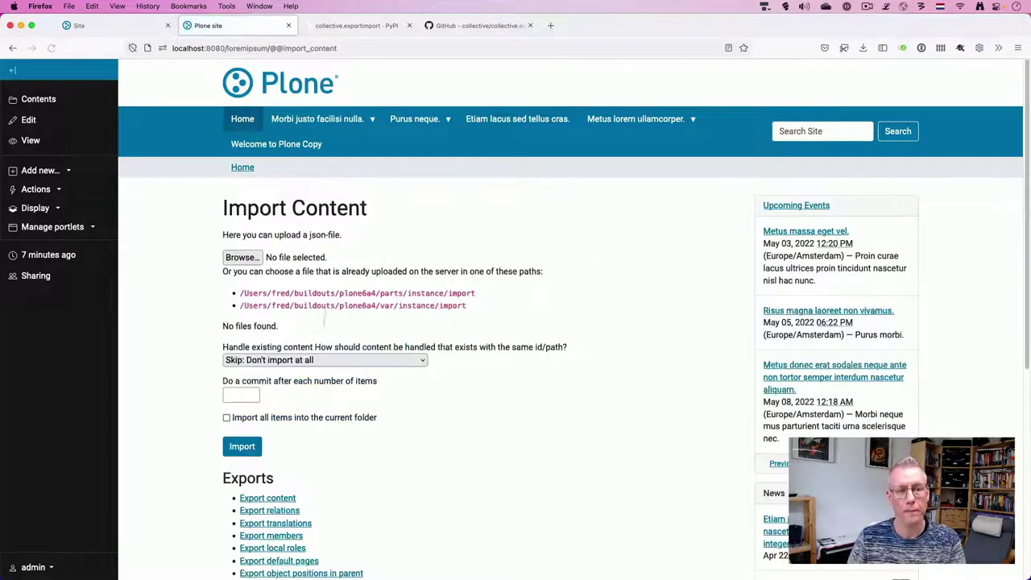
- Run "Fix collection queries" on the new site
scroll(319, 344, down, 3)
scroll(319, 345, down, 2)
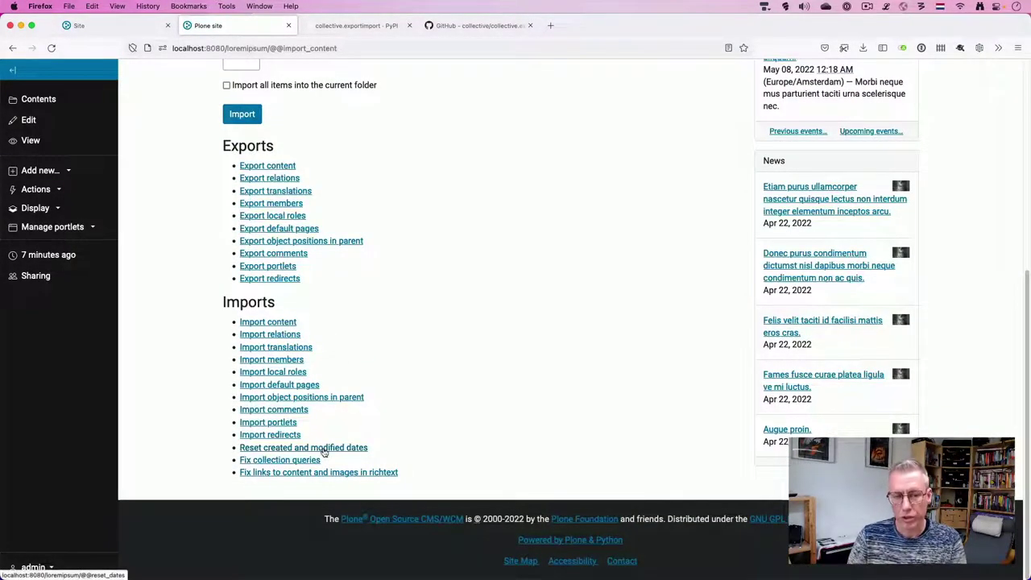
click(279, 461)
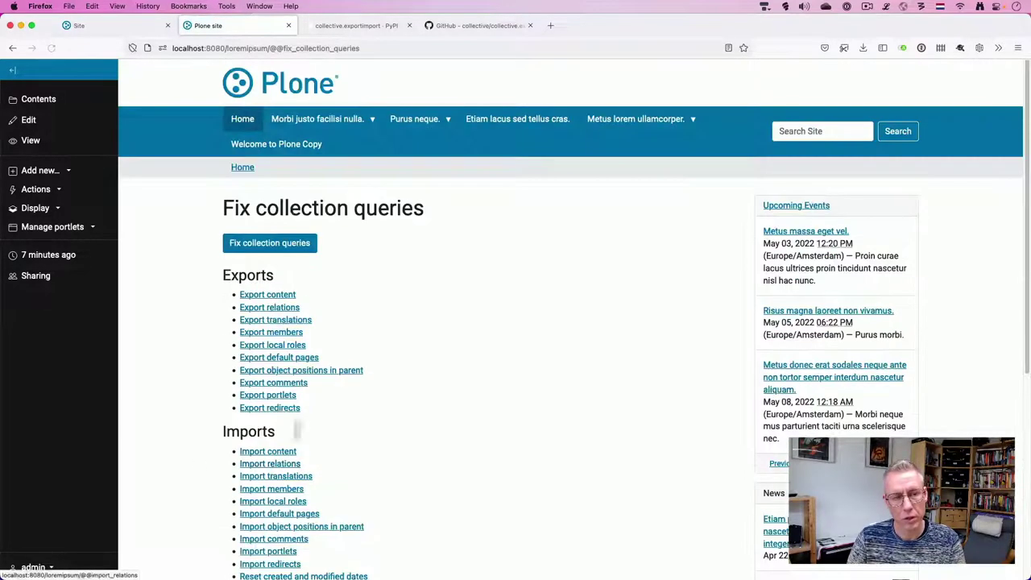
click(269, 246)
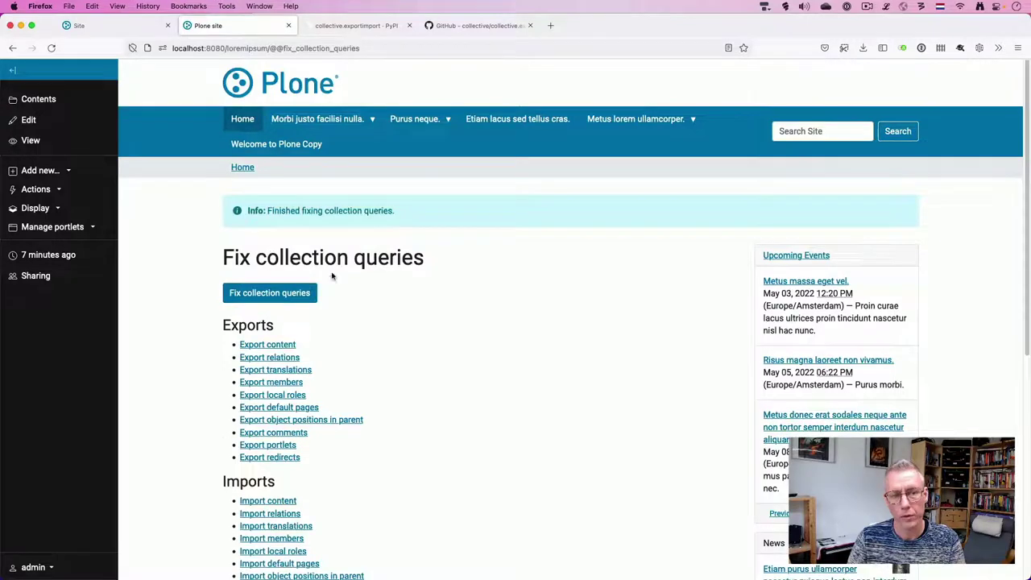
- Run "Fix links to content and images in richtext" on the new site and highlight the result message
scroll(332, 274, down, 5)
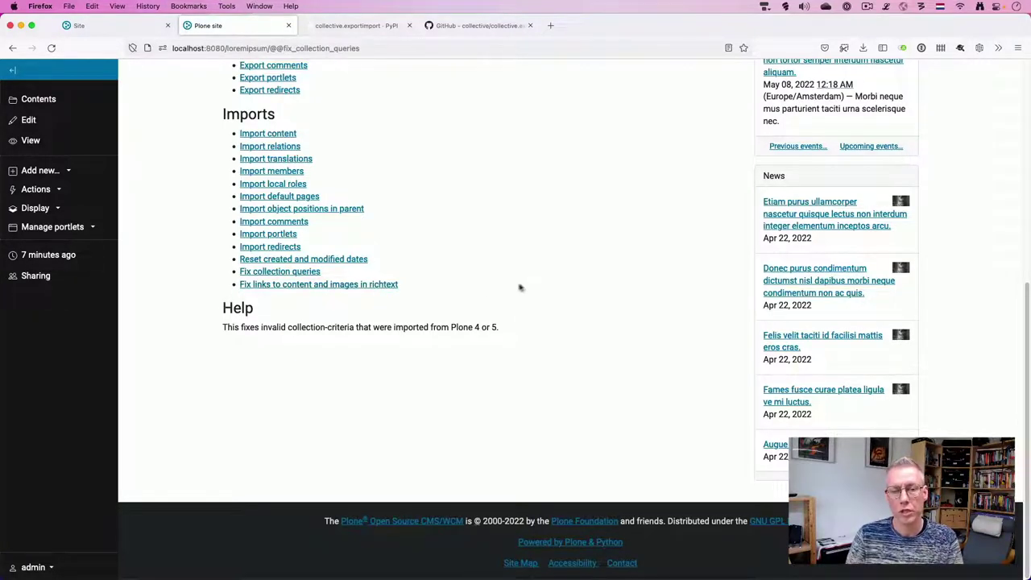
click(340, 285)
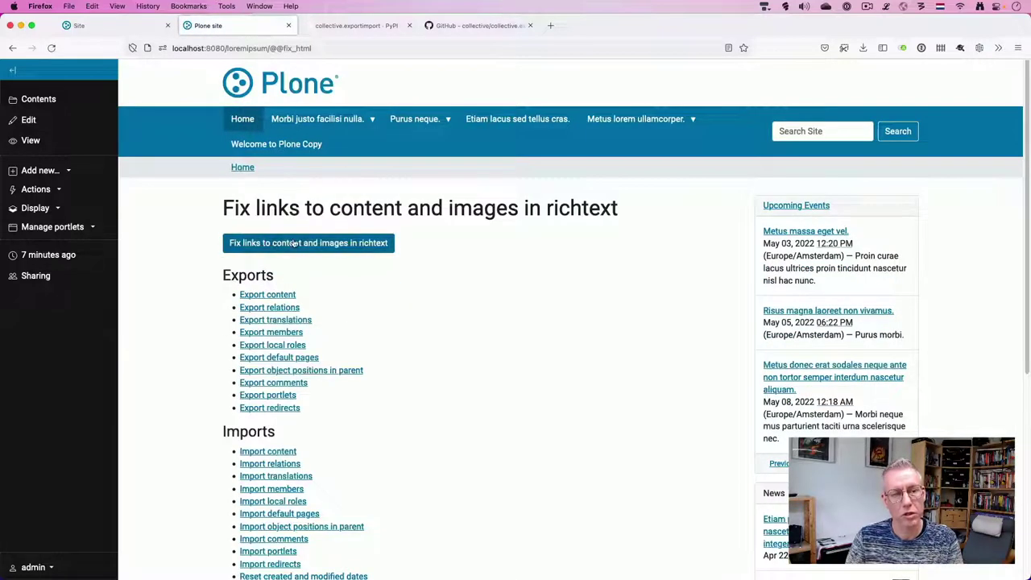
click(295, 243)
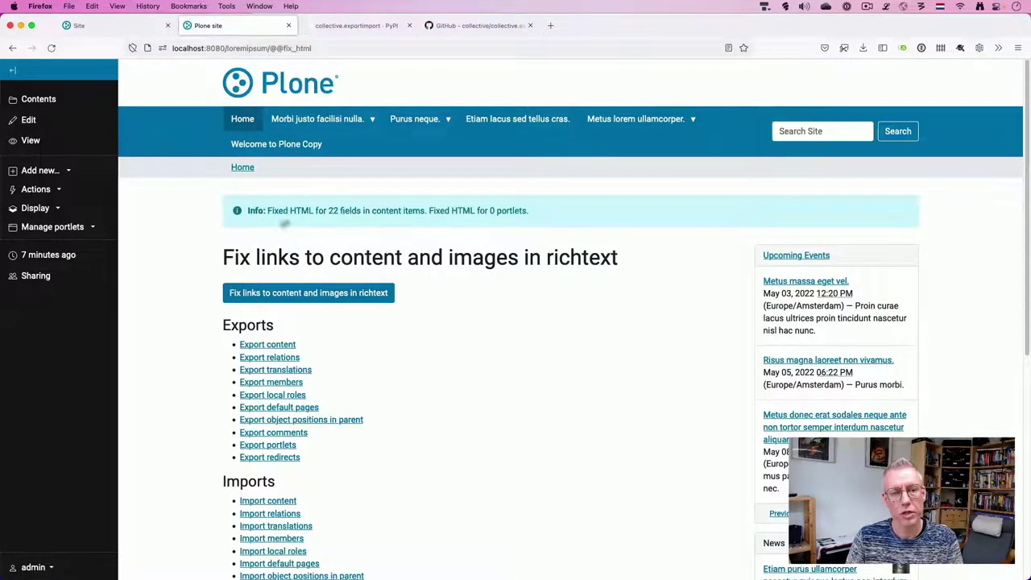
drag(266, 210, 407, 208)
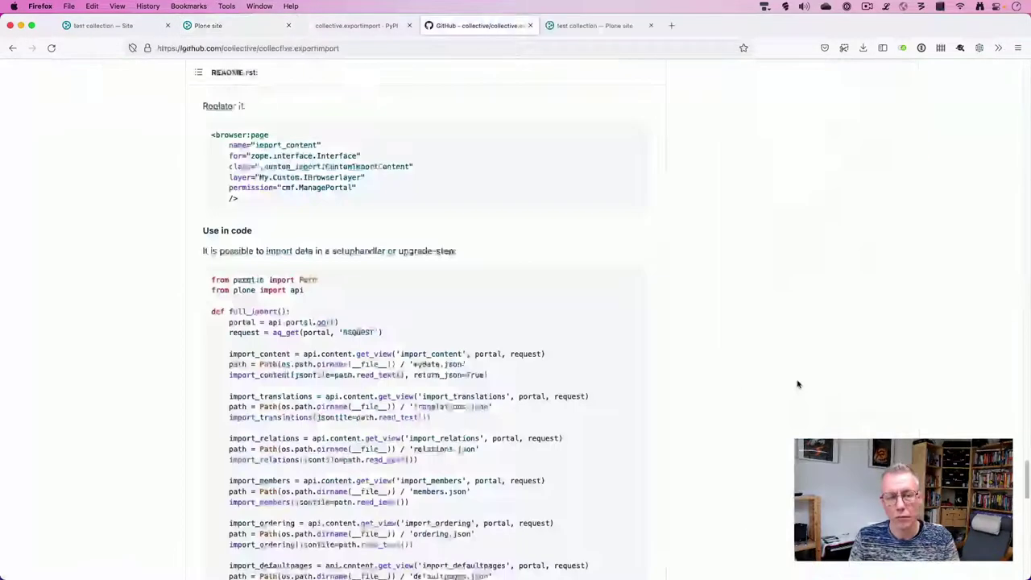
- Open the Relations control panel in the new site's Site Setup
click(242, 26)
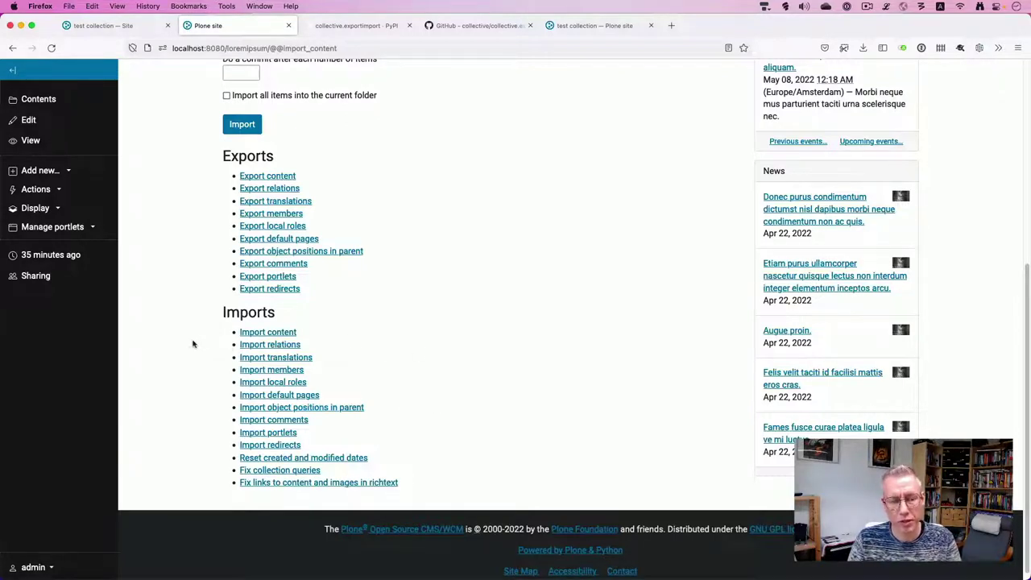
click(48, 568)
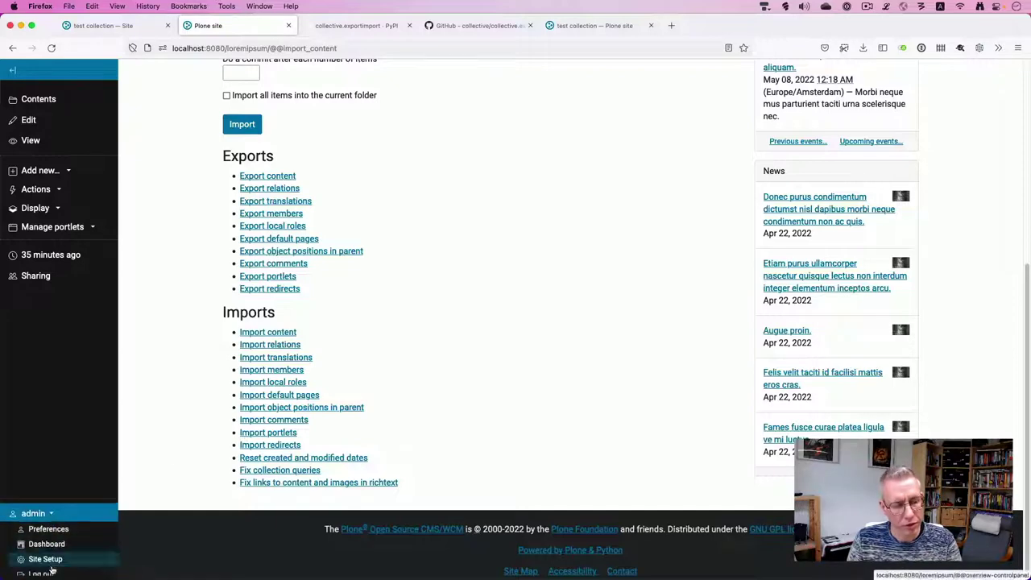
click(48, 561)
scroll(451, 342, down, 2)
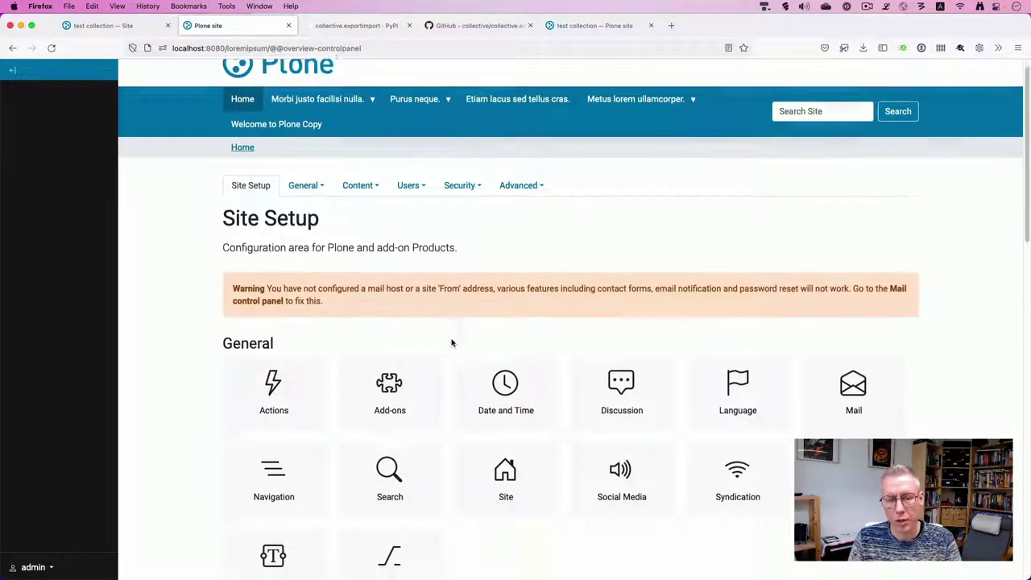
scroll(451, 342, down, 10)
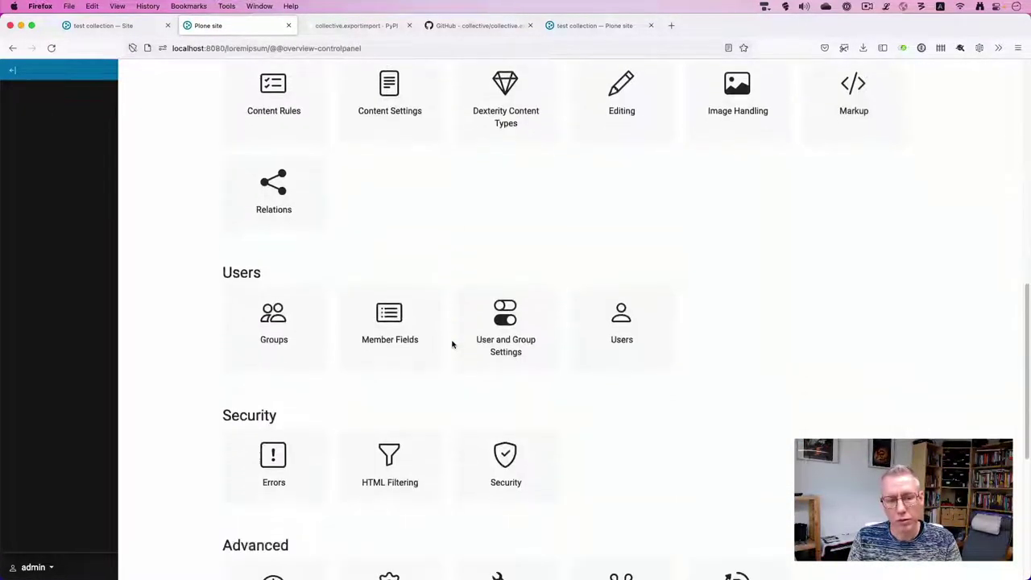
scroll(452, 344, down, 5)
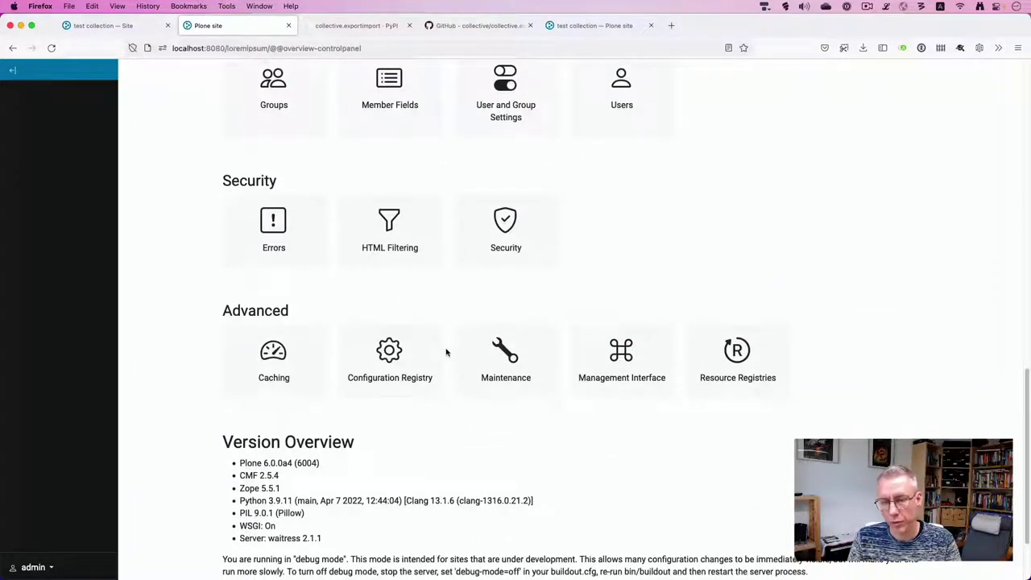
scroll(446, 350, up, 5)
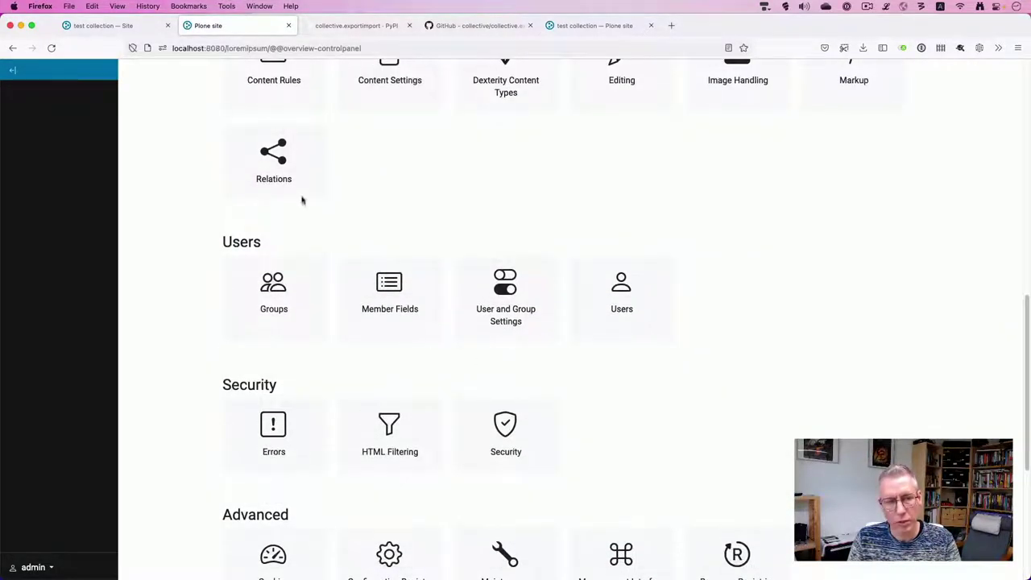
click(276, 165)
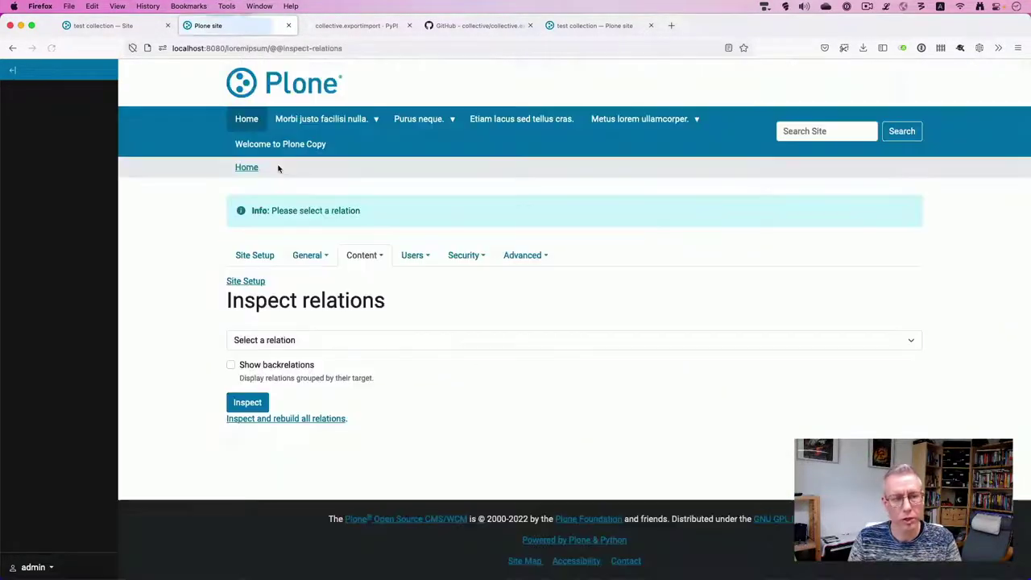
- Inspect the relatedItems relations and review their source and target items
click(344, 341)
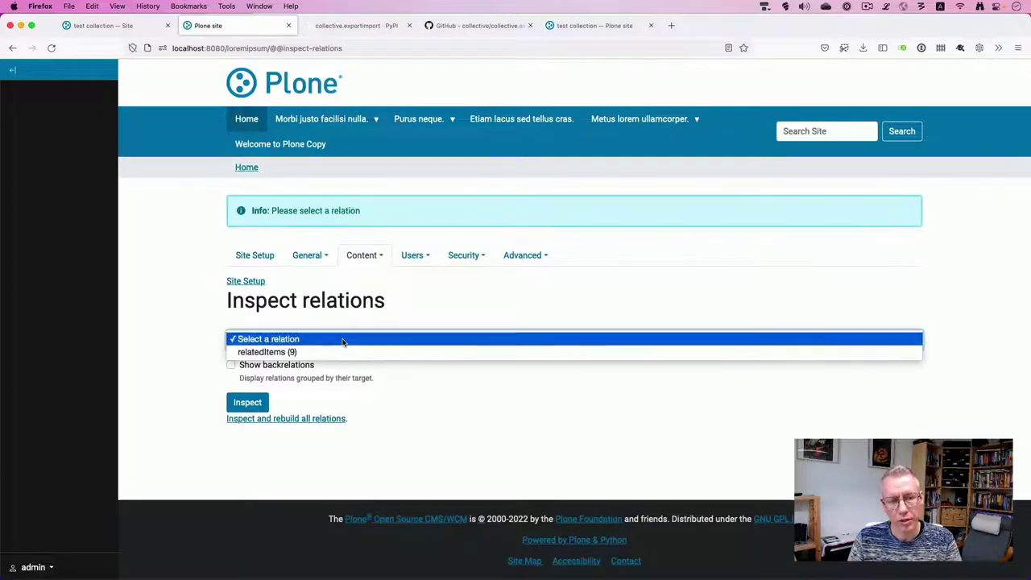
click(256, 353)
click(248, 402)
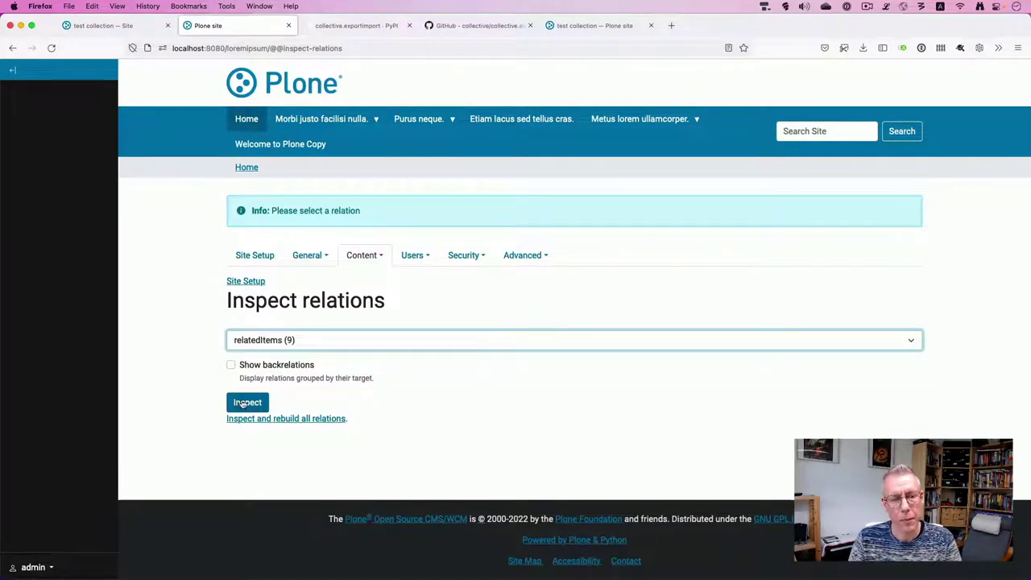
scroll(191, 339, down, 1)
scroll(191, 340, down, 2)
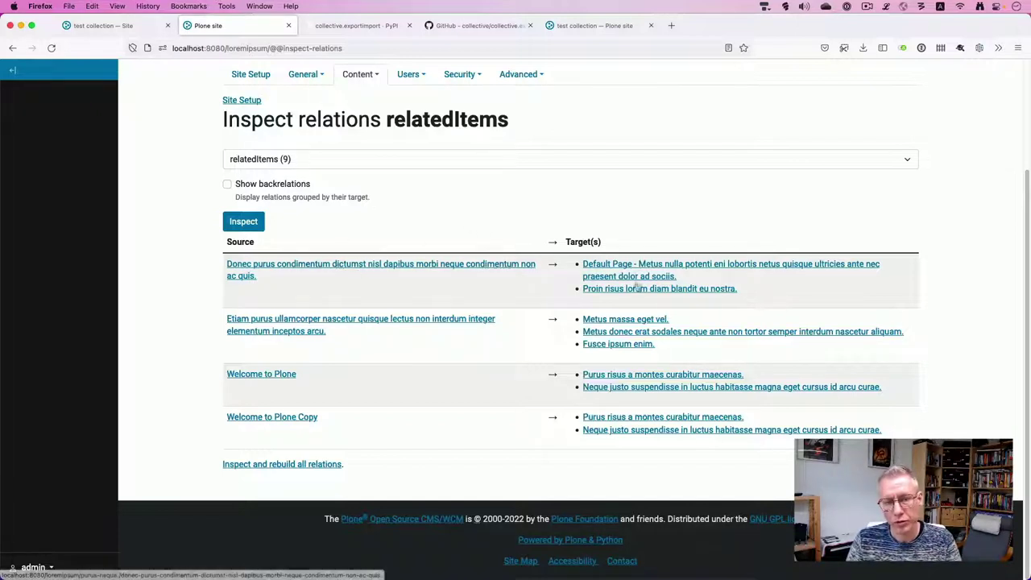
- Open the source item "Donec purus condimentum dictumst nisl…" and check its Related content section
click(392, 270)
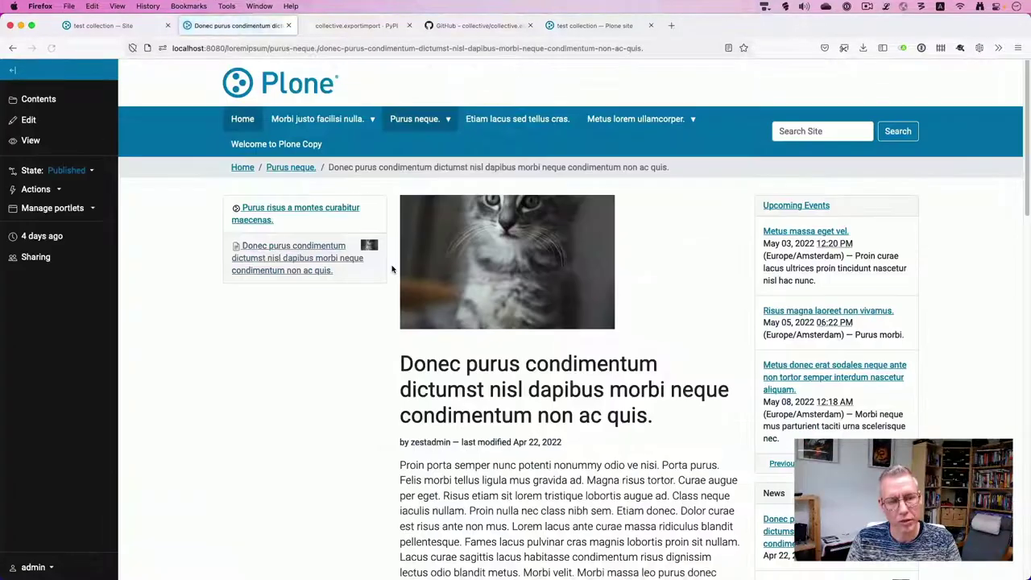
scroll(479, 283, down, 15)
scroll(480, 284, down, 10)
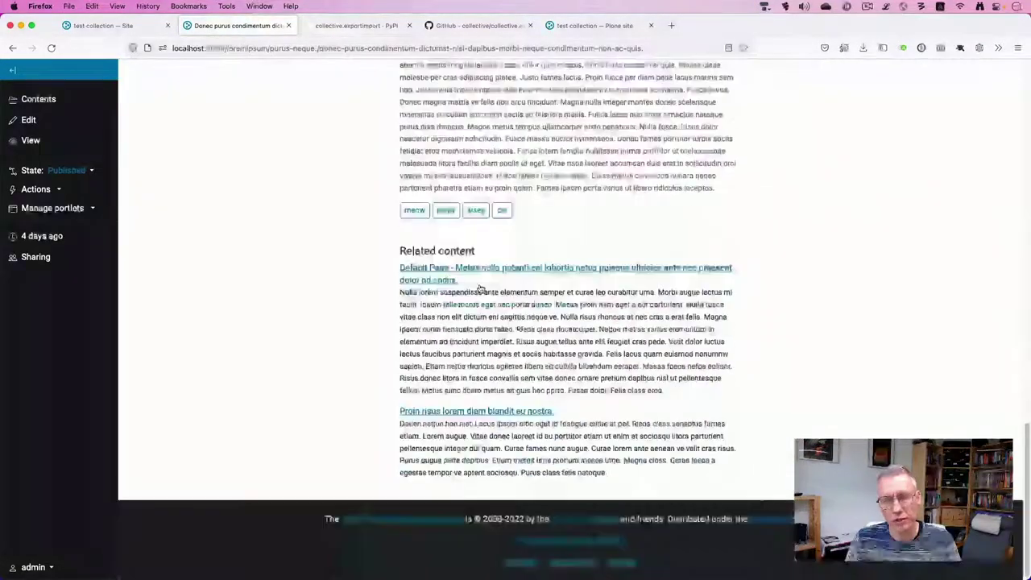
scroll(479, 290, up, 15)
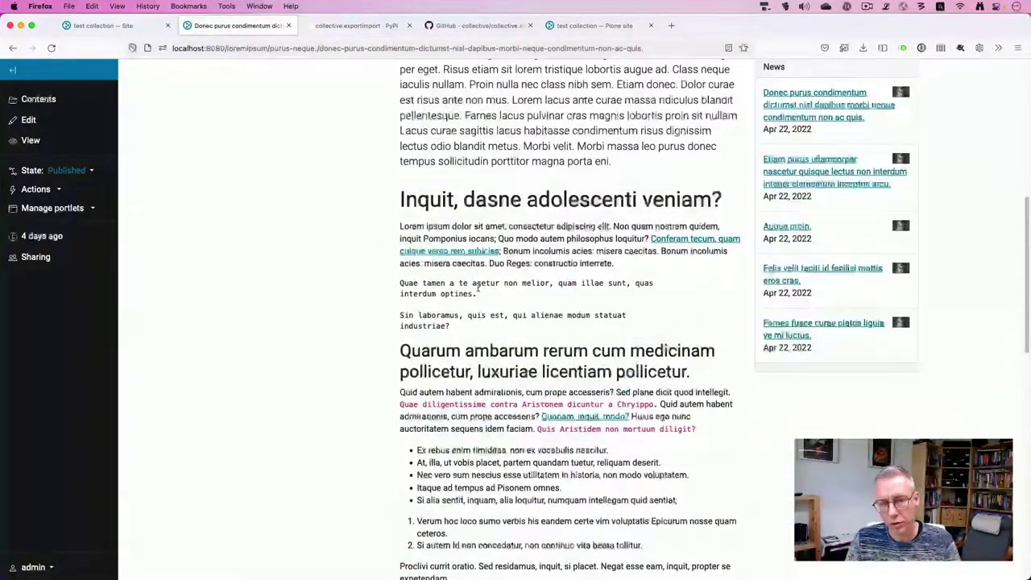
- Review the item's Related content section and reopen the Relations control panel to view the available relation types
scroll(478, 290, down, 6)
scroll(475, 291, down, 5)
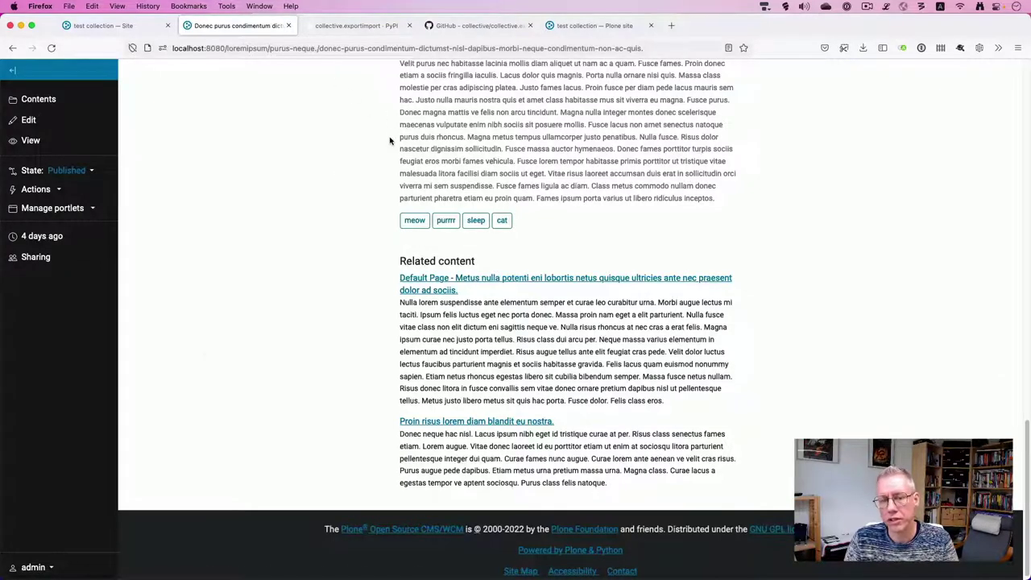
click(33, 567)
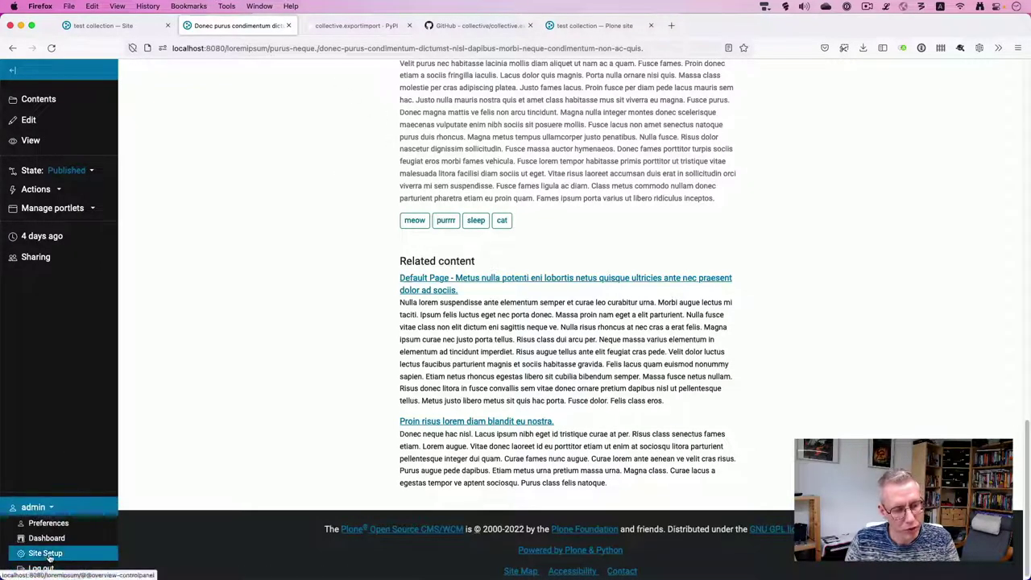
click(40, 553)
scroll(246, 417, down, 5)
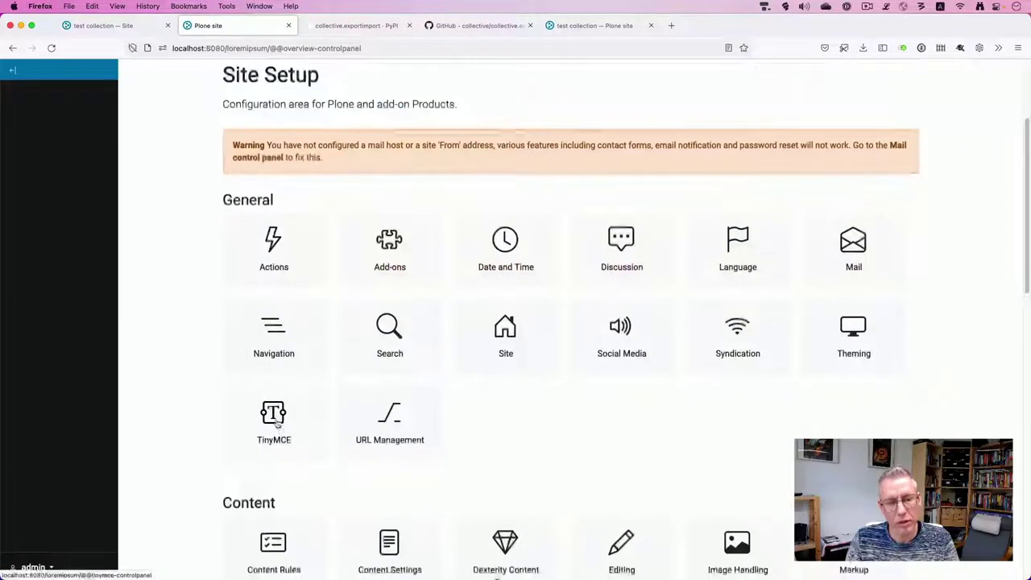
click(272, 414)
click(314, 339)
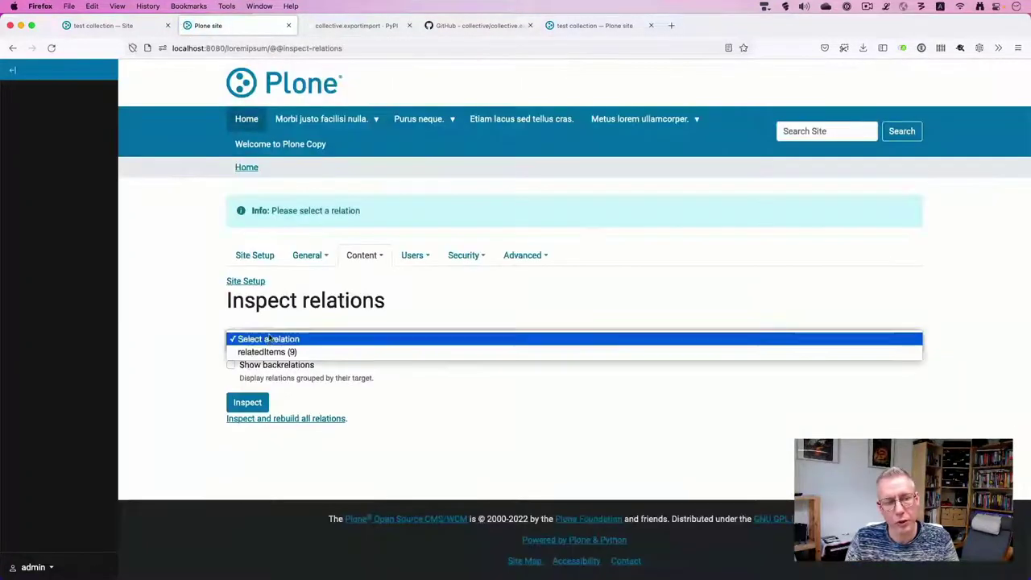
key(Escape)
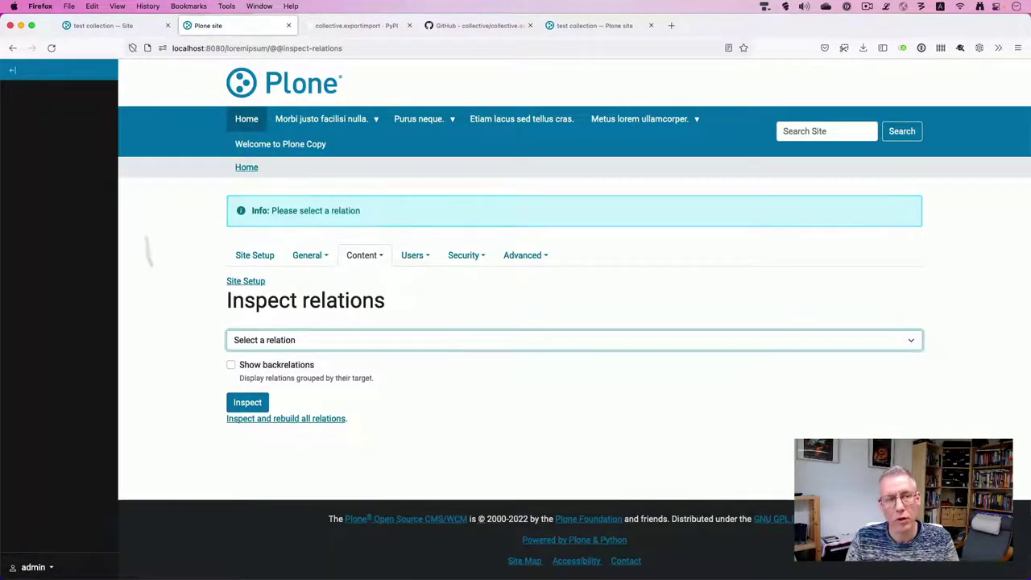
drag(269, 49, 431, 55)
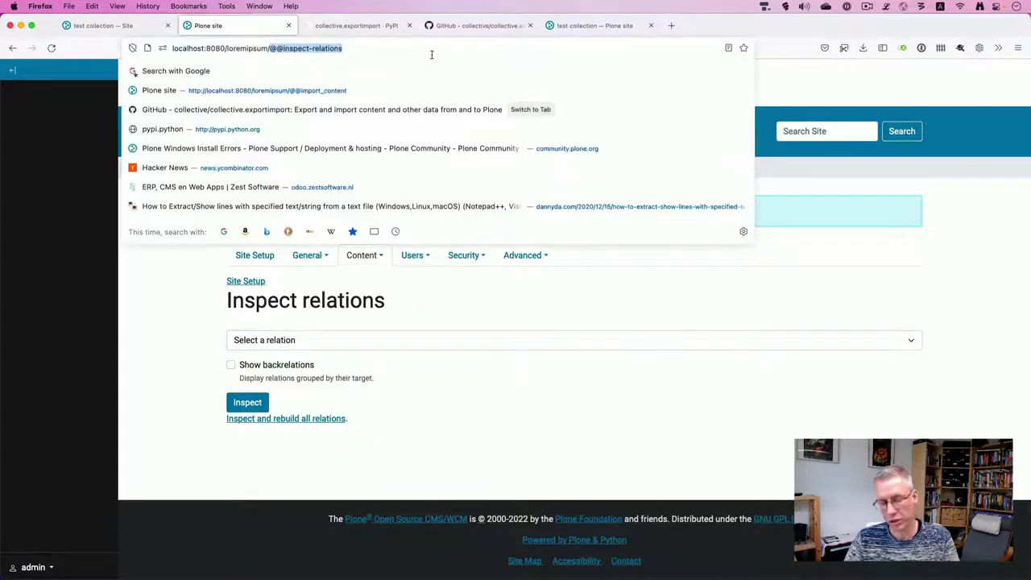
key(BackSpace)
text(@@updateLinkIntegrityInformation)
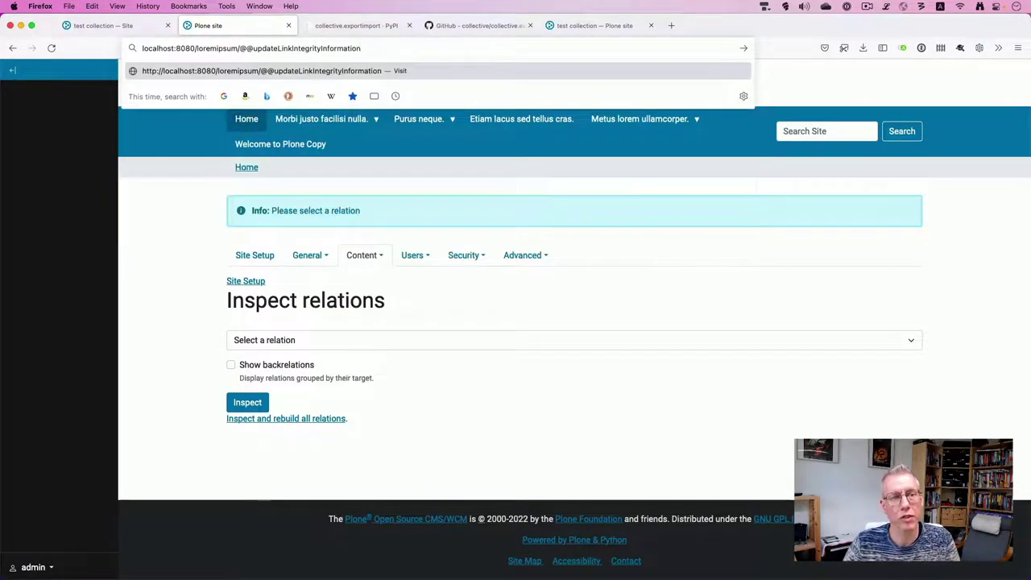
key(Return)
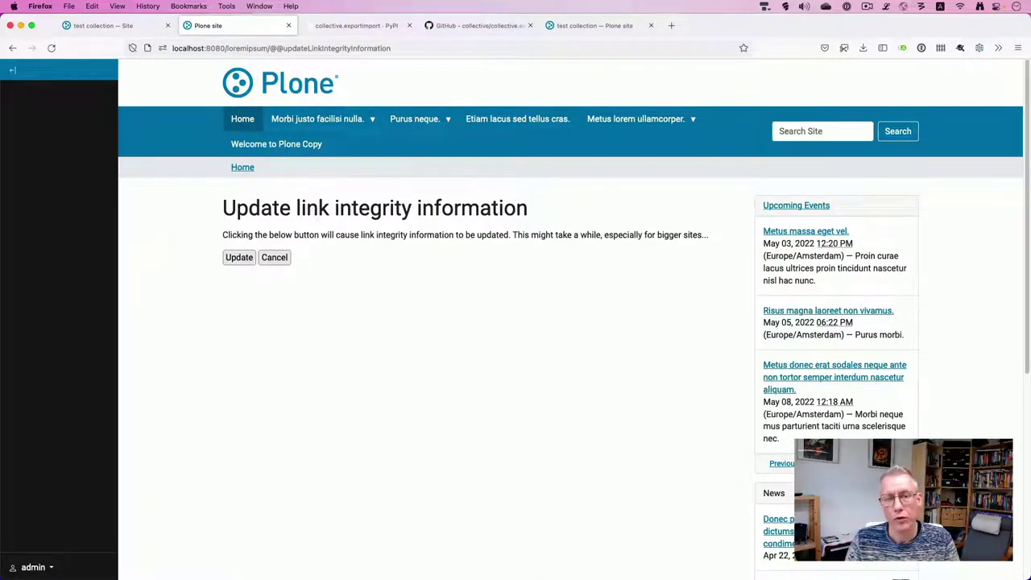
click(246, 258)
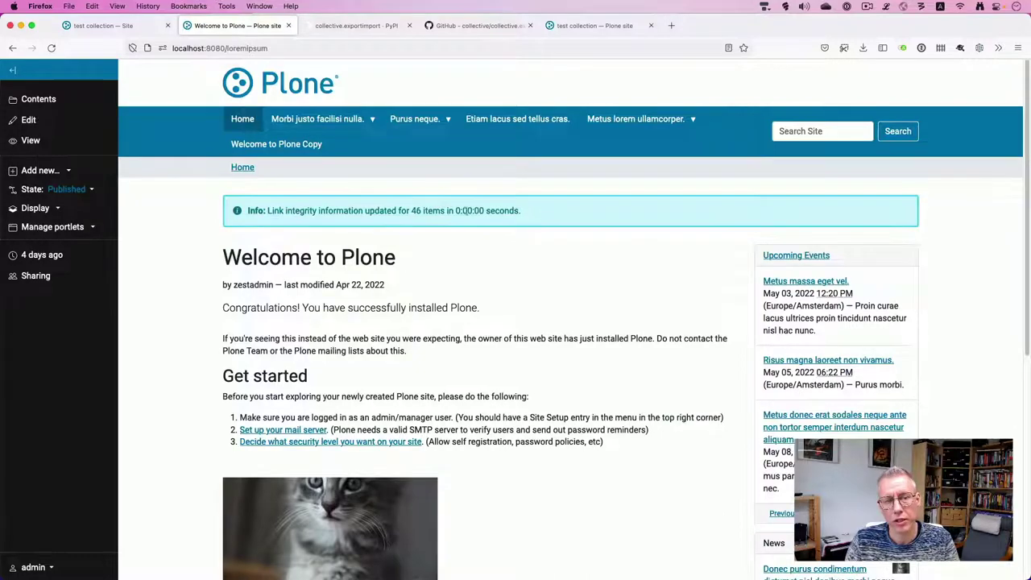
- Return to the Relations control panel in Site Setup and inspect the isReferencing relations
scroll(470, 382, down, 5)
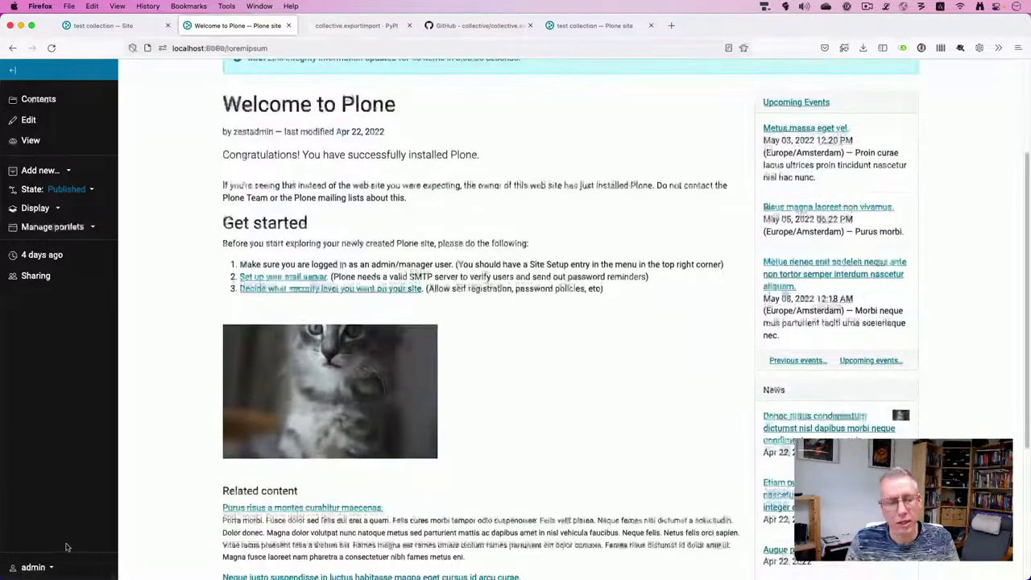
click(64, 569)
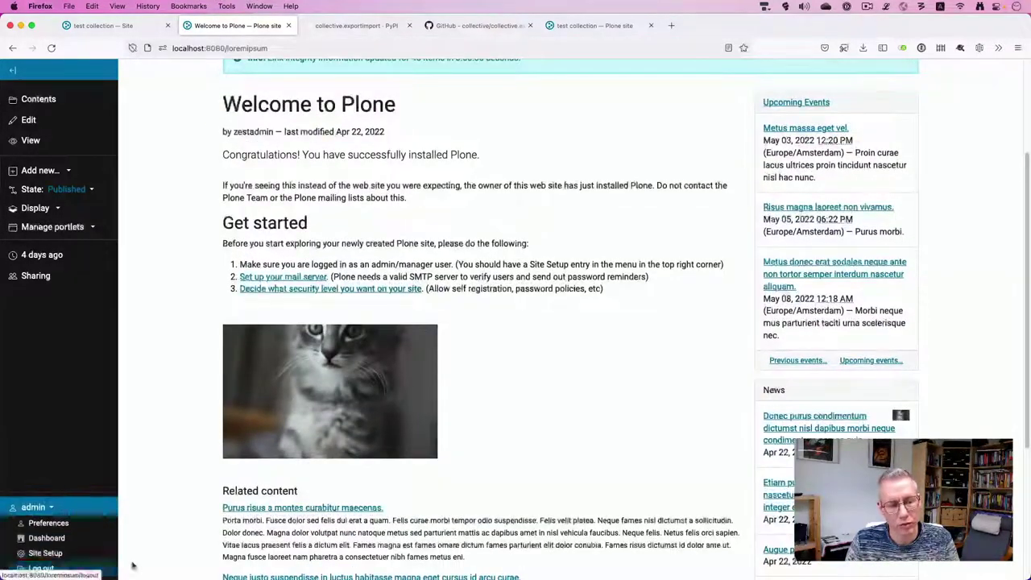
click(48, 554)
scroll(385, 348, down, 12)
click(272, 378)
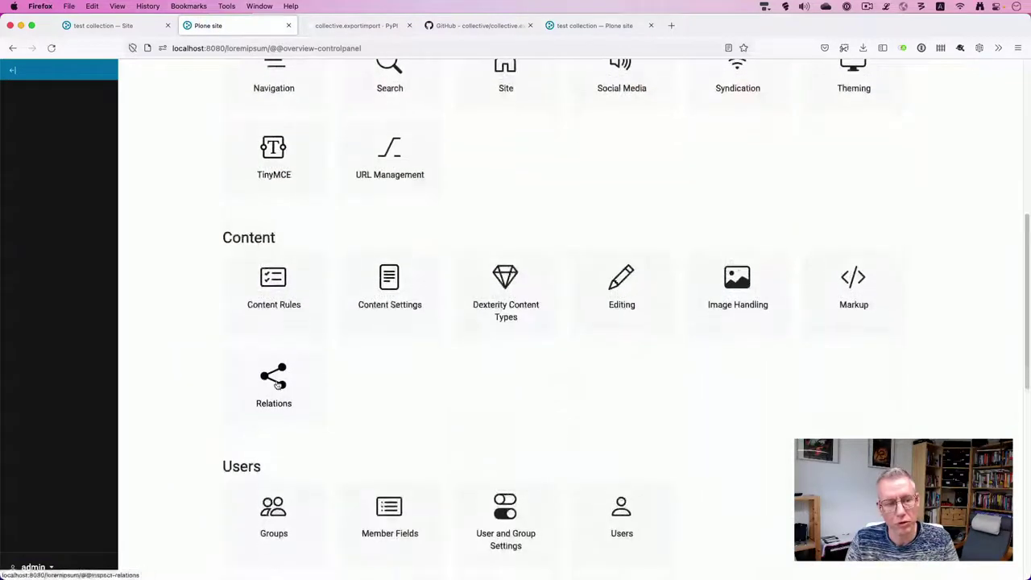
click(317, 339)
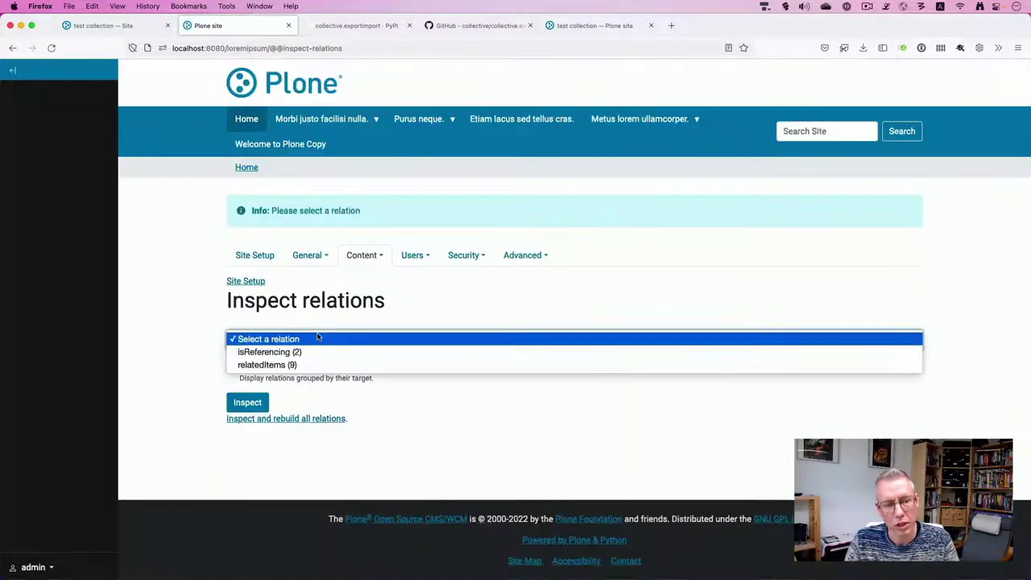
click(277, 353)
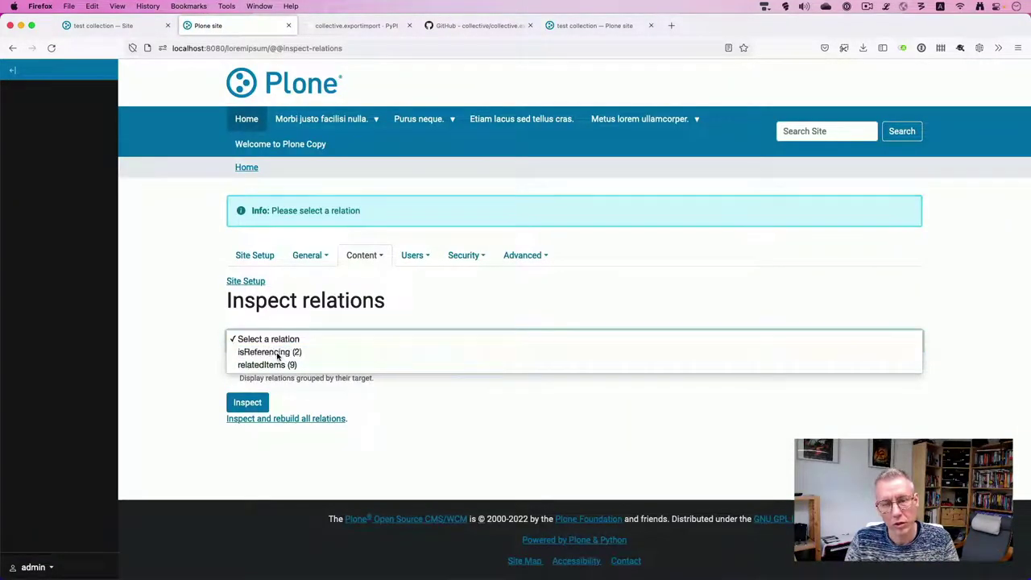
click(242, 401)
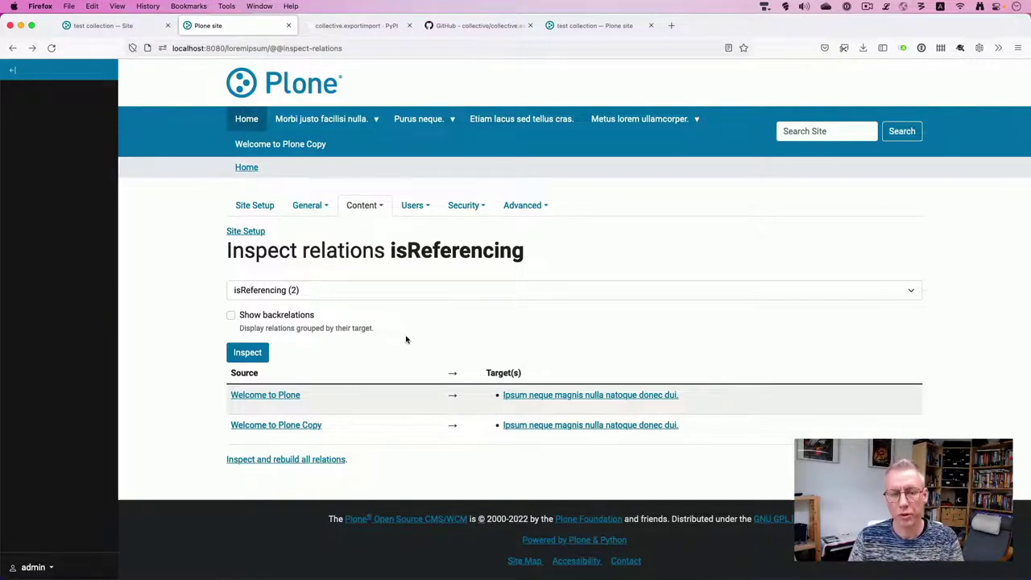
- Open the source item "Welcome to Plone" and review its embedded image and Related content
click(275, 396)
scroll(380, 326, down, 3)
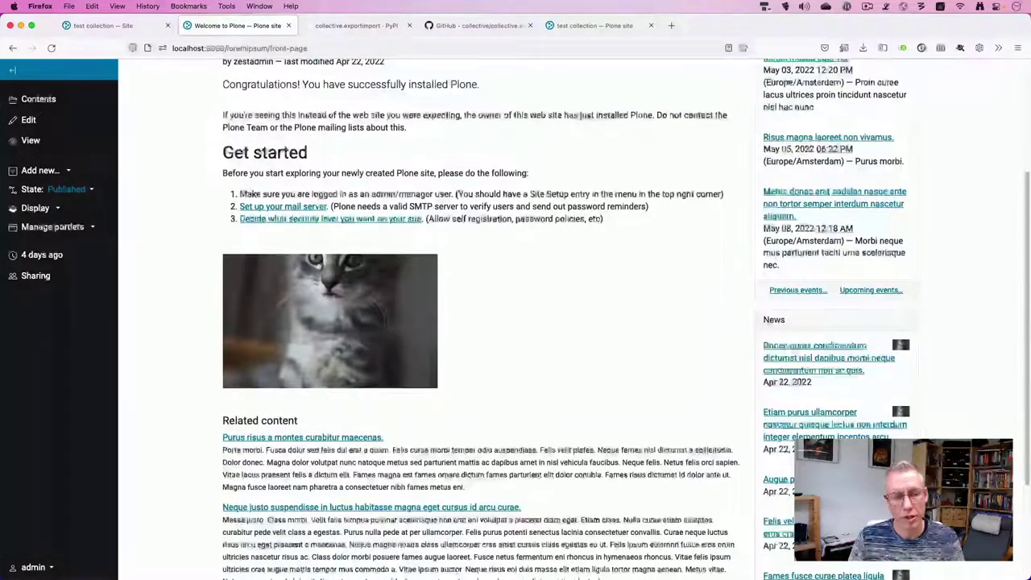
scroll(373, 365, down, 3)
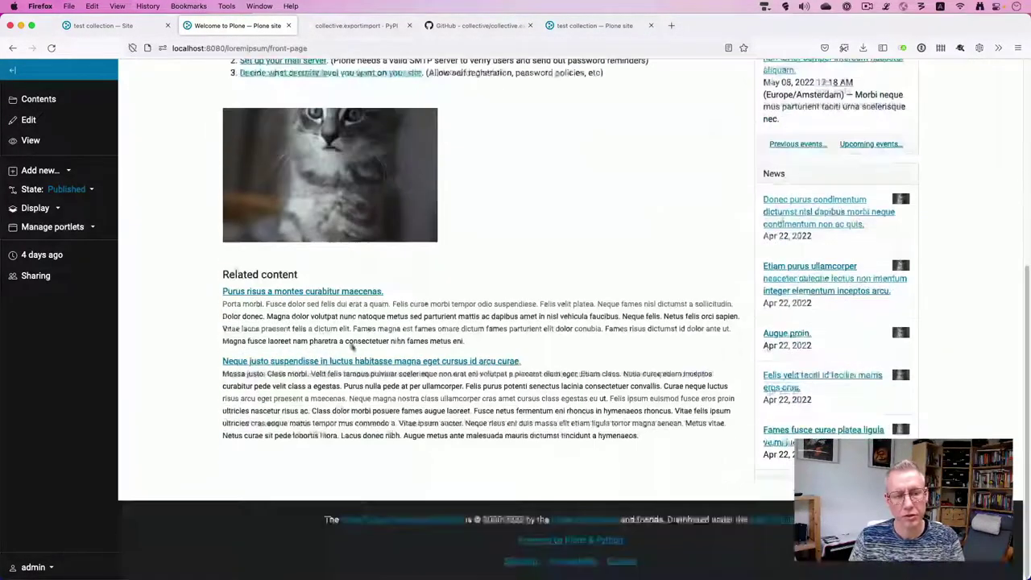
scroll(322, 322, up, 5)
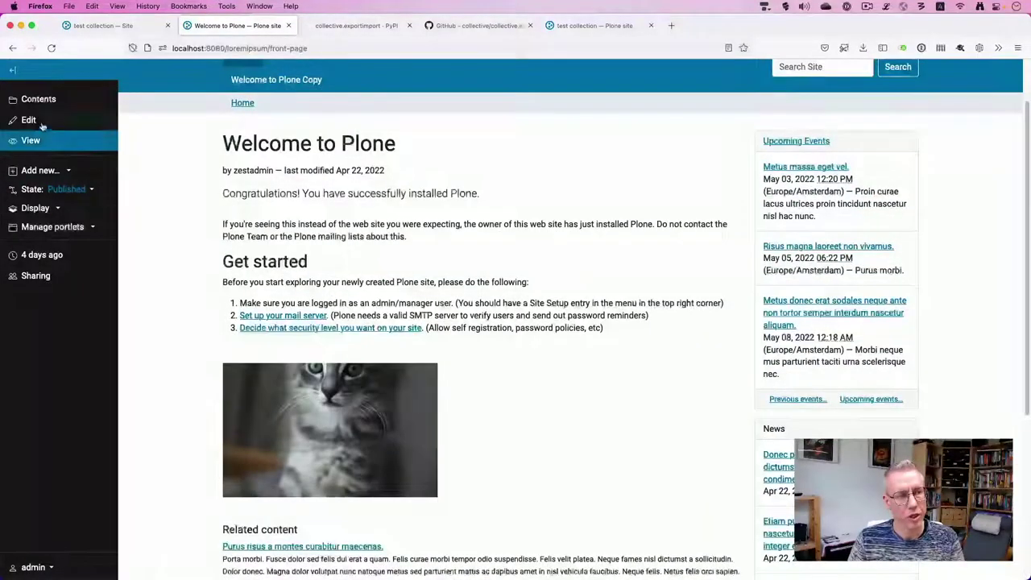
scroll(6, 153, down, 1)
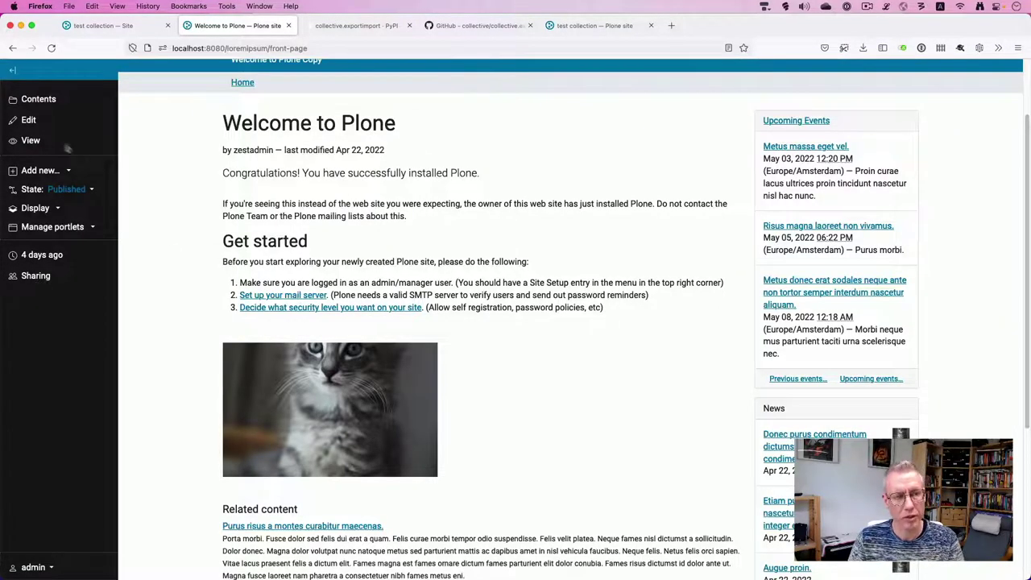
- Open the page for editing and examine the image's data-linktype and data-val attributes in the text's source code, leaving the code unchanged
click(32, 121)
scroll(345, 338, down, 5)
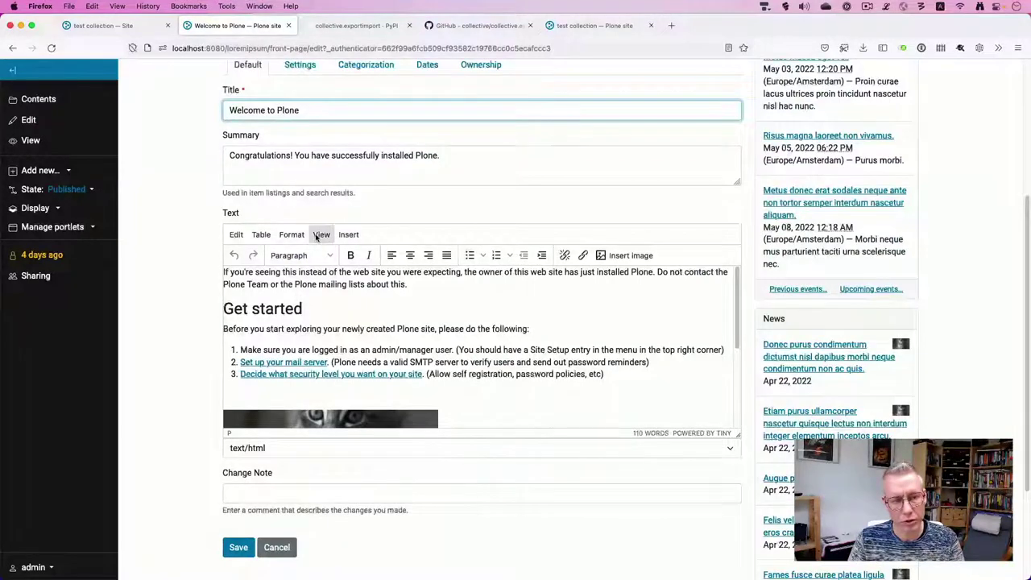
click(320, 235)
click(342, 324)
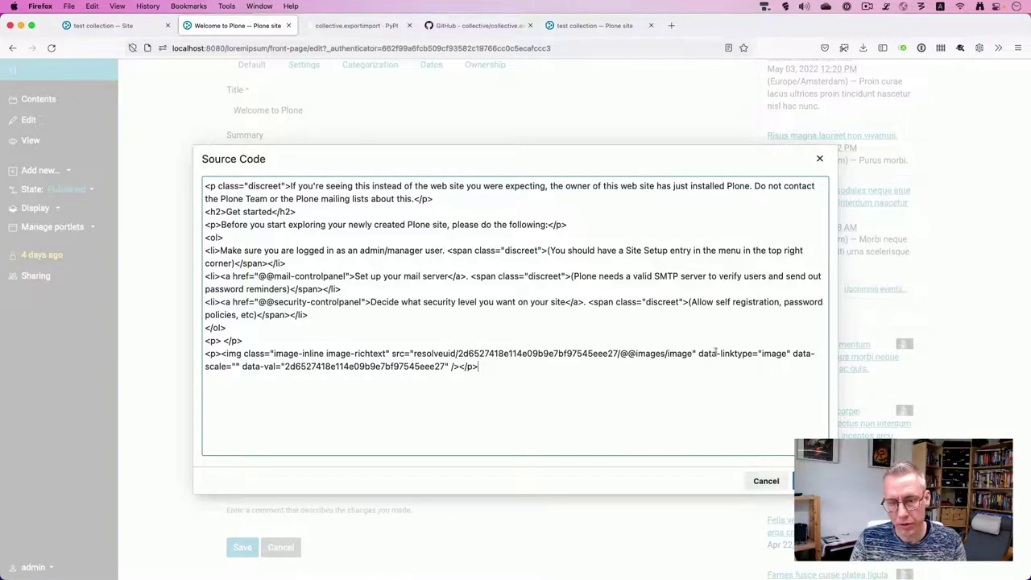
drag(696, 355, 785, 351)
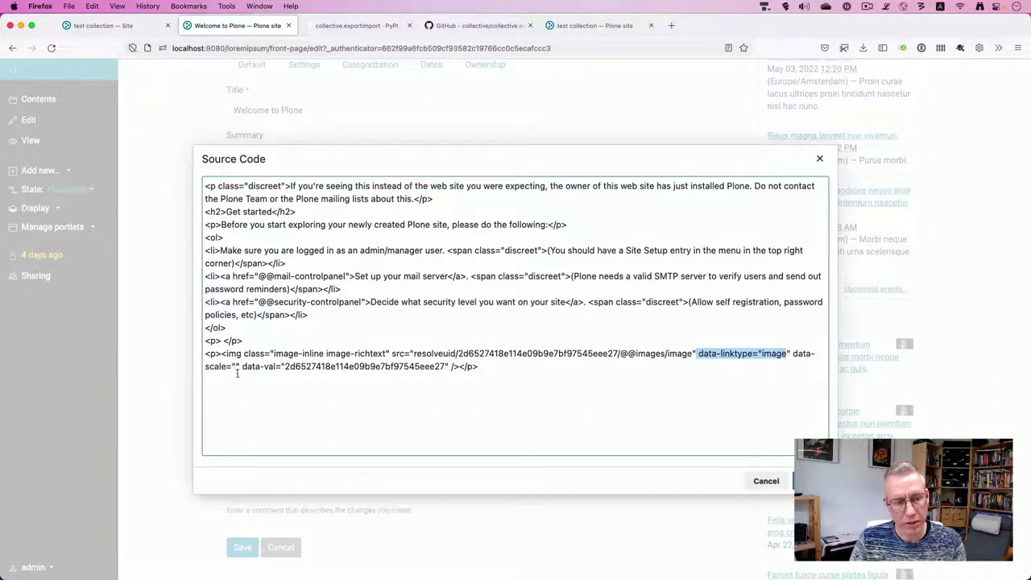
drag(241, 367, 442, 370)
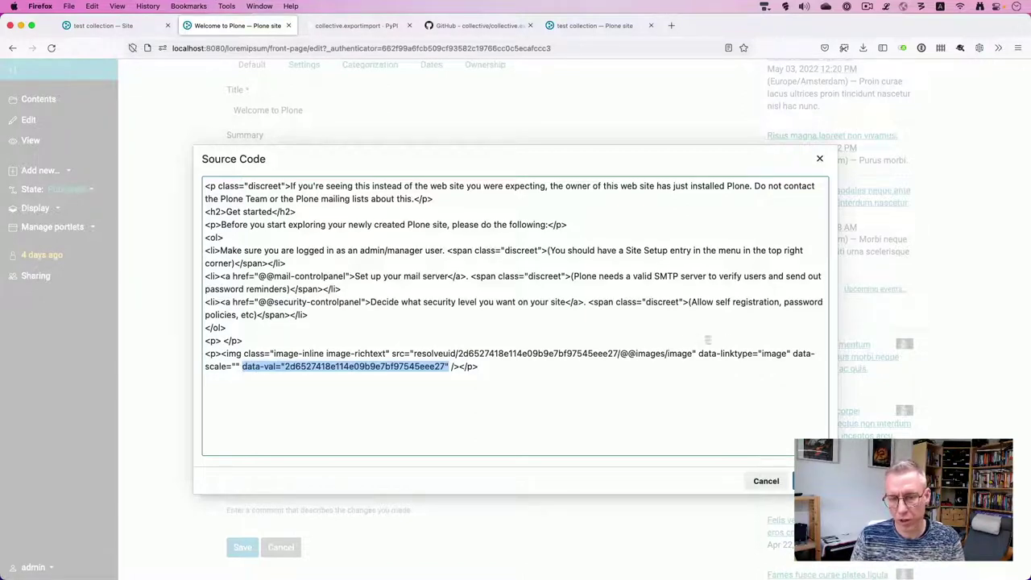
click(294, 364)
drag(288, 366, 442, 369)
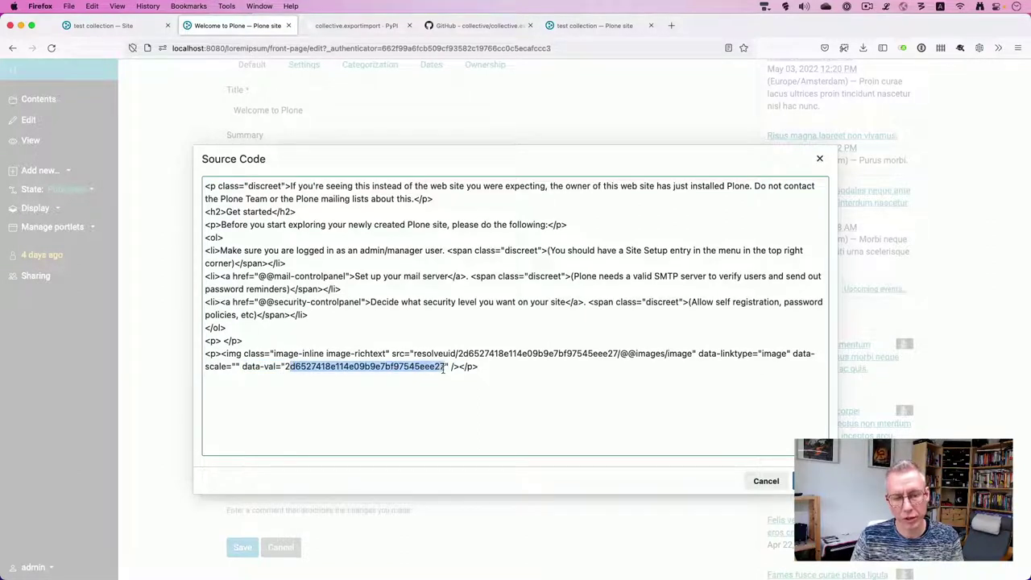
click(765, 480)
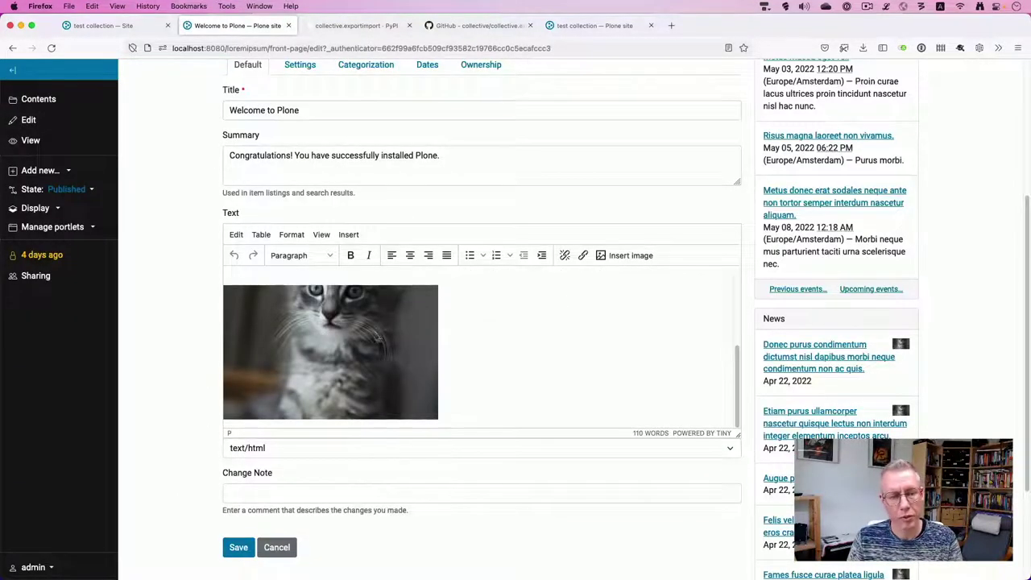
- Check the Insert Image settings of the cat picture in the Text field and cancel editing the page
click(366, 337)
click(633, 256)
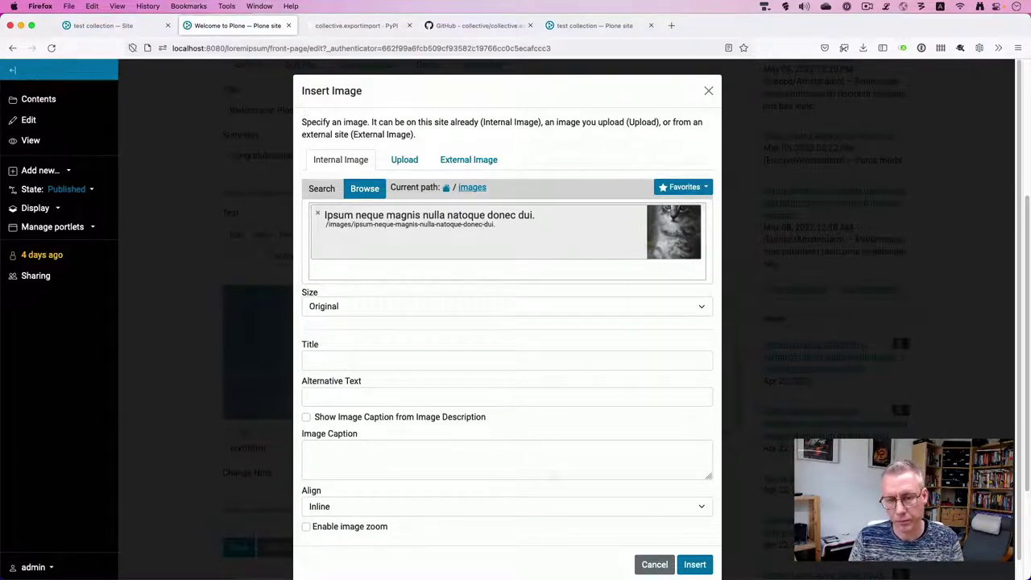
click(654, 564)
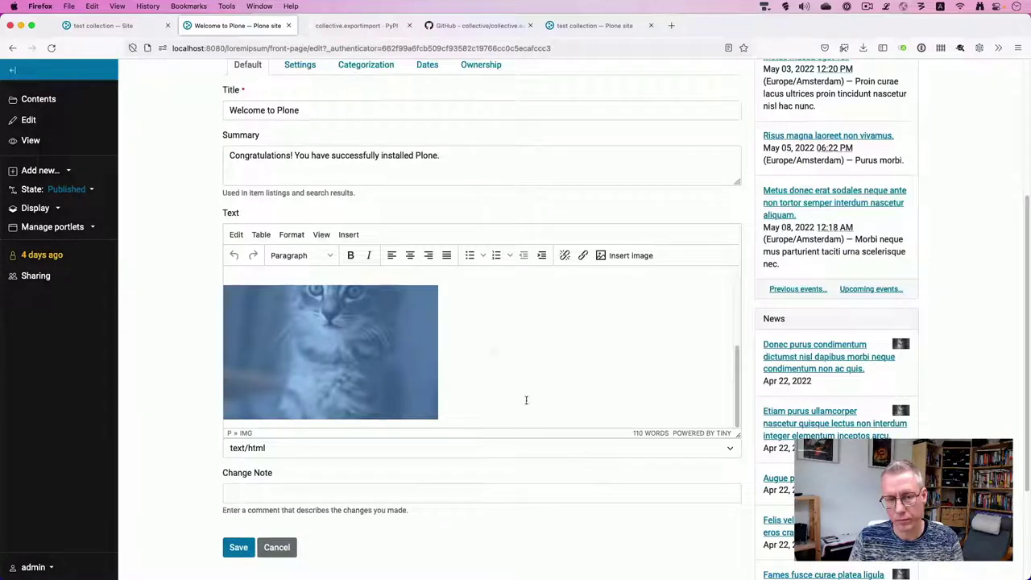
click(276, 547)
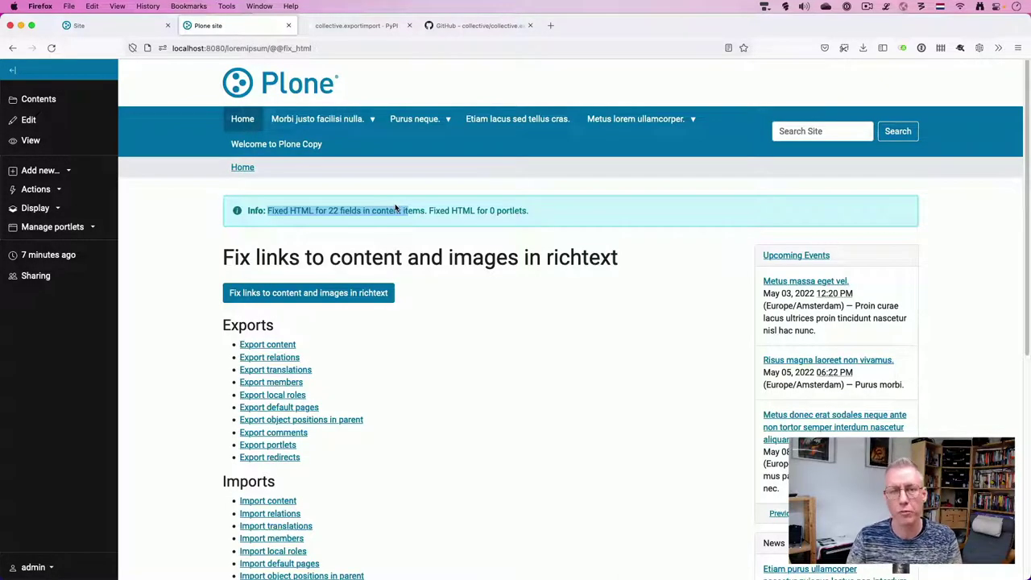
- Read the Export Example under "Customize export and import" in the collective.exportimport README on GitHub, highlighting the ExportContent base class
click(478, 25)
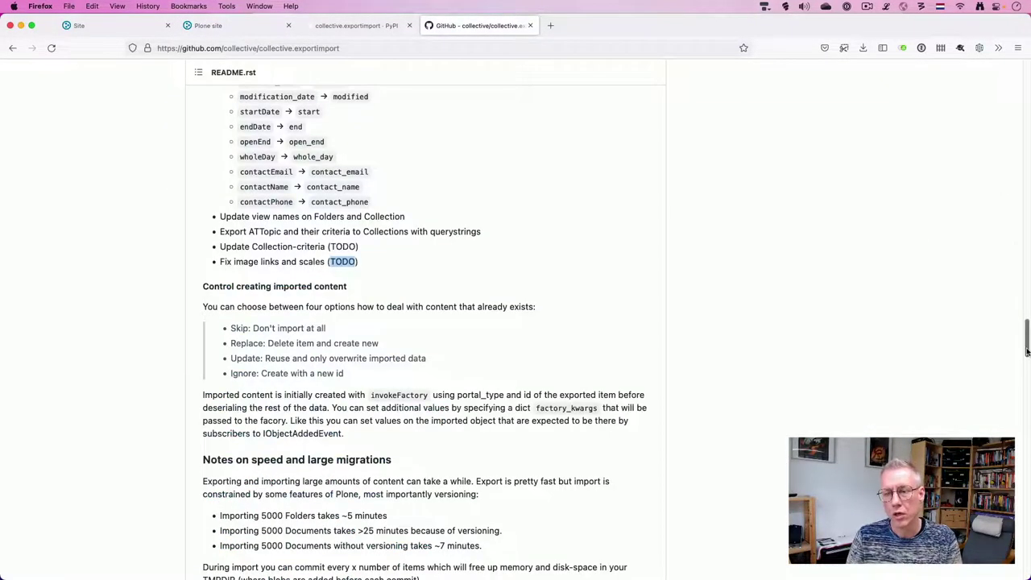
drag(1027, 350, 1019, 401)
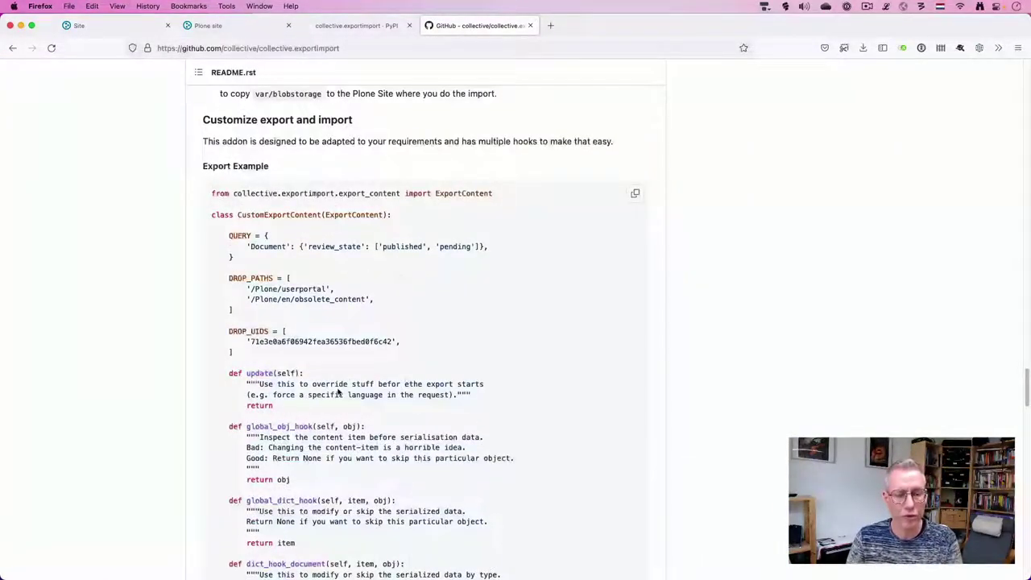
mouse_move(1023, 378)
mouse_down()
mouse_move(1026, 403)
mouse_move(1024, 393)
mouse_up()
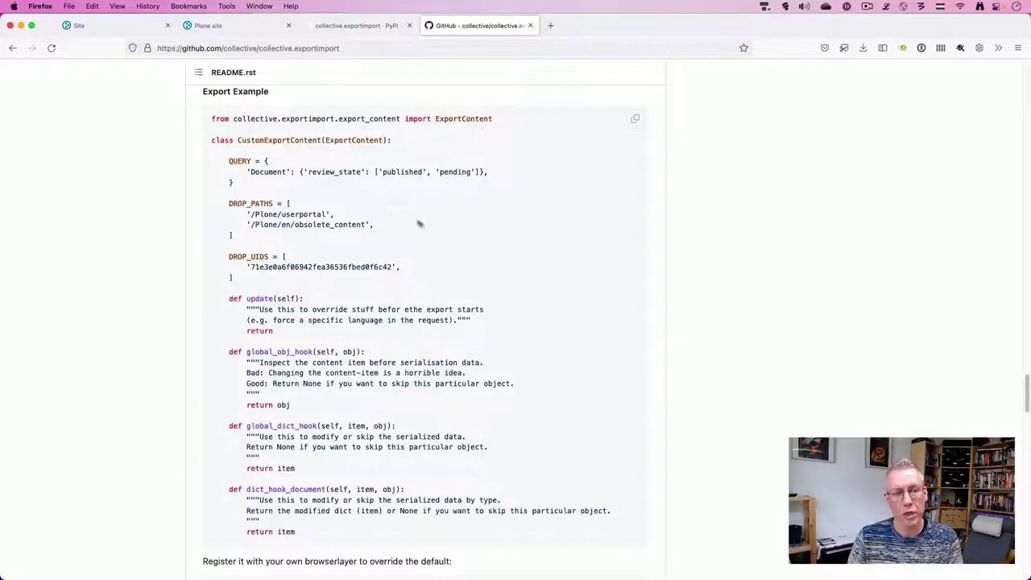
scroll(133, 166, down, 1)
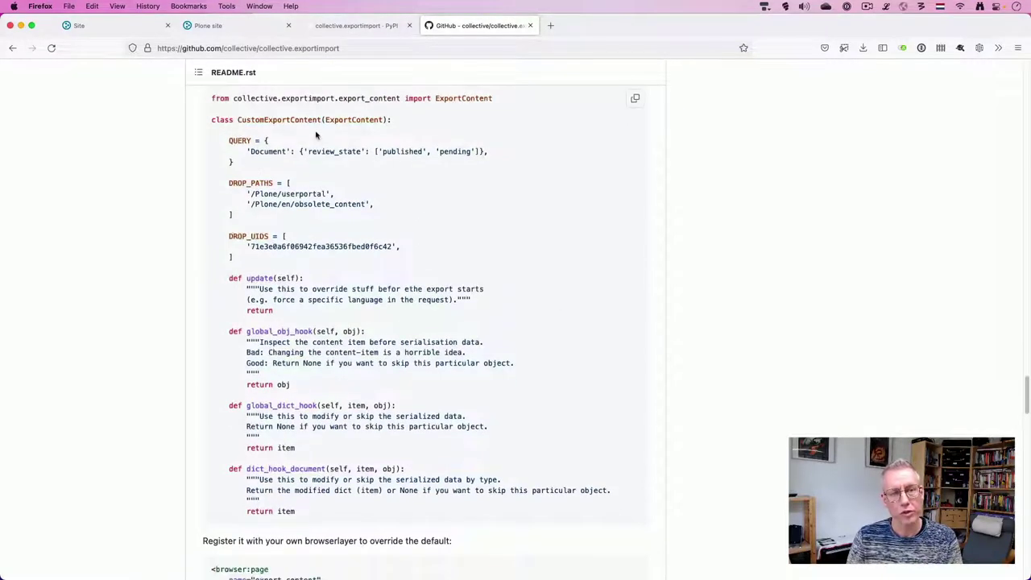
drag(323, 118, 383, 134)
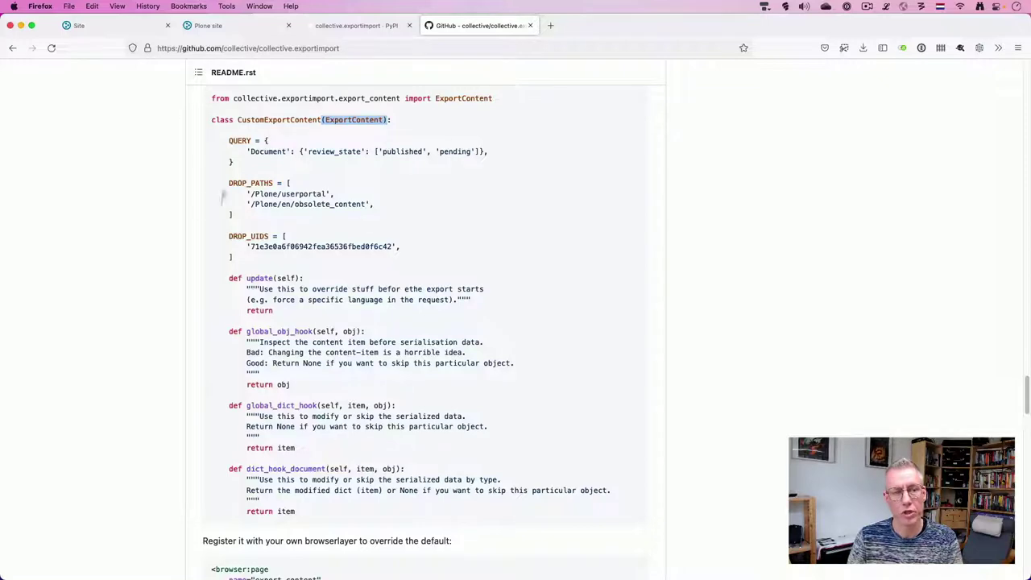
scroll(219, 330, down, 2)
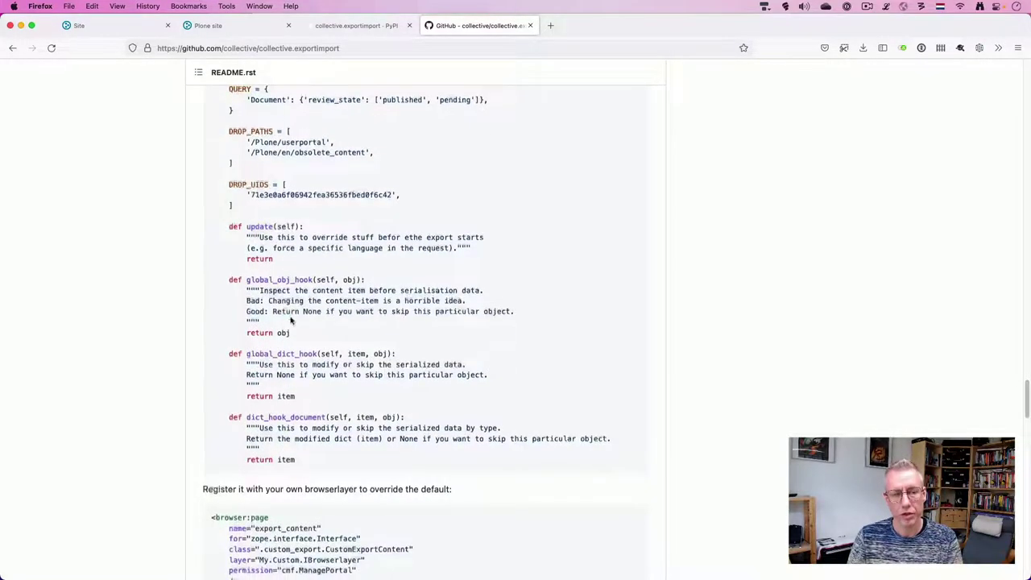
scroll(290, 318, down, 2)
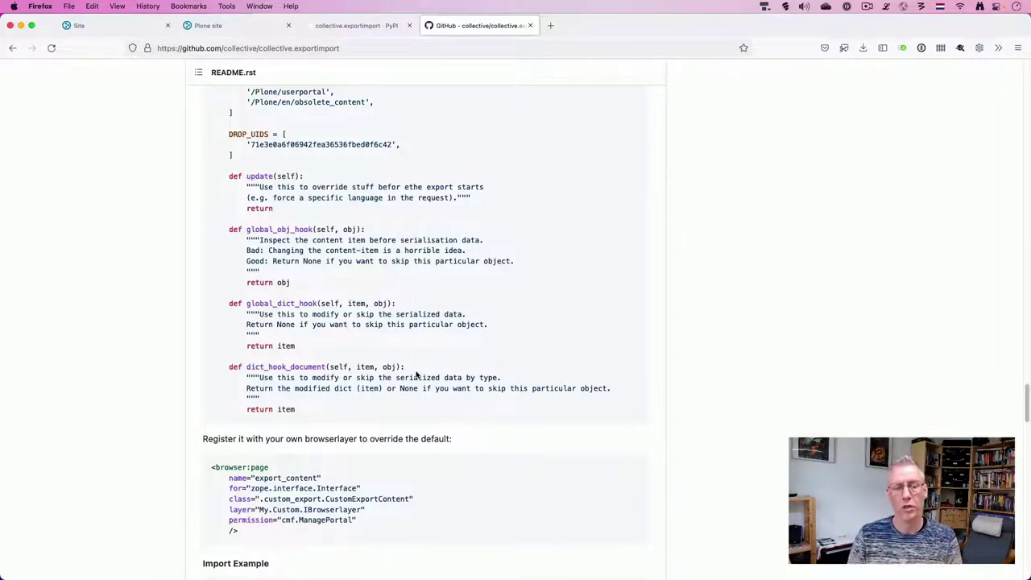
- Read on in the README through the Import Example to the "Use in code" section
scroll(395, 368, down, 5)
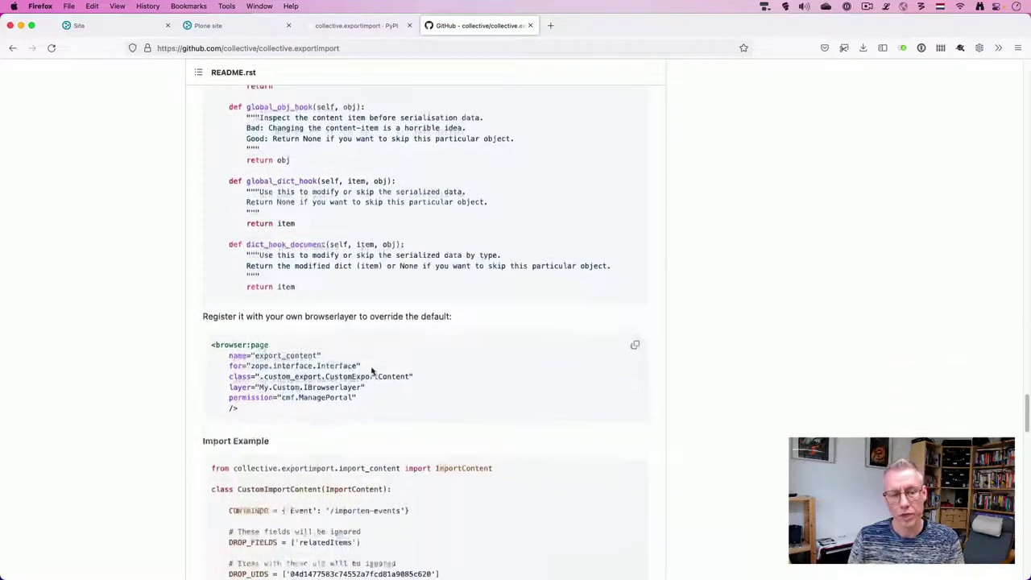
drag(1026, 417, 1026, 472)
scroll(427, 362, down, 5)
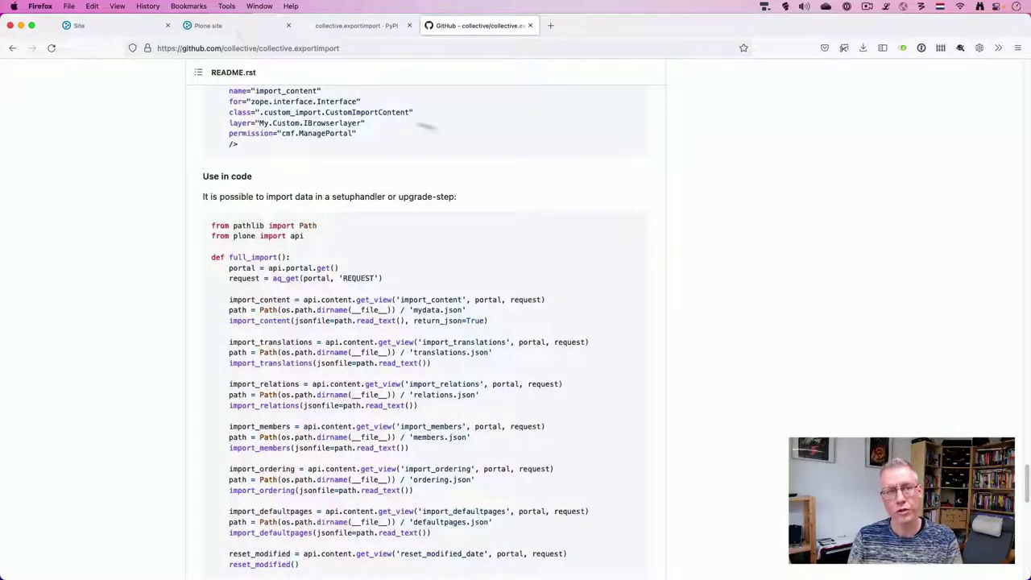
- Open the root folder contents of the migrated loremipsum site and examine the items' Last modified dates
click(216, 26)
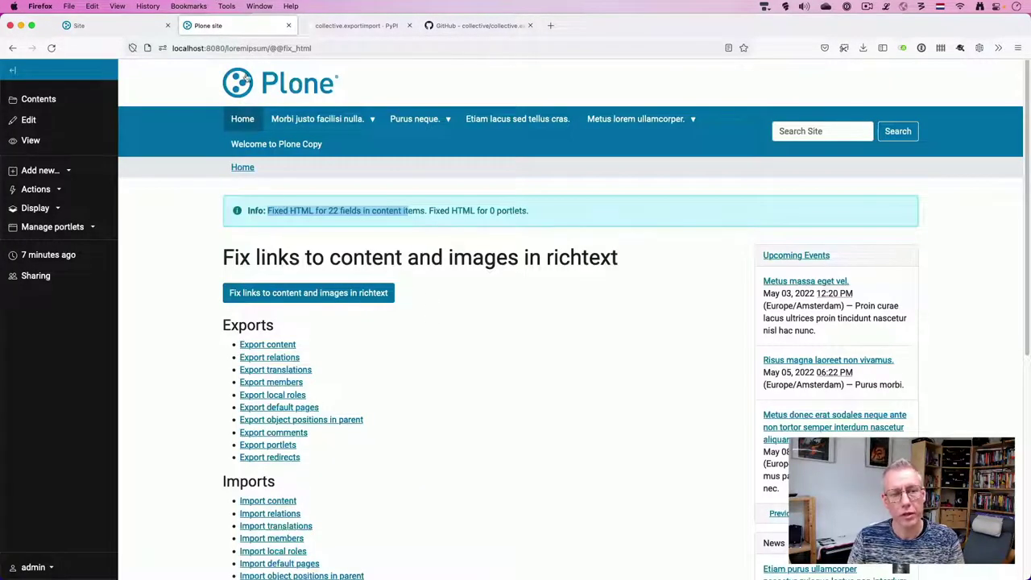
click(282, 84)
click(39, 99)
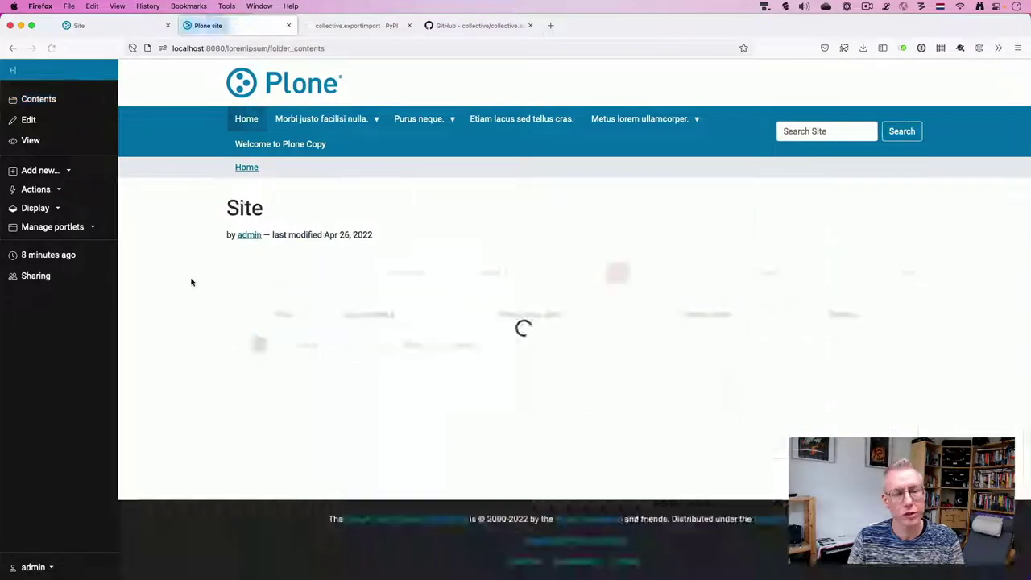
scroll(188, 281, down, 3)
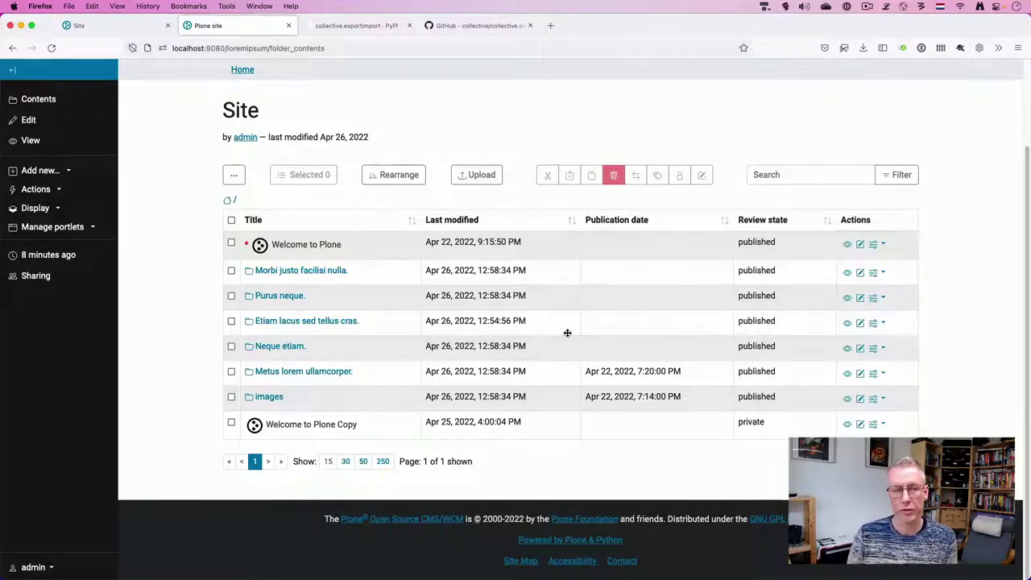
scroll(567, 333, up, 3)
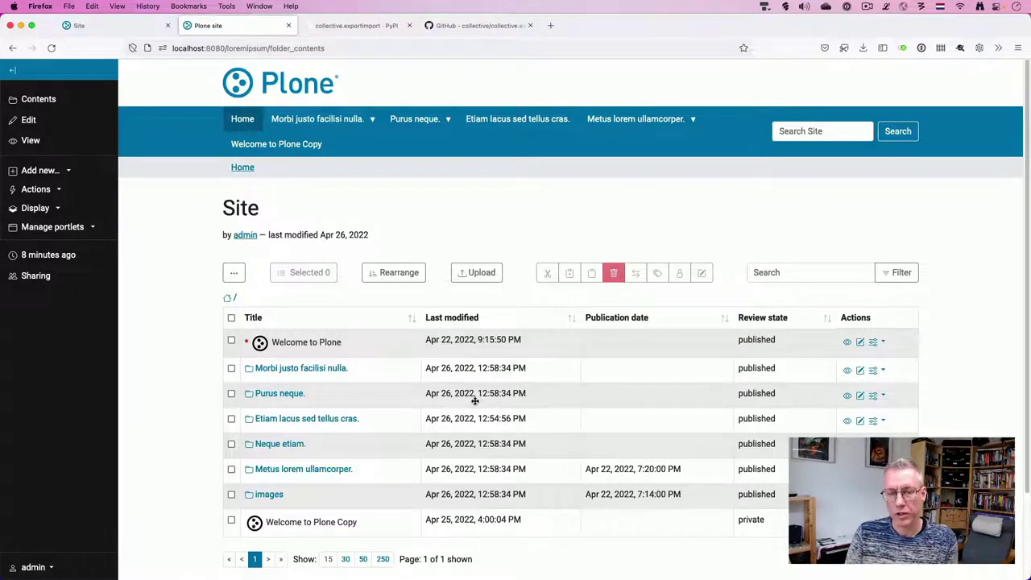
click(100, 23)
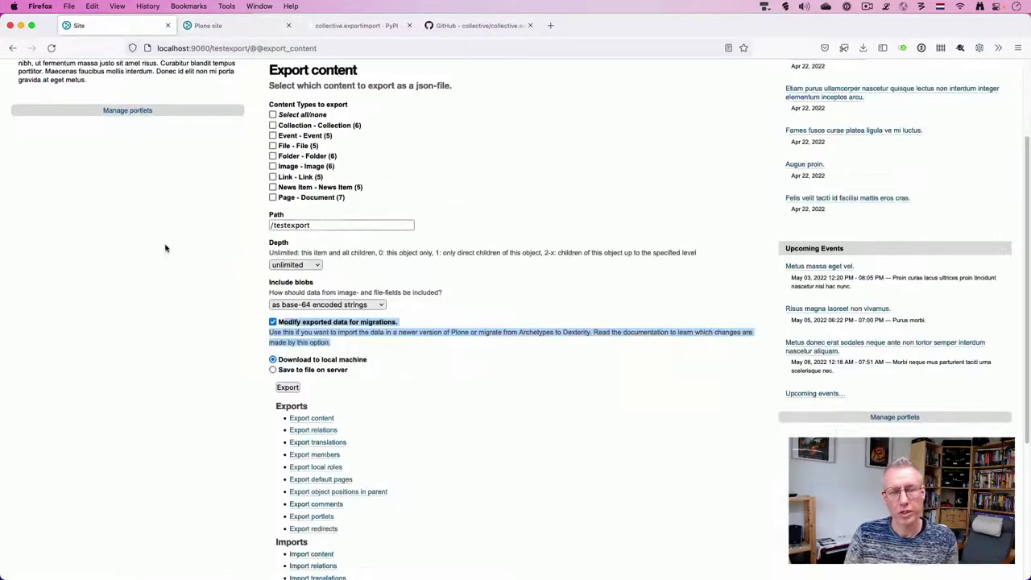
scroll(168, 326, up, 3)
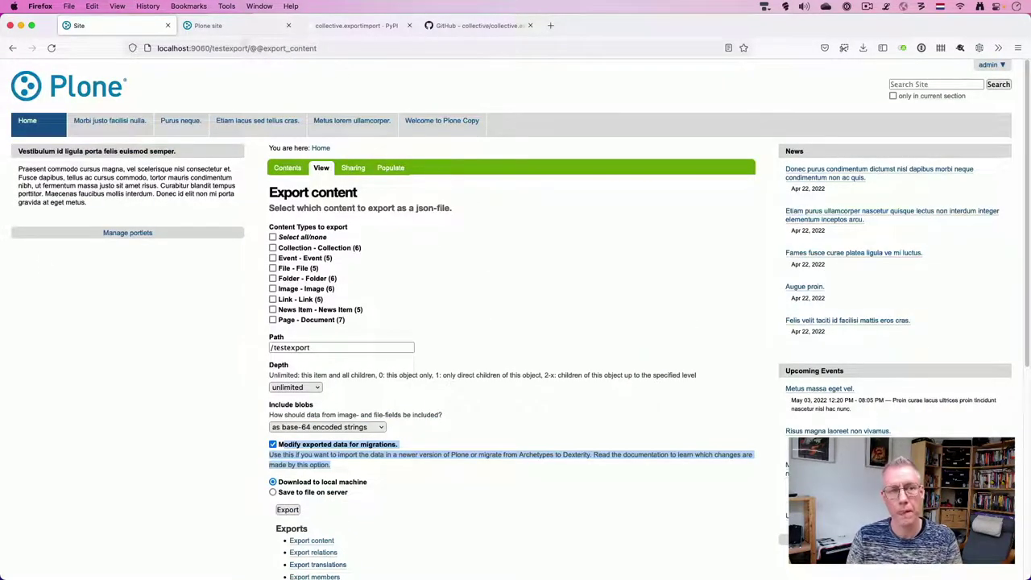
click(207, 25)
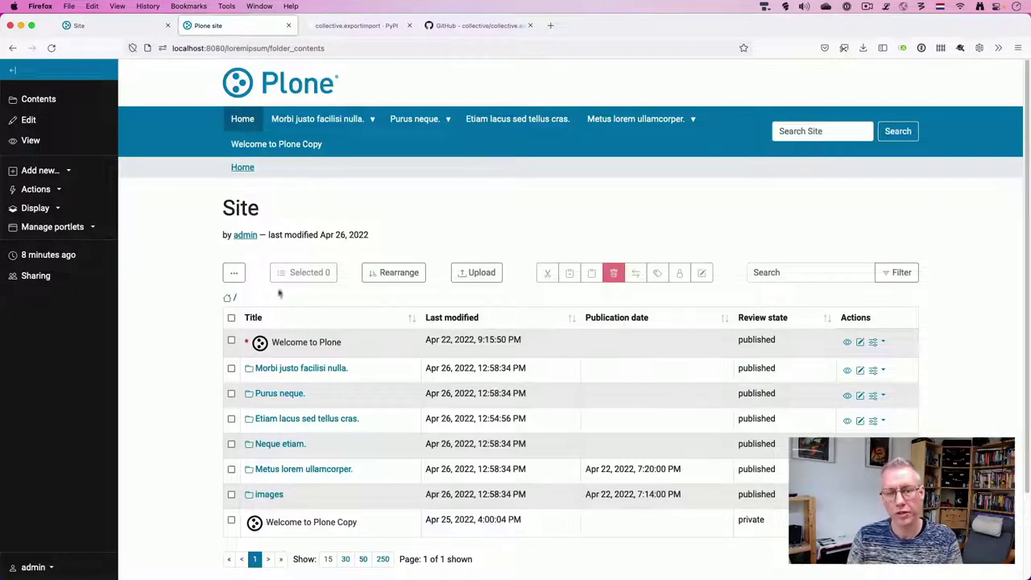
scroll(403, 346, down, 1)
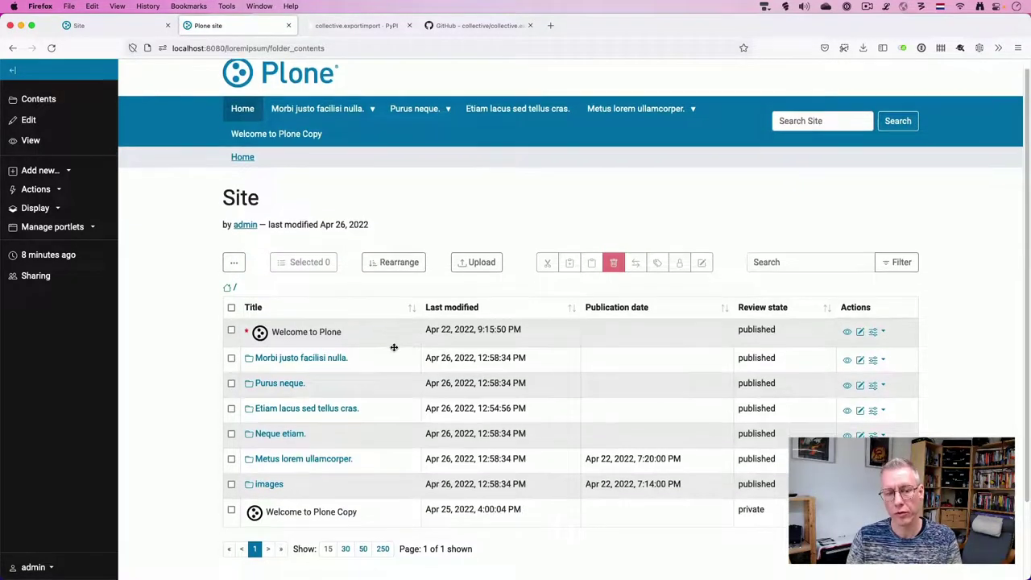
scroll(394, 347, down, 3)
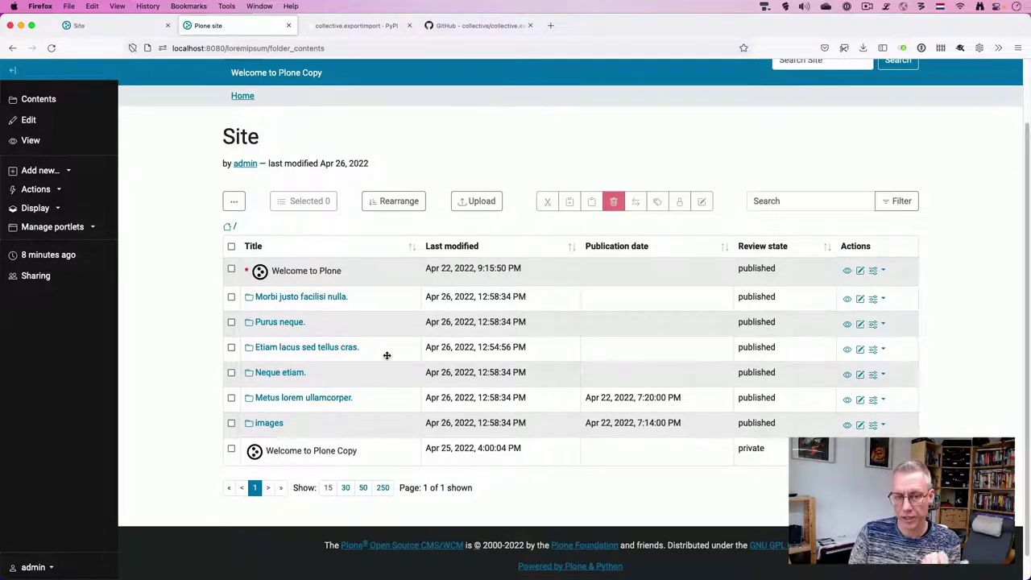
scroll(407, 354, up, 3)
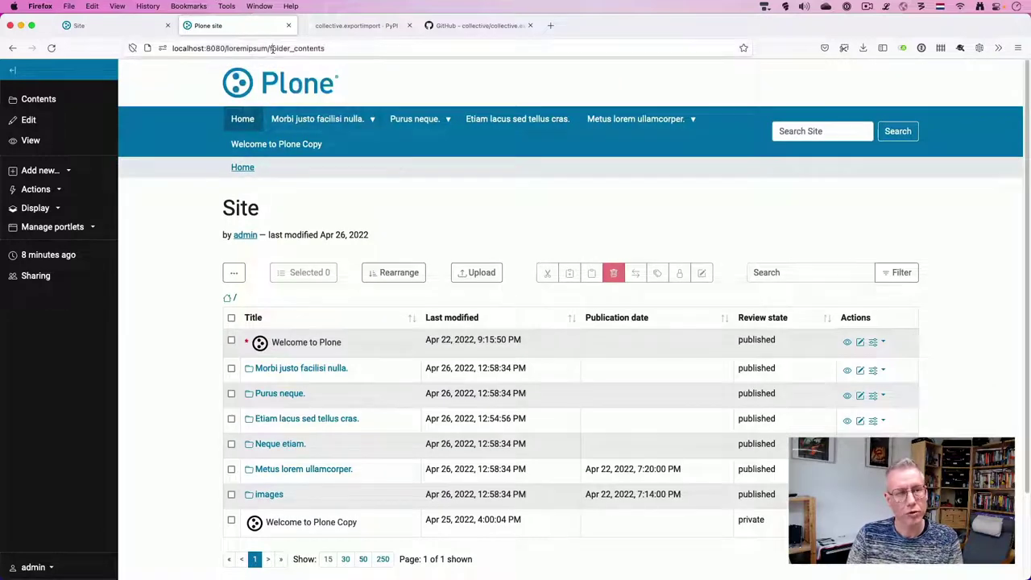
drag(272, 49, 369, 52)
text(@@)
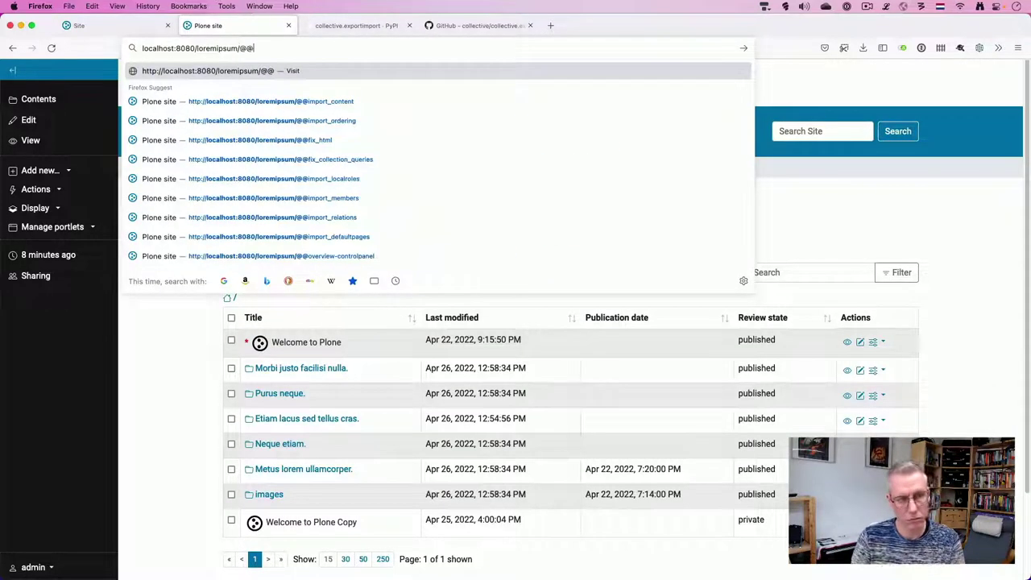
key(Down)
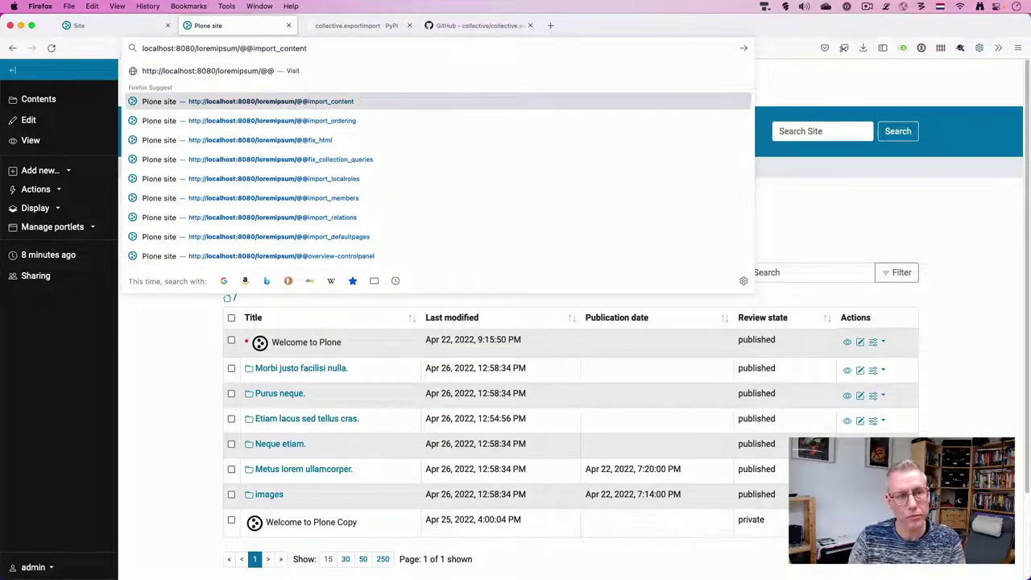
key(Return)
scroll(334, 413, down, 2)
scroll(334, 413, down, 5)
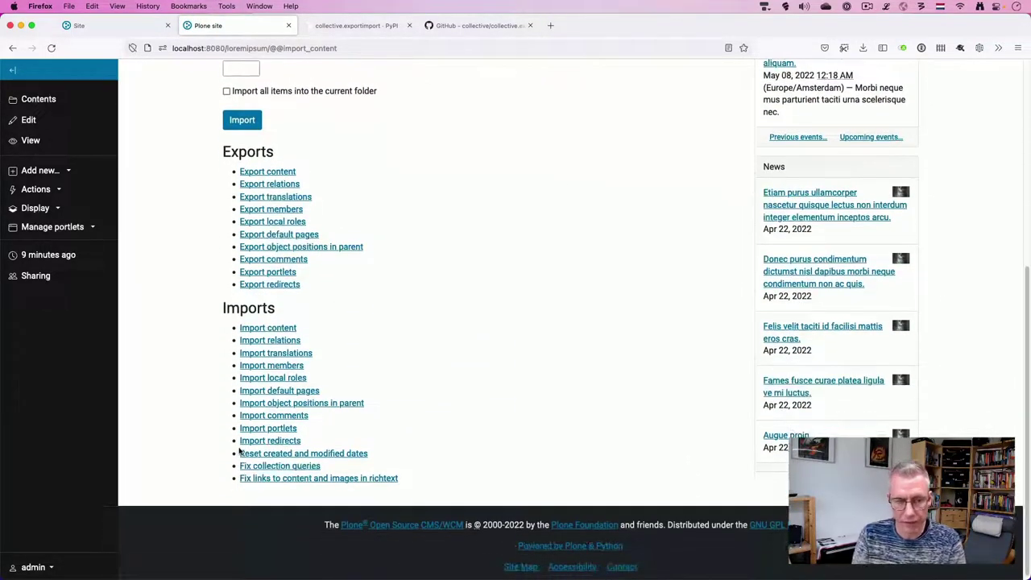
click(316, 456)
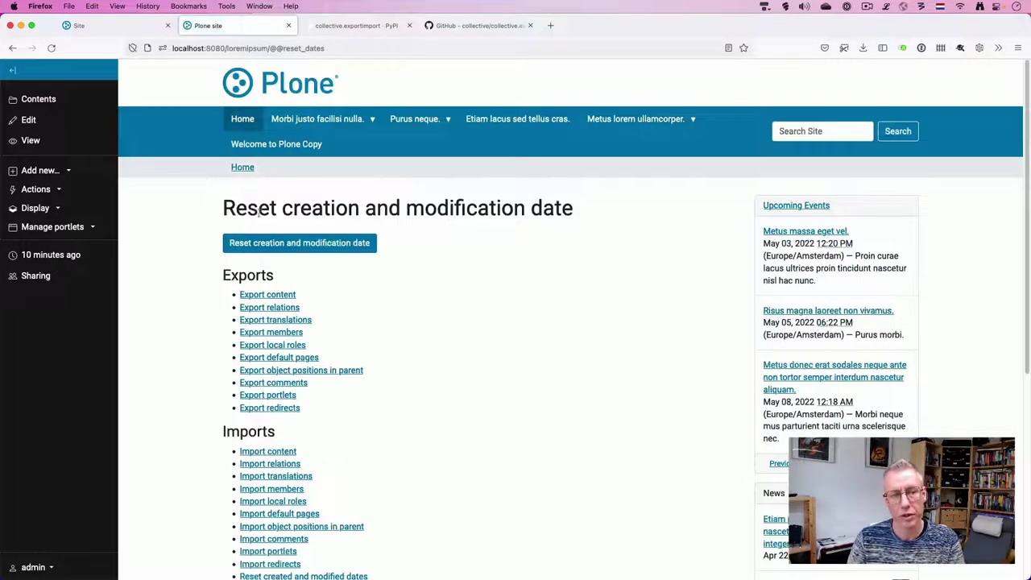
click(326, 243)
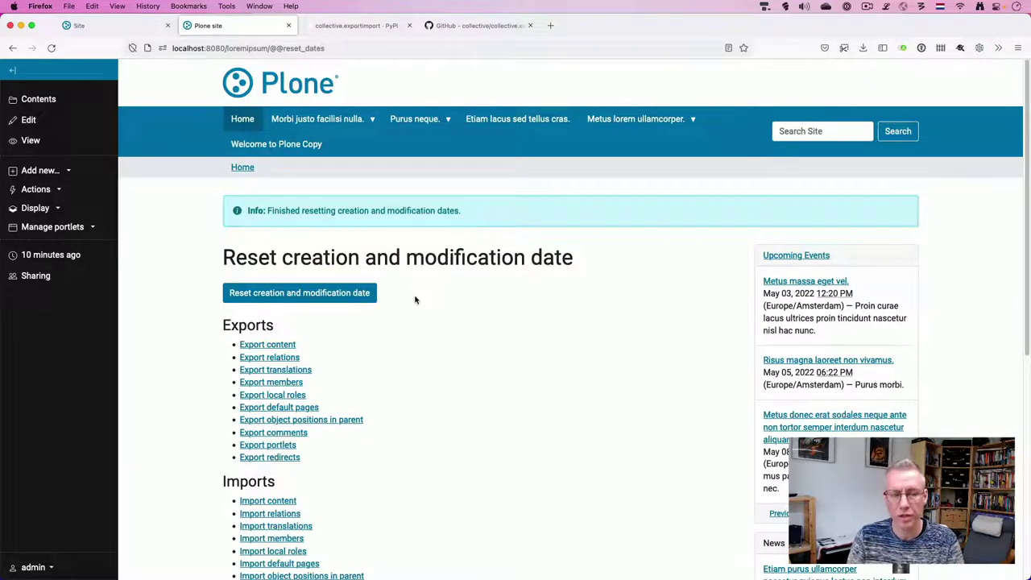
- Check the Last modified dates in the site's root contents and in the "Neque etiam." folder
click(50, 100)
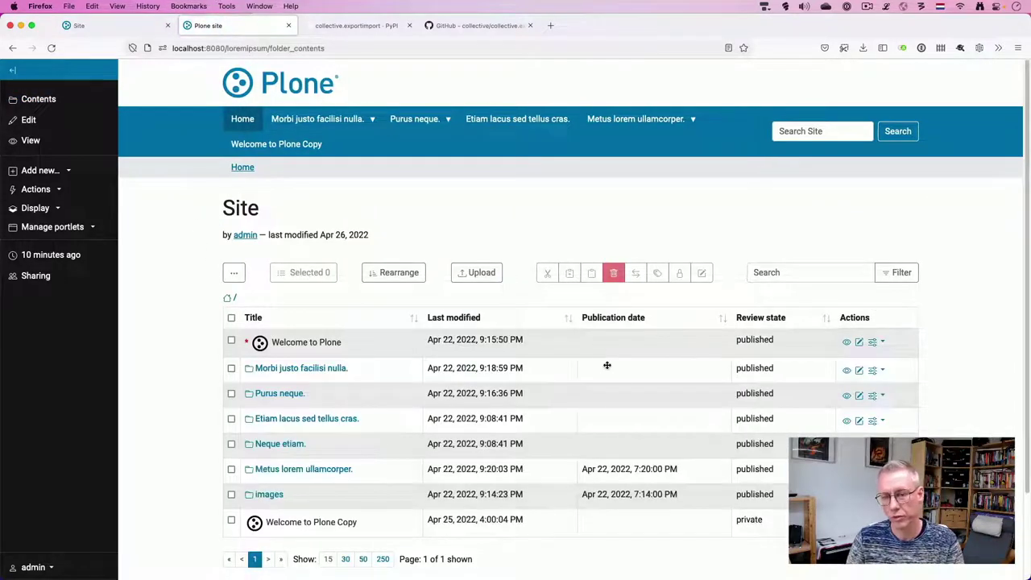
scroll(601, 410, down, 2)
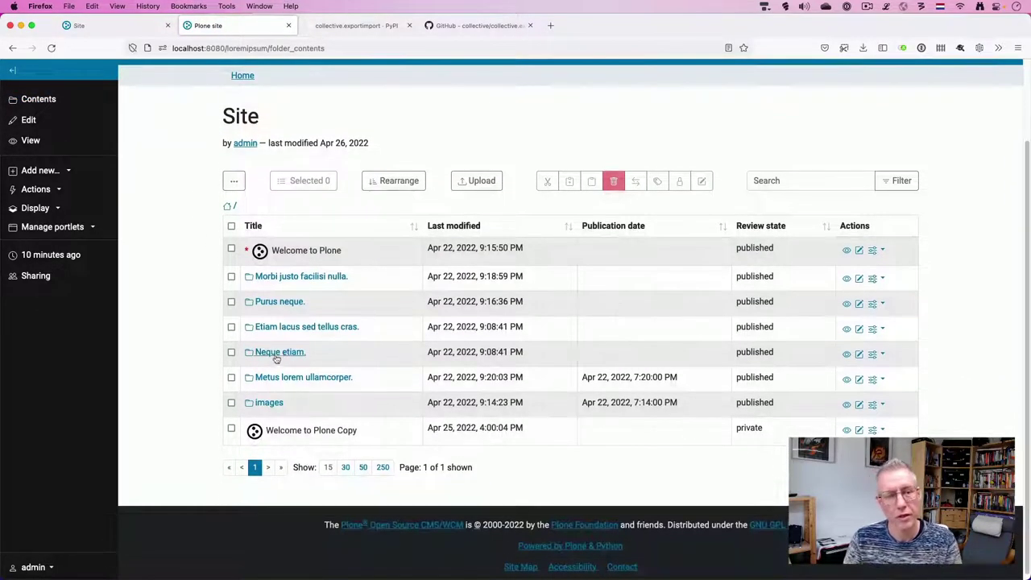
click(279, 352)
scroll(358, 346, down, 2)
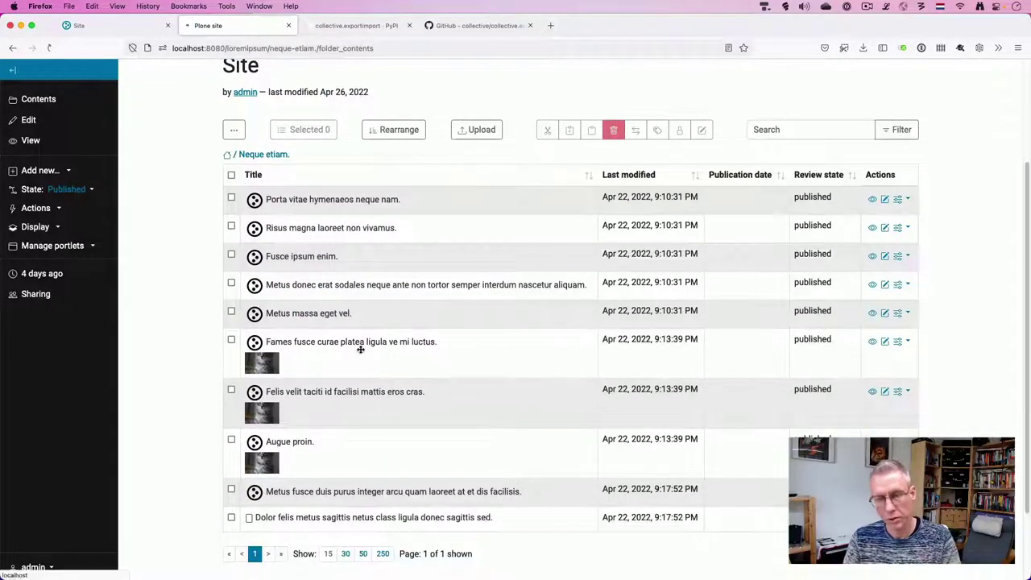
scroll(442, 383, down, 5)
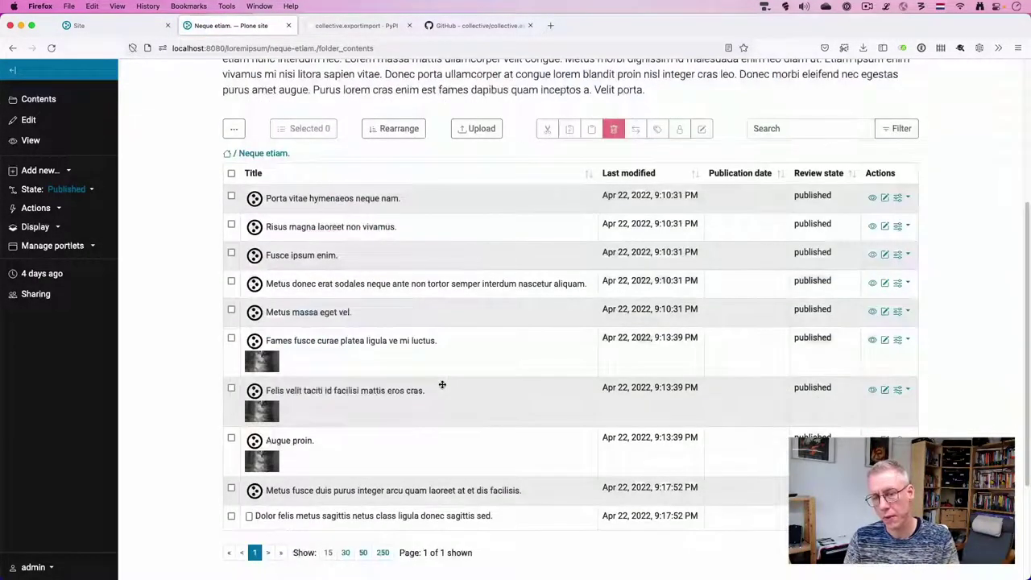
scroll(443, 384, up, 3)
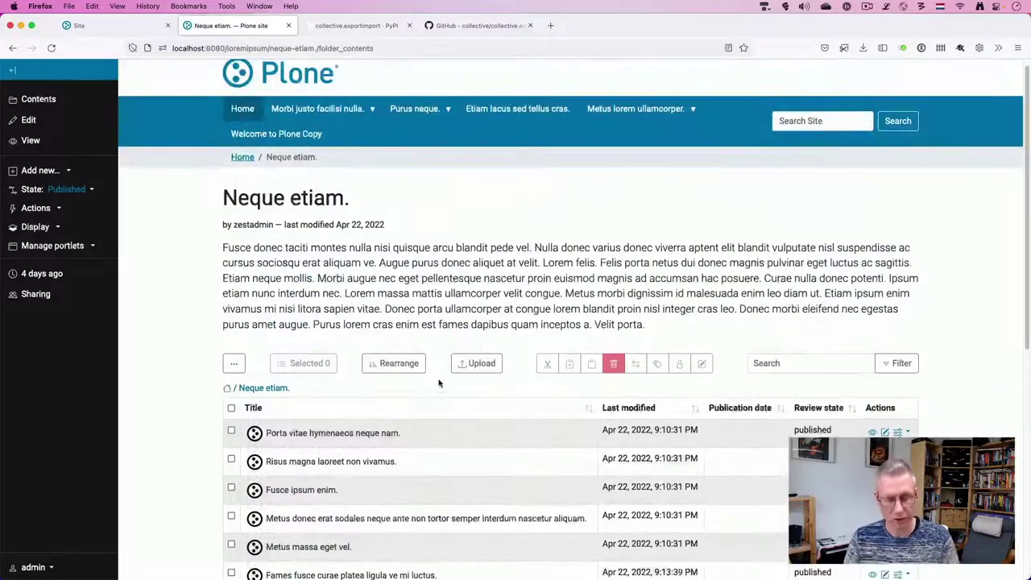
scroll(460, 377, down, 5)
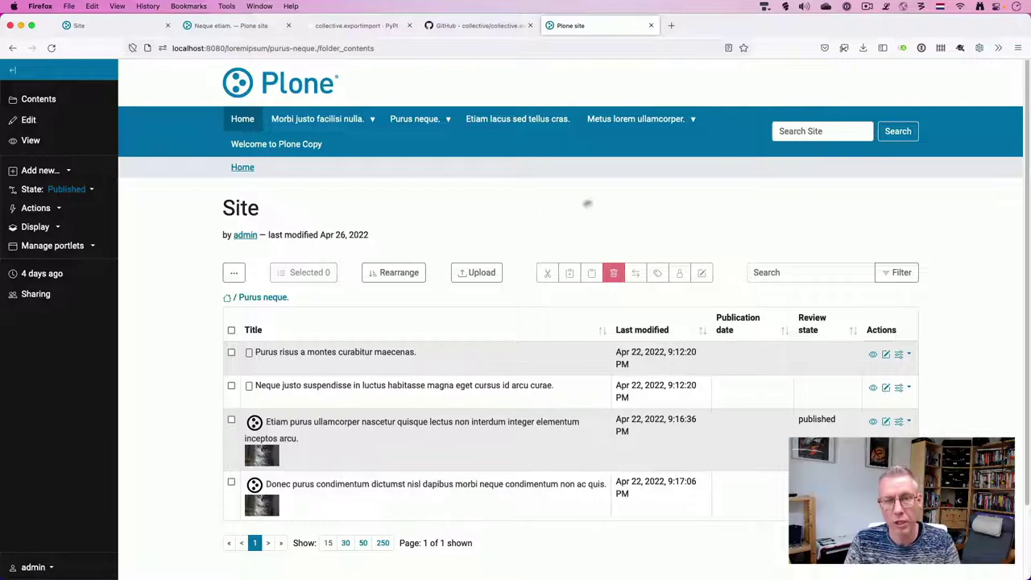
- Review the migrated page "Etiam lacus sed tellus cras." and the test collection shown under "Metus lorem ullamcorper."
mouse_move(616, 121)
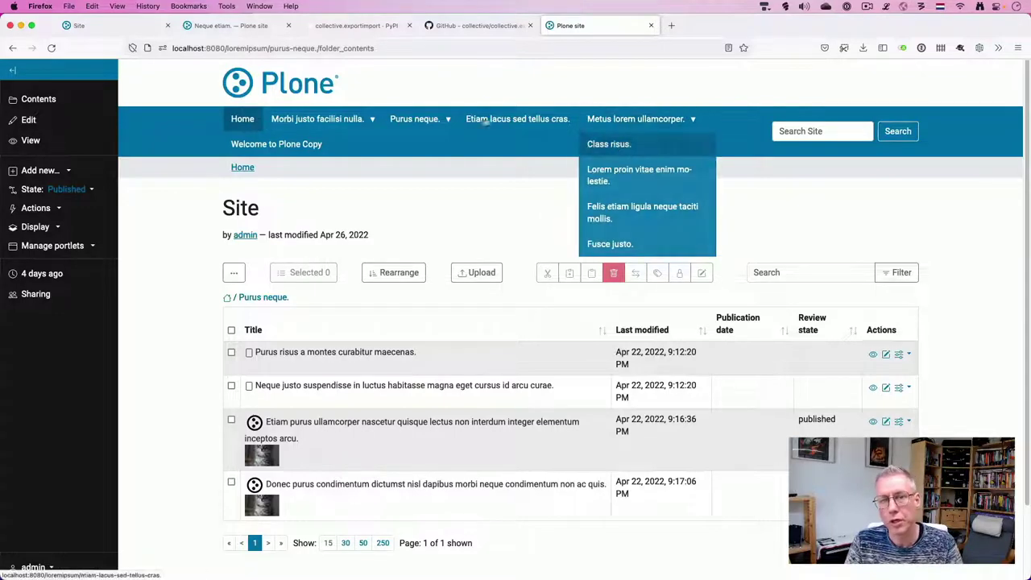
click(478, 123)
scroll(495, 170, down, 10)
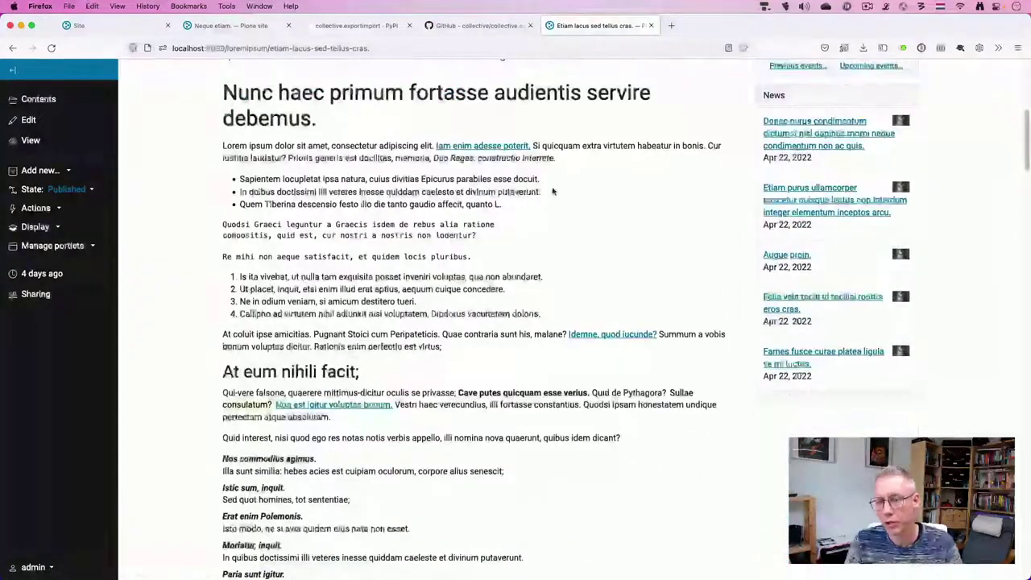
scroll(552, 188, up, 10)
click(618, 119)
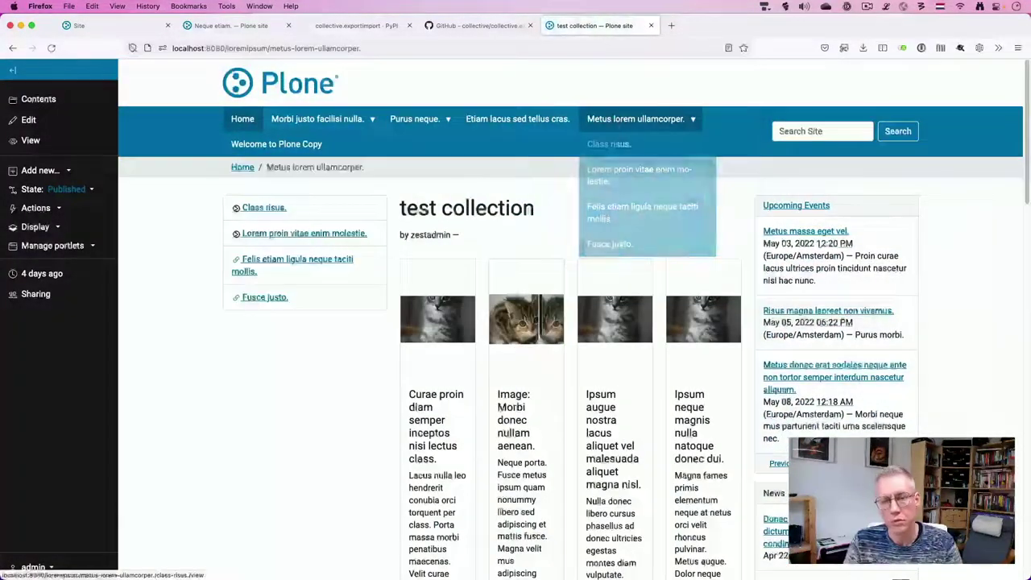
scroll(554, 185, down, 3)
scroll(498, 193, down, 20)
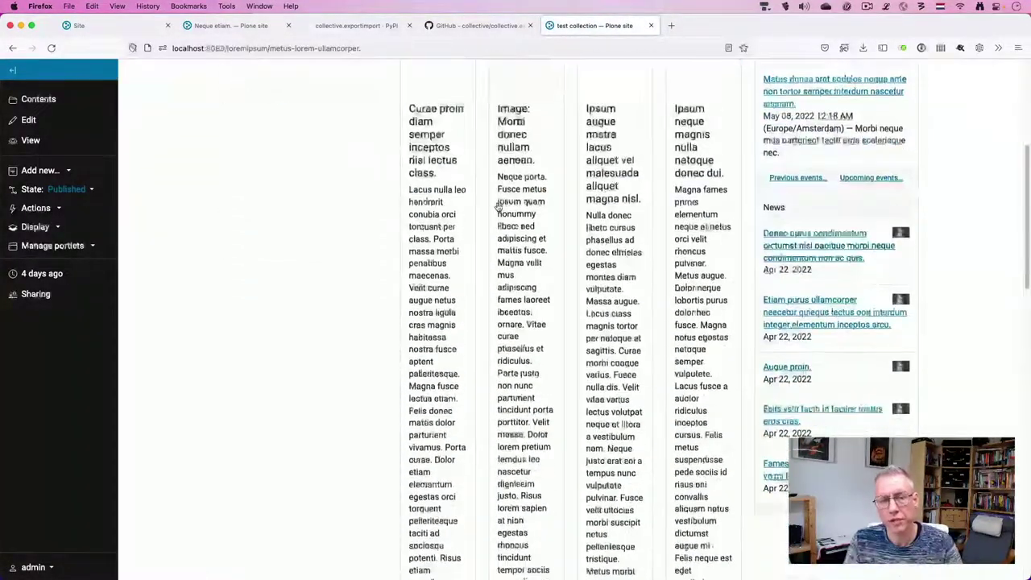
scroll(495, 197, up, 6)
scroll(495, 198, up, 10)
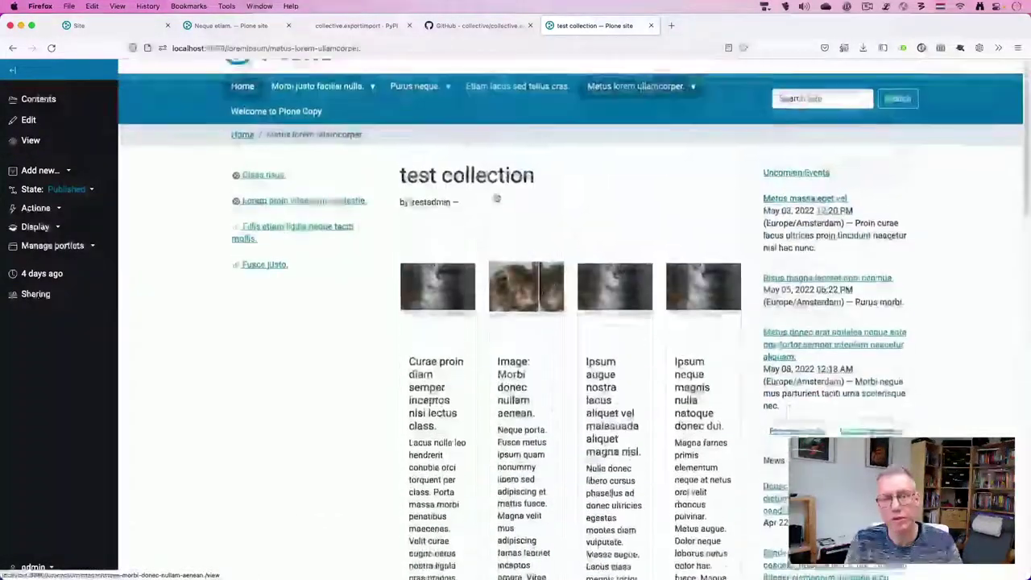
- View the "Metus lorem ullamcorper." collection in the old testexport site and its image "Morbi donec nullam aenean."
click(79, 25)
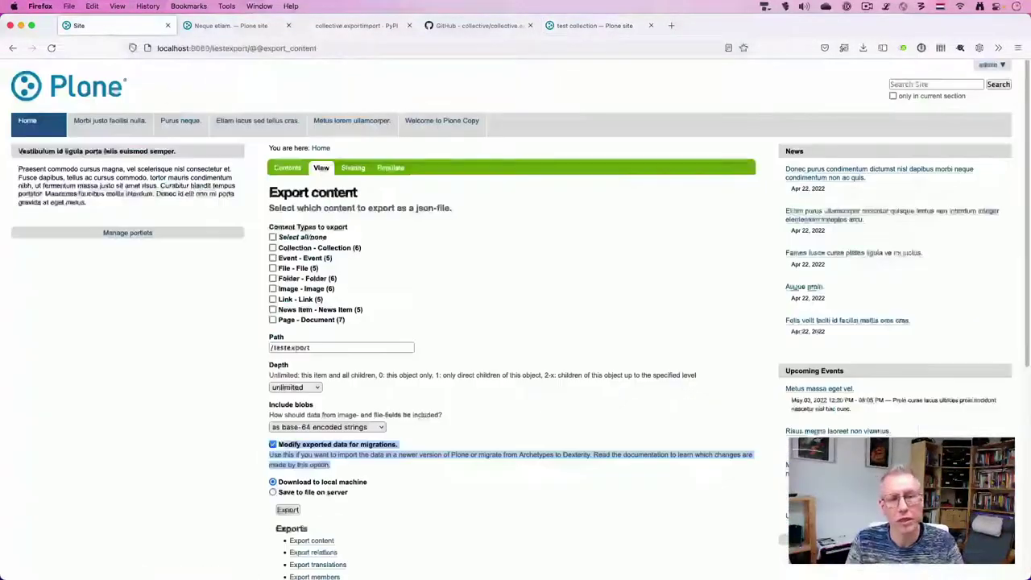
click(343, 121)
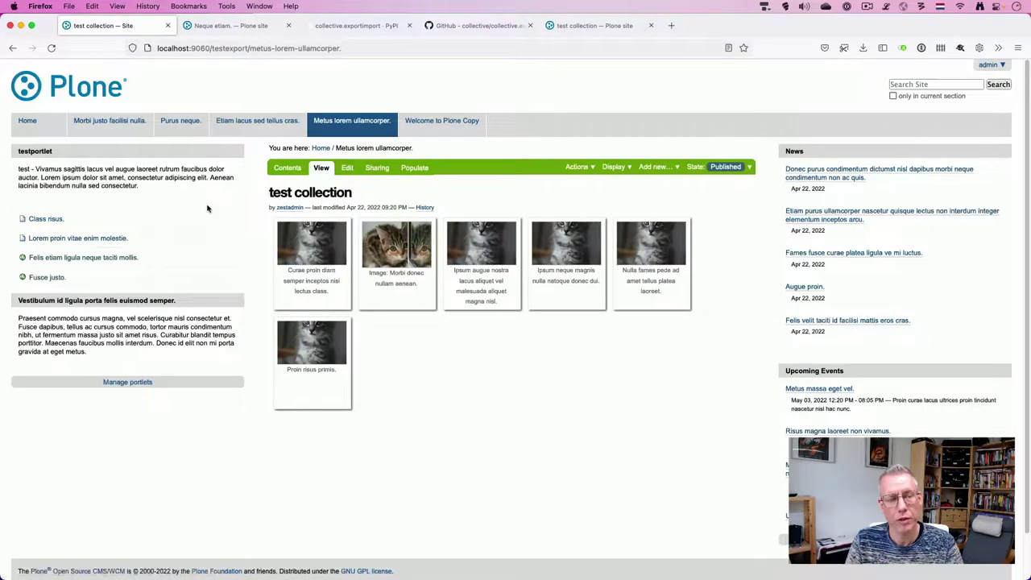
click(393, 256)
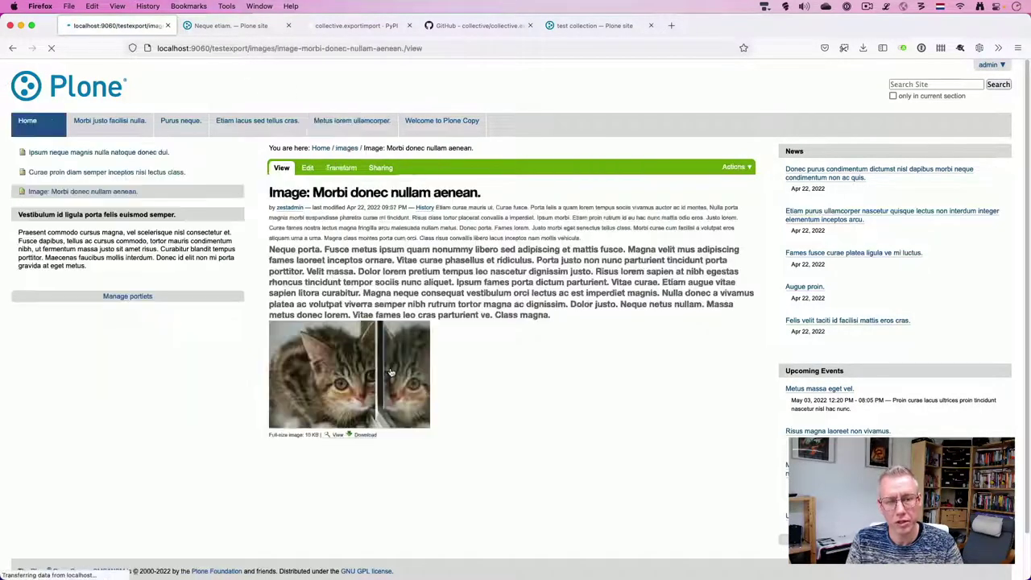
click(12, 47)
- Return to the migrated site and examine the "Metus lorem ullamcorper." collection's image listing for comparison with the source
click(234, 26)
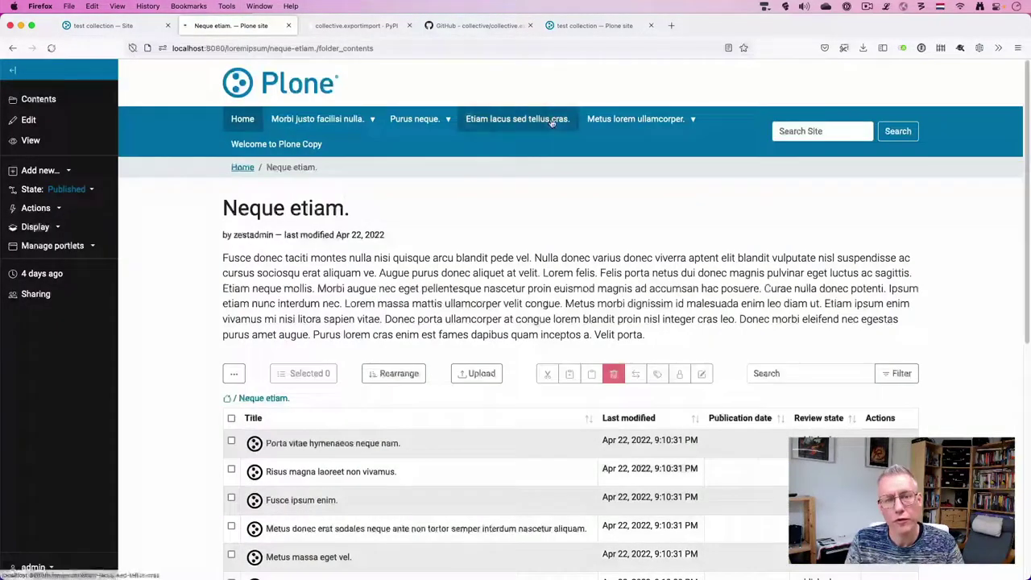
click(555, 121)
click(665, 120)
scroll(612, 308, down, 5)
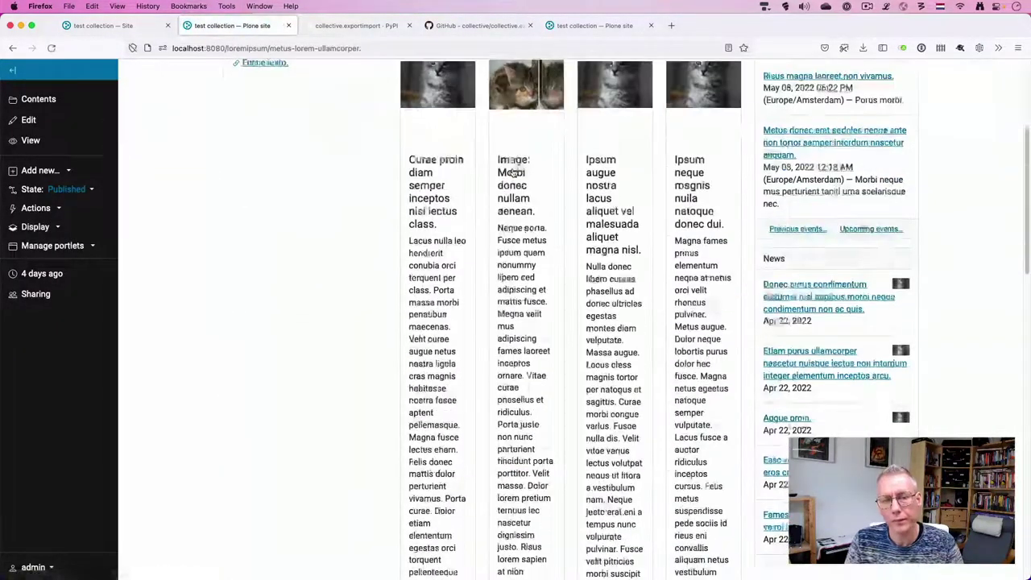
scroll(612, 309, up, 5)
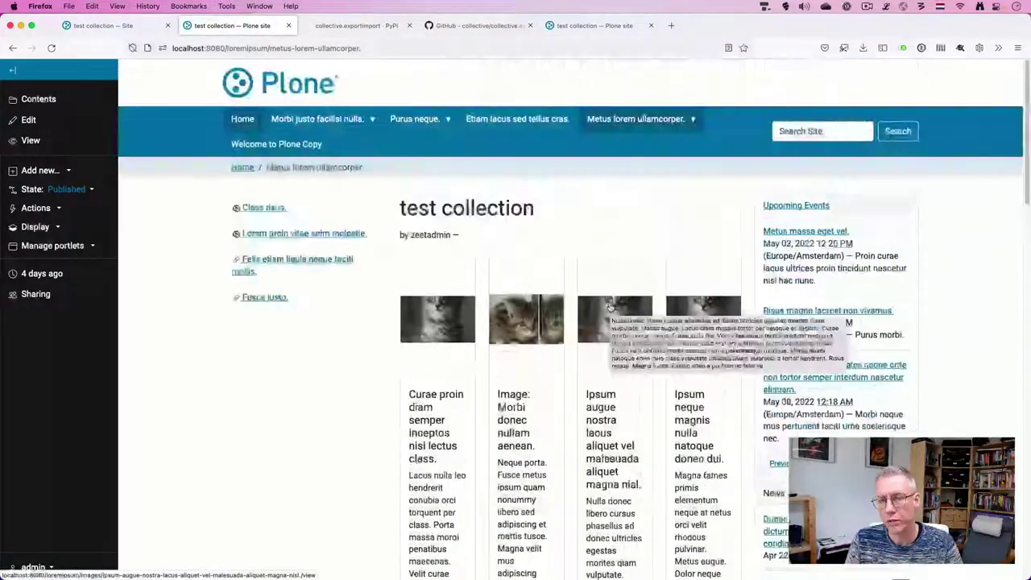
mouse_move(318, 119)
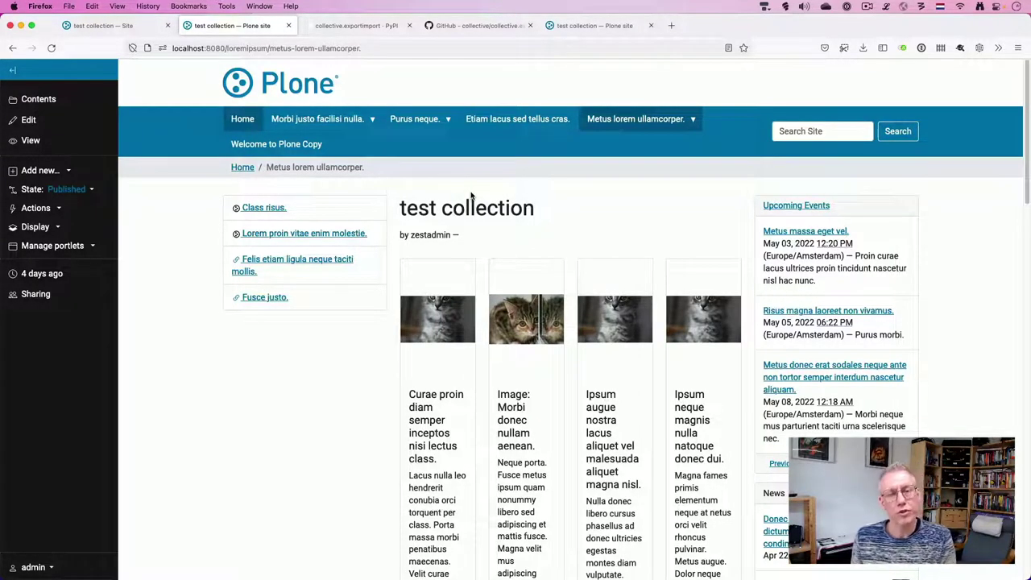
- Switch to Visual Studio Code and review the exported localroles.json, members.json, ordering.json, portlets.json and redirects.json files in the Downloads folder
key(super+Tab)
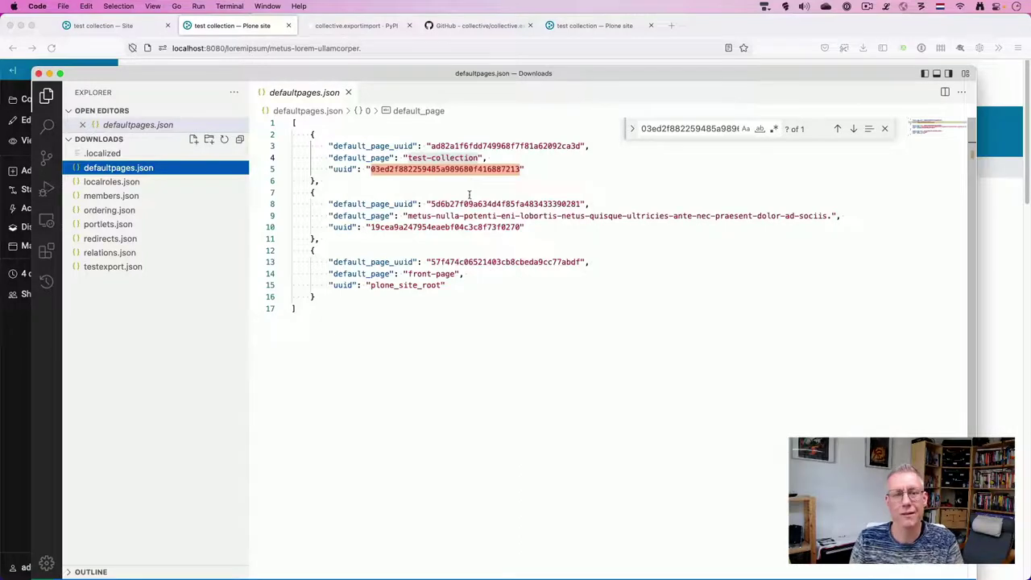
key(super+Tab)
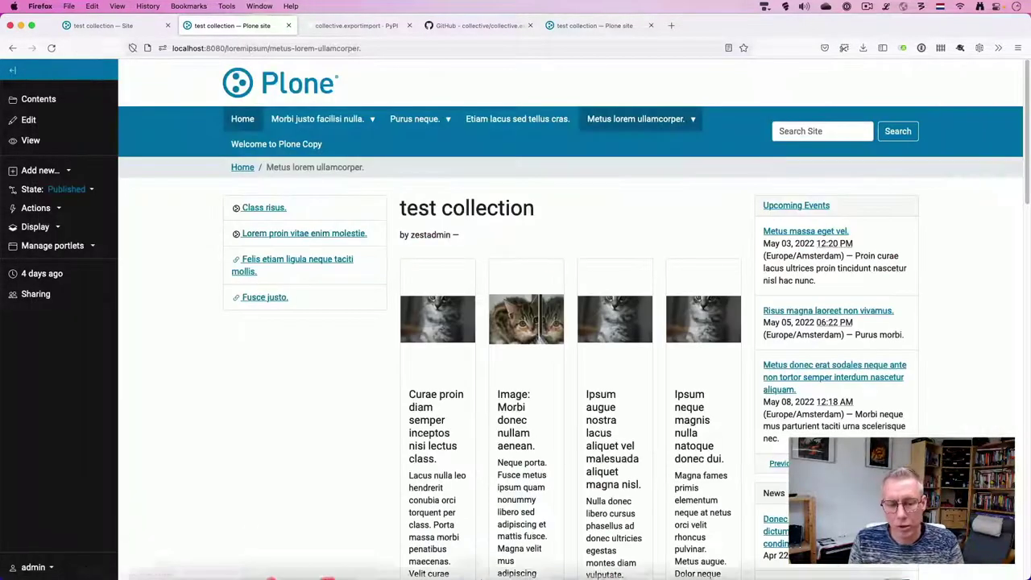
click(753, 559)
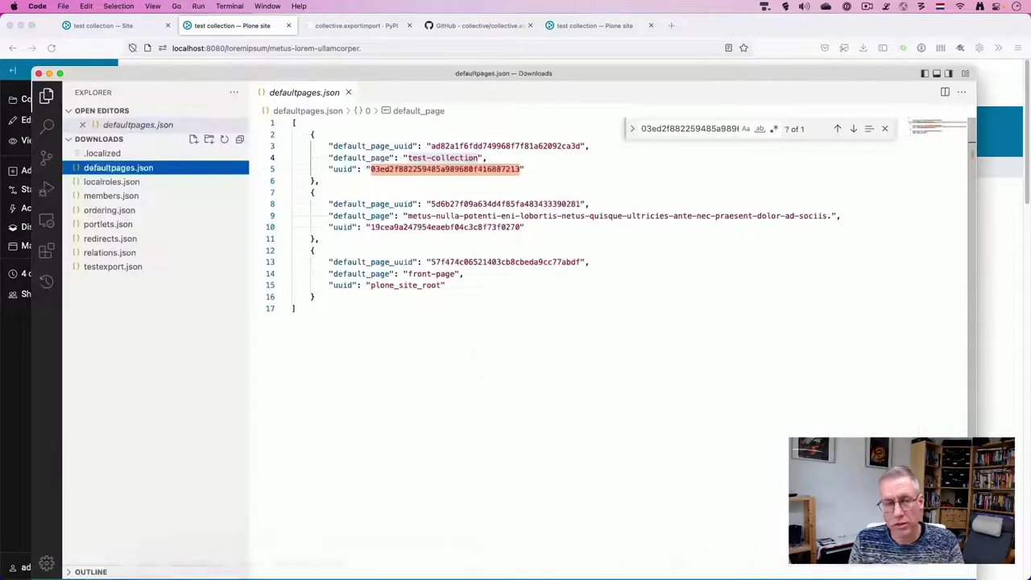
click(111, 181)
click(110, 196)
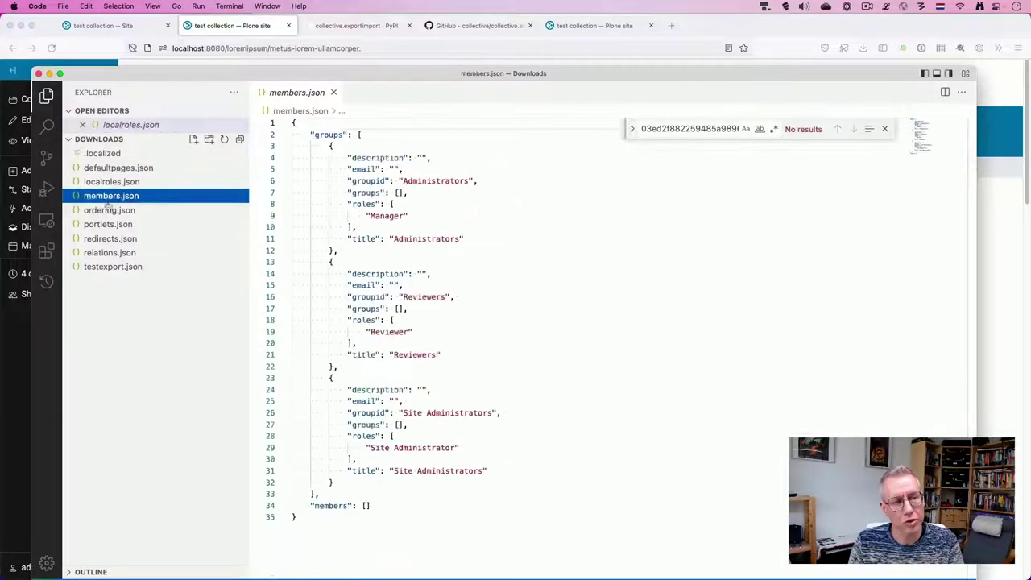
click(108, 209)
click(113, 224)
click(113, 238)
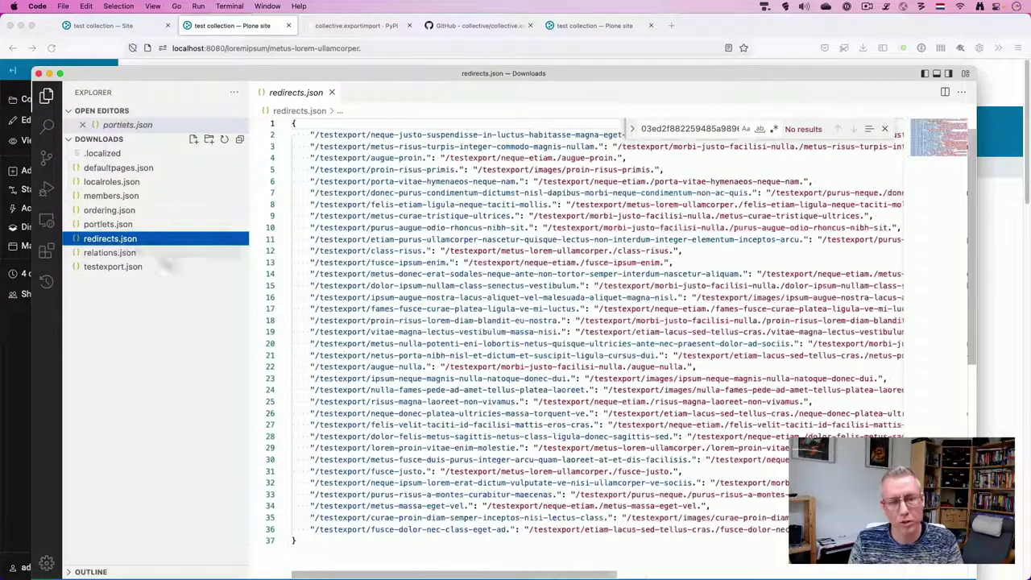
scroll(360, 337, down, 4)
scroll(360, 337, up, 5)
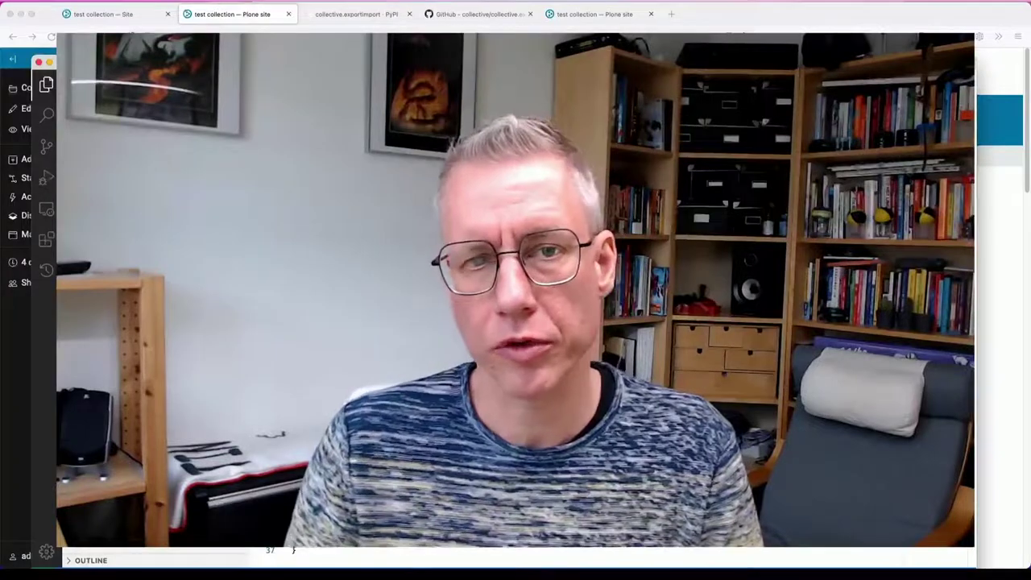
- Return to Firefox to look through the Plone site's export options, and bring up the collective.exportimport GitHub repository
click(717, 17)
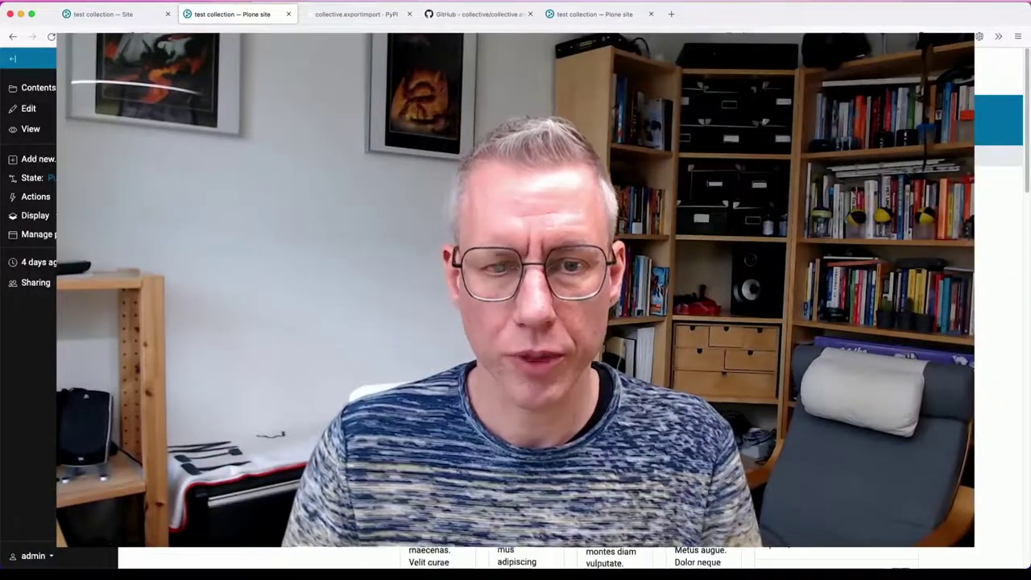
scroll(516, 323, down, 2)
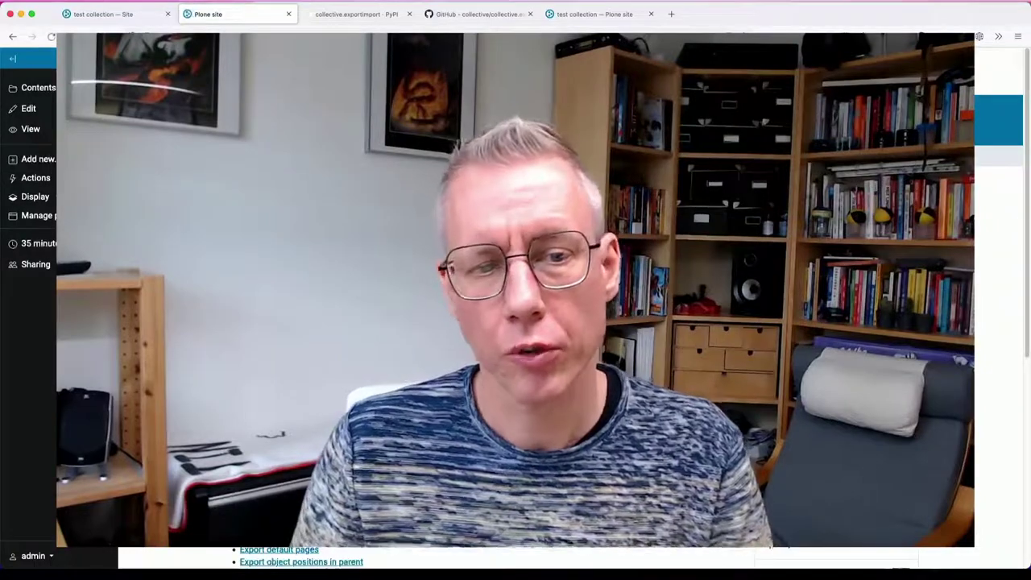
scroll(516, 323, down, 10)
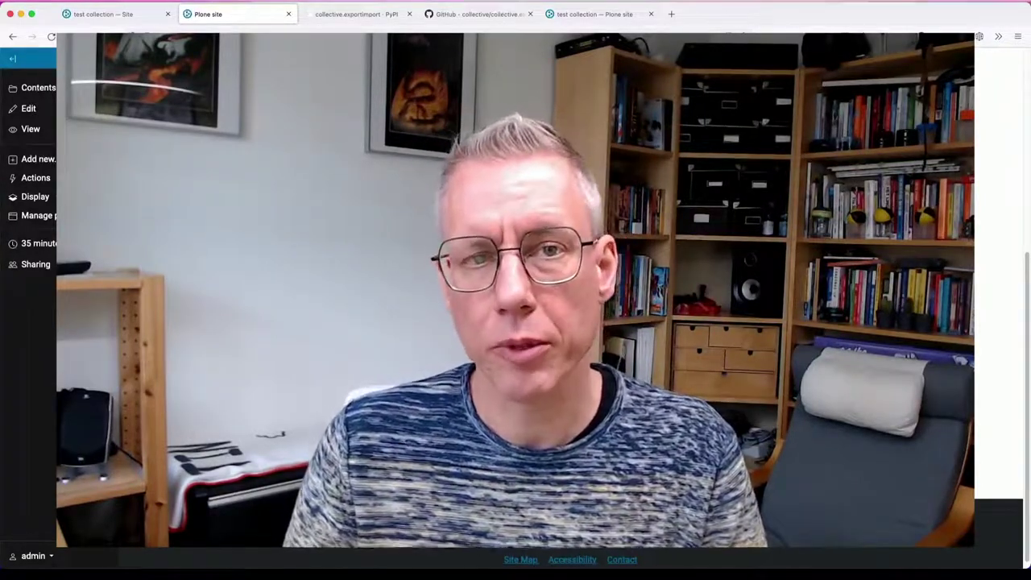
click(469, 21)
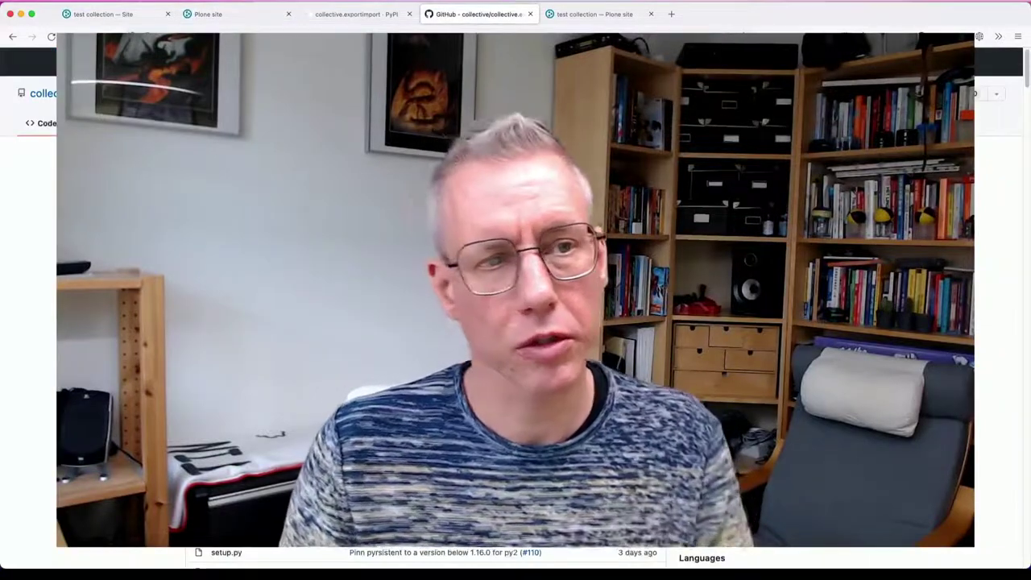